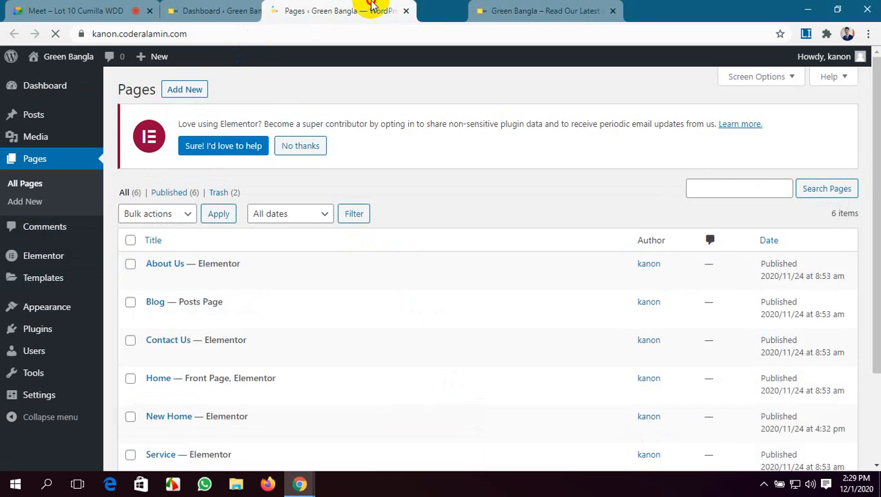
Step: Open the Service page from the pages list for editing in Elementor
{"action": "scroll", "coordinate": [231, 275], "scroll_direction": "down", "scroll_amount": 2}
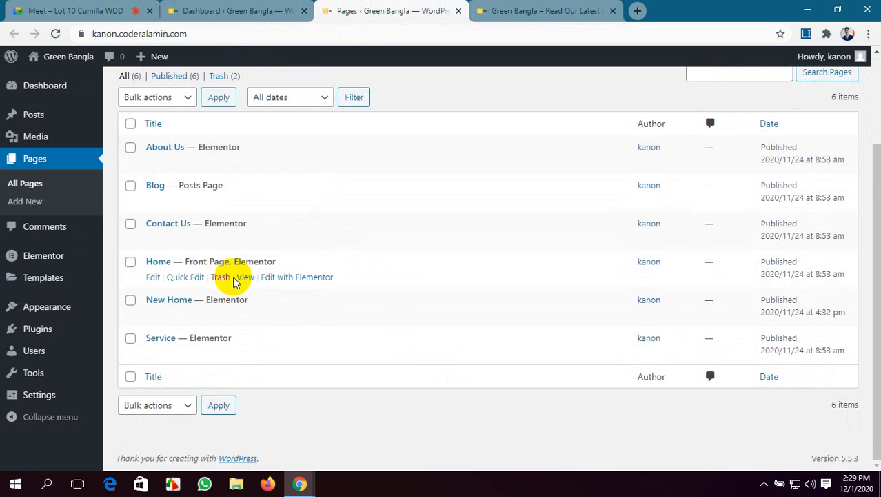
{"action": "left_click", "coordinate": [153, 353]}
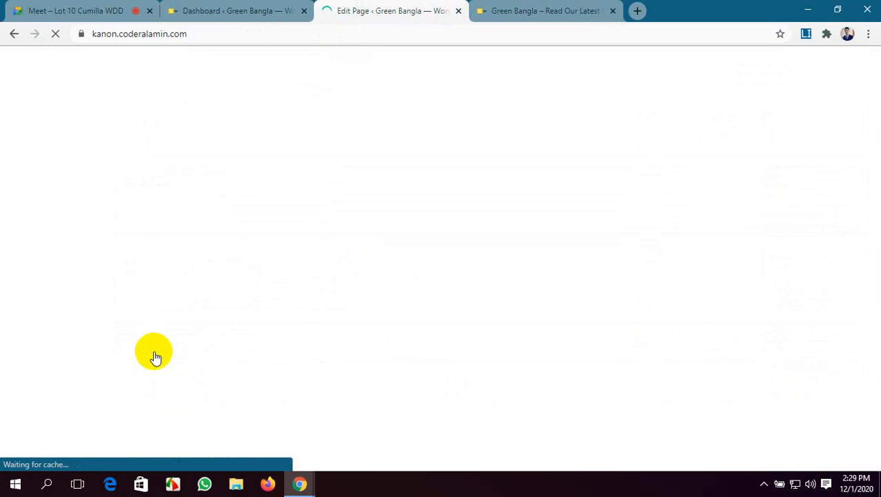
{"action": "left_click", "coordinate": [359, 285]}
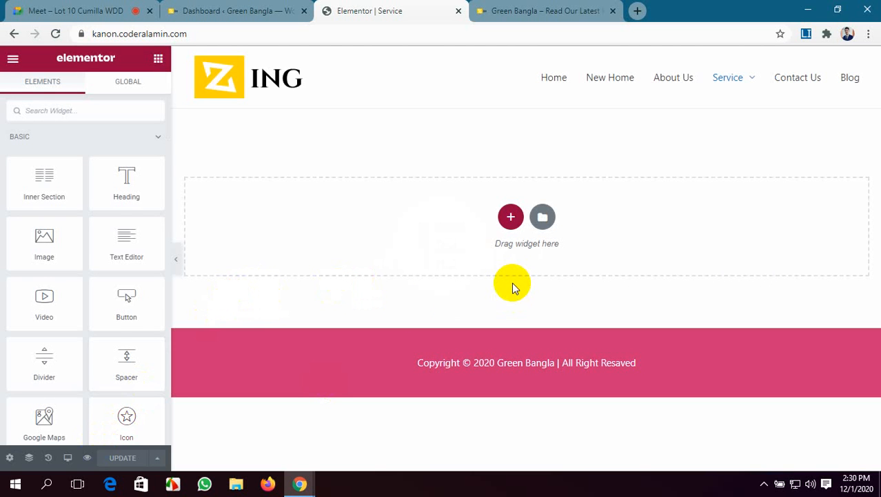
Step: Add a new section with two equal columns to the empty Service page
{"action": "scroll", "coordinate": [42, 324], "scroll_direction": "down", "scroll_amount": 2}
{"action": "scroll", "coordinate": [97, 304], "scroll_direction": "down", "scroll_amount": 1}
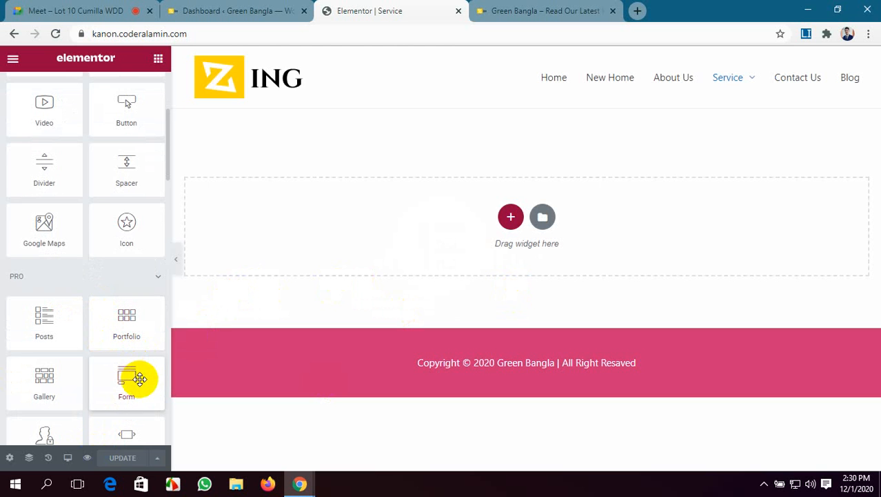
{"action": "scroll", "coordinate": [140, 379], "scroll_direction": "down", "scroll_amount": 1}
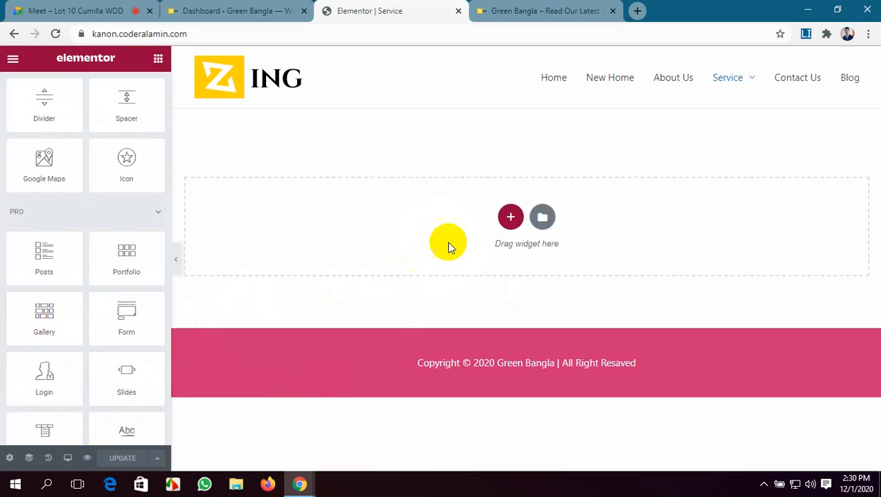
{"action": "left_click", "coordinate": [510, 216]}
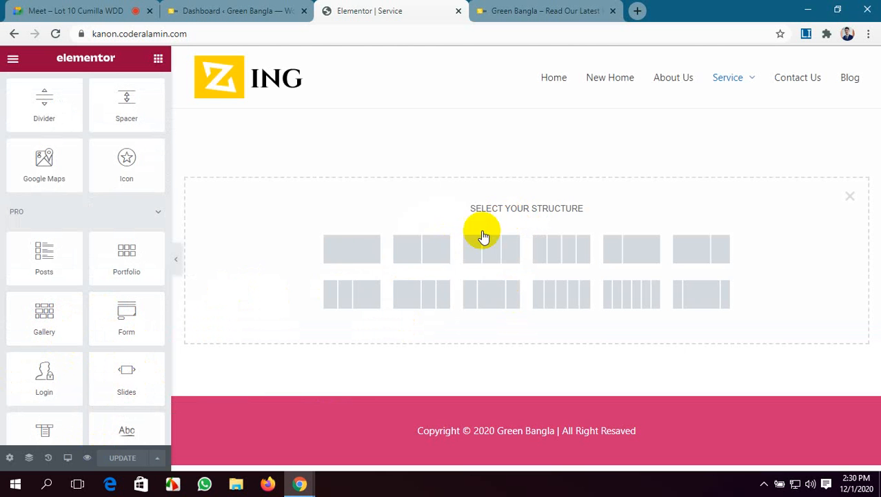
{"action": "left_click", "coordinate": [425, 258]}
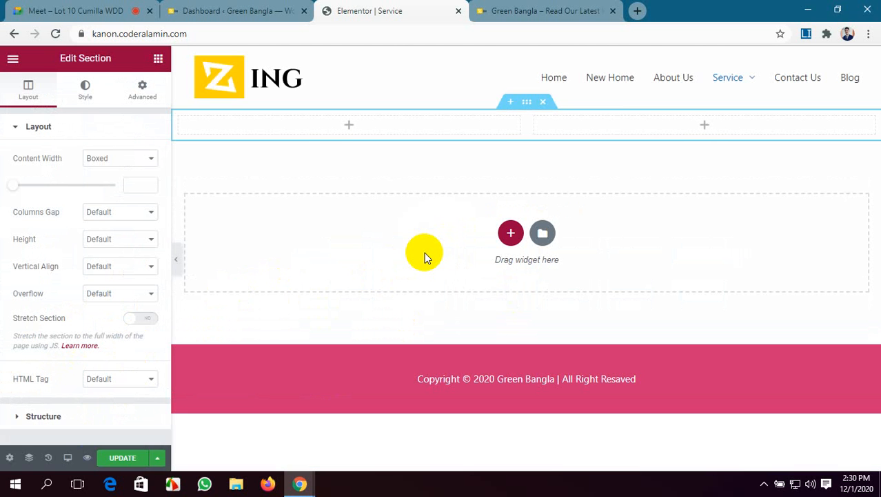
Step: Place a Form widget in the first column of the new section
{"action": "left_click", "coordinate": [349, 124]}
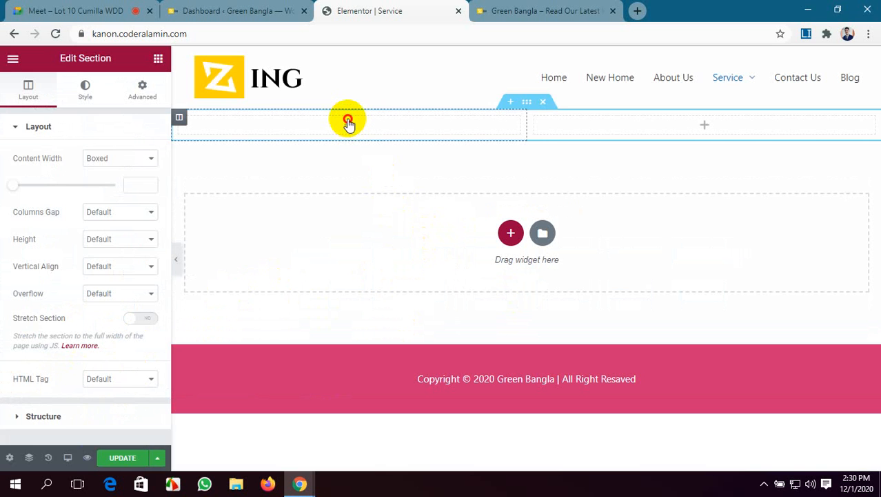
{"action": "scroll", "coordinate": [124, 351], "scroll_direction": "down", "scroll_amount": 4}
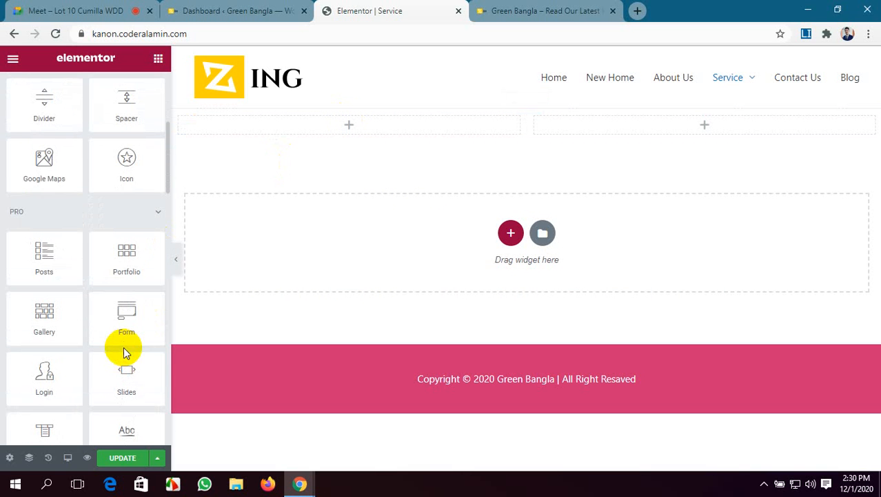
{"action": "left_click_drag", "start_coordinate": [126, 315], "coordinate": [340, 130]}
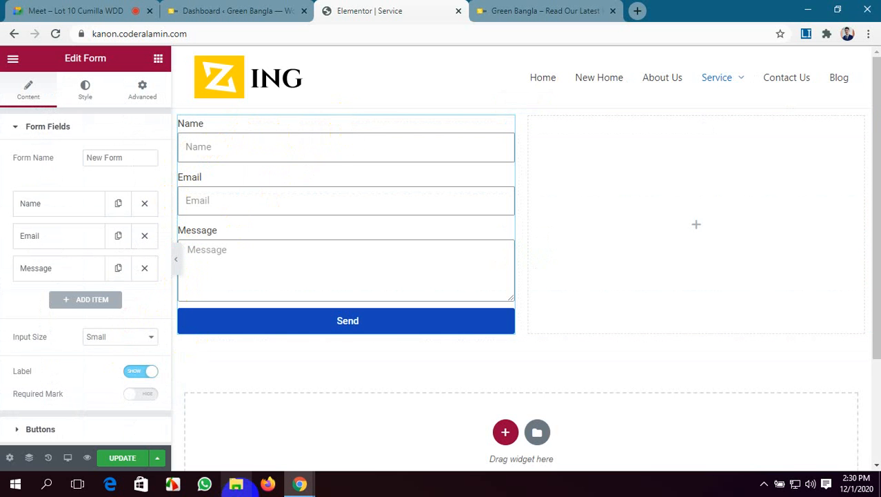
Step: Update the Service page and preview it, trying the form's Name, Email and Message fields
{"action": "left_click", "coordinate": [138, 459]}
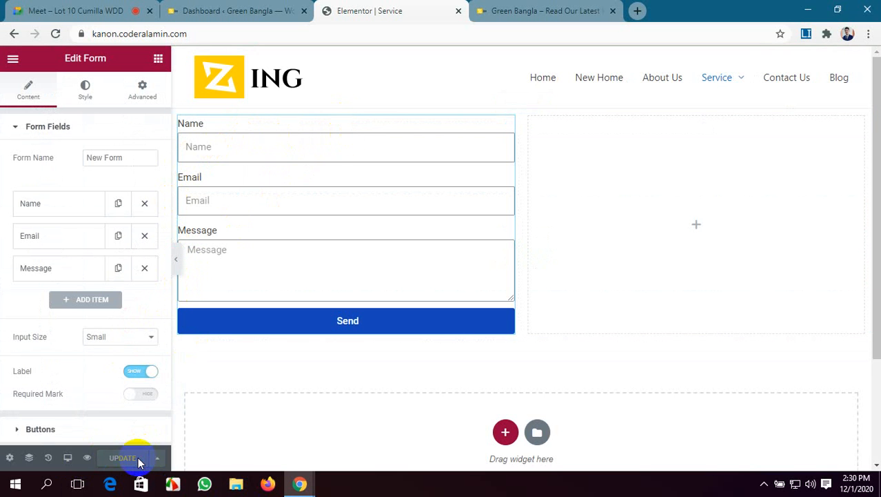
{"action": "left_click", "coordinate": [87, 458]}
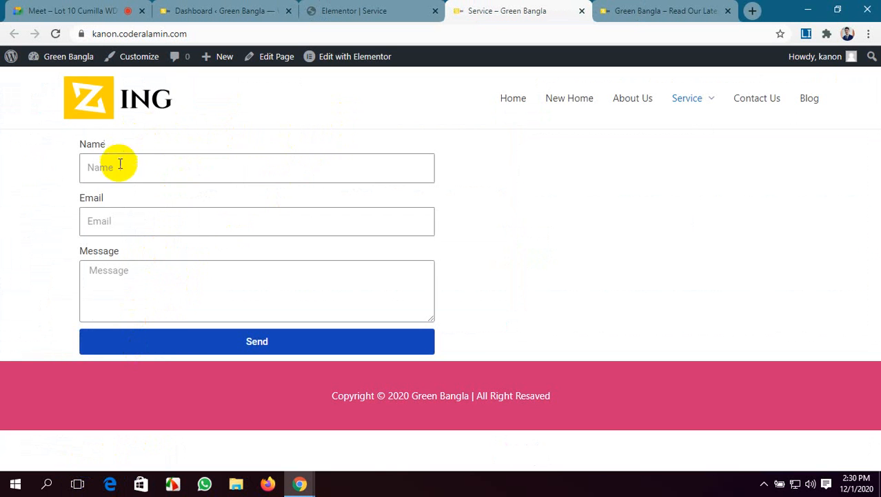
{"action": "left_click", "coordinate": [124, 168]}
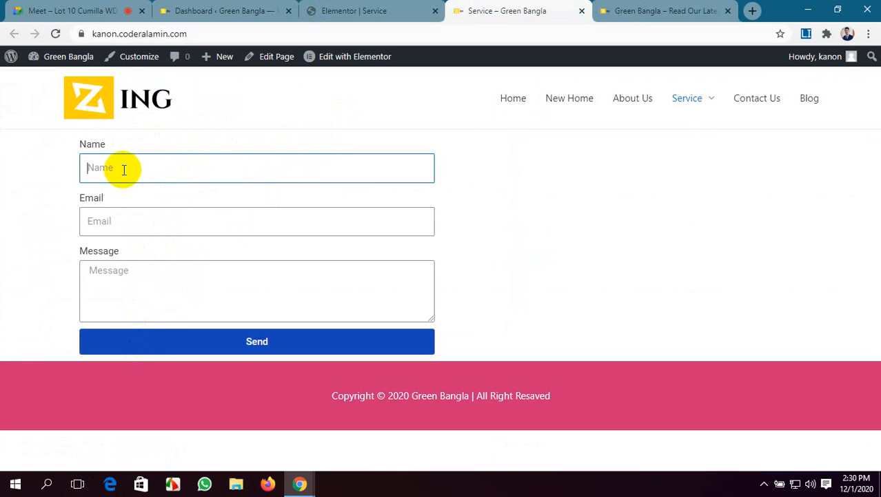
{"action": "left_click", "coordinate": [134, 222]}
{"action": "left_click", "coordinate": [144, 289]}
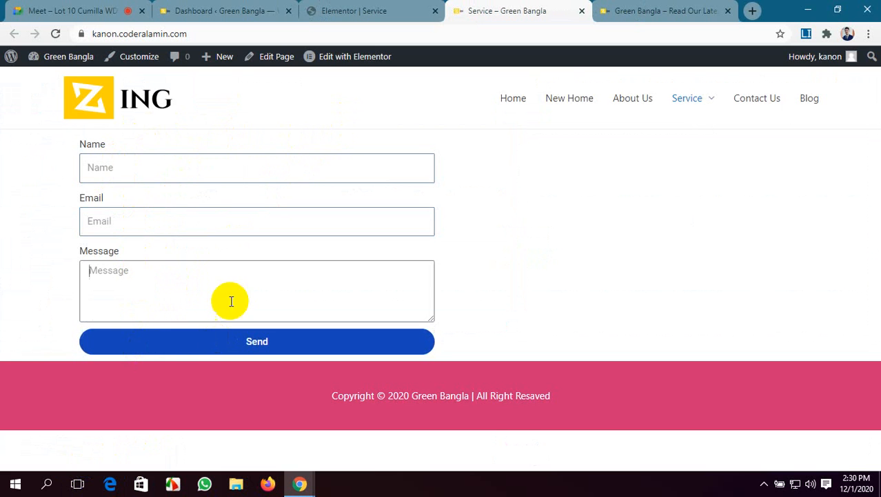
Step: Rename the form as Contact Us in the editor, update the page and check the previewed page
{"action": "left_click", "coordinate": [334, 9]}
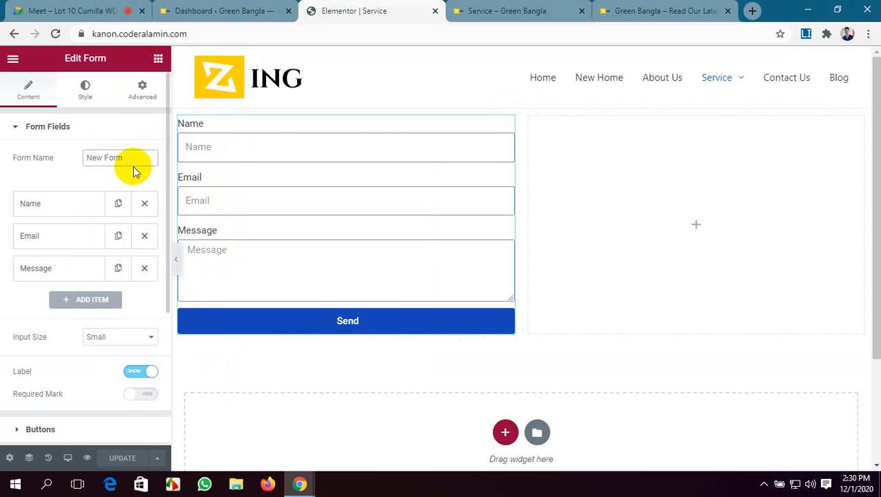
{"action": "left_click_drag", "start_coordinate": [134, 159], "coordinate": [60, 160]}
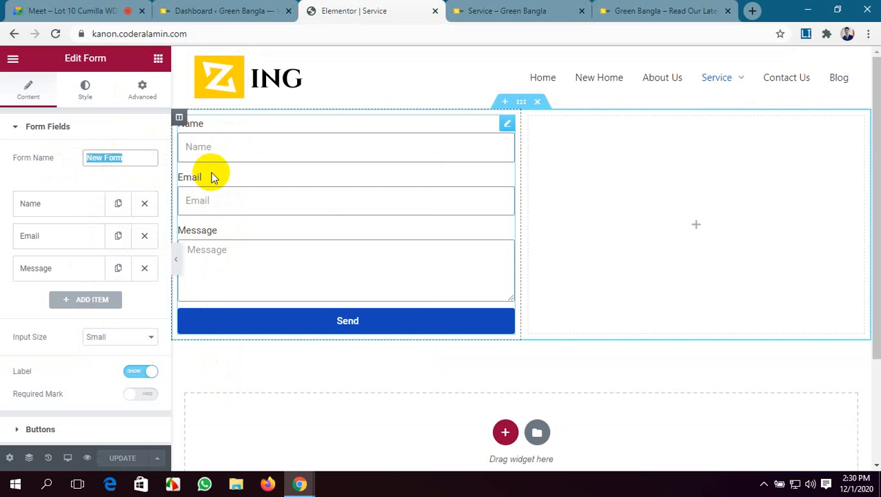
{"action": "type", "text": "Contact Us"}
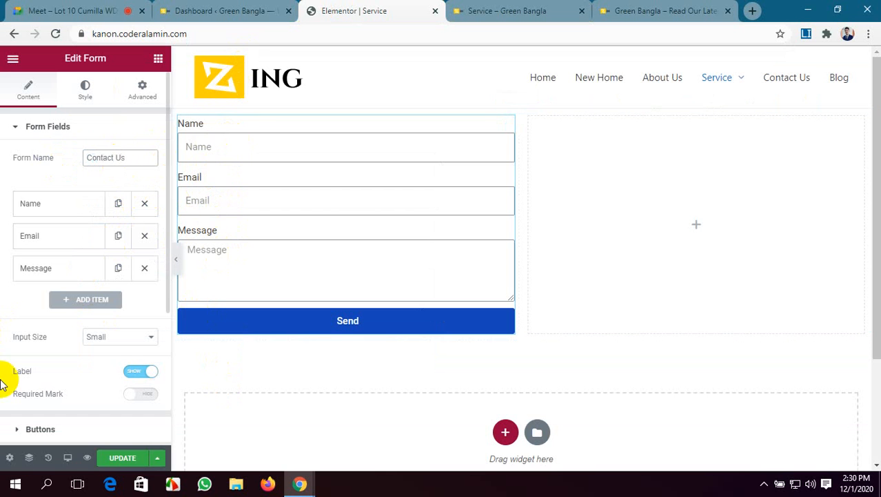
{"action": "left_click", "coordinate": [119, 460]}
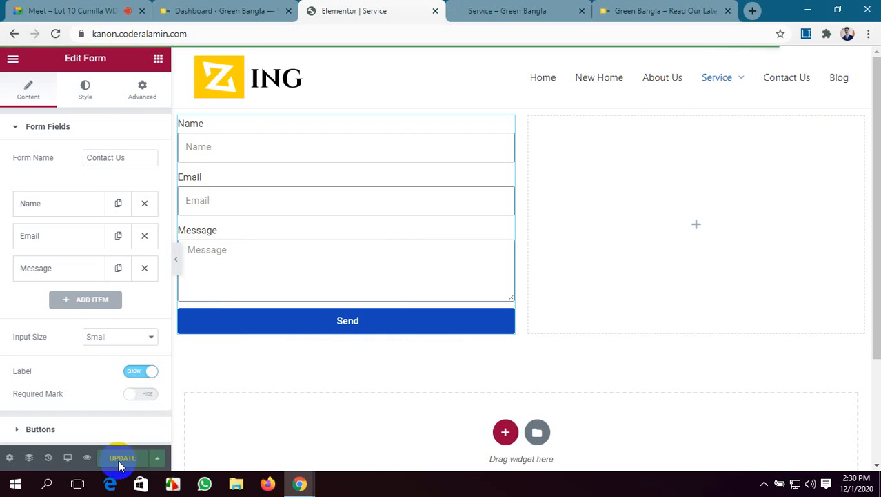
{"action": "left_click", "coordinate": [530, 7]}
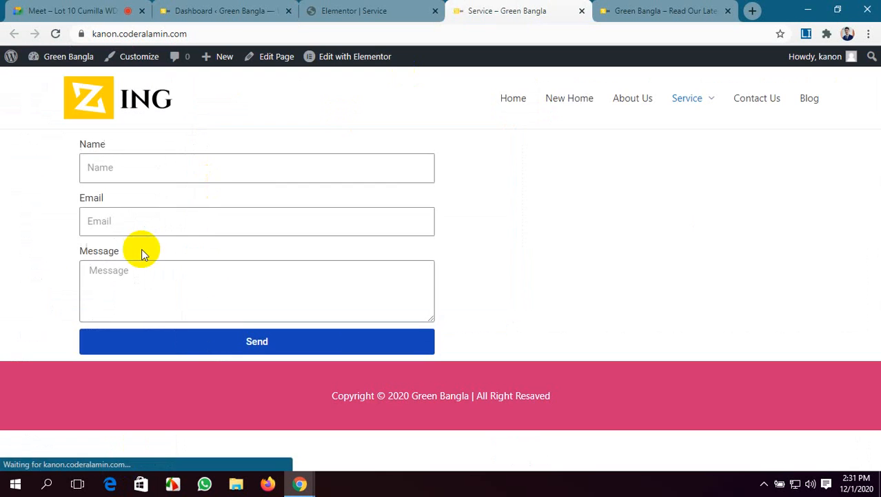
Step: Add two more blank text fields to the Contact Us form's field list
{"action": "left_click", "coordinate": [384, 8]}
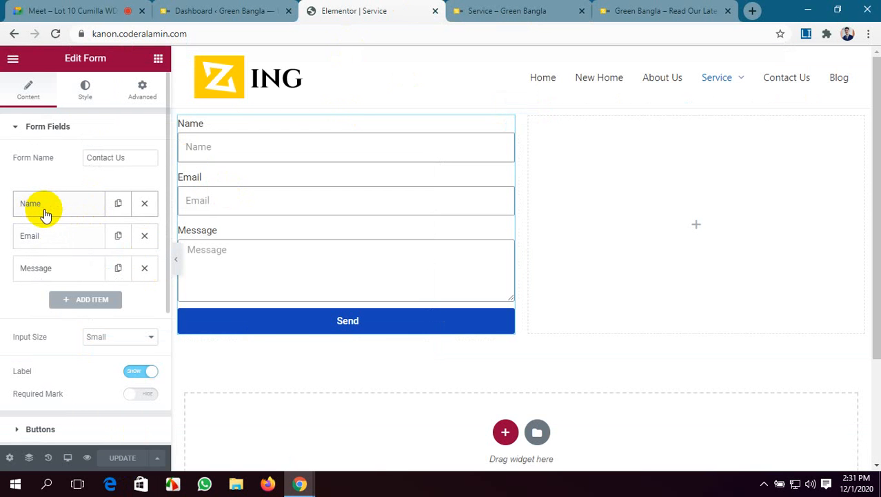
{"action": "left_click", "coordinate": [86, 302]}
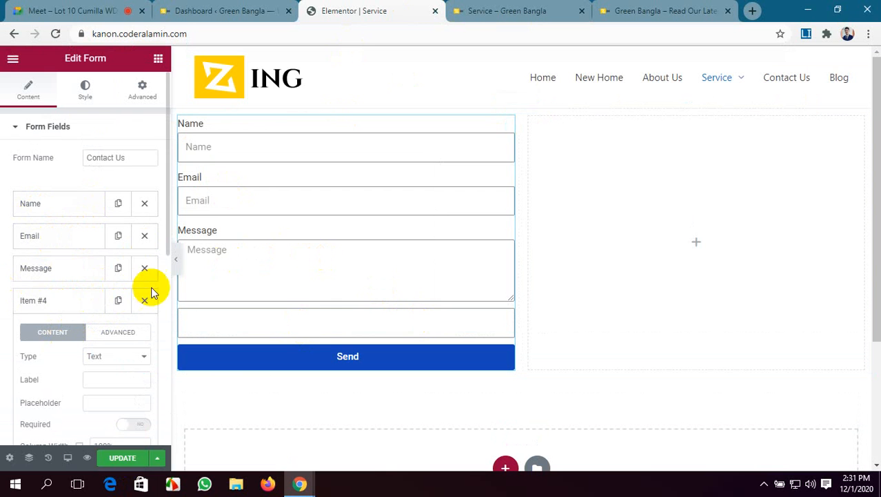
{"action": "scroll", "coordinate": [76, 304], "scroll_direction": "down", "scroll_amount": 1}
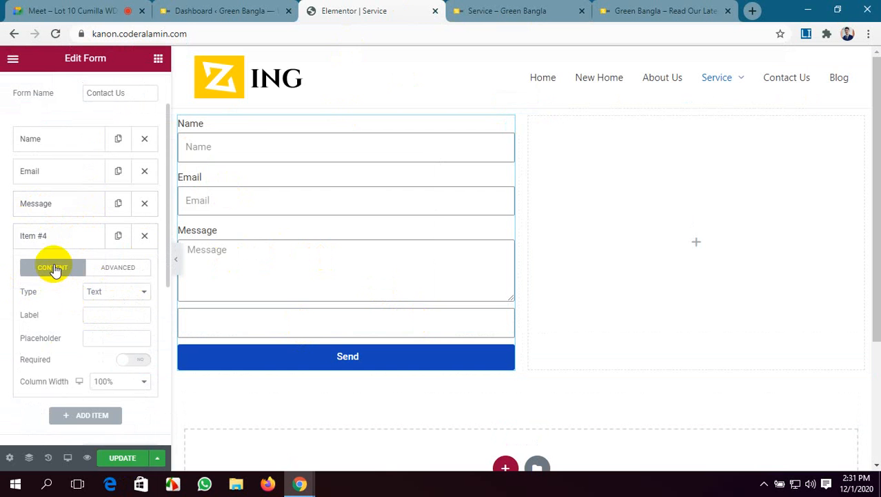
{"action": "scroll", "coordinate": [88, 232], "scroll_direction": "up", "scroll_amount": 1}
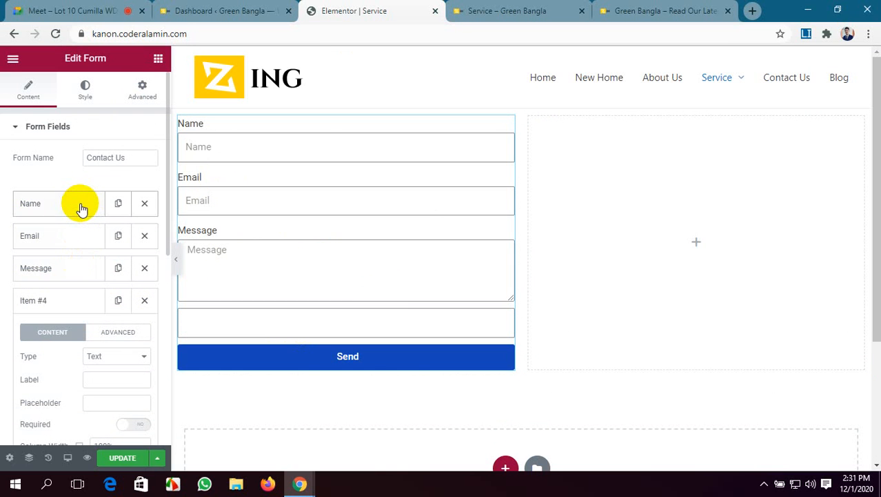
{"action": "scroll", "coordinate": [95, 366], "scroll_direction": "down", "scroll_amount": 3}
{"action": "scroll", "coordinate": [95, 368], "scroll_direction": "up", "scroll_amount": 3}
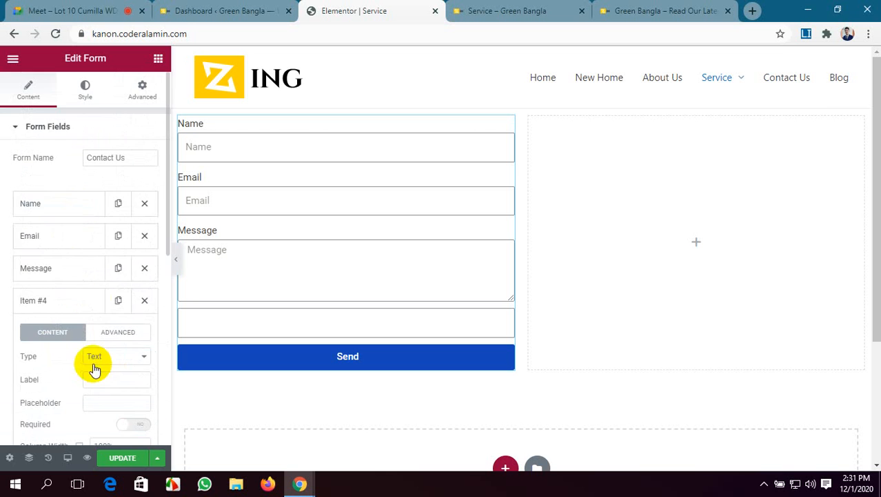
{"action": "scroll", "coordinate": [82, 304], "scroll_direction": "down", "scroll_amount": 4}
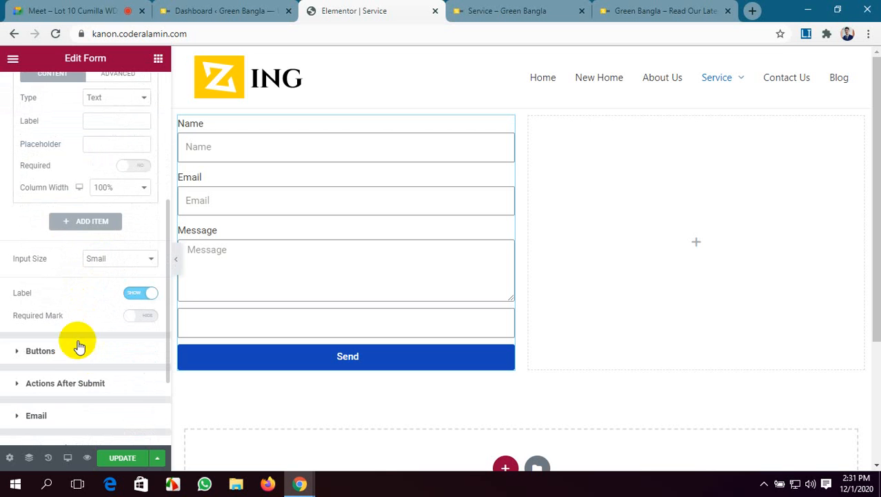
{"action": "left_click", "coordinate": [93, 223]}
{"action": "scroll", "coordinate": [105, 258], "scroll_direction": "up", "scroll_amount": 2}
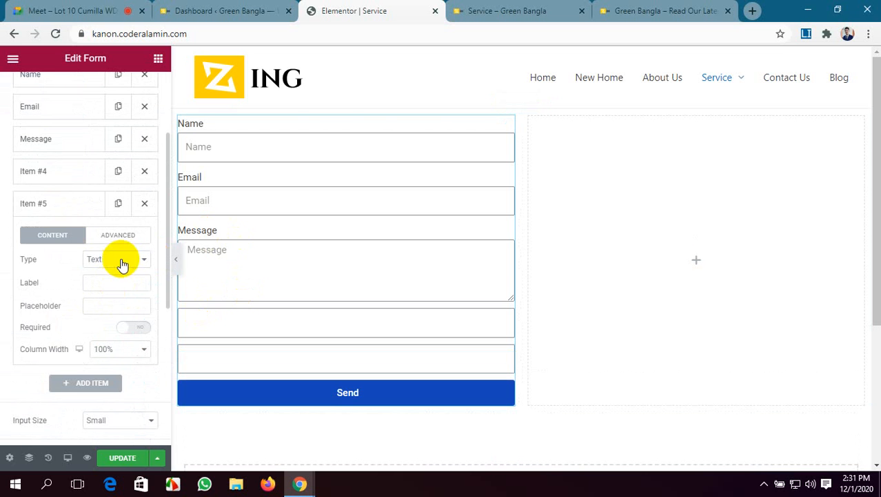
{"action": "scroll", "coordinate": [82, 298], "scroll_direction": "up", "scroll_amount": 2}
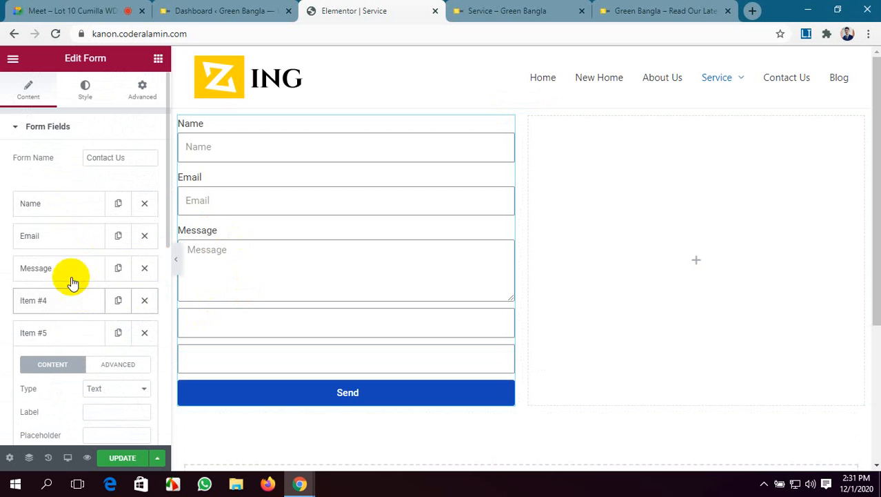
Step: Move the two blank fields up so they sit between the Name and Email fields
{"action": "left_click_drag", "start_coordinate": [67, 305], "coordinate": [74, 248]}
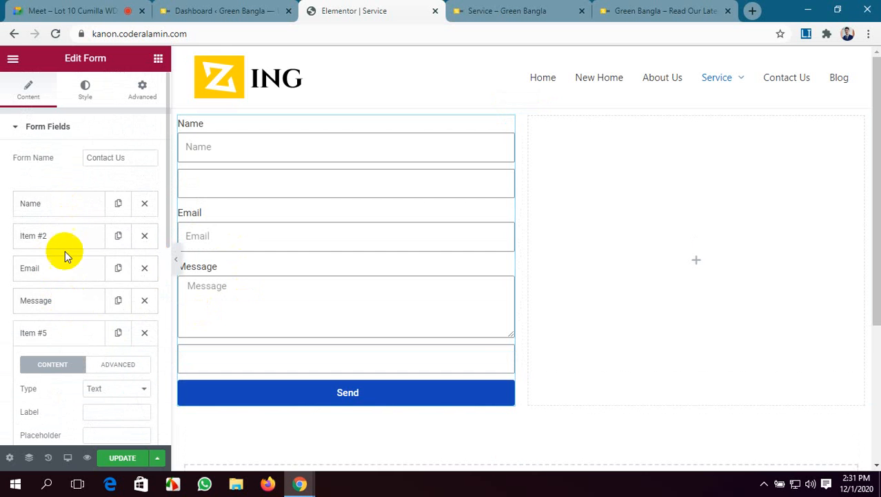
{"action": "scroll", "coordinate": [57, 372], "scroll_direction": "down", "scroll_amount": 2}
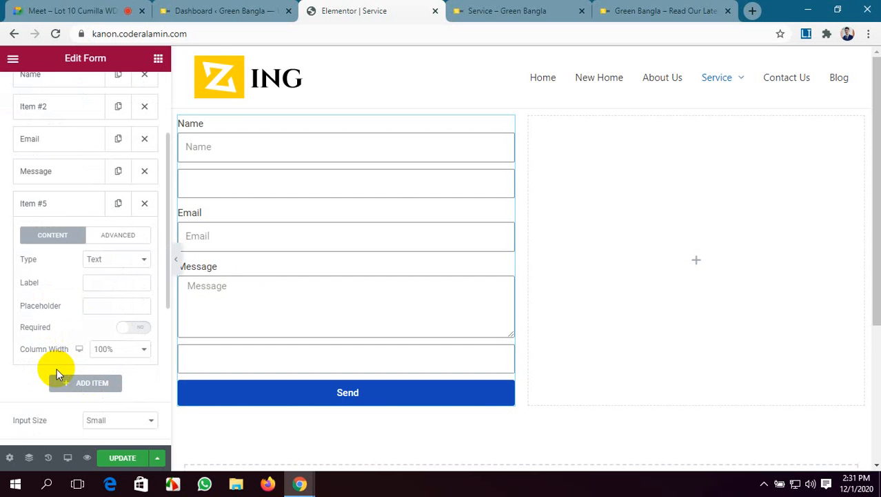
{"action": "scroll", "coordinate": [52, 234], "scroll_direction": "up", "scroll_amount": 2}
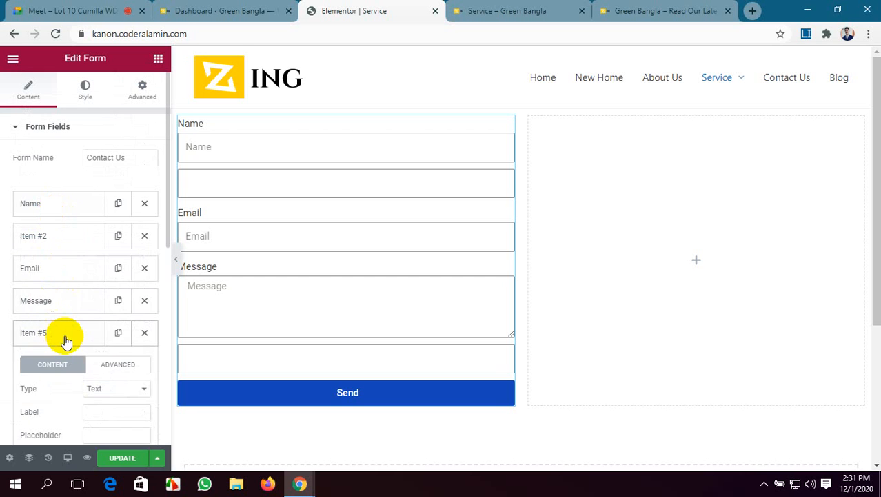
{"action": "left_click_drag", "start_coordinate": [65, 340], "coordinate": [59, 283]}
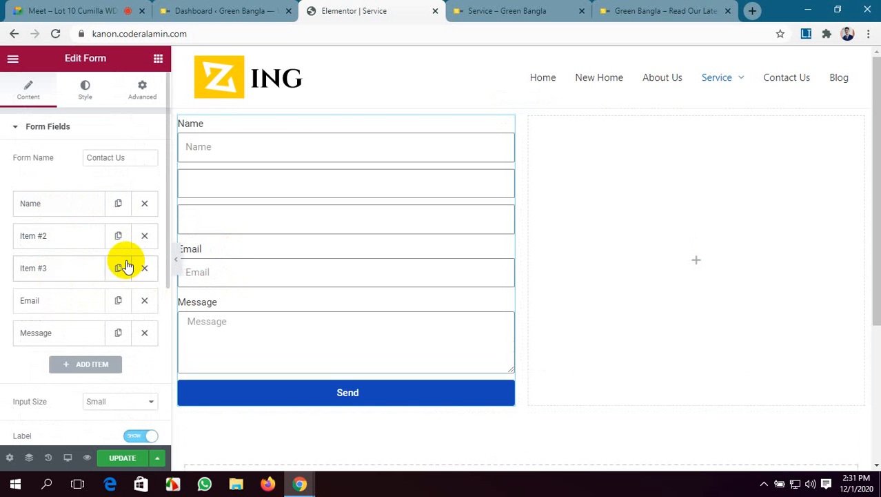
Step: Update the page, reload its preview and try each field of the form from Name to Message
{"action": "left_click", "coordinate": [120, 458]}
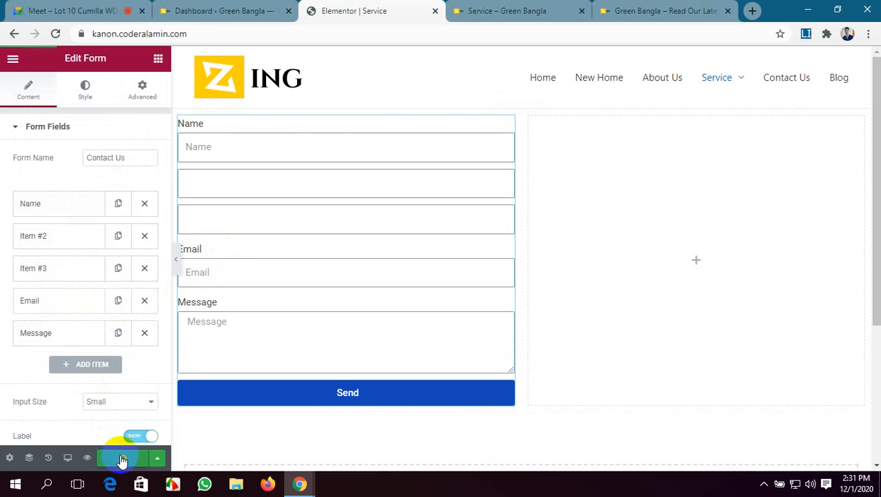
{"action": "left_click", "coordinate": [468, 9]}
{"action": "key", "text": "F5"}
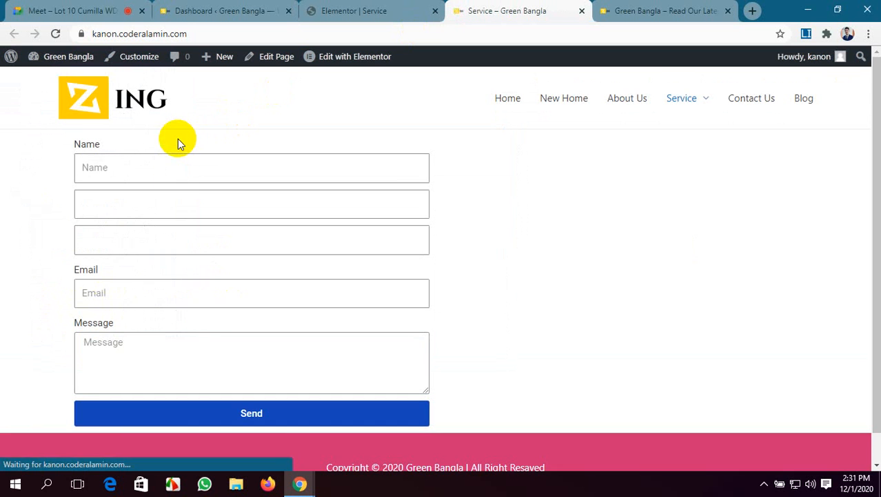
{"action": "left_click", "coordinate": [114, 167]}
{"action": "left_click", "coordinate": [126, 211]}
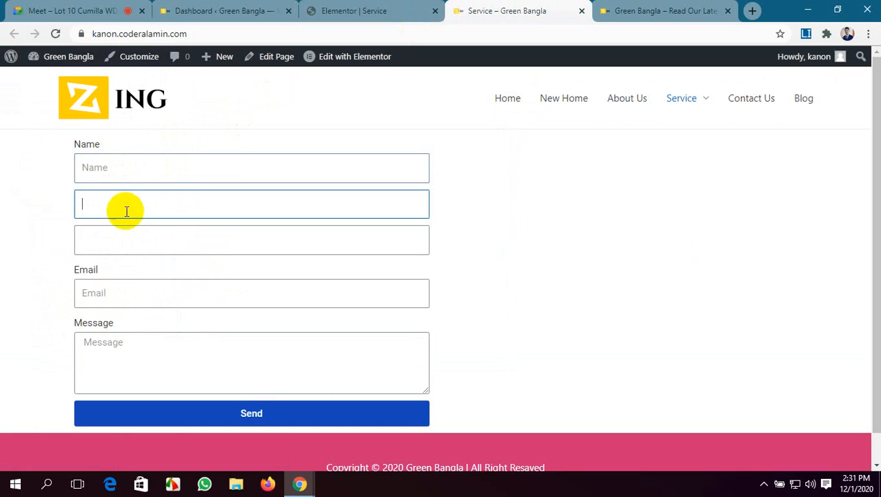
{"action": "left_click", "coordinate": [126, 242]}
{"action": "left_click", "coordinate": [140, 297]}
{"action": "left_click", "coordinate": [146, 348]}
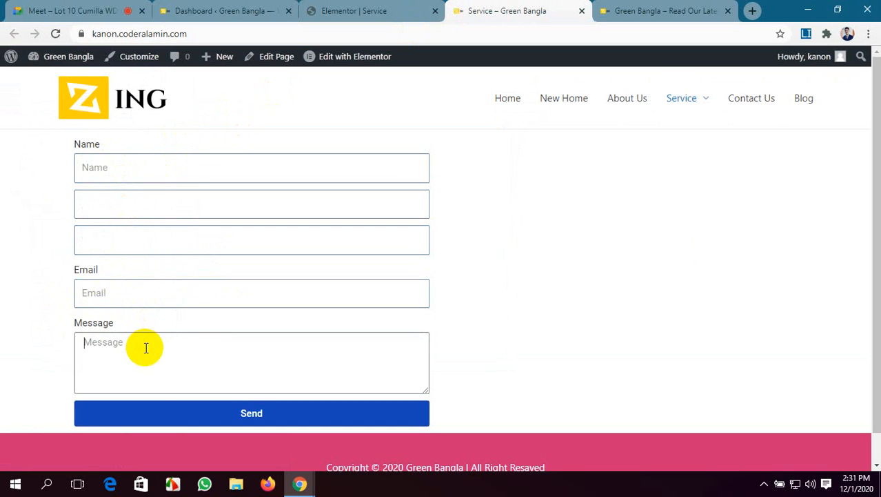
Step: Back in the Elementor editor, keep the Name field's type as Text, make it required and set its column width to 50%
{"action": "left_click", "coordinate": [345, 10]}
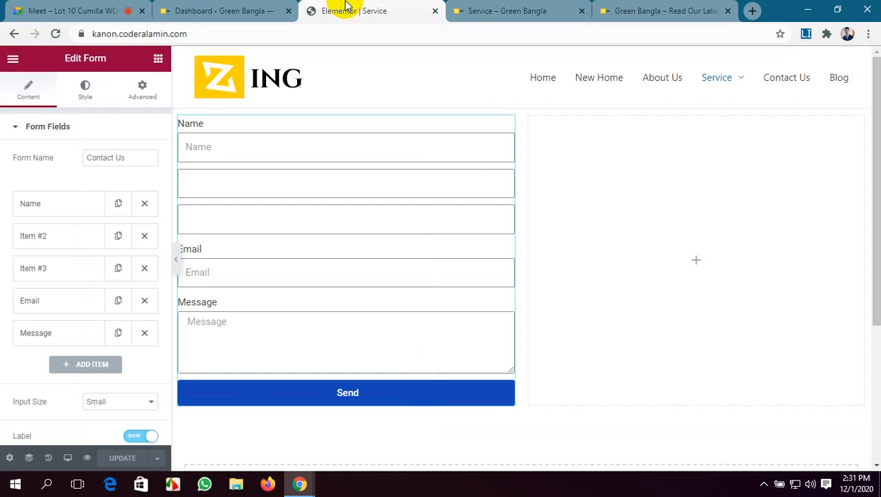
{"action": "left_click", "coordinate": [87, 210]}
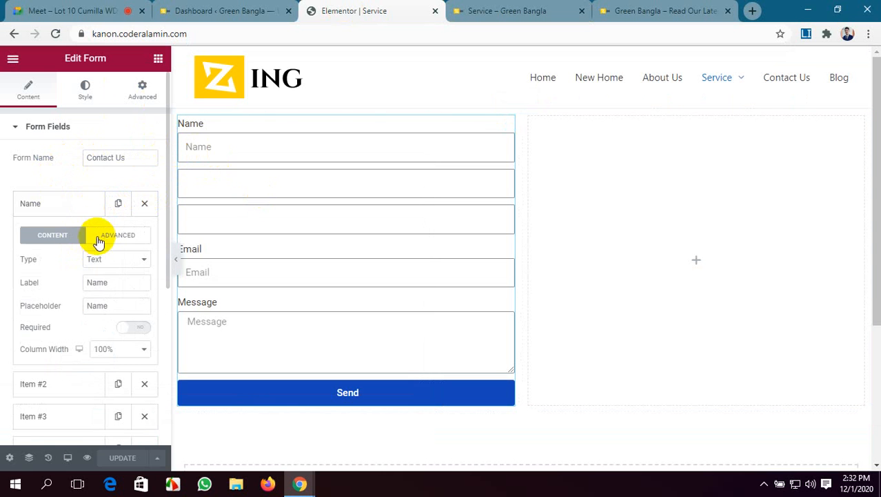
{"action": "scroll", "coordinate": [99, 241], "scroll_direction": "down", "scroll_amount": 1}
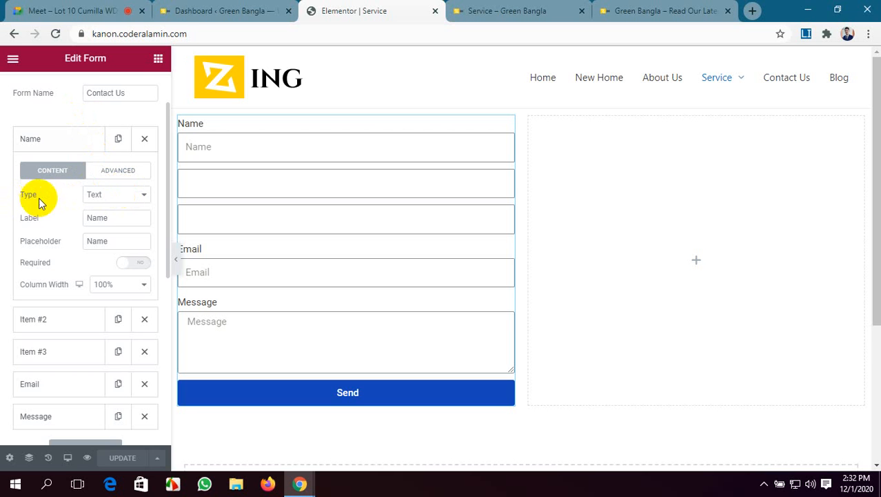
{"action": "left_click", "coordinate": [127, 197]}
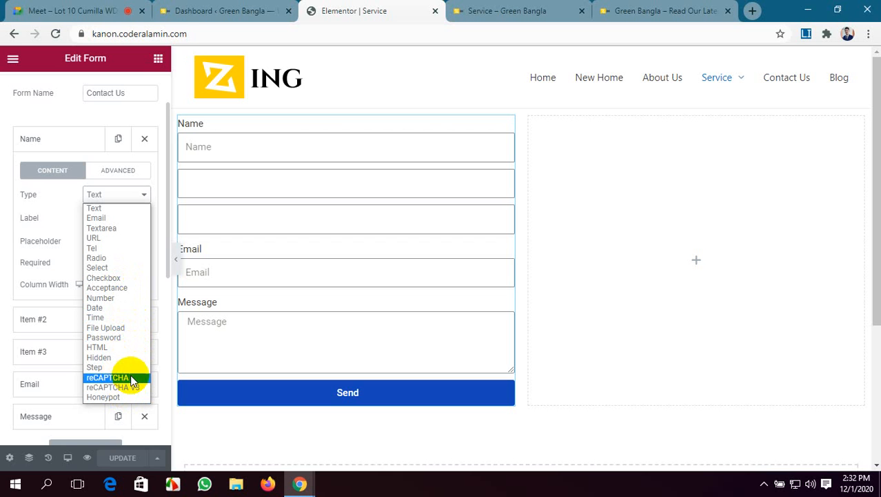
{"action": "left_click", "coordinate": [124, 209]}
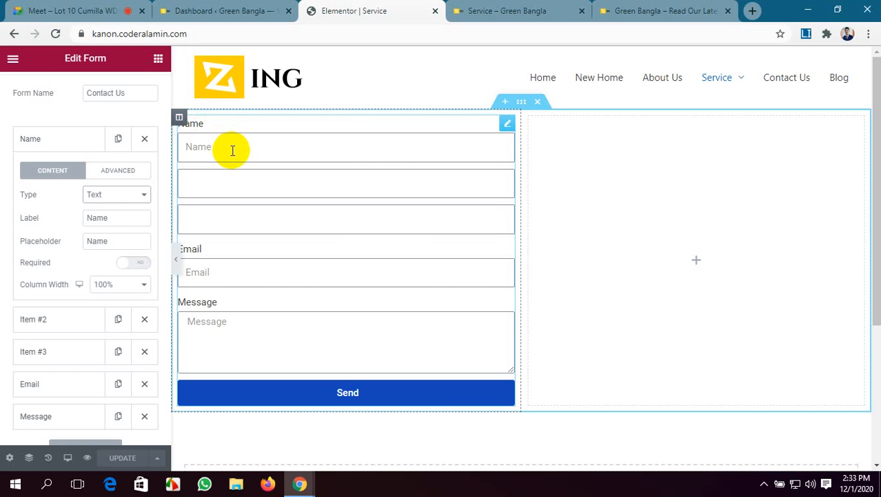
{"action": "left_click", "coordinate": [126, 262]}
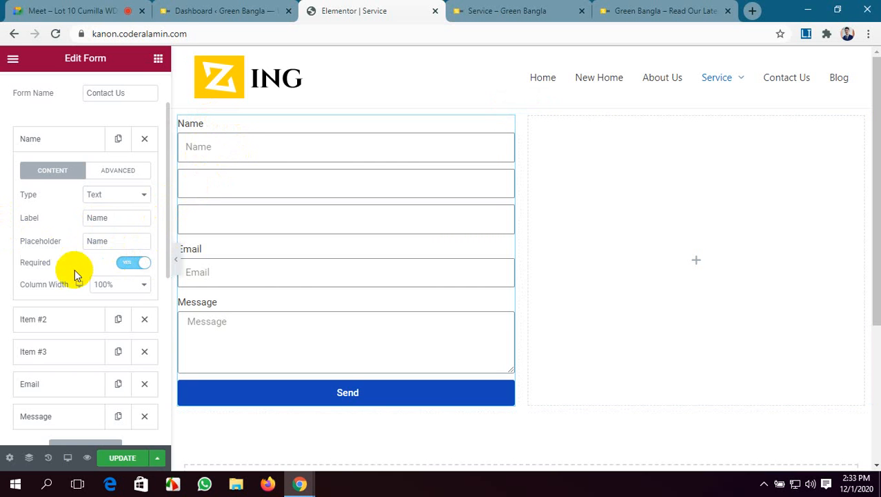
{"action": "left_click", "coordinate": [144, 285]}
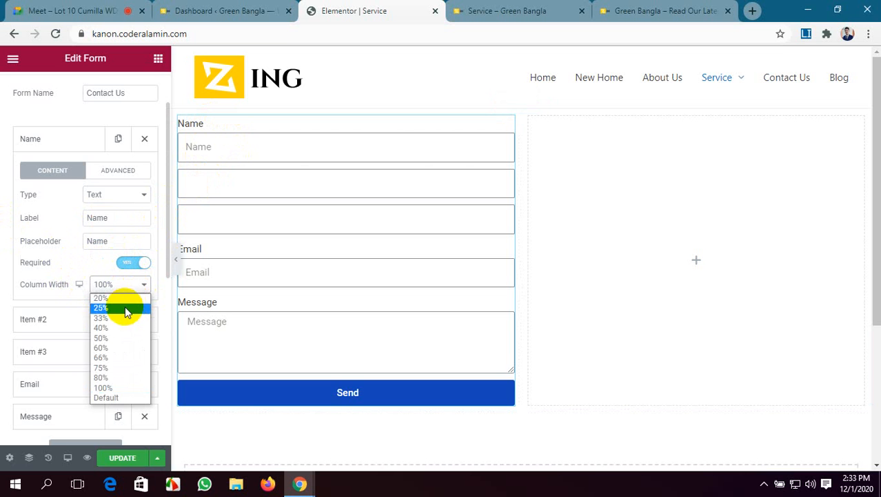
{"action": "left_click", "coordinate": [126, 338]}
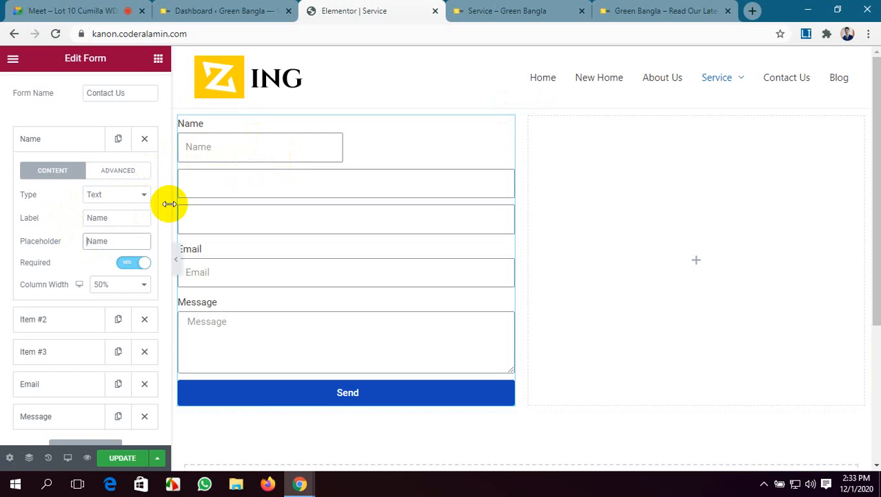
Step: Change the Name field's placeholder to First Name and collapse the field's settings
{"action": "key", "text": "BackSpace"}
{"action": "type", "text": "First"}
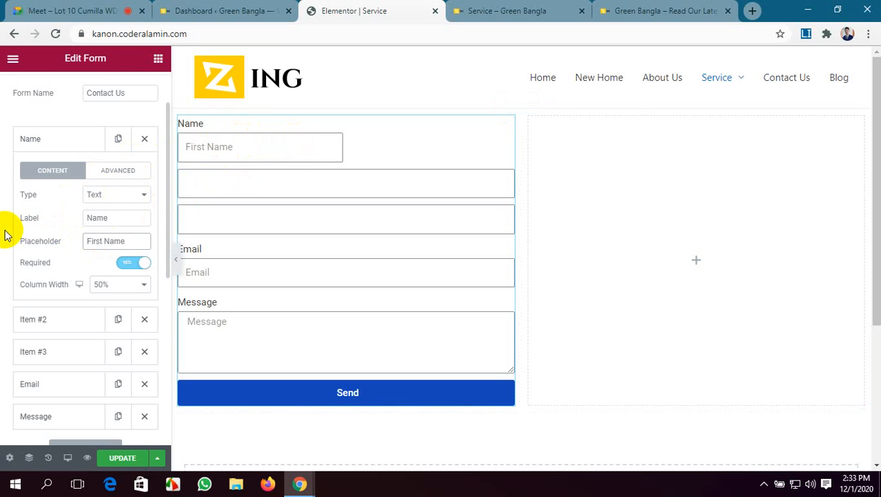
{"action": "scroll", "coordinate": [150, 285], "scroll_direction": "down", "scroll_amount": 1}
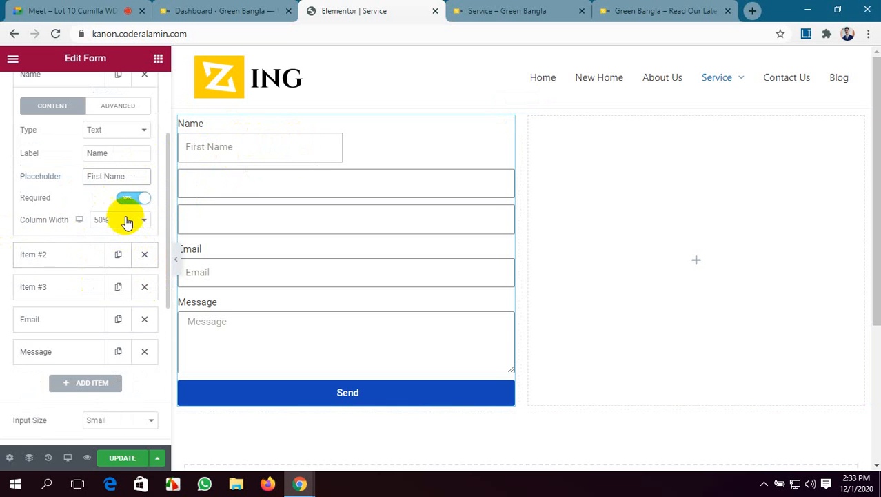
{"action": "scroll", "coordinate": [115, 186], "scroll_direction": "up", "scroll_amount": 1}
{"action": "scroll", "coordinate": [113, 175], "scroll_direction": "down", "scroll_amount": 2}
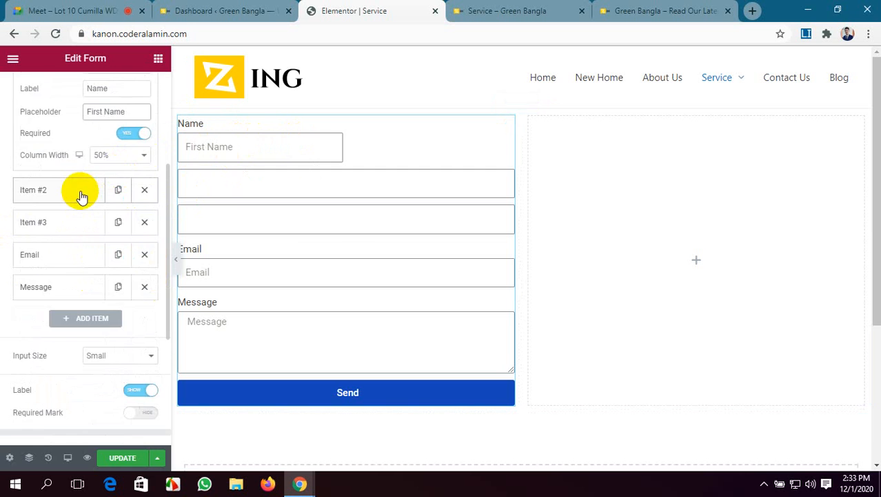
{"action": "scroll", "coordinate": [82, 186], "scroll_direction": "up", "scroll_amount": 2}
{"action": "left_click", "coordinate": [82, 141]}
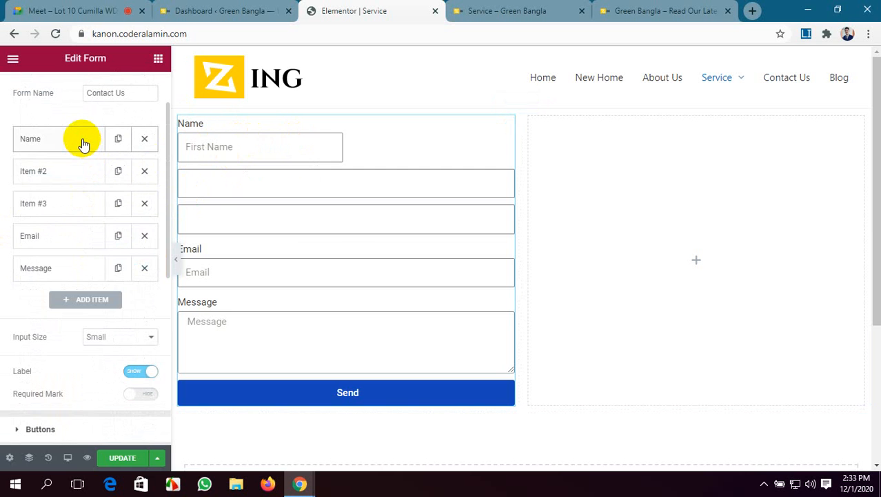
Step: Give the first blank field, Item #2, the placeholder Last Name
{"action": "left_click", "coordinate": [79, 172]}
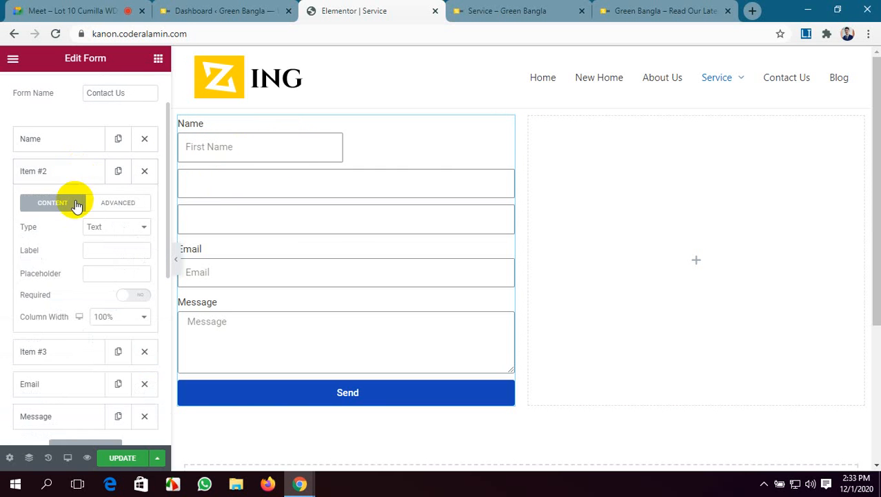
{"action": "left_click", "coordinate": [112, 252]}
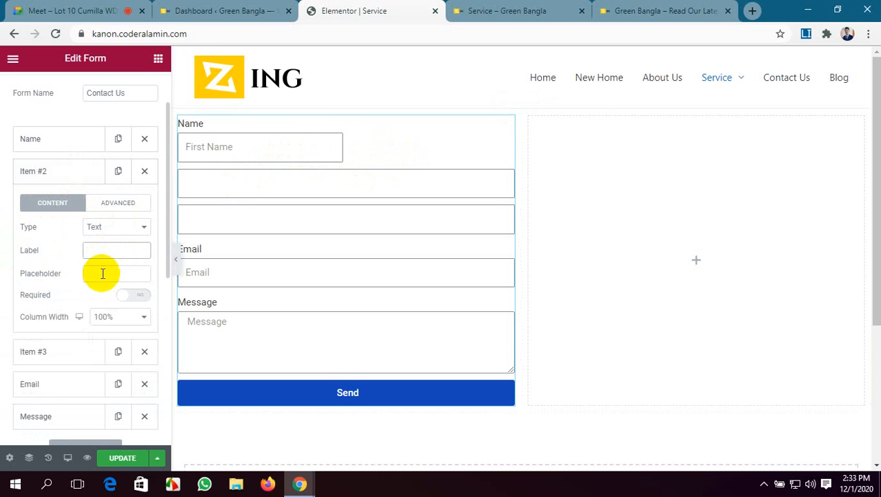
{"action": "left_click", "coordinate": [100, 276]}
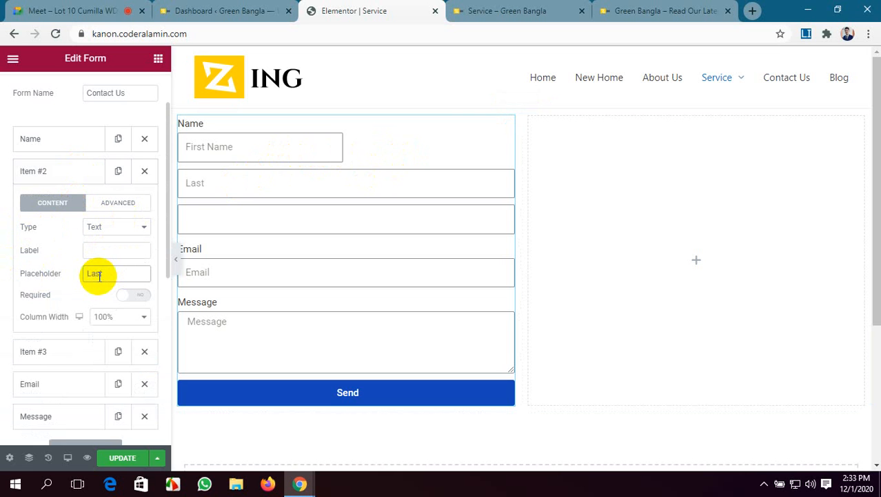
{"action": "type", "text": "N"}
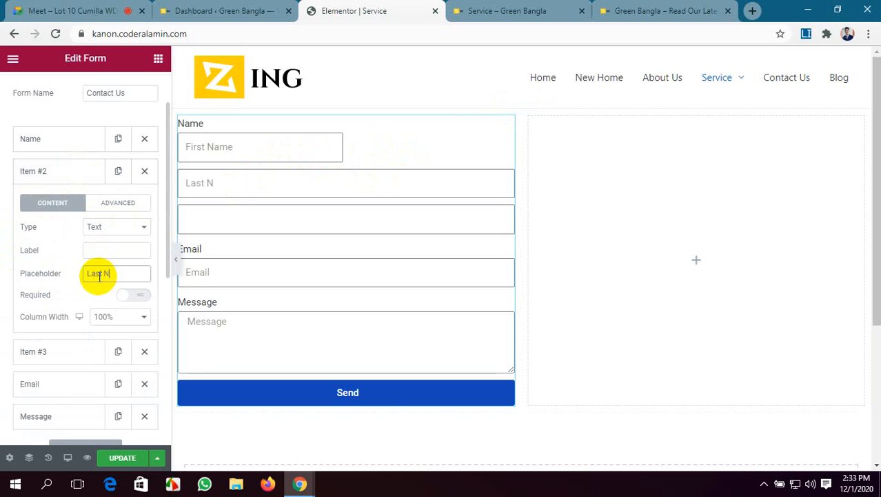
{"action": "type", "text": "a"}
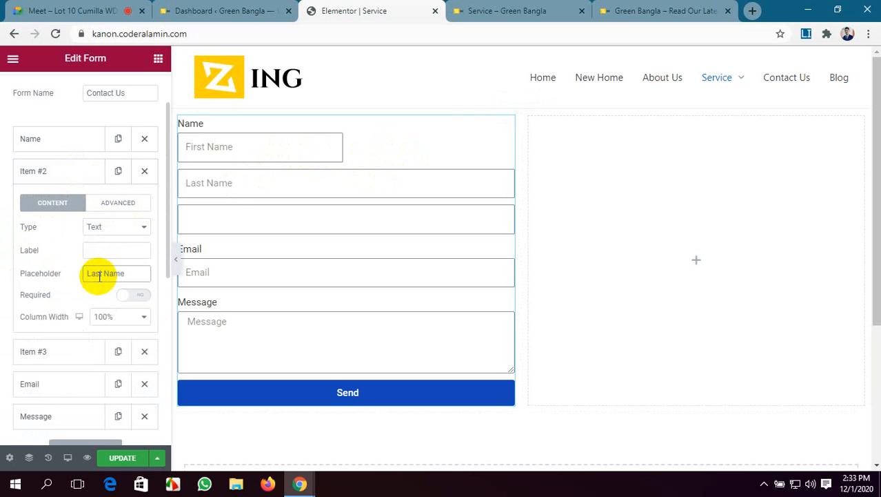
{"action": "type", "text": "me"}
Step: Make the field with the Last Name placeholder required and set its column width to 50%
{"action": "left_click", "coordinate": [129, 295]}
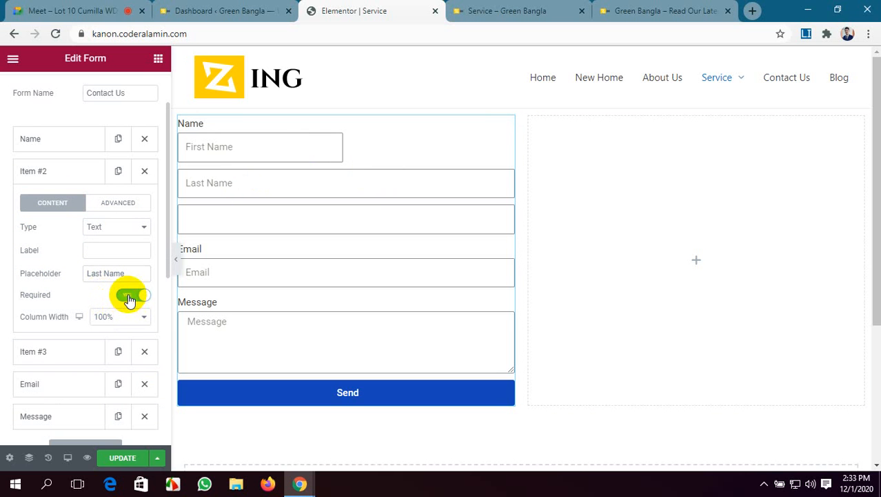
{"action": "left_click", "coordinate": [136, 318]}
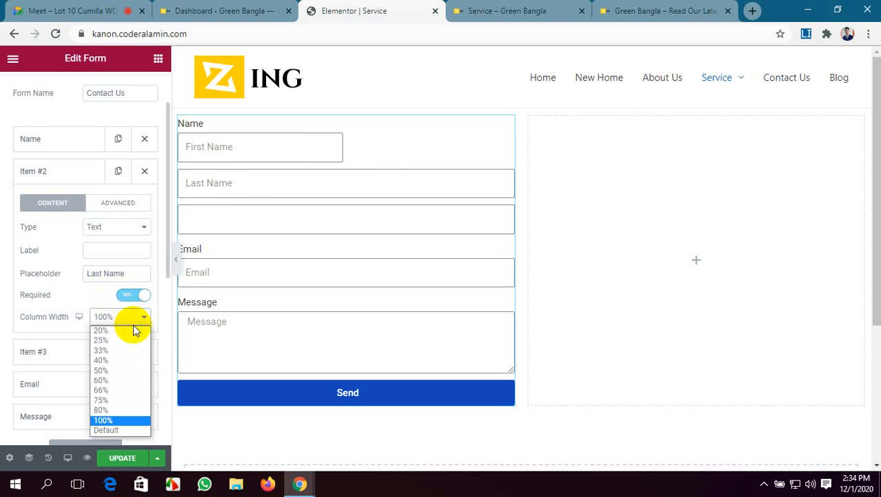
{"action": "left_click", "coordinate": [128, 366]}
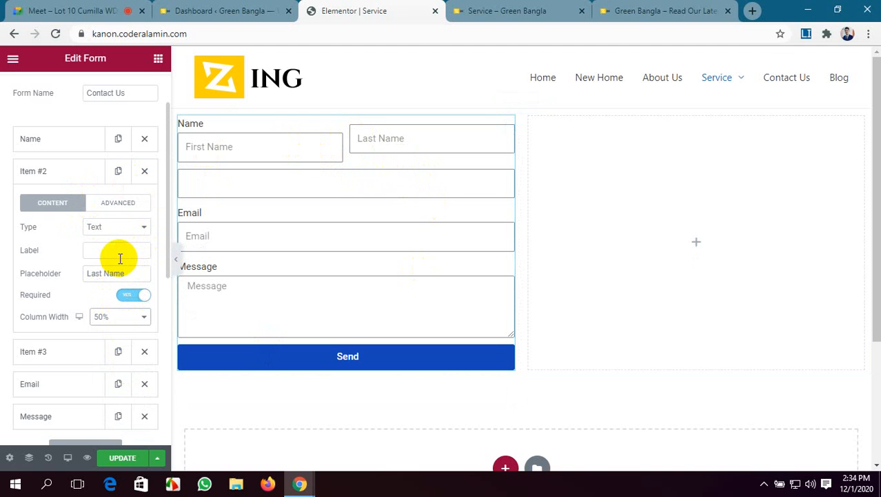
Step: Label the second form field Last Name
{"action": "left_click", "coordinate": [99, 251]}
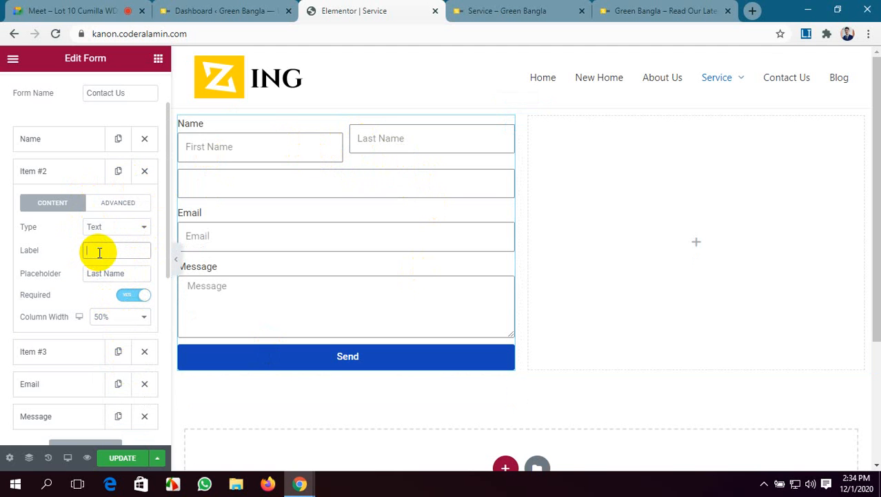
{"action": "type", "text": "La"}
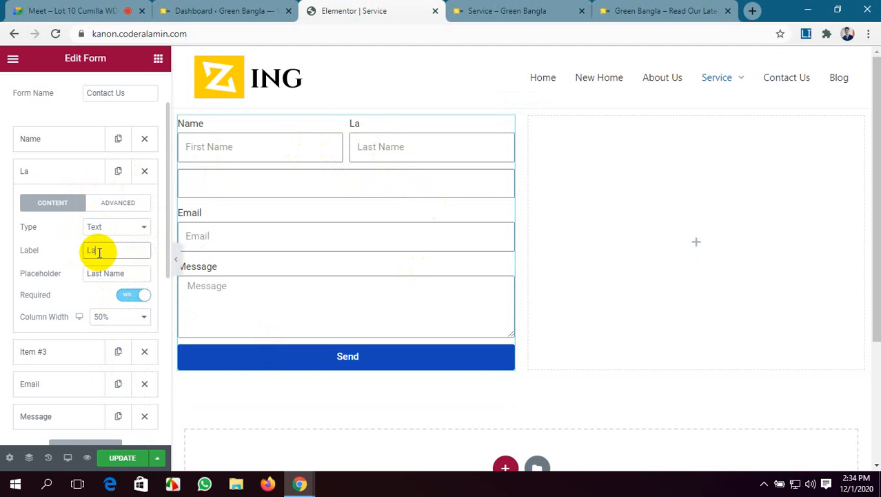
{"action": "type", "text": "st Name"}
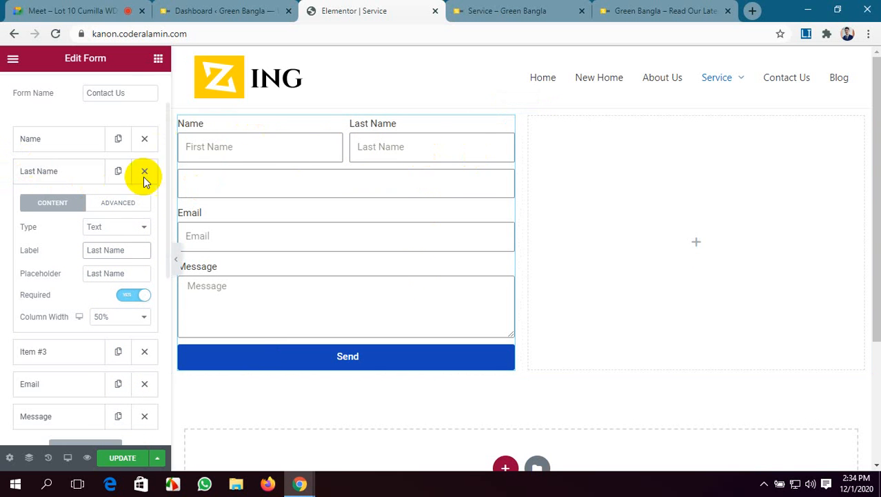
Step: Change the Name field's label to First Name and its placeholder to "Enter YourFirst Name"
{"action": "left_click", "coordinate": [81, 146]}
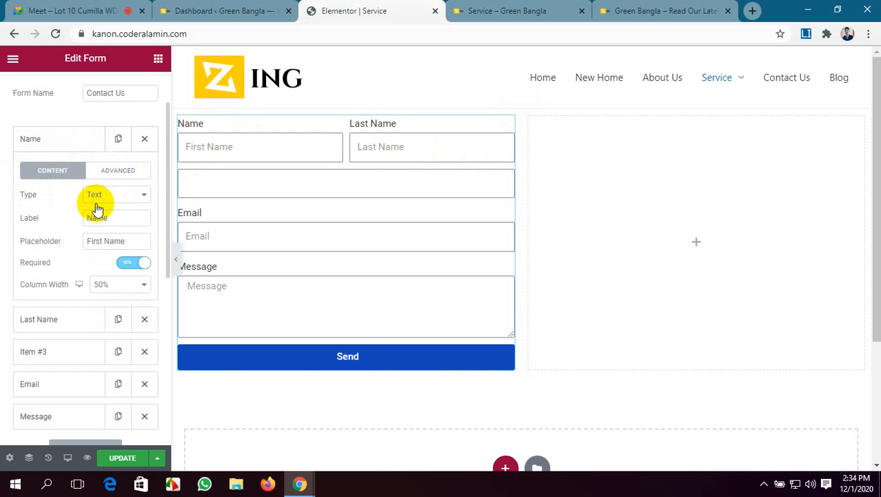
{"action": "left_click", "coordinate": [88, 219]}
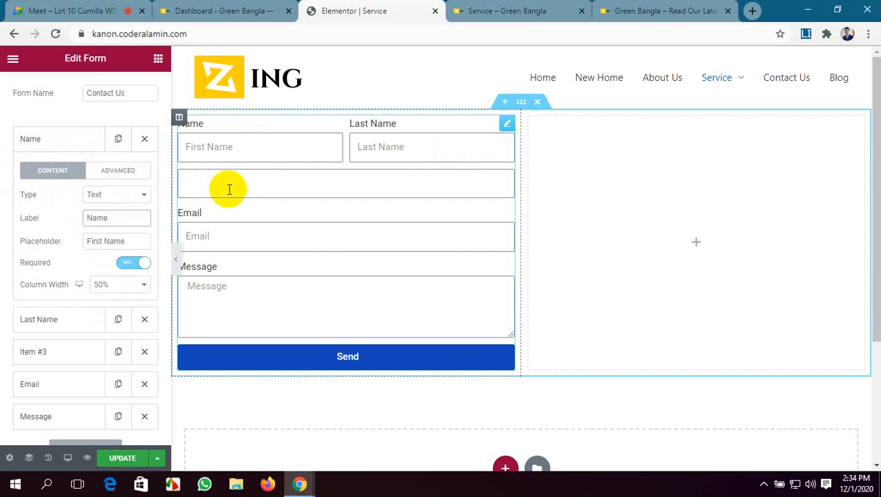
{"action": "type", "text": "First"}
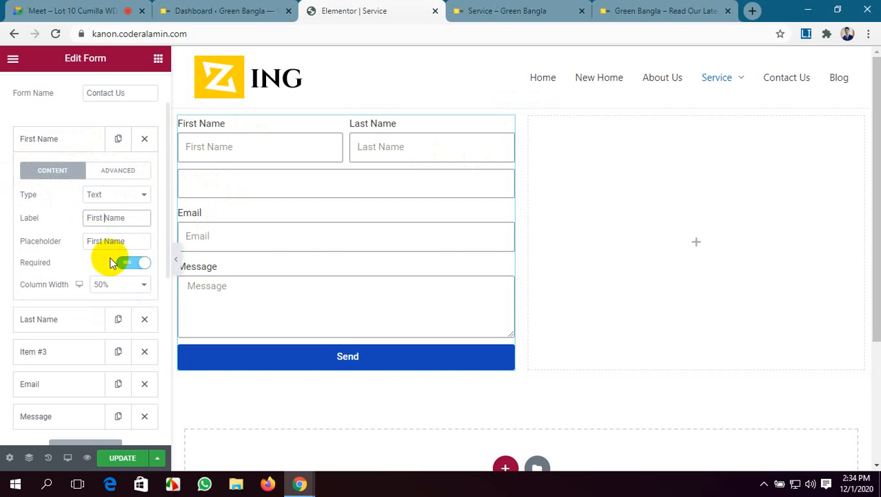
{"action": "left_click", "coordinate": [87, 242]}
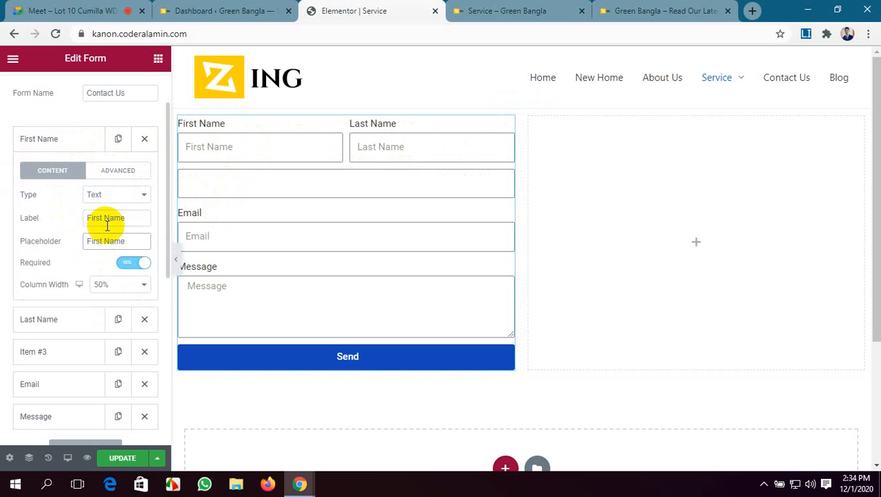
{"action": "type", "text": "Enter"}
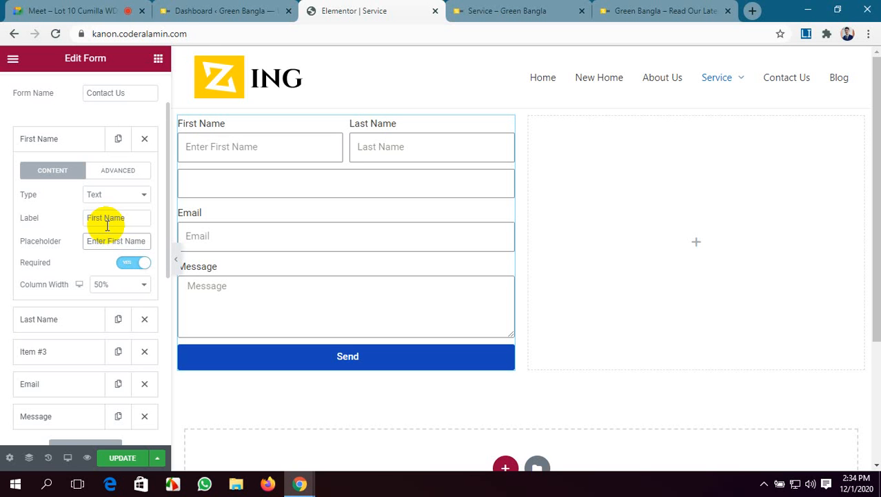
{"action": "type", "text": " Your"}
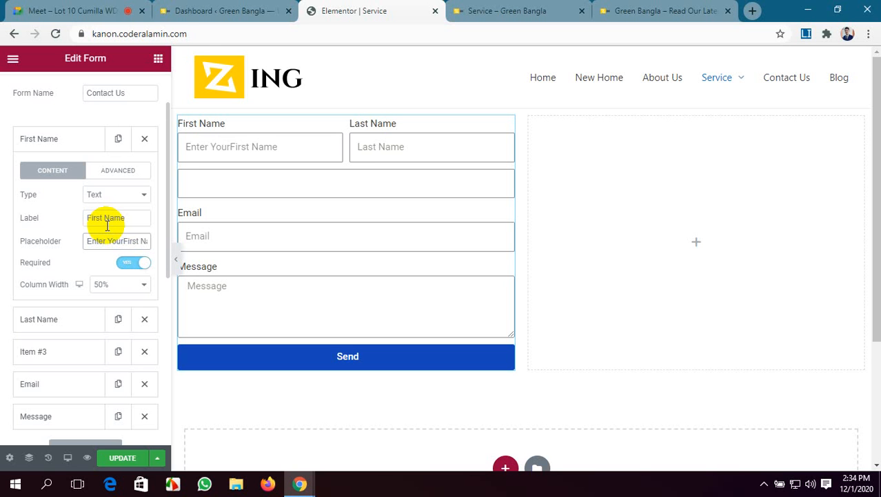
{"action": "left_click", "coordinate": [251, 147]}
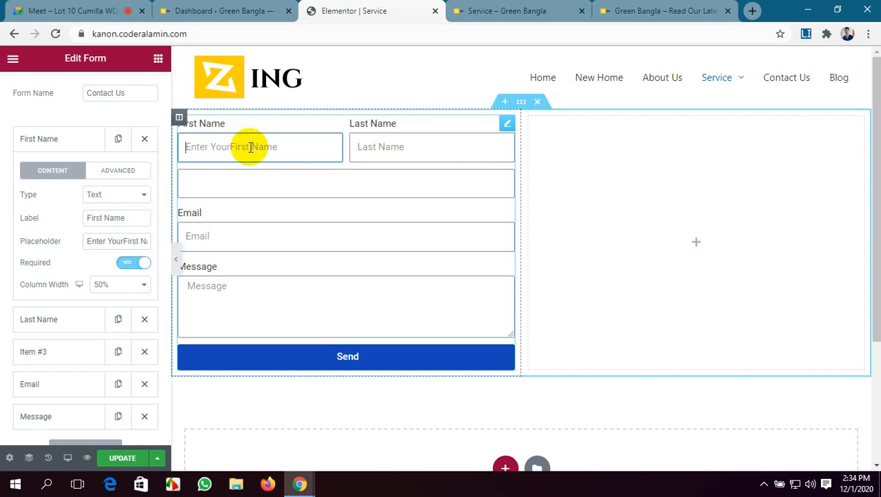
Step: Change the Last Name field's placeholder to "Enter Your Last Name"
{"action": "scroll", "coordinate": [108, 303], "scroll_direction": "down", "scroll_amount": 2}
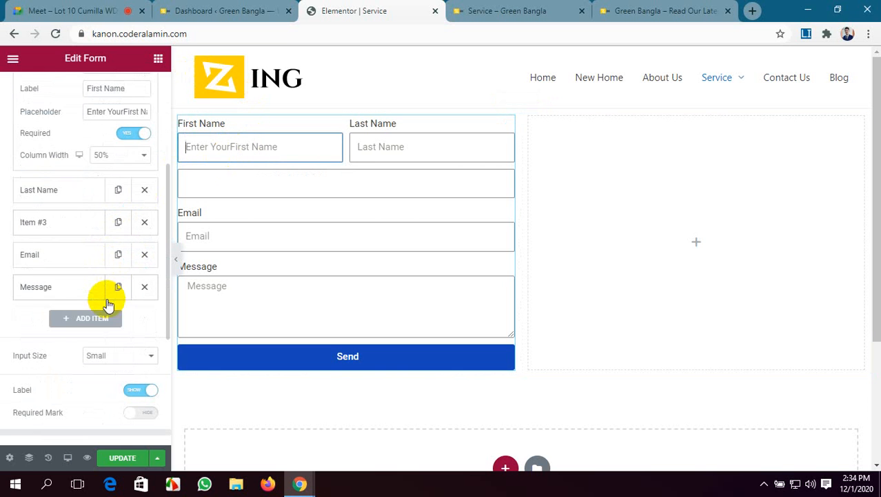
{"action": "left_click", "coordinate": [88, 190]}
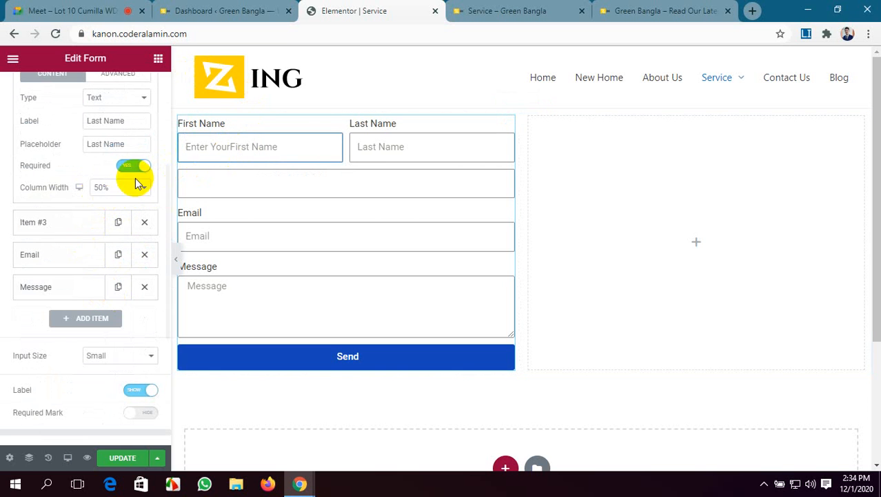
{"action": "scroll", "coordinate": [88, 169], "scroll_direction": "up", "scroll_amount": 1}
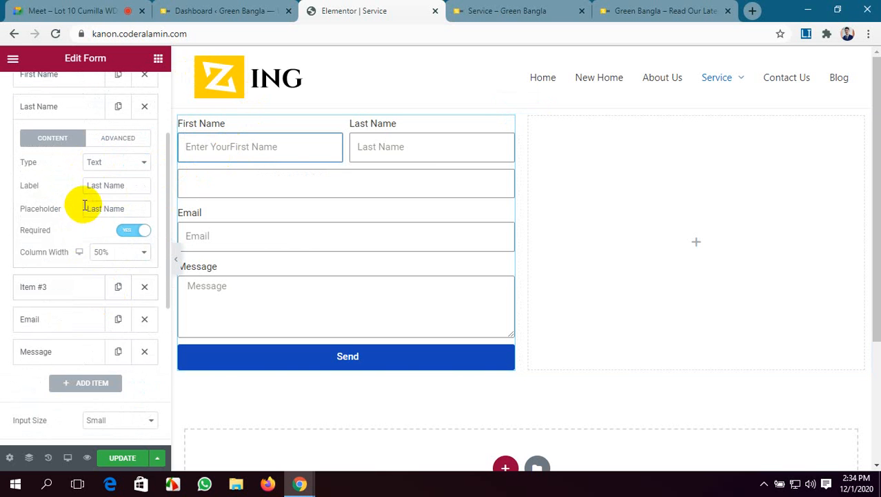
{"action": "left_click", "coordinate": [87, 208]}
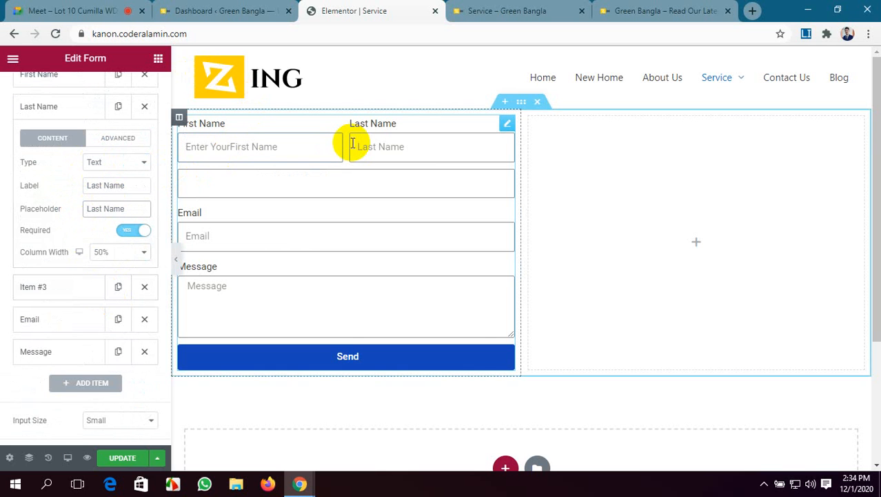
{"action": "type", "text": "Ente"}
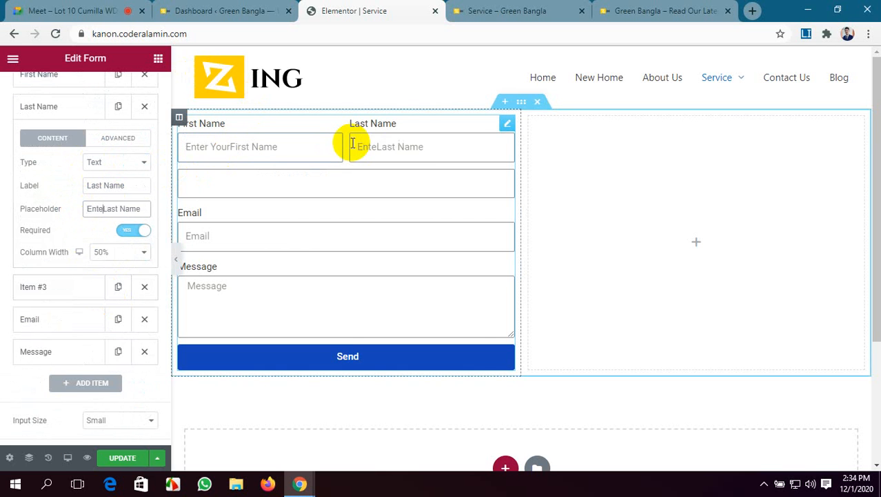
{"action": "type", "text": "r "}
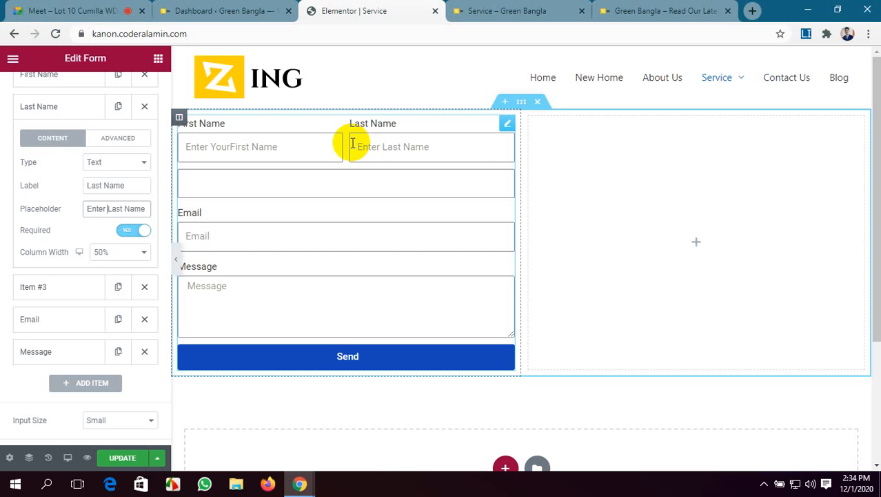
{"action": "type", "text": "Your"}
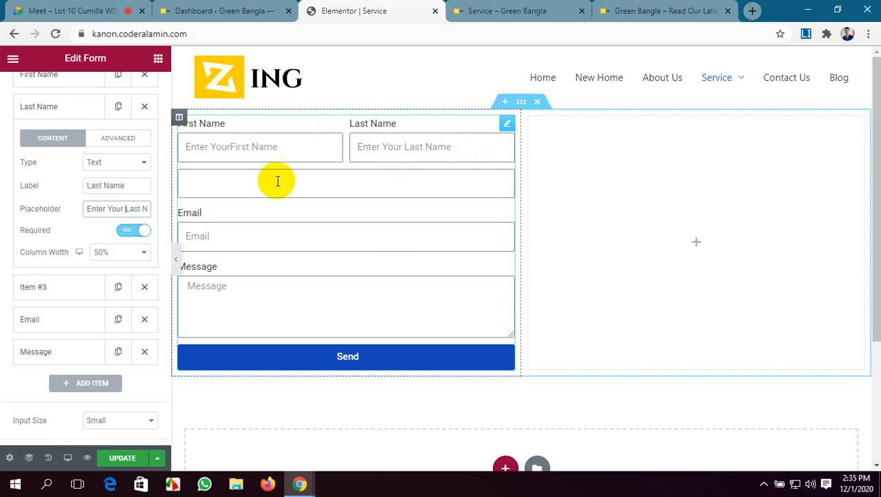
Step: Set the type of the blank third form field, Item #3, to Tel
{"action": "scroll", "coordinate": [152, 213], "scroll_direction": "down", "scroll_amount": 1}
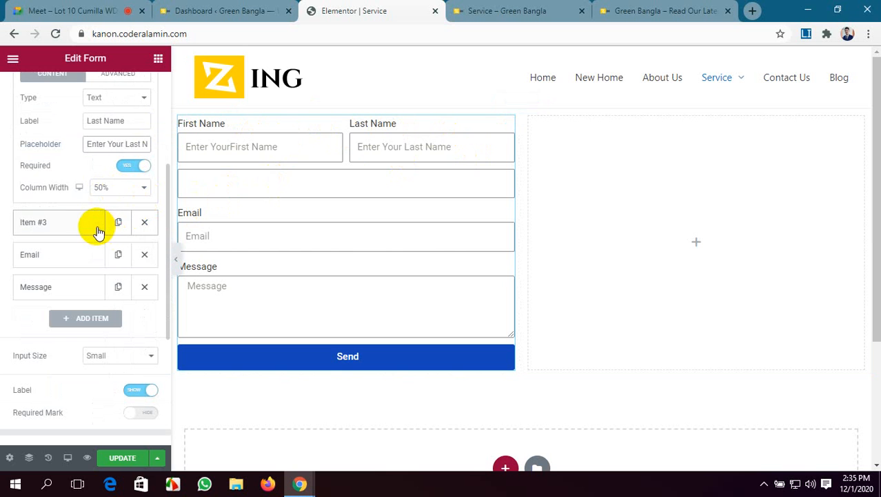
{"action": "left_click", "coordinate": [92, 233]}
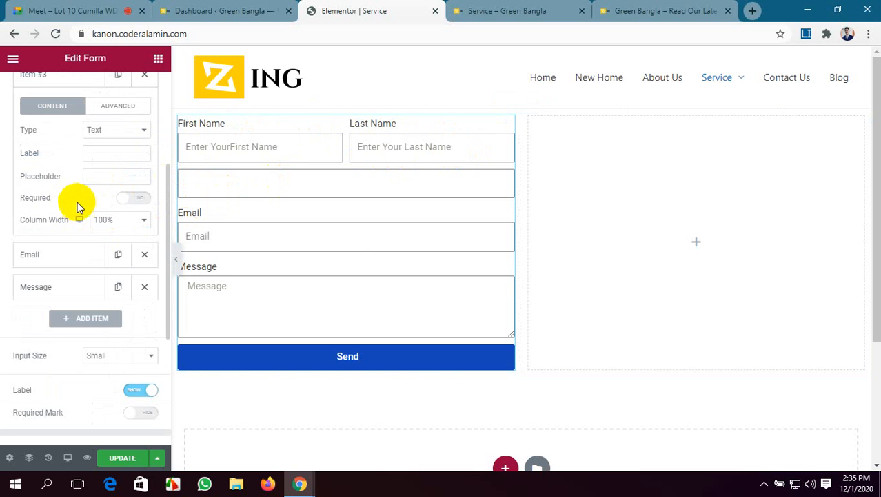
{"action": "left_click", "coordinate": [120, 137]}
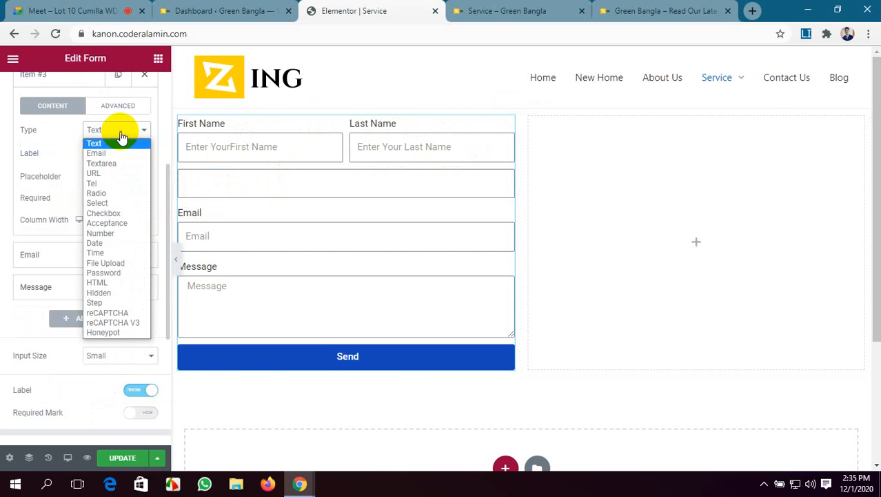
{"action": "left_click", "coordinate": [111, 233]}
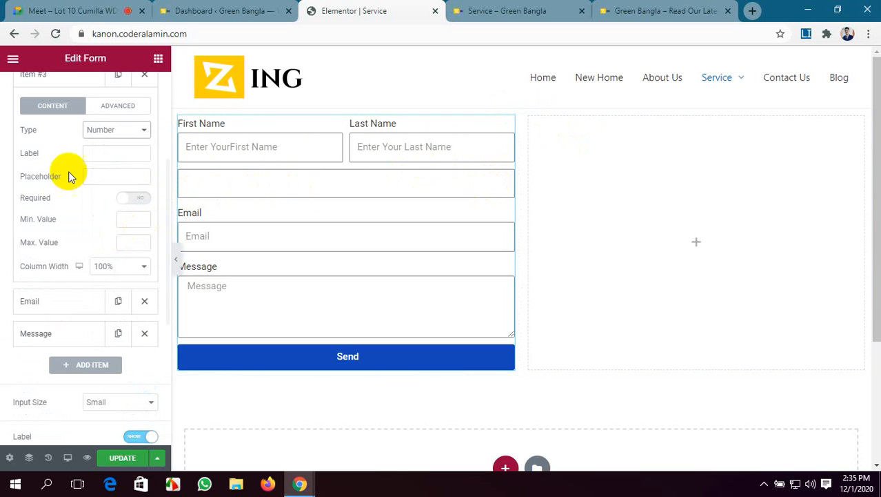
{"action": "left_click", "coordinate": [126, 133]}
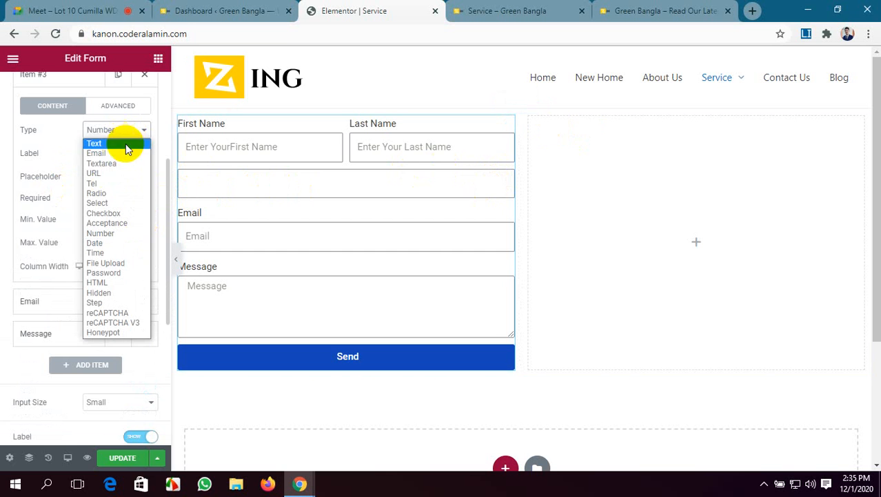
{"action": "left_click", "coordinate": [119, 185]}
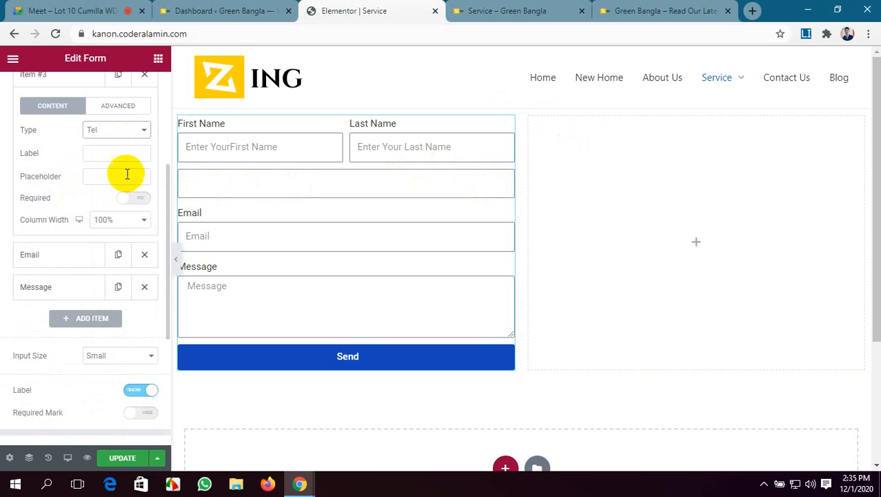
{"action": "left_click", "coordinate": [255, 182]}
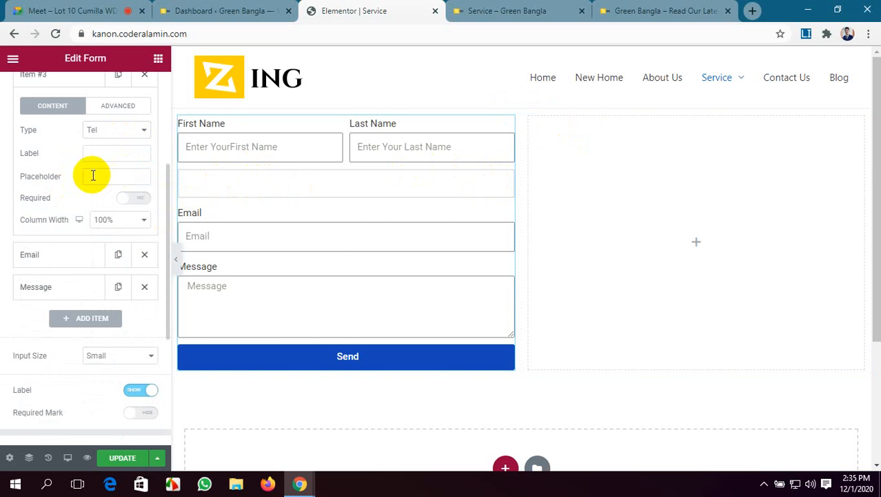
Step: Label the third form field Phone Number
{"action": "left_click", "coordinate": [129, 156]}
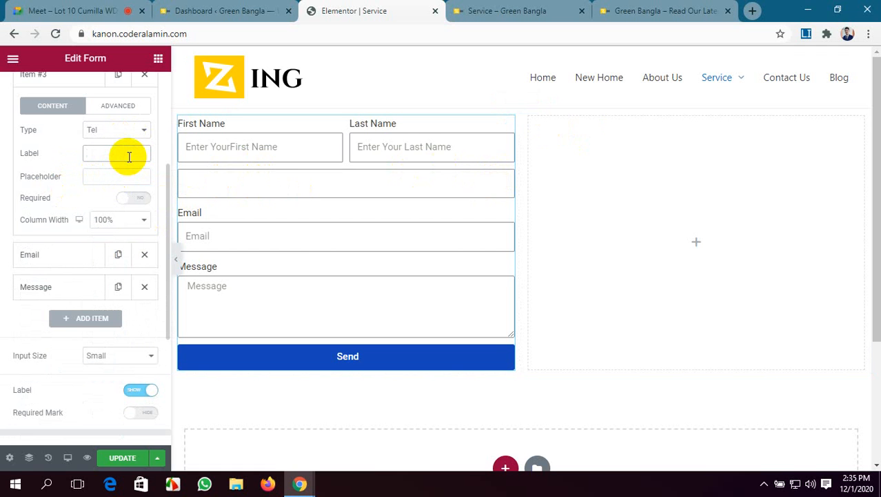
{"action": "type", "text": "N"}
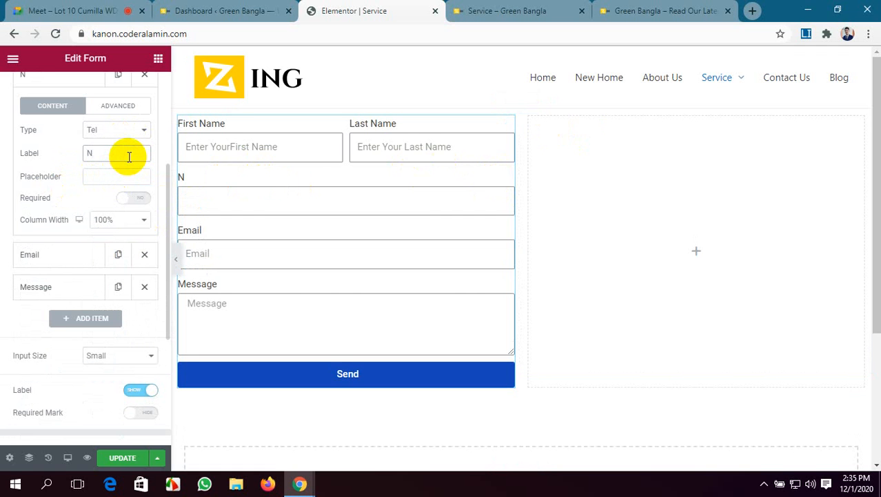
{"action": "key", "text": "BackSpace"}
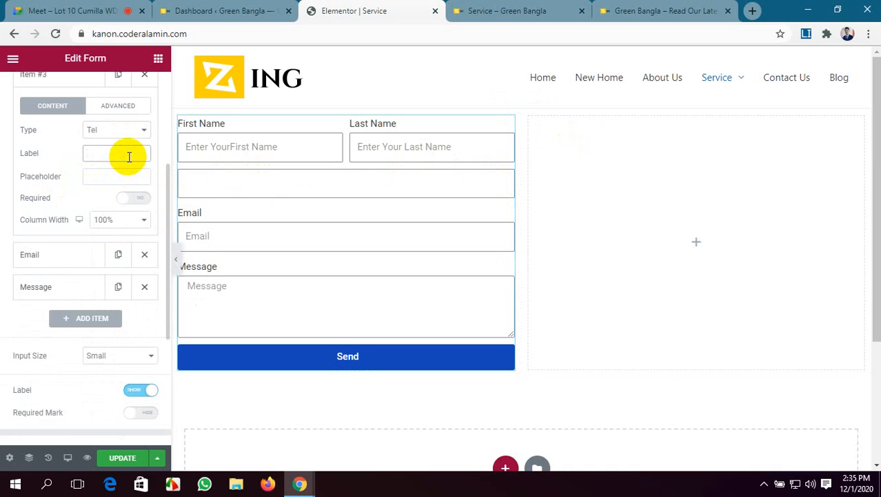
{"action": "type", "text": "Phone N"}
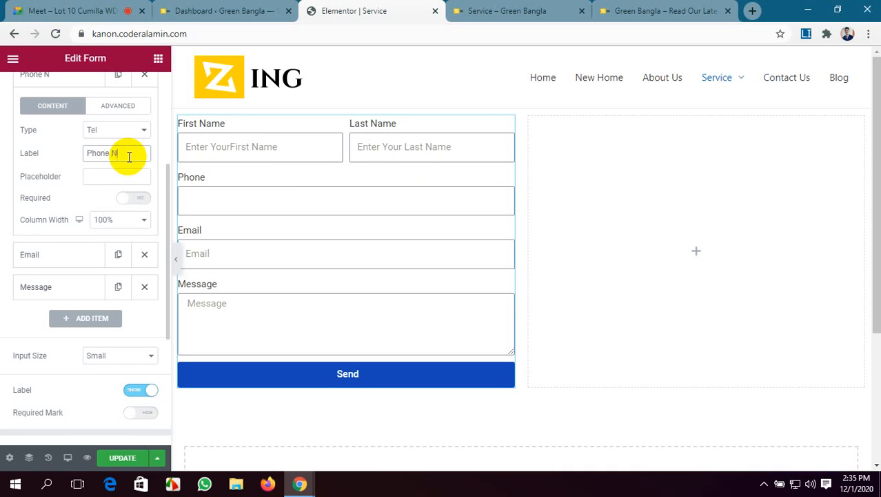
{"action": "type", "text": "umbe"}
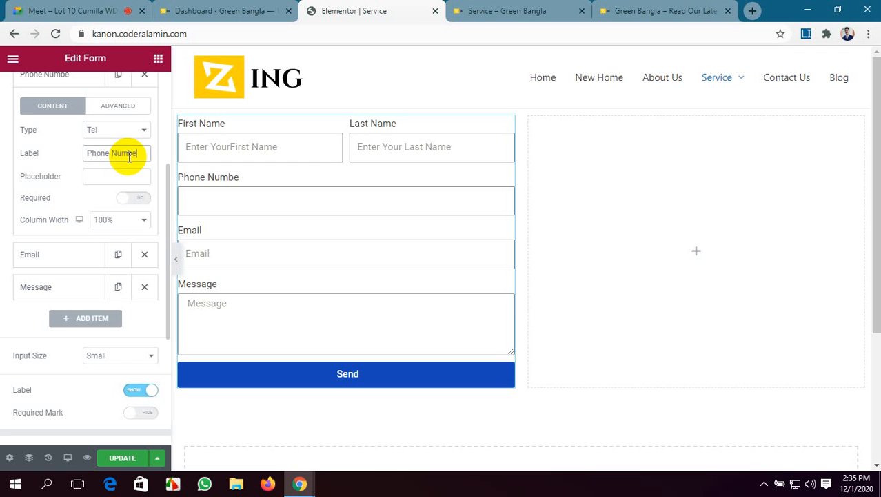
{"action": "type", "text": "r"}
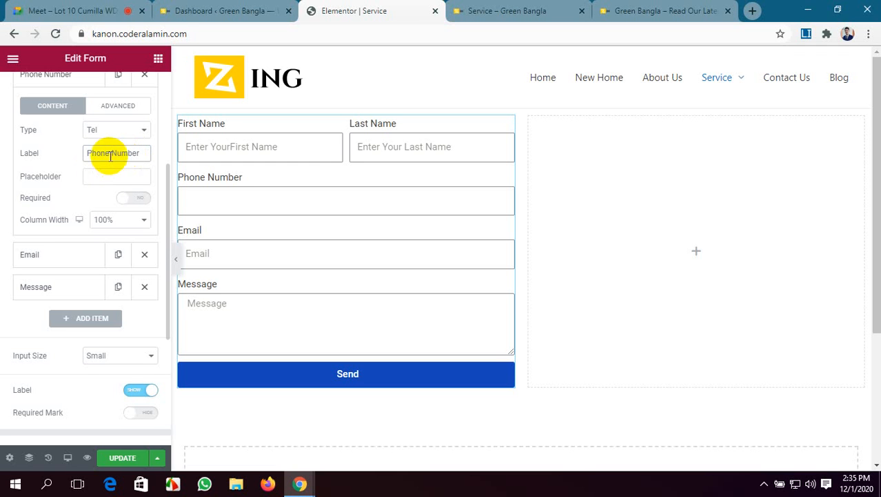
Step: Give the Phone Number field the placeholder "Enter Your Phone Number", reusing the copied label text
{"action": "double_click", "coordinate": [102, 152]}
{"action": "left_click", "coordinate": [102, 151]}
{"action": "key", "text": "ctrl+c"}
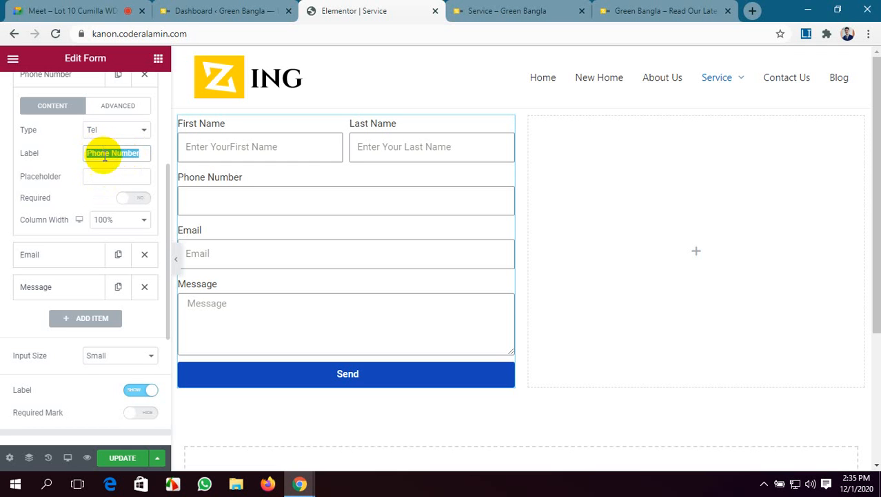
{"action": "left_click", "coordinate": [103, 176]}
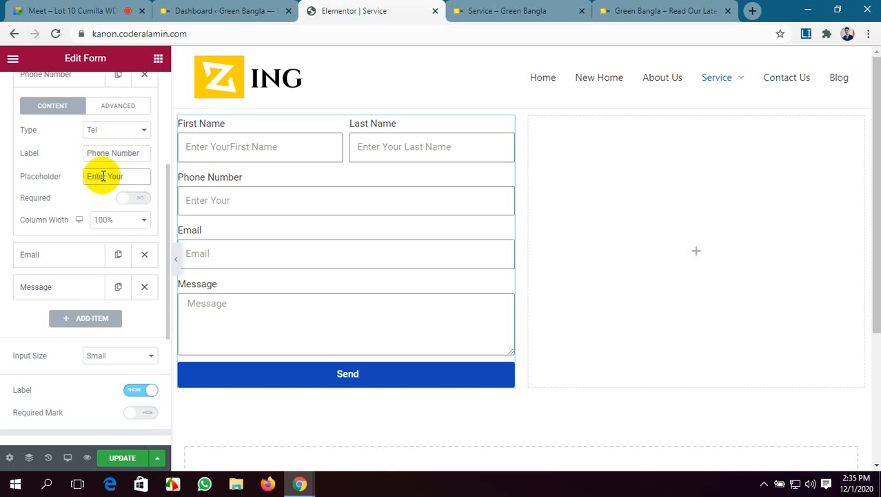
{"action": "type", "text": "Enter Your"}
{"action": "key", "text": "ctrl+v"}
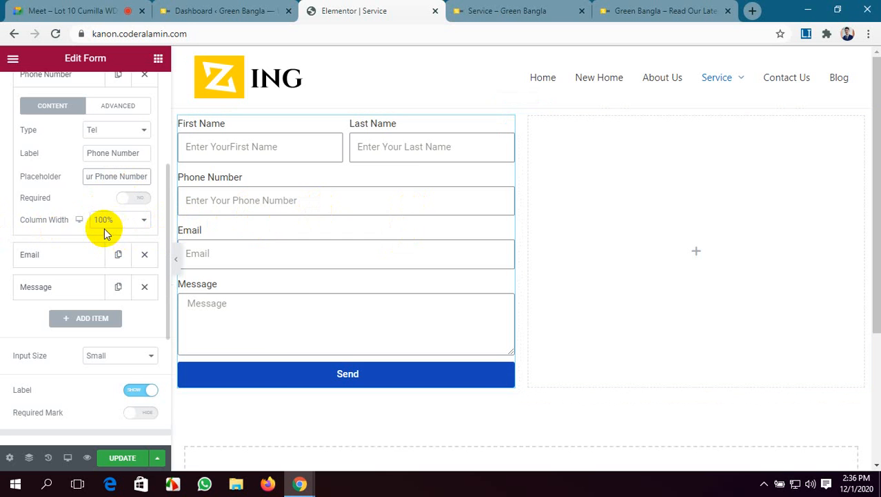
Step: Change the Email field's placeholder to "Enter Your Email Address"
{"action": "scroll", "coordinate": [93, 221], "scroll_direction": "down", "scroll_amount": 1}
{"action": "left_click", "coordinate": [73, 193]}
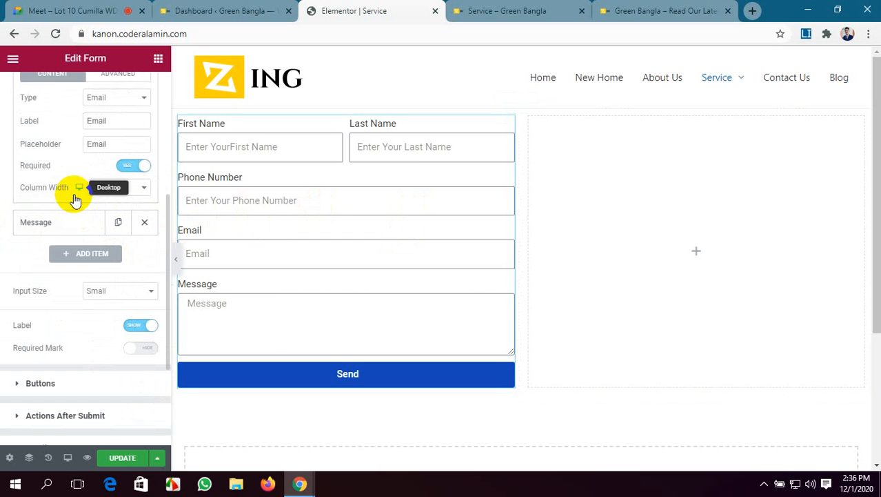
{"action": "left_click", "coordinate": [88, 145]}
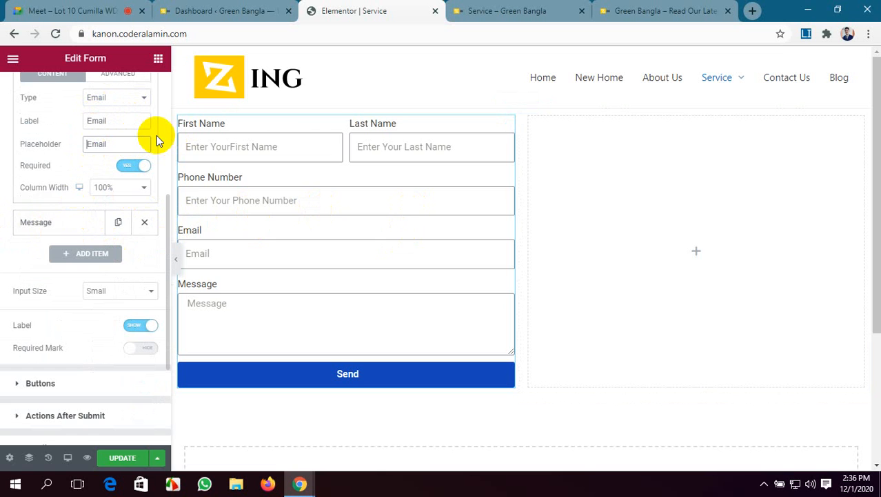
{"action": "type", "text": "Enter You"}
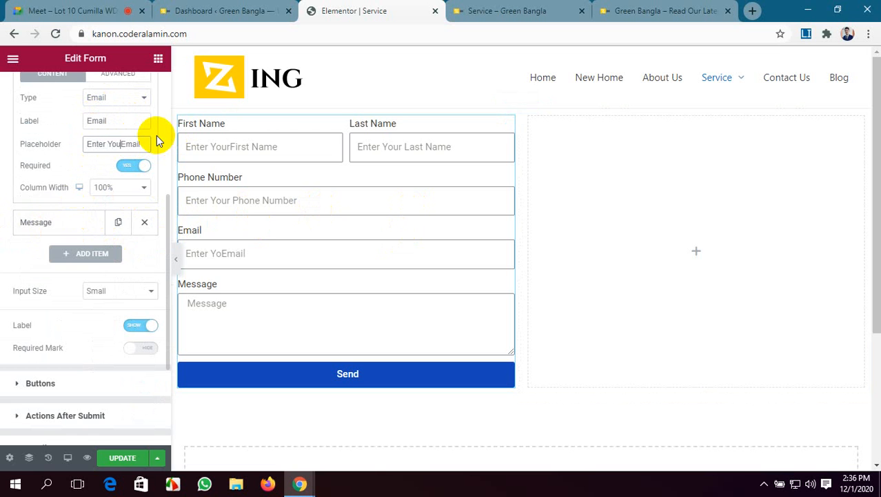
{"action": "type", "text": "r Email"}
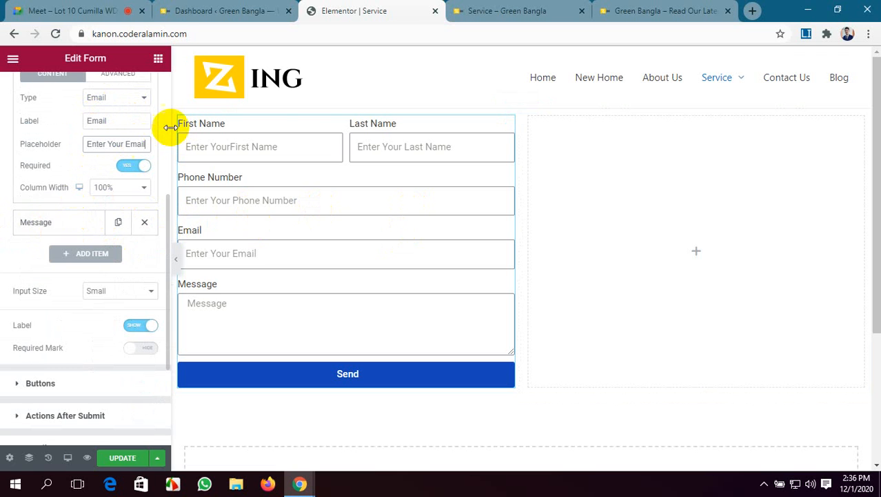
{"action": "type", "text": " Ad"}
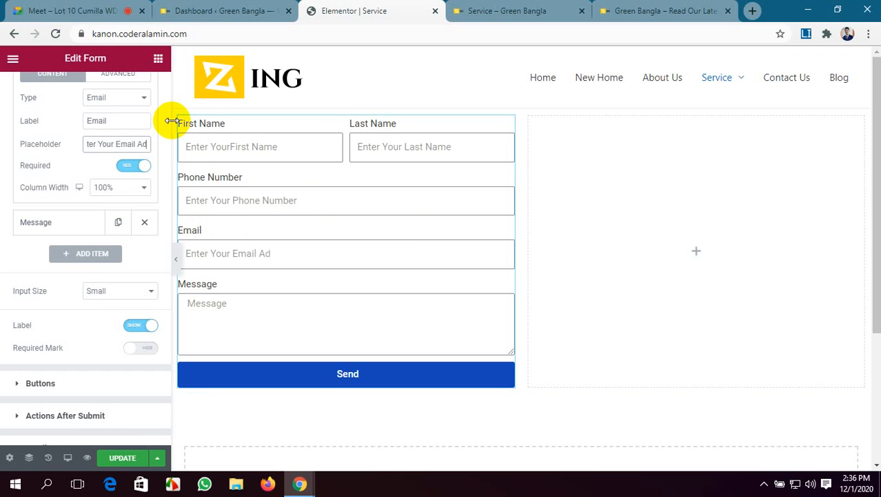
{"action": "type", "text": "dress"}
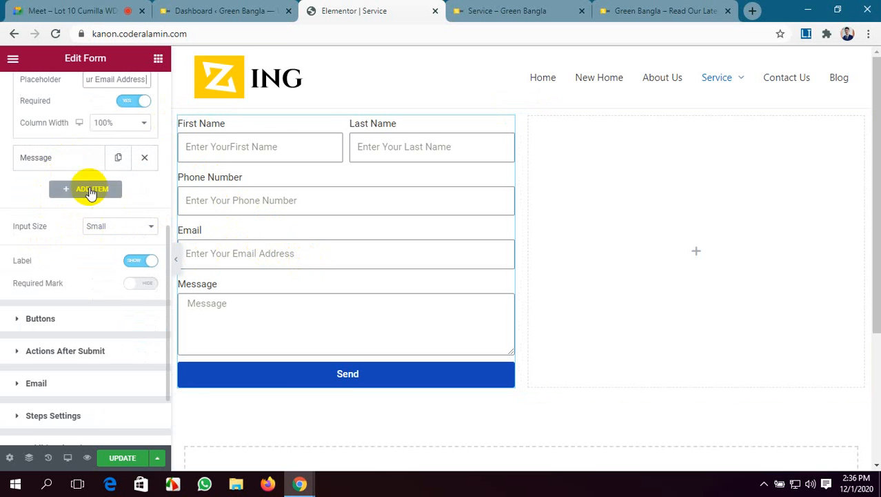
Step: Make the Message field required and set its height to 7 rows
{"action": "left_click", "coordinate": [69, 167]}
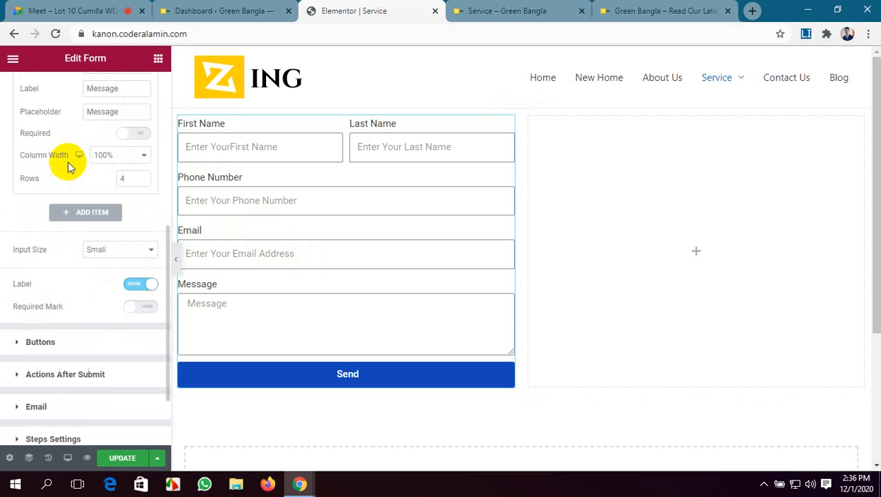
{"action": "scroll", "coordinate": [69, 181], "scroll_direction": "up", "scroll_amount": 1}
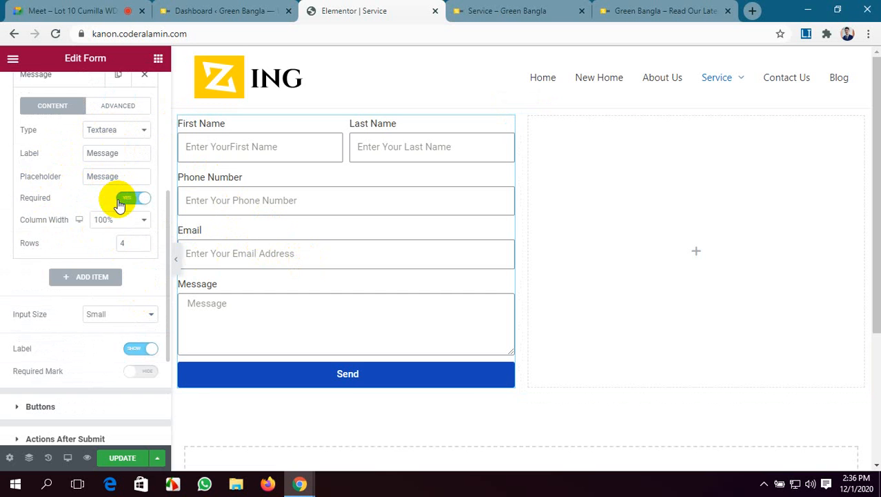
{"action": "left_click", "coordinate": [143, 243]}
{"action": "left_click", "coordinate": [144, 242]}
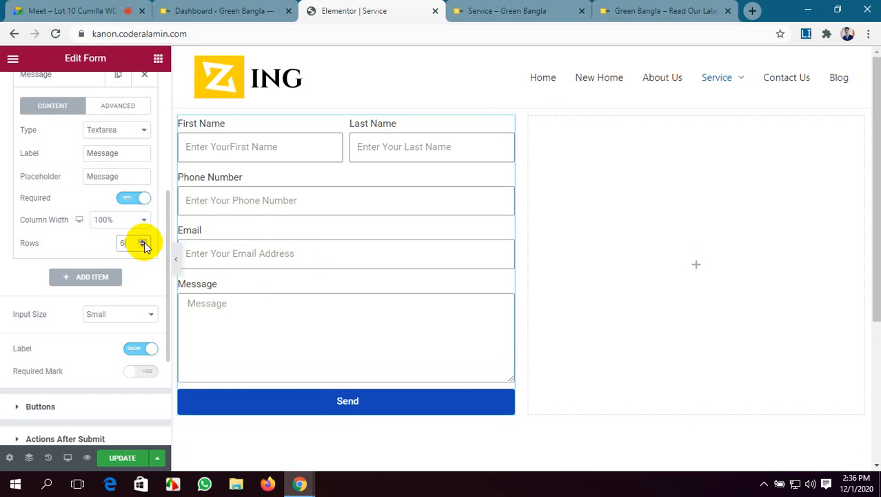
{"action": "left_click", "coordinate": [143, 241]}
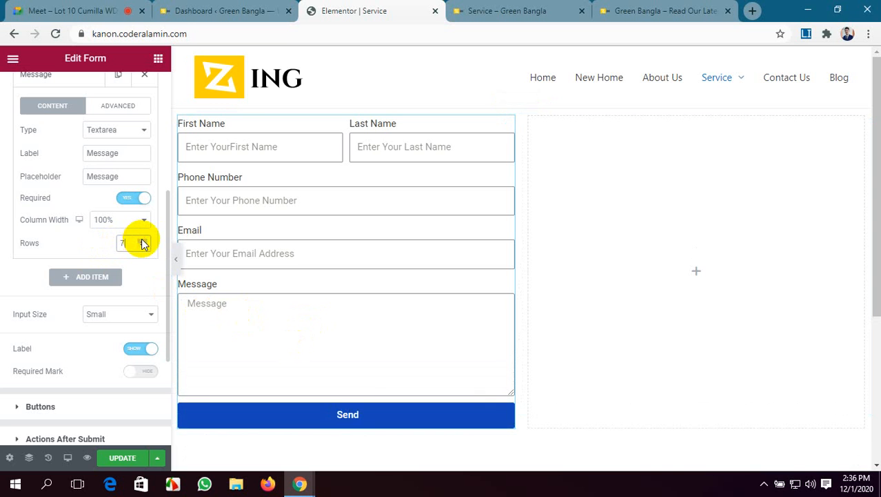
{"action": "scroll", "coordinate": [295, 301], "scroll_direction": "down", "scroll_amount": 2}
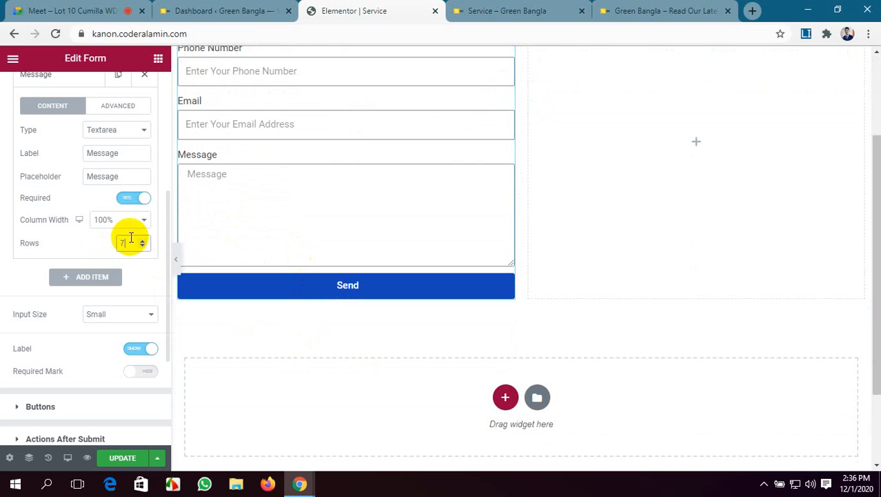
{"action": "scroll", "coordinate": [124, 244], "scroll_direction": "down", "scroll_amount": 1}
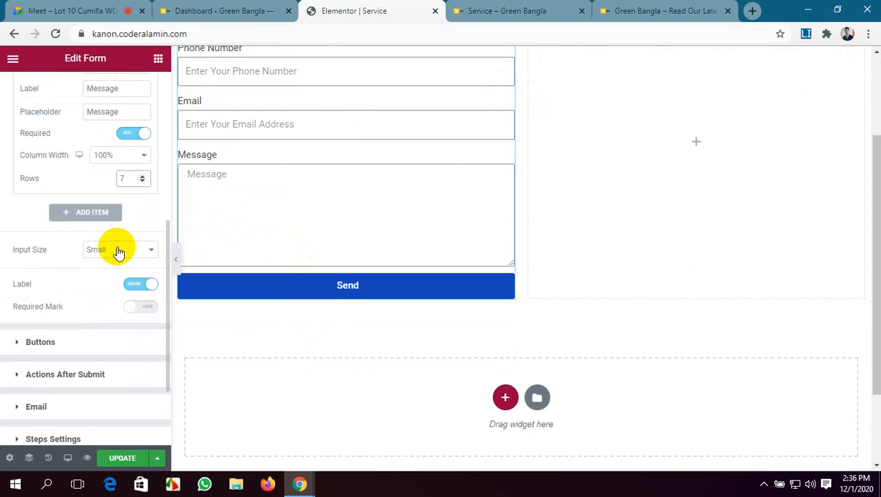
Step: Save the page changes and check the updated form on the live Service page
{"action": "left_click", "coordinate": [126, 460]}
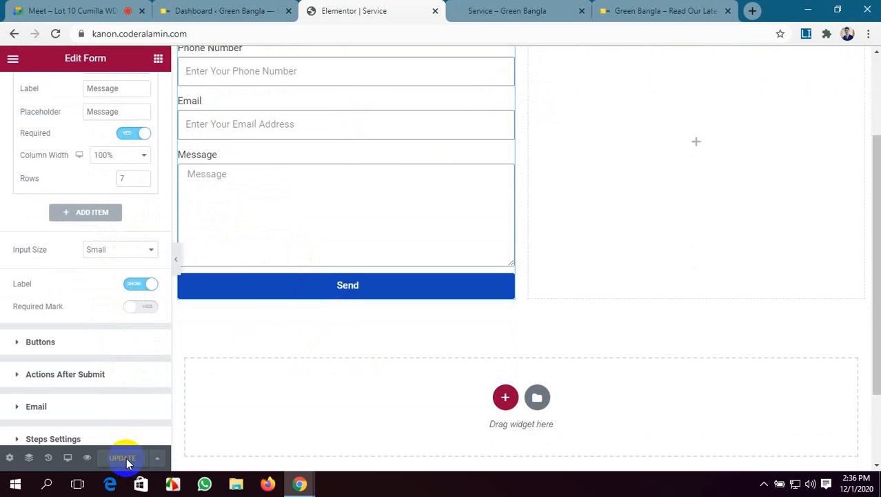
{"action": "left_click", "coordinate": [492, 8]}
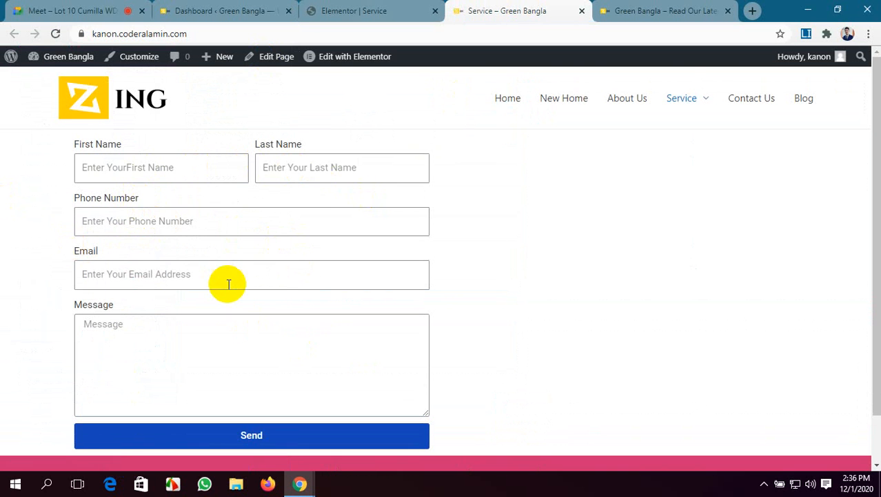
{"action": "scroll", "coordinate": [207, 269], "scroll_direction": "down", "scroll_amount": 2}
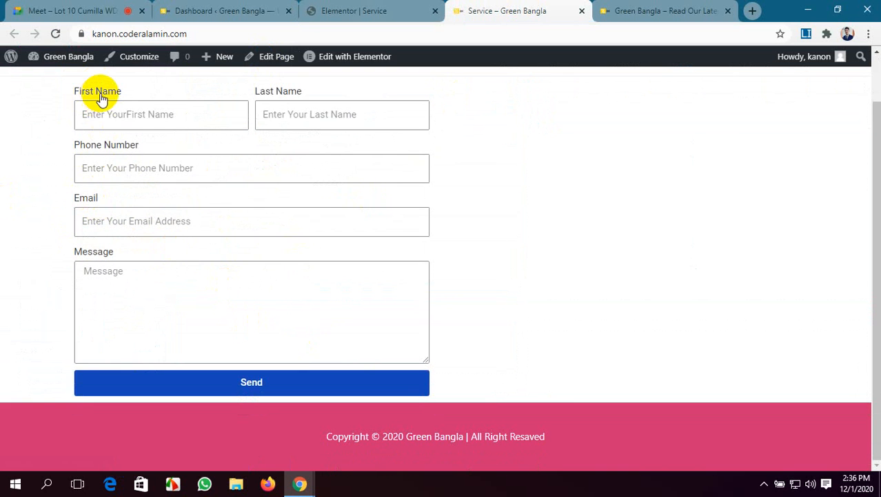
{"action": "scroll", "coordinate": [138, 165], "scroll_direction": "up", "scroll_amount": 2}
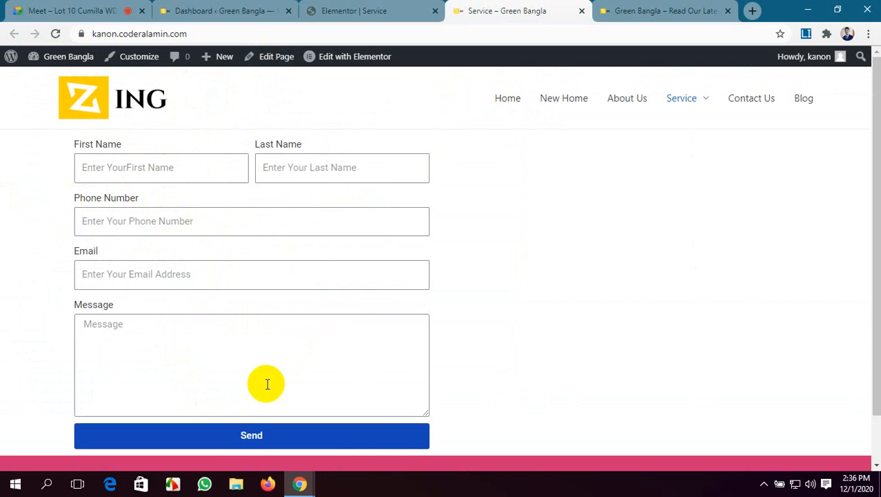
Step: Correct the First Name field's placeholder to "Enter Your First Name" and save the page
{"action": "left_click", "coordinate": [352, 10]}
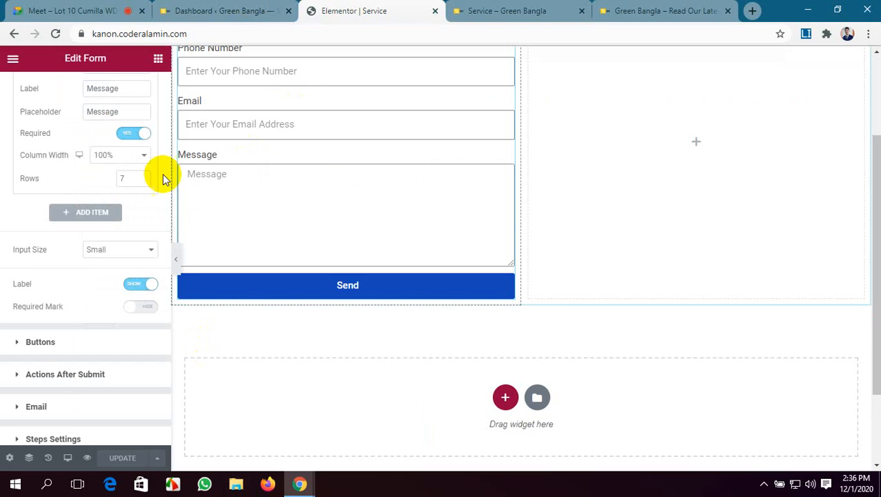
{"action": "scroll", "coordinate": [65, 203], "scroll_direction": "up", "scroll_amount": 5}
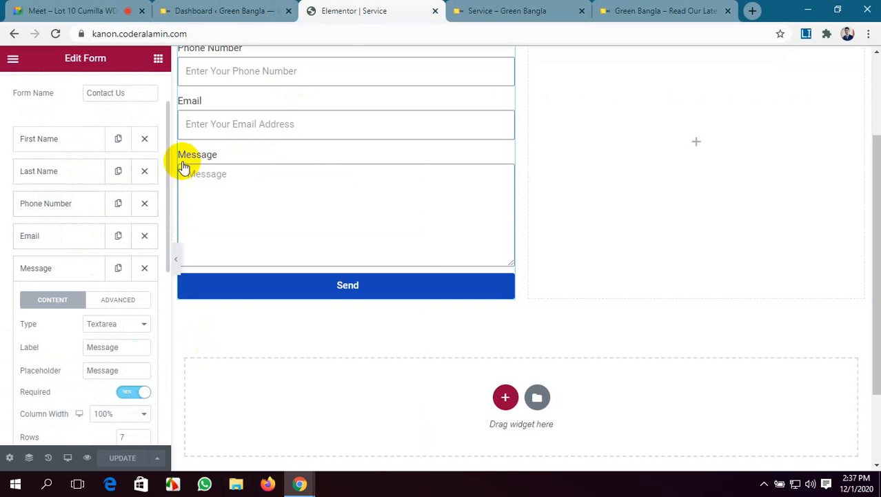
{"action": "scroll", "coordinate": [207, 169], "scroll_direction": "up", "scroll_amount": 1}
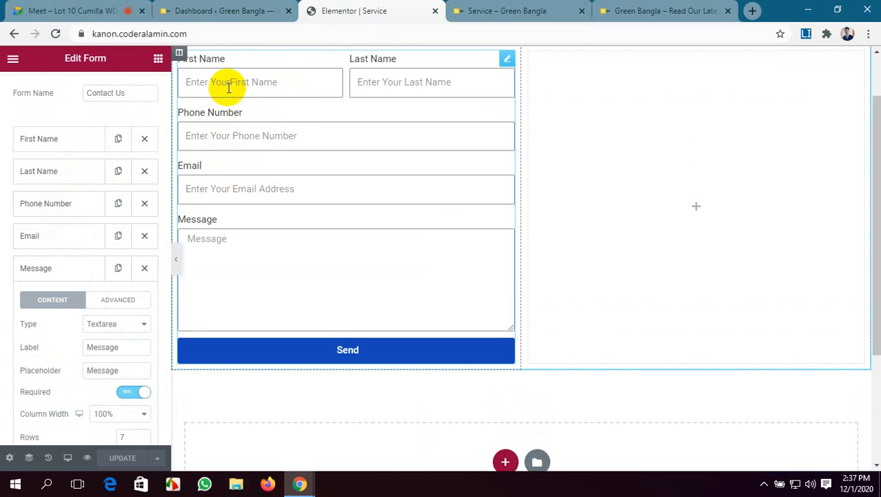
{"action": "left_click", "coordinate": [79, 138]}
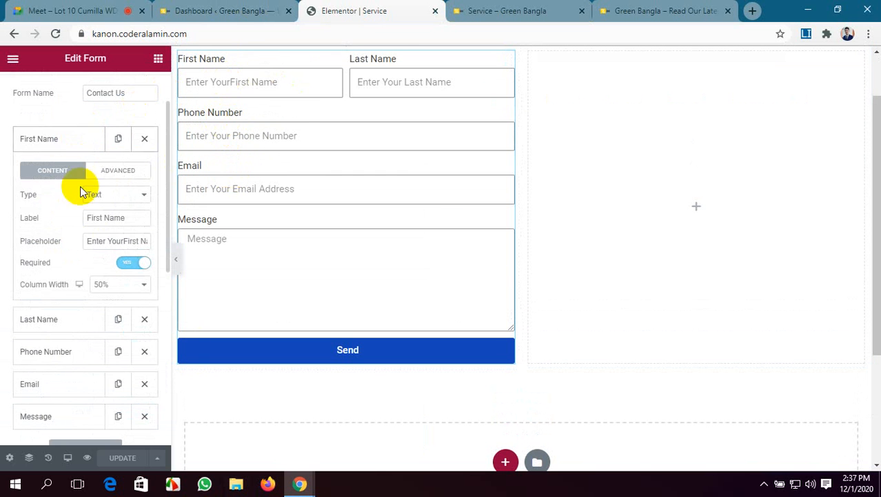
{"action": "left_click", "coordinate": [125, 242]}
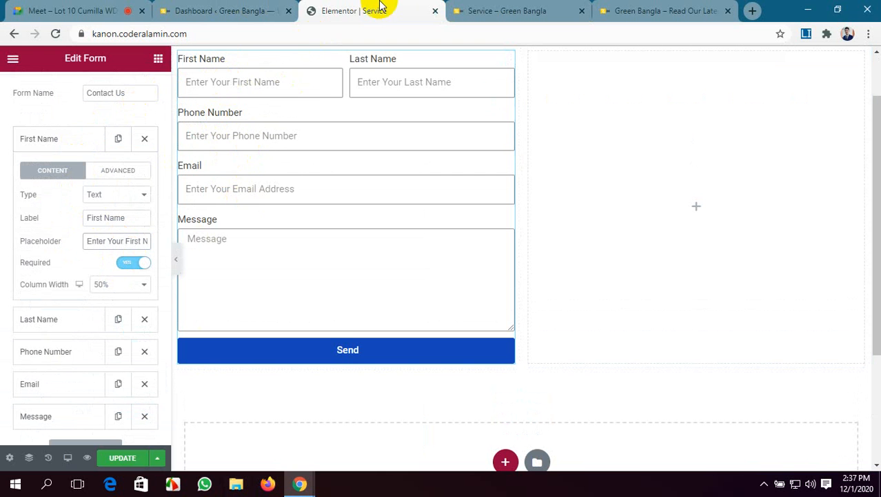
{"action": "left_click", "coordinate": [467, 10]}
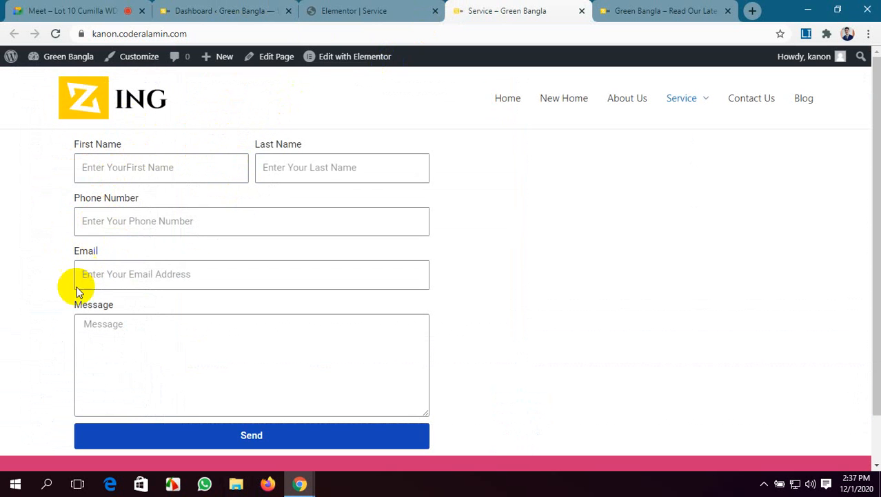
{"action": "left_click", "coordinate": [325, 8]}
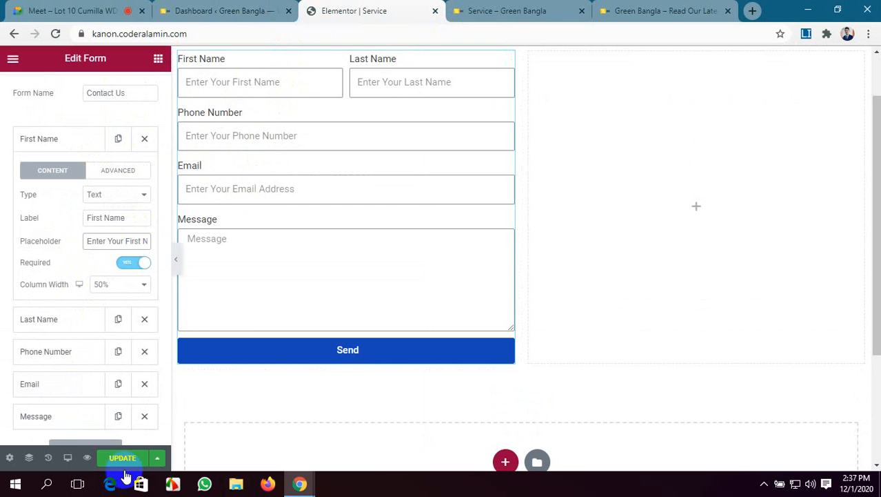
{"action": "left_click", "coordinate": [82, 145]}
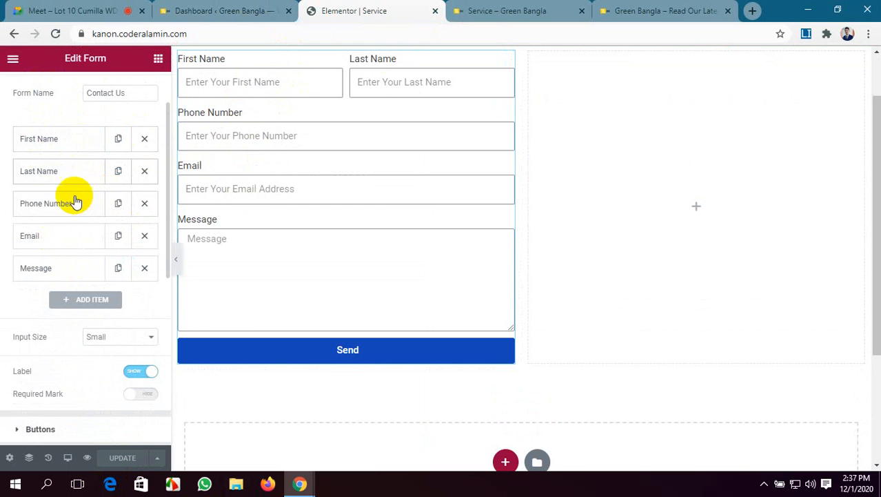
Step: Try the form's input size at Medium, Small, Extra Small and Large to compare the fields
{"action": "scroll", "coordinate": [65, 272], "scroll_direction": "down", "scroll_amount": 1}
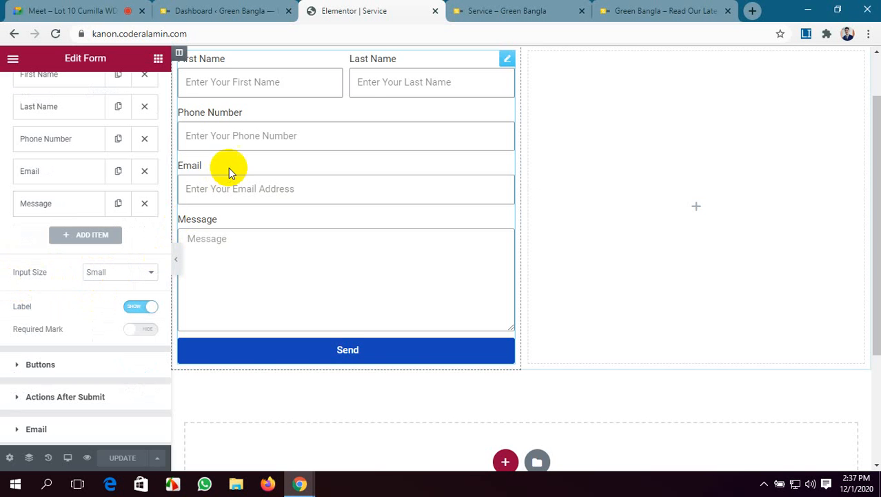
{"action": "scroll", "coordinate": [263, 135], "scroll_direction": "up", "scroll_amount": 1}
{"action": "left_click", "coordinate": [142, 274]}
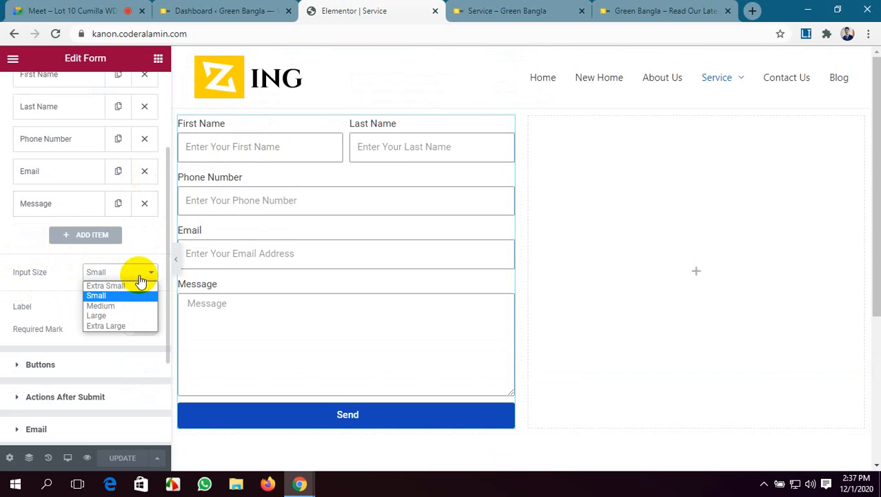
{"action": "left_click", "coordinate": [136, 304]}
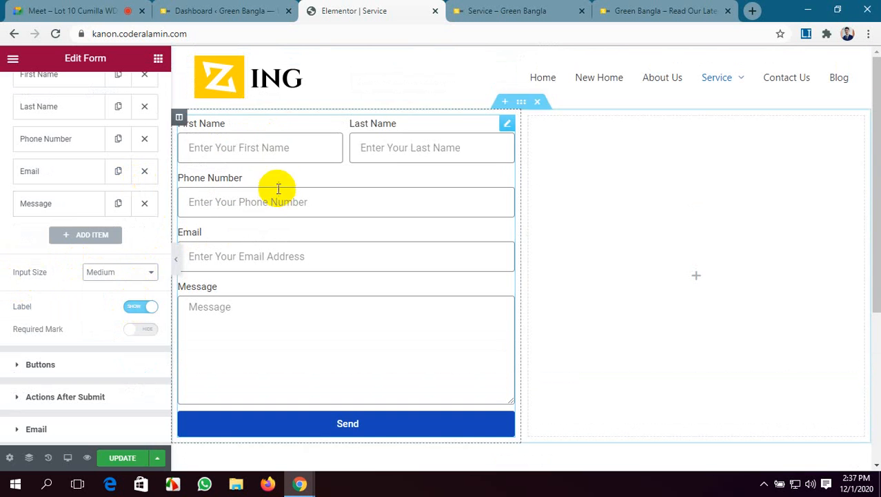
{"action": "left_click", "coordinate": [140, 274]}
{"action": "left_click", "coordinate": [122, 297]}
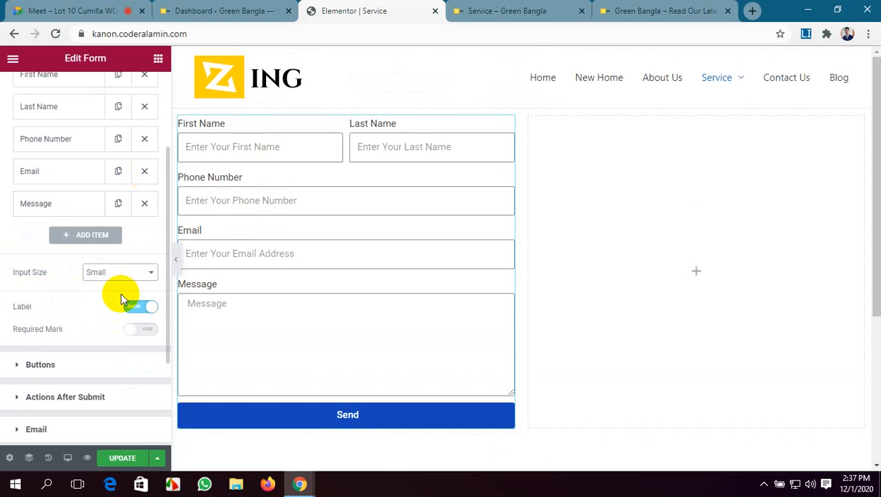
{"action": "left_click", "coordinate": [130, 273]}
{"action": "left_click", "coordinate": [131, 287]}
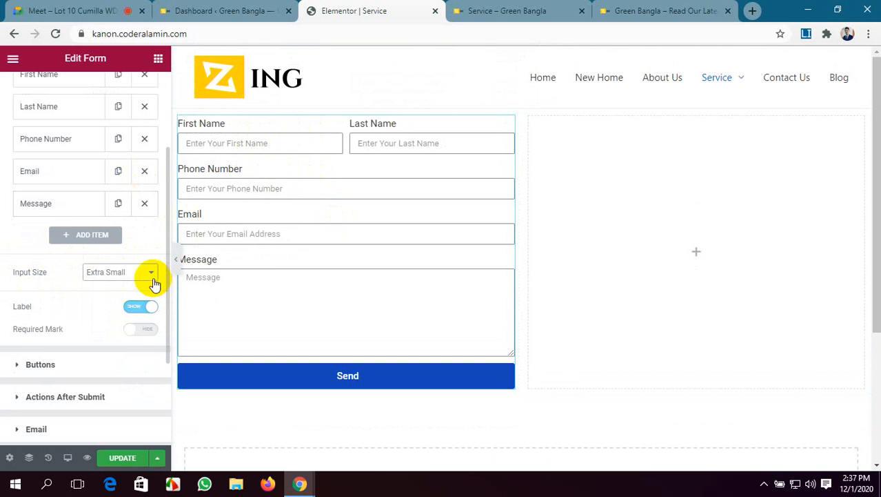
{"action": "left_click", "coordinate": [142, 275]}
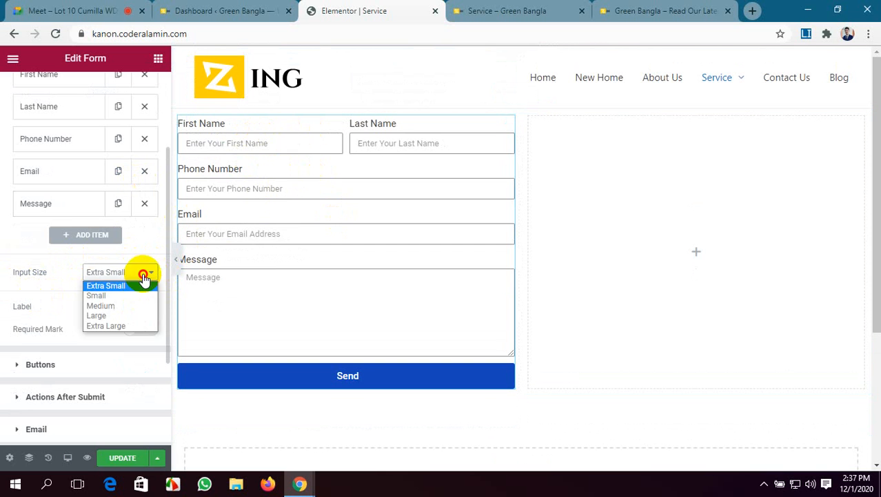
{"action": "left_click", "coordinate": [112, 315]}
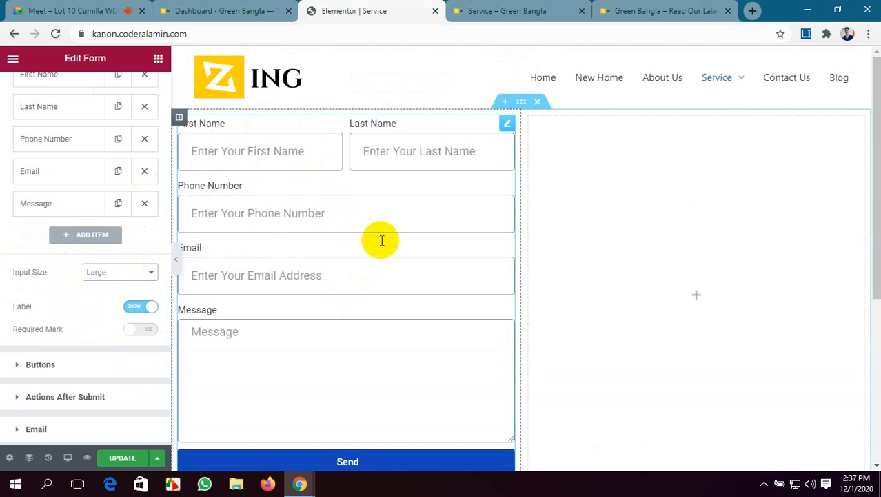
Step: Set the form's input size to Extra Large, save the page and check it on the live Service page
{"action": "left_click", "coordinate": [134, 276]}
{"action": "left_click", "coordinate": [126, 324]}
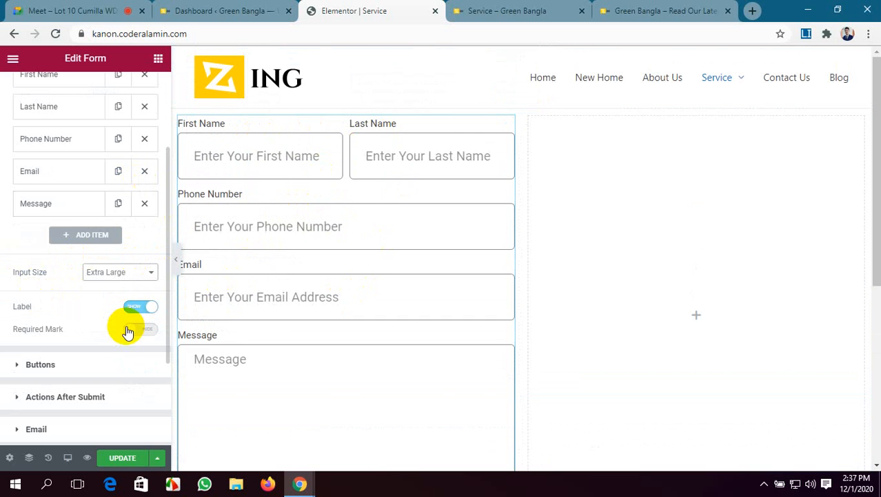
{"action": "left_click", "coordinate": [122, 457]}
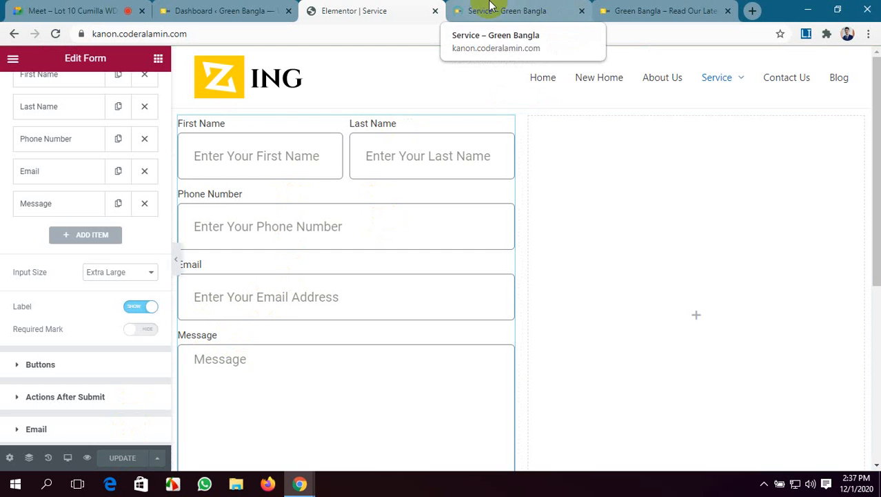
{"action": "left_click", "coordinate": [517, 11]}
{"action": "scroll", "coordinate": [226, 245], "scroll_direction": "down", "scroll_amount": 3}
{"action": "scroll", "coordinate": [227, 251], "scroll_direction": "up", "scroll_amount": 2}
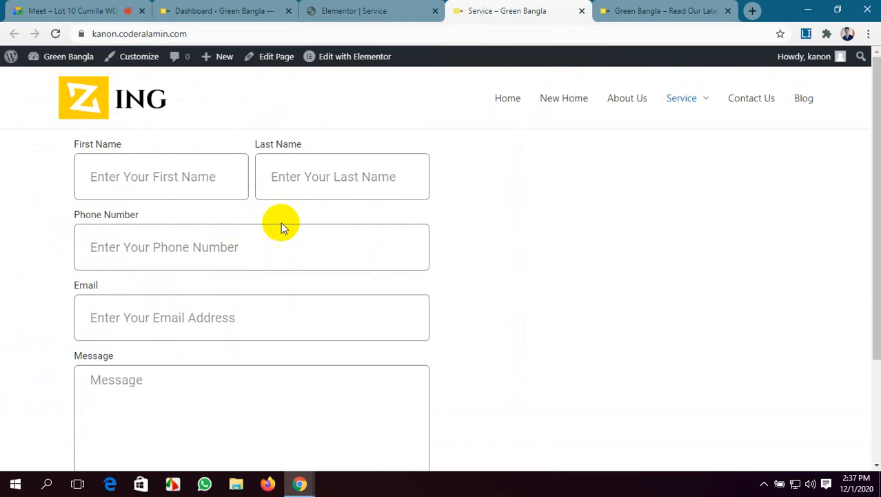
Step: Set the form's input size to Medium and save the page
{"action": "left_click", "coordinate": [341, 8]}
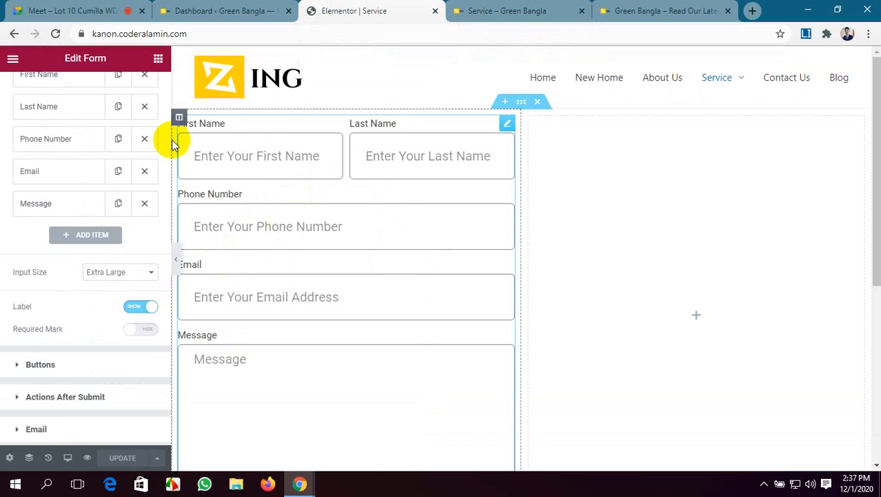
{"action": "left_click", "coordinate": [140, 274]}
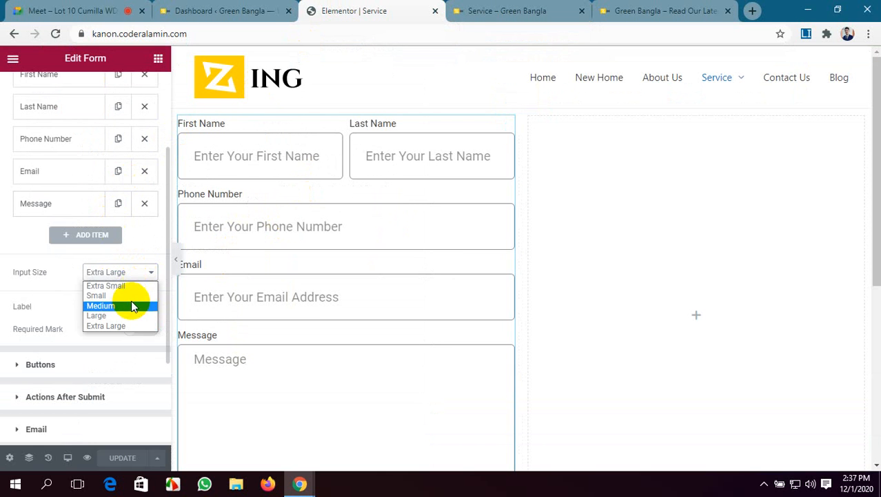
{"action": "left_click", "coordinate": [131, 305]}
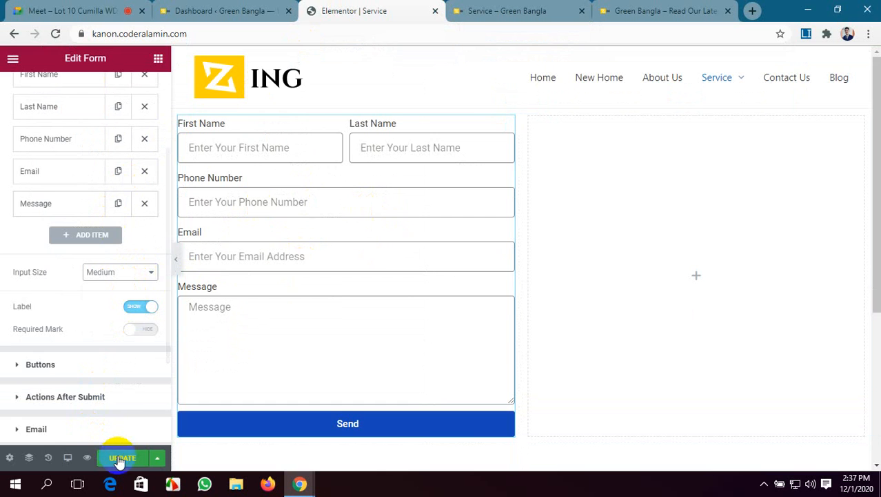
{"action": "left_click", "coordinate": [120, 459]}
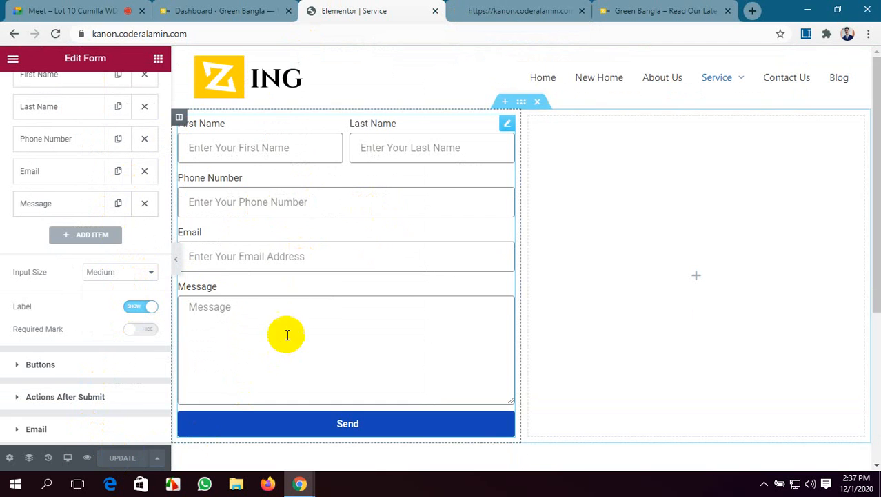
Step: Examine the form on the live Service page, comparing each field's label with its placeholder
{"action": "left_click", "coordinate": [501, 6]}
{"action": "scroll", "coordinate": [195, 269], "scroll_direction": "down", "scroll_amount": 1}
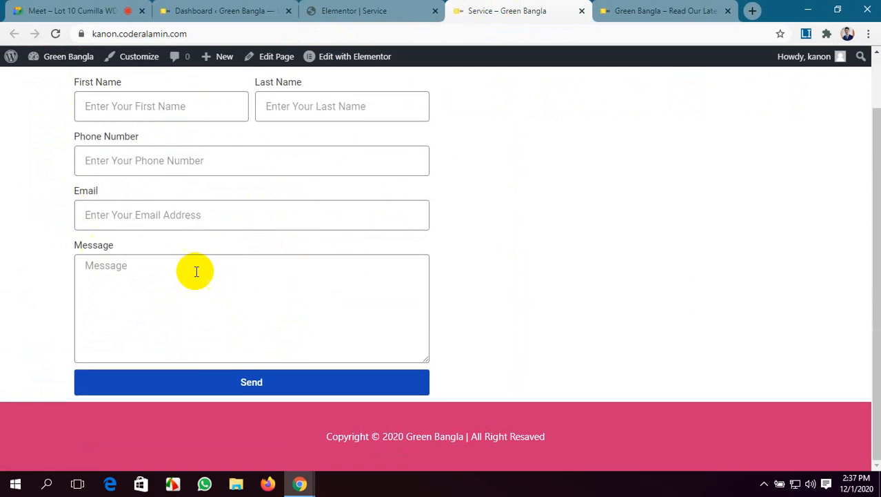
{"action": "scroll", "coordinate": [228, 276], "scroll_direction": "up", "scroll_amount": 1}
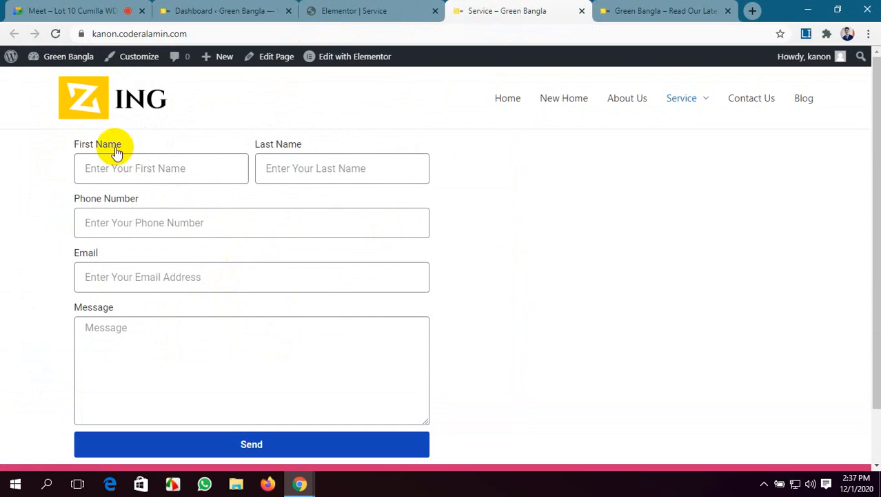
{"action": "left_click_drag", "start_coordinate": [125, 142], "coordinate": [73, 146]}
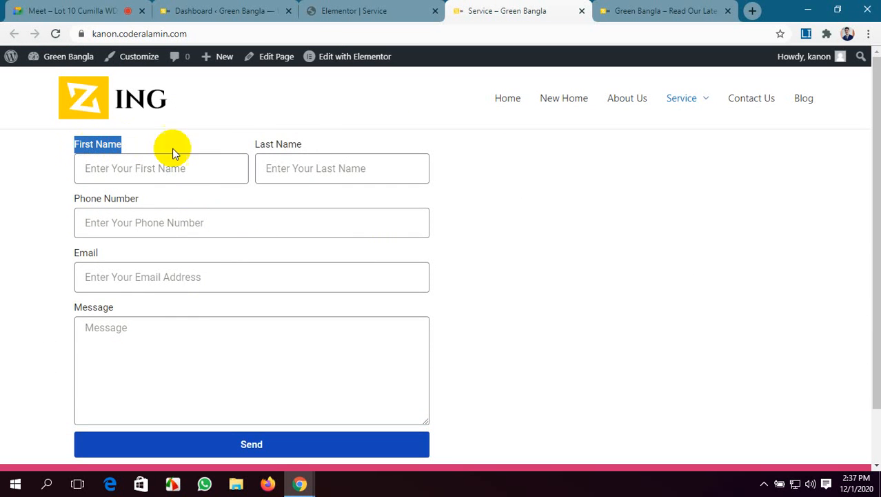
{"action": "left_click_drag", "start_coordinate": [310, 146], "coordinate": [255, 145]}
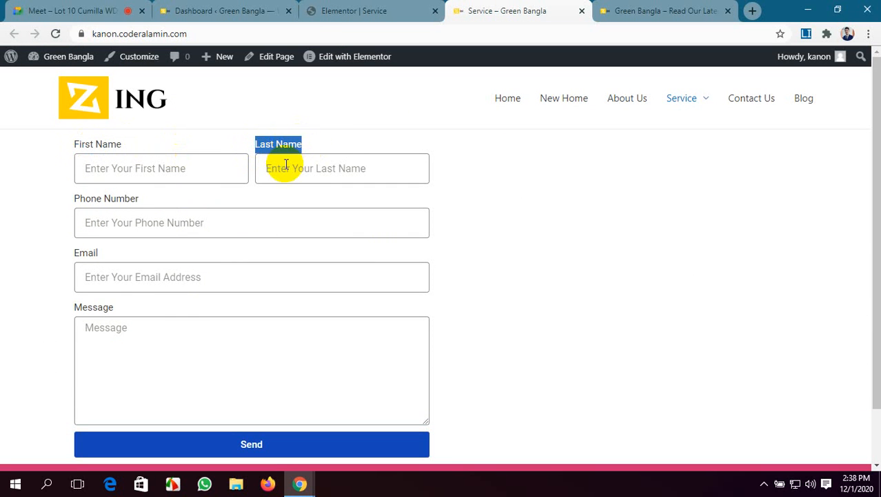
{"action": "left_click", "coordinate": [151, 225]}
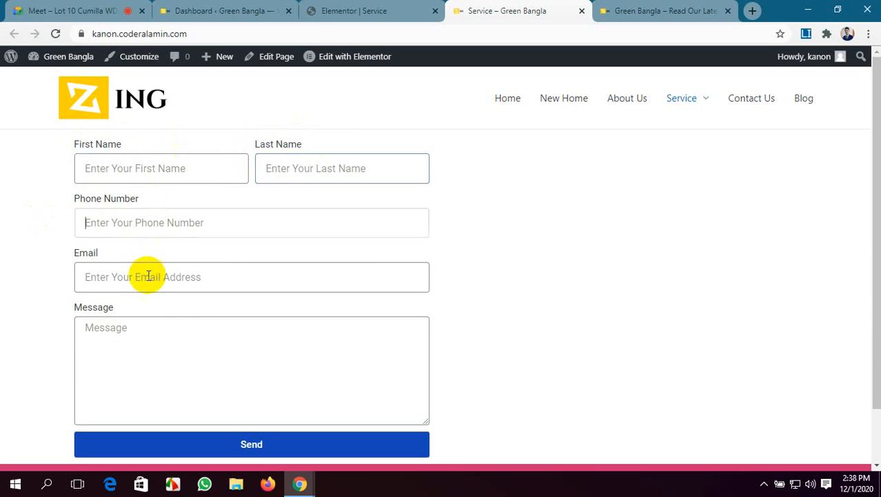
{"action": "left_click", "coordinate": [160, 275]}
{"action": "scroll", "coordinate": [161, 282], "scroll_direction": "down", "scroll_amount": 1}
{"action": "left_click", "coordinate": [161, 285]}
Step: Hide the labels of all form fields, save the page and check the live Service page
{"action": "left_click", "coordinate": [345, 10]}
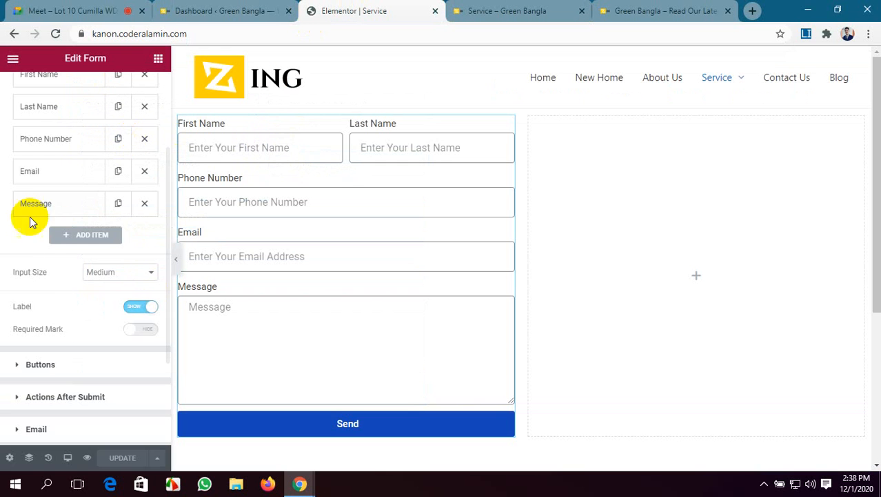
{"action": "scroll", "coordinate": [76, 294], "scroll_direction": "down", "scroll_amount": 1}
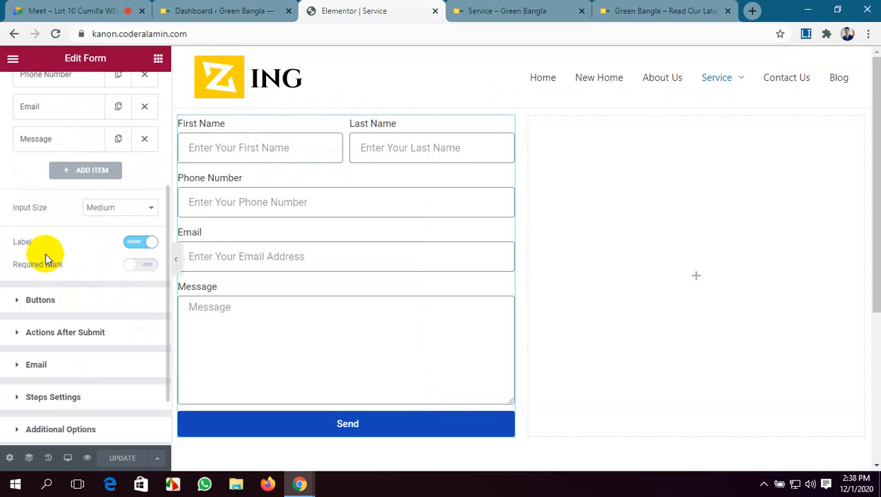
{"action": "left_click", "coordinate": [147, 243]}
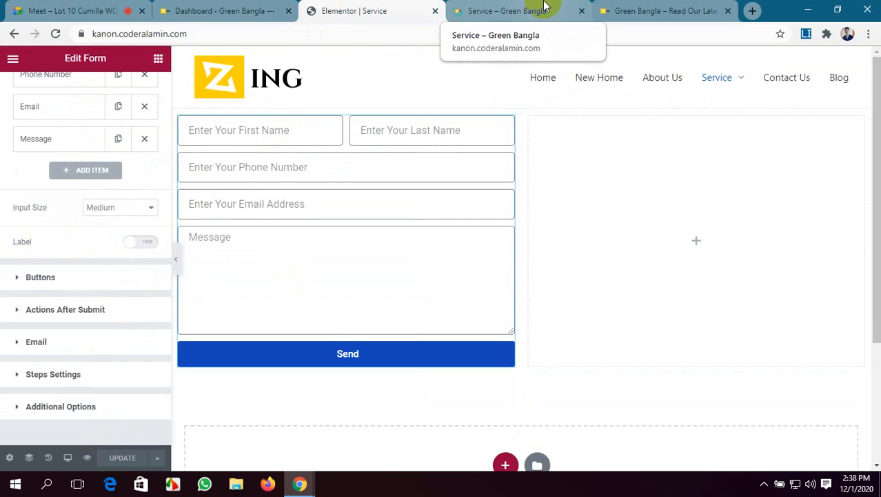
{"action": "left_click", "coordinate": [507, 10]}
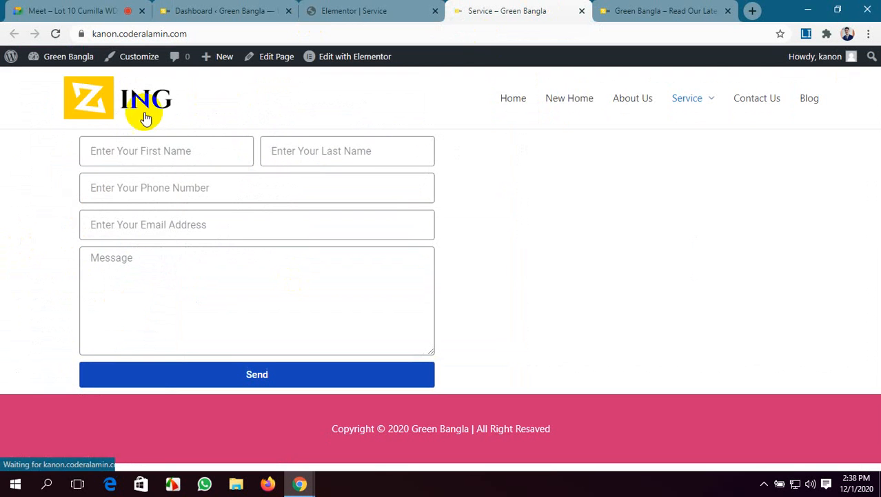
Step: Examine the name, phone, email and message fields on the live Service page, checking each placeholder with labels hidden
{"action": "left_click", "coordinate": [151, 153]}
{"action": "left_click", "coordinate": [291, 150]}
{"action": "left_click", "coordinate": [222, 187]}
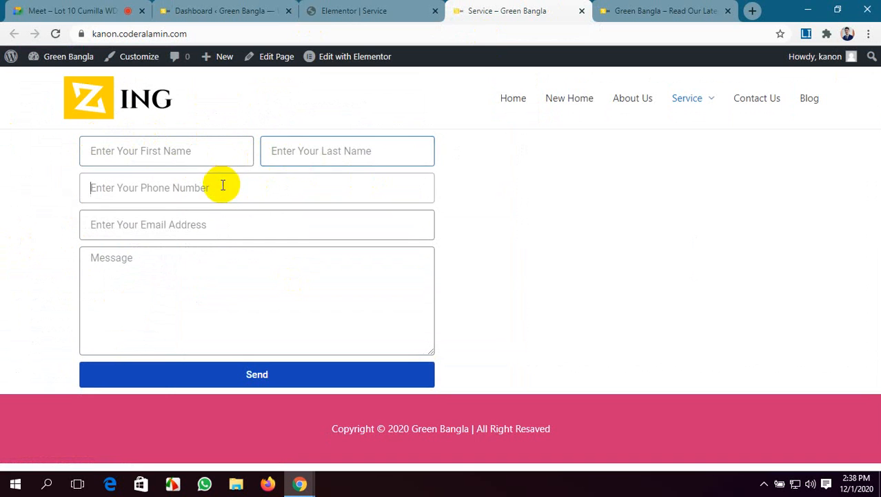
{"action": "left_click", "coordinate": [196, 221]}
{"action": "left_click", "coordinate": [191, 279]}
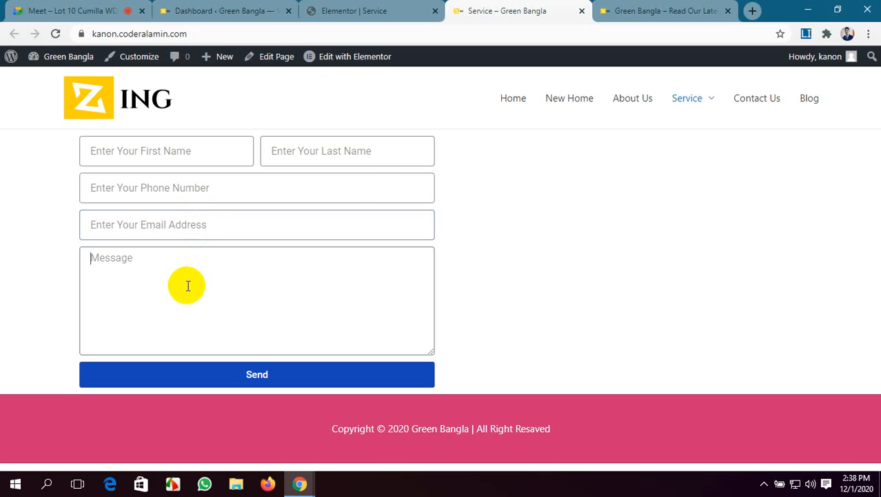
Step: Widen the form editing panel slightly and show the labels of all form fields again
{"action": "left_click", "coordinate": [387, 9]}
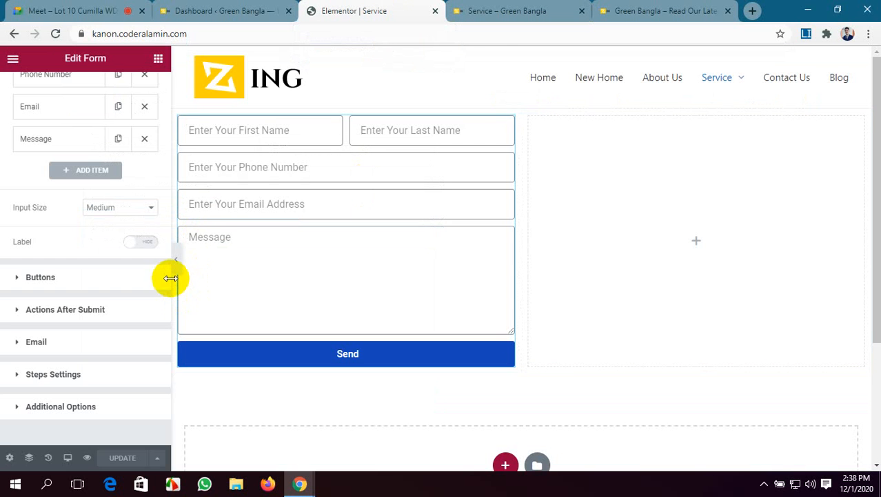
{"action": "left_click_drag", "start_coordinate": [165, 278], "coordinate": [219, 275]}
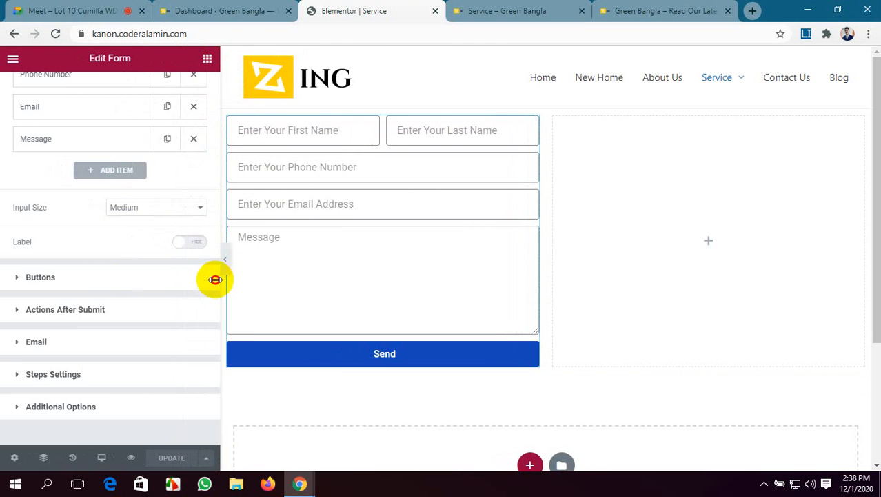
{"action": "scroll", "coordinate": [143, 278], "scroll_direction": "up", "scroll_amount": 2}
{"action": "scroll", "coordinate": [144, 278], "scroll_direction": "down", "scroll_amount": 2}
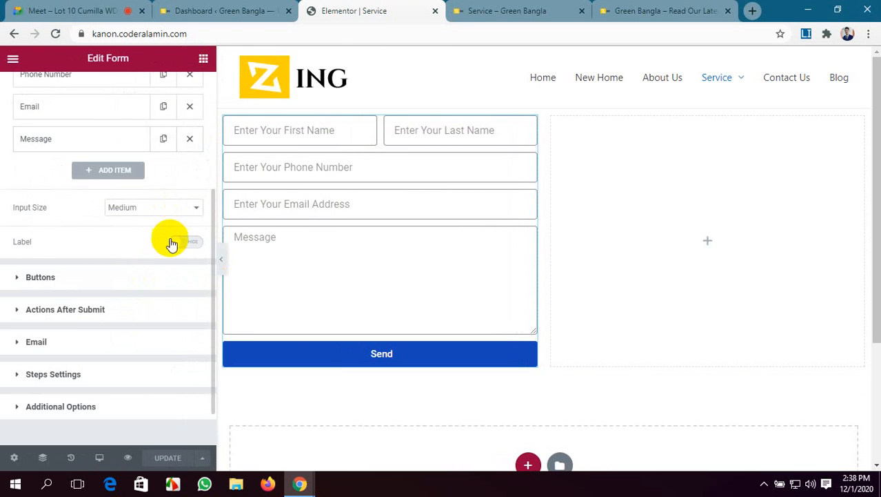
{"action": "left_click", "coordinate": [186, 242]}
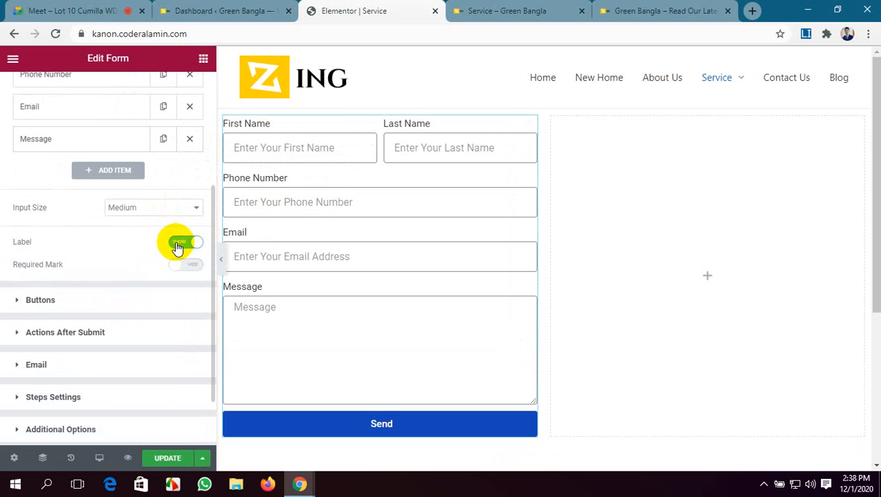
Step: Review the label-less live form for comparison, save the page with labels shown and check the updated Service page
{"action": "left_click", "coordinate": [506, 8]}
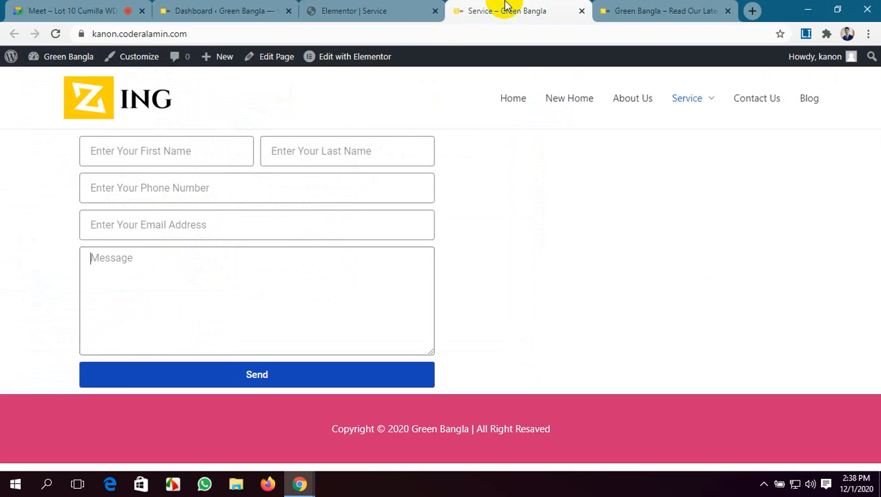
{"action": "left_click", "coordinate": [268, 224]}
{"action": "left_click", "coordinate": [265, 196]}
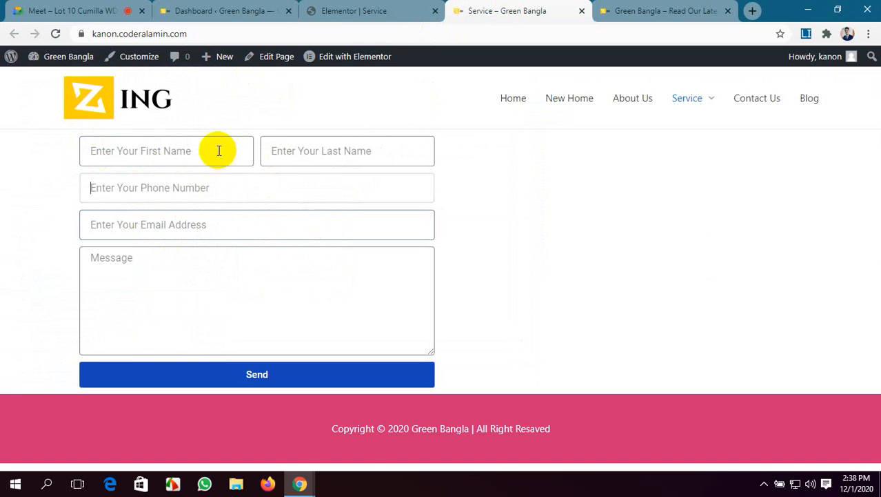
{"action": "left_click", "coordinate": [351, 9]}
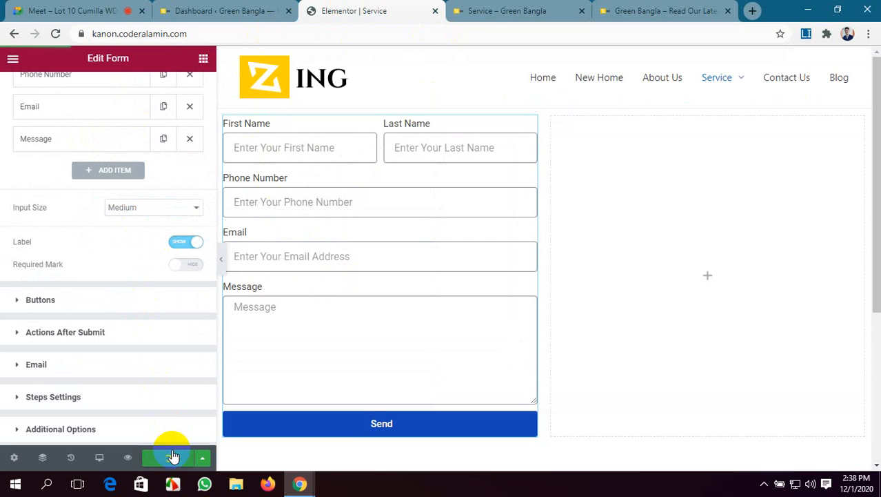
{"action": "left_click", "coordinate": [521, 6]}
{"action": "scroll", "coordinate": [324, 405], "scroll_direction": "down", "scroll_amount": 1}
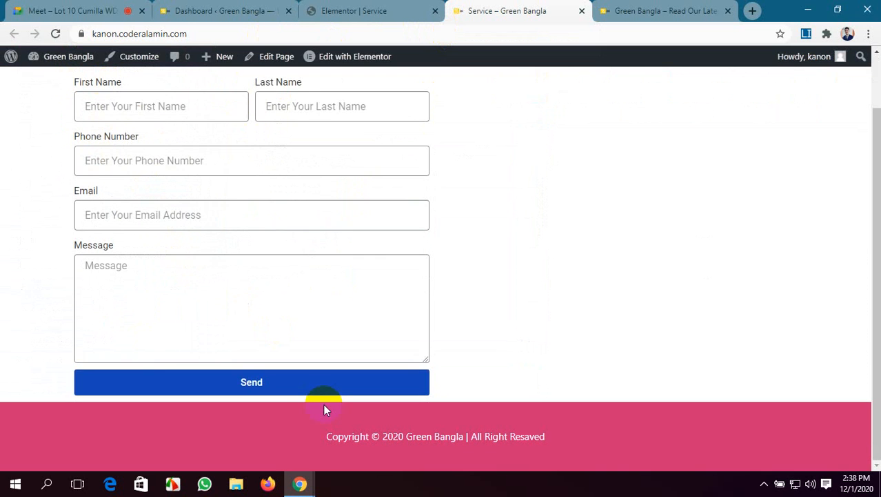
{"action": "scroll", "coordinate": [323, 404], "scroll_direction": "up", "scroll_amount": 1}
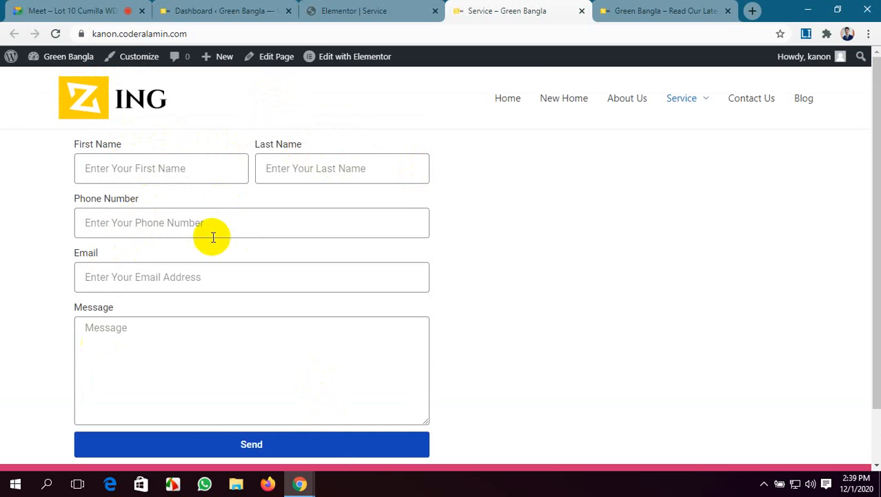
Step: Show the required mark on the form's required fields
{"action": "left_click", "coordinate": [331, 6]}
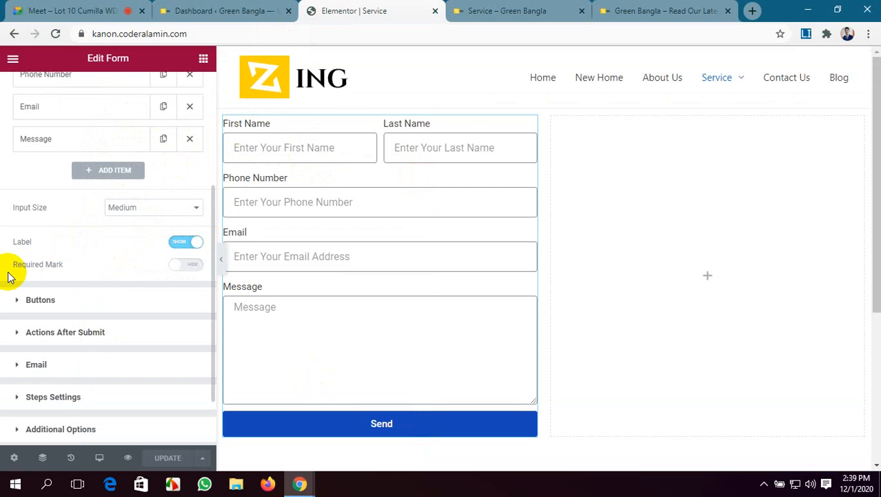
{"action": "left_click", "coordinate": [186, 269]}
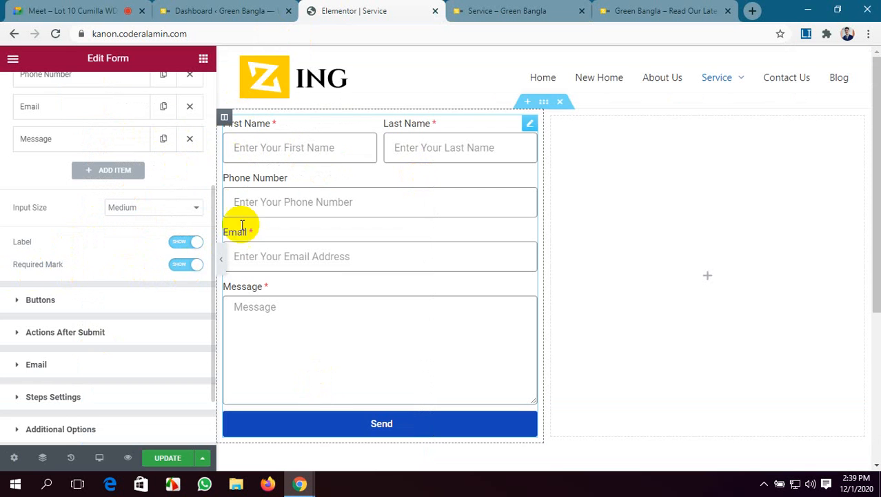
{"action": "left_click", "coordinate": [59, 10]}
{"action": "left_click", "coordinate": [561, 131]}
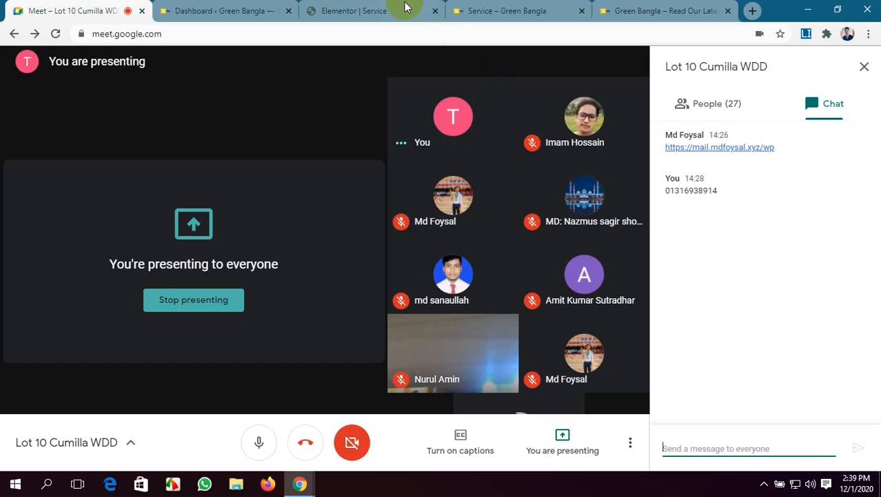
{"action": "left_click", "coordinate": [372, 10]}
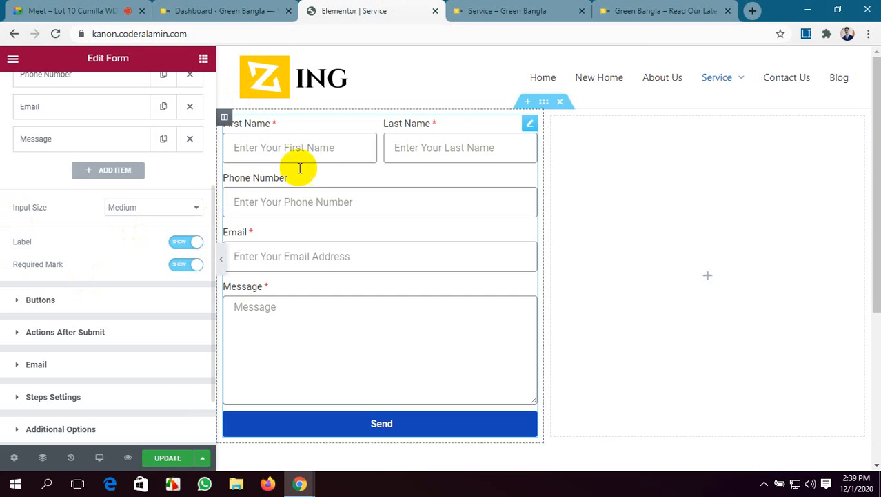
Step: Save the page and check the required marks beside the field labels on the live Service page
{"action": "left_click", "coordinate": [167, 459]}
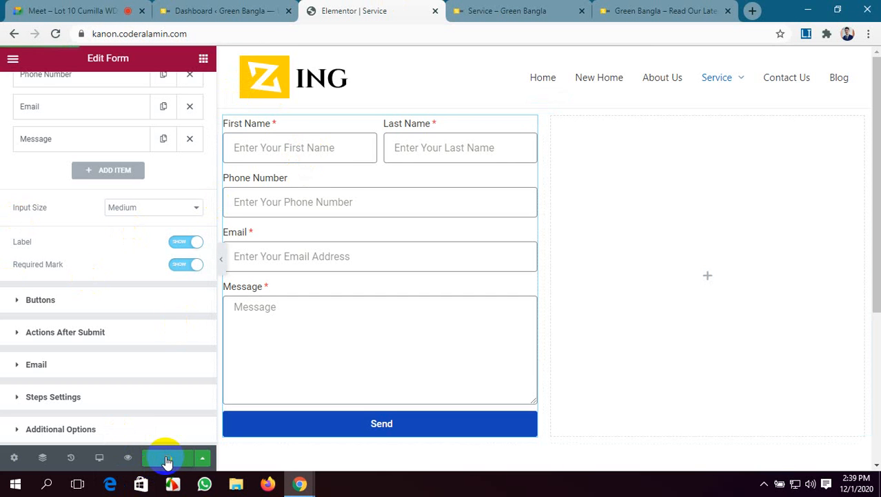
{"action": "left_click", "coordinate": [496, 10]}
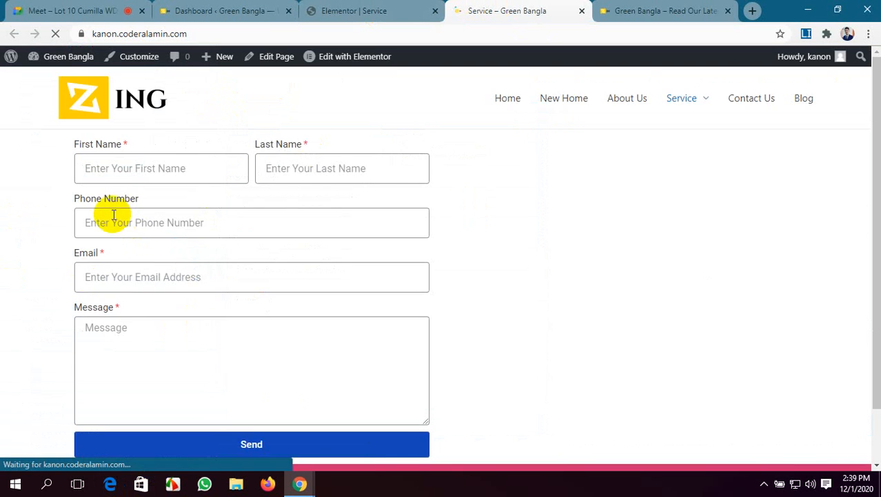
{"action": "left_click", "coordinate": [112, 105]}
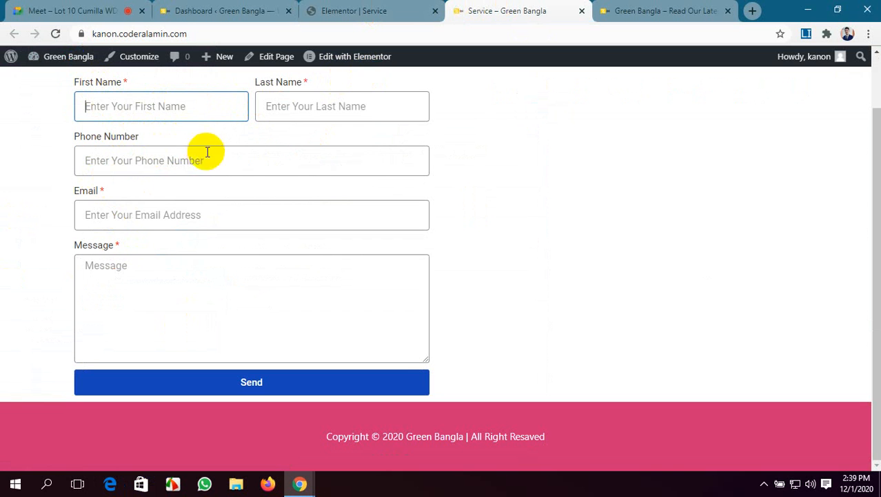
{"action": "left_click", "coordinate": [174, 157]}
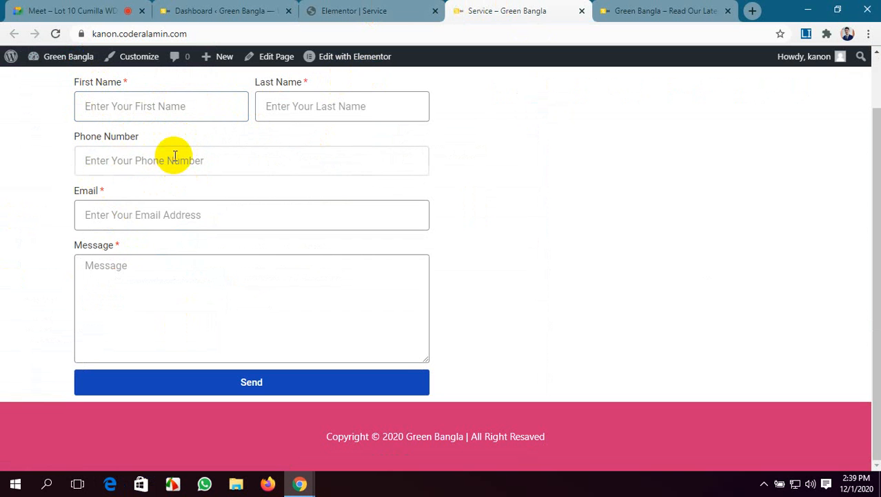
Step: Switch the Phone Number field's Required option on and back off, and save the page
{"action": "left_click", "coordinate": [373, 10]}
{"action": "scroll", "coordinate": [82, 347], "scroll_direction": "down", "scroll_amount": 1}
{"action": "scroll", "coordinate": [83, 347], "scroll_direction": "up", "scroll_amount": 4}
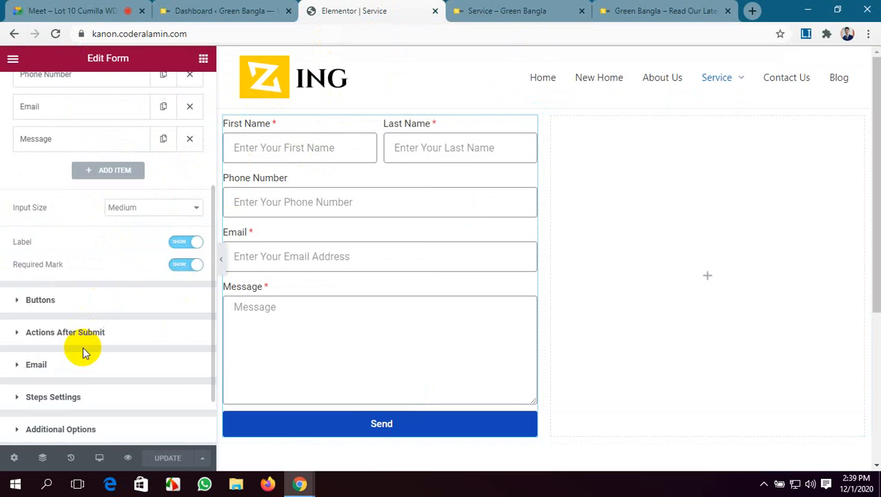
{"action": "left_click", "coordinate": [97, 269]}
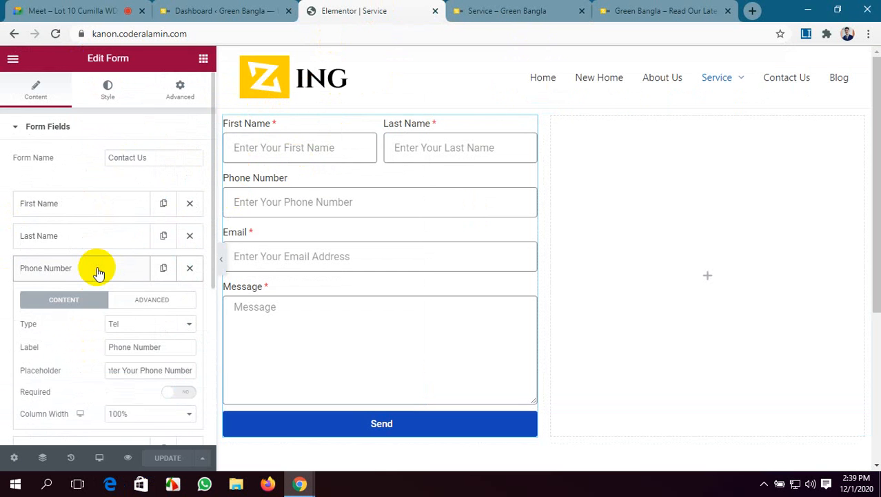
{"action": "scroll", "coordinate": [96, 284], "scroll_direction": "down", "scroll_amount": 1}
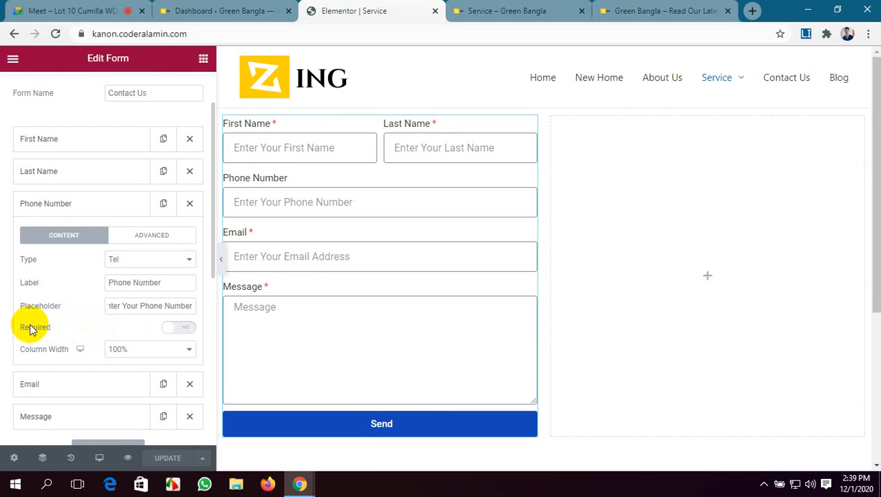
{"action": "left_click", "coordinate": [174, 327]}
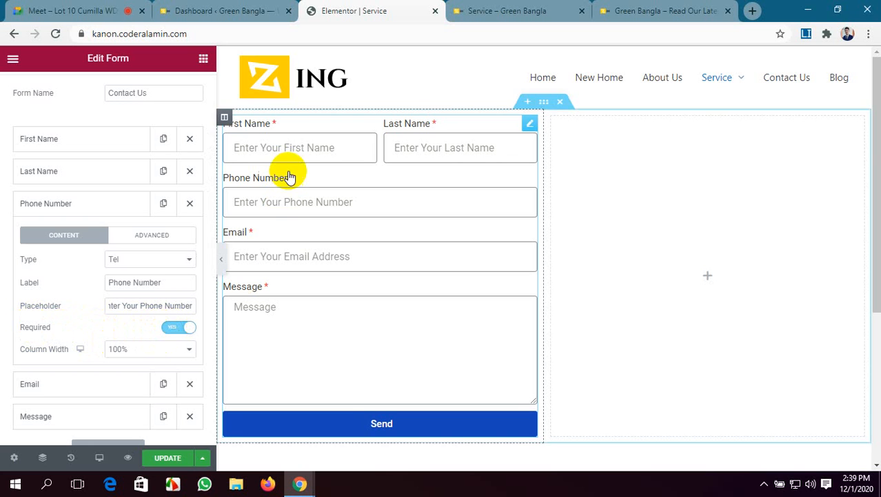
{"action": "left_click", "coordinate": [186, 330]}
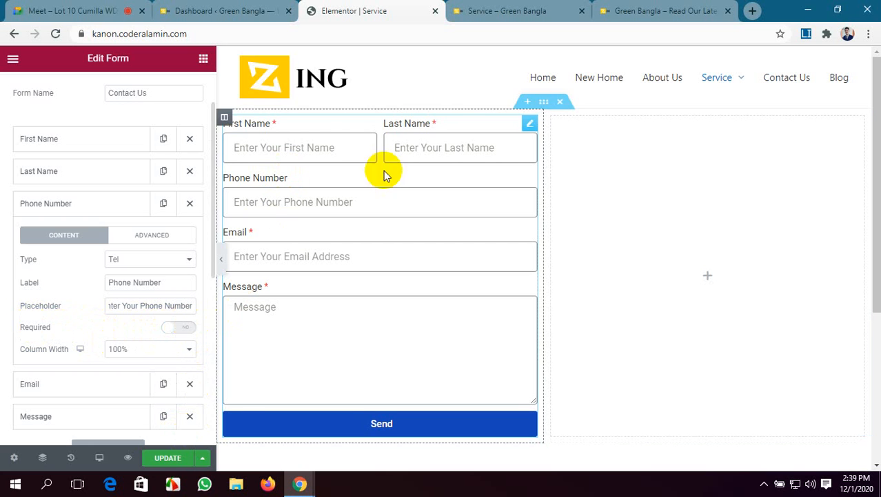
{"action": "left_click", "coordinate": [170, 458]}
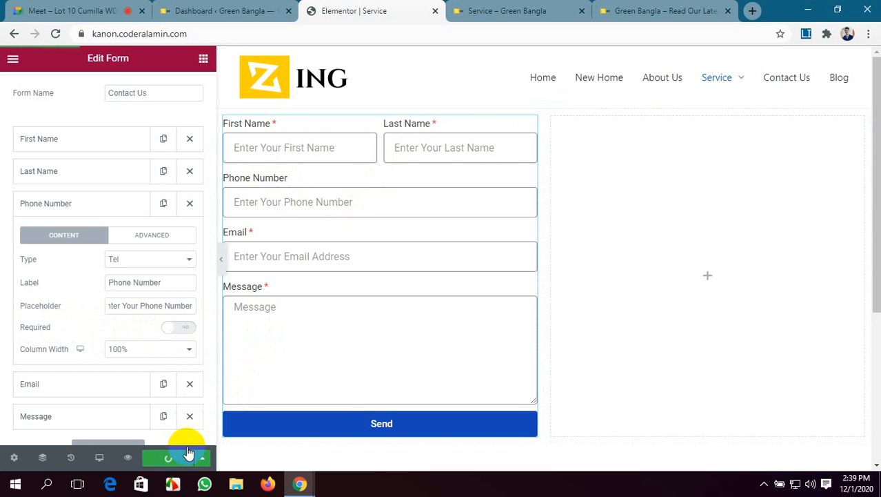
Step: Collapse the Phone Number field's settings and slightly widen the column that holds the form
{"action": "scroll", "coordinate": [355, 261], "scroll_direction": "down", "scroll_amount": 3}
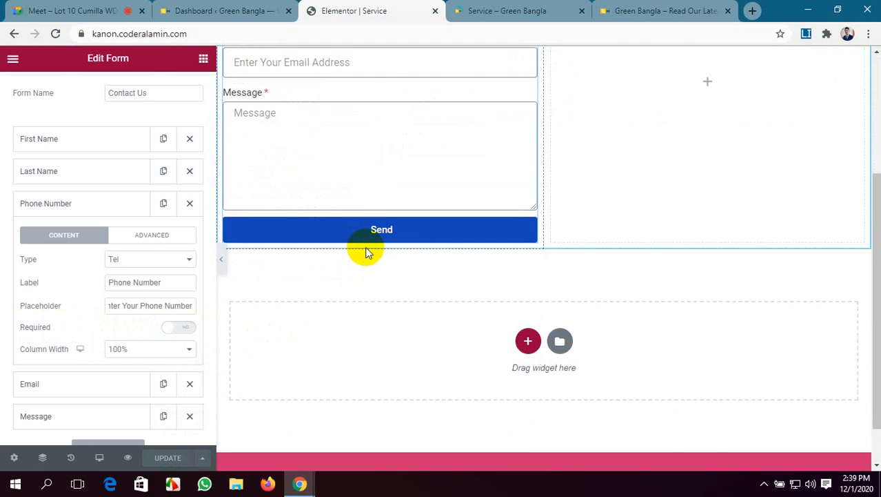
{"action": "scroll", "coordinate": [108, 236], "scroll_direction": "down", "scroll_amount": 2}
{"action": "scroll", "coordinate": [108, 221], "scroll_direction": "up", "scroll_amount": 2}
{"action": "left_click", "coordinate": [115, 203]}
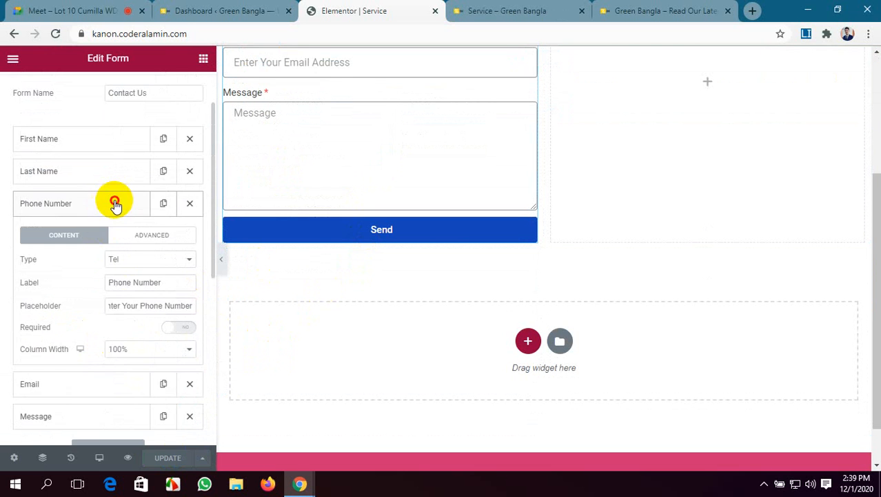
{"action": "scroll", "coordinate": [141, 232], "scroll_direction": "down", "scroll_amount": 1}
{"action": "scroll", "coordinate": [377, 169], "scroll_direction": "down", "scroll_amount": 1}
{"action": "scroll", "coordinate": [88, 233], "scroll_direction": "down", "scroll_amount": 2}
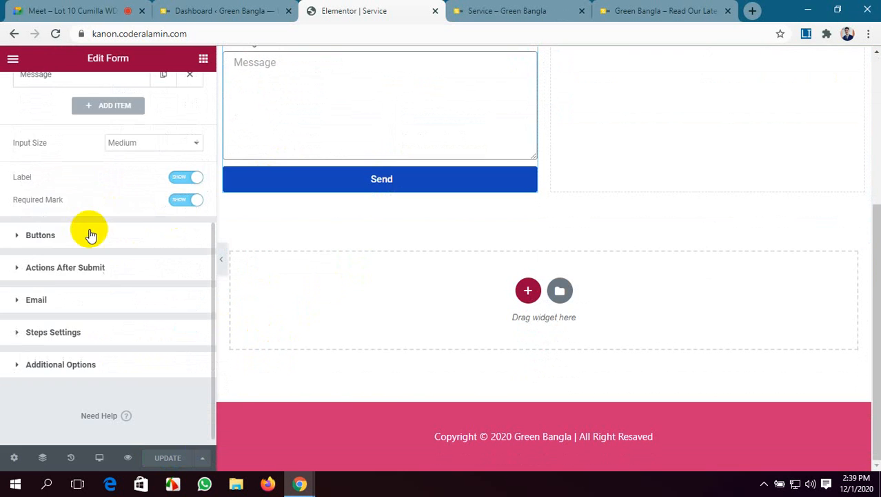
{"action": "scroll", "coordinate": [407, 240], "scroll_direction": "up", "scroll_amount": 2}
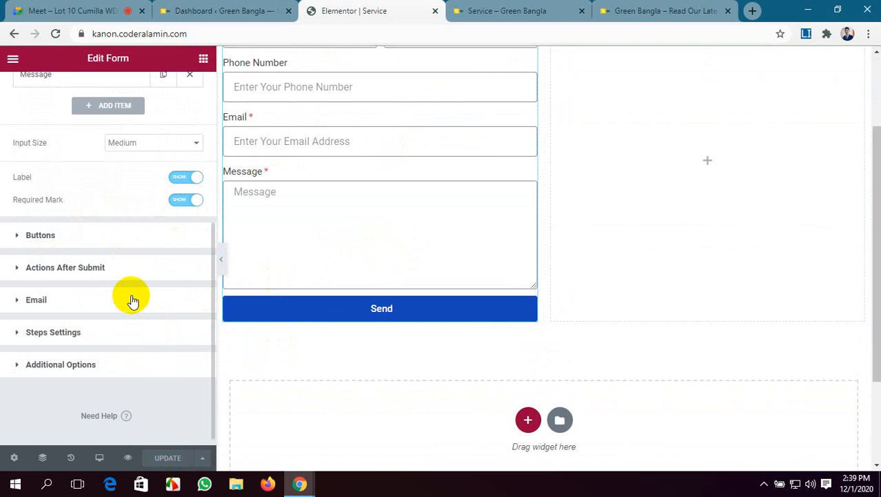
{"action": "scroll", "coordinate": [133, 298], "scroll_direction": "up", "scroll_amount": 1}
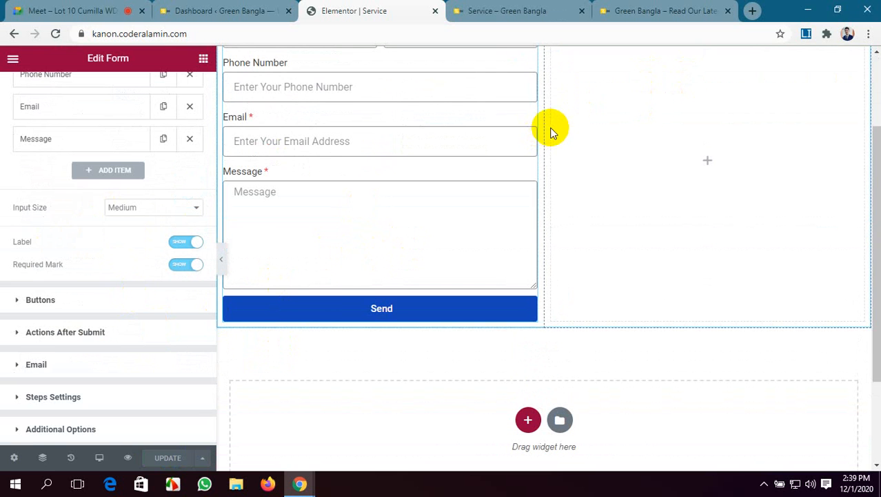
{"action": "left_click_drag", "start_coordinate": [544, 126], "coordinate": [585, 126]}
{"action": "scroll", "coordinate": [473, 134], "scroll_direction": "up", "scroll_amount": 1}
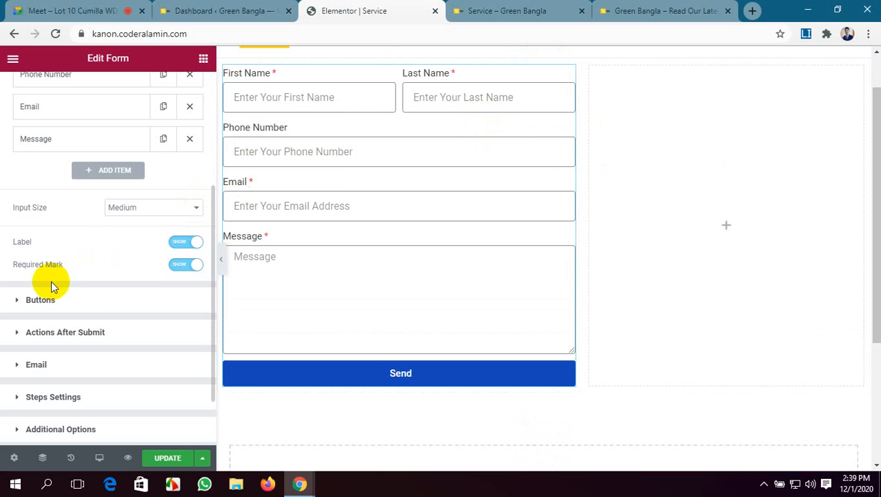
Step: Try the form's button at size Medium and change it to Extra Small
{"action": "left_click", "coordinate": [92, 300]}
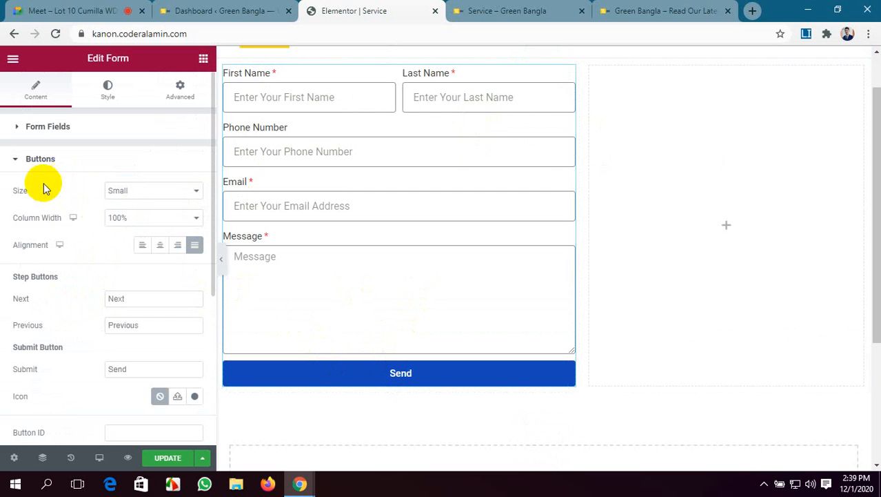
{"action": "left_click", "coordinate": [178, 192]}
{"action": "left_click", "coordinate": [165, 228]}
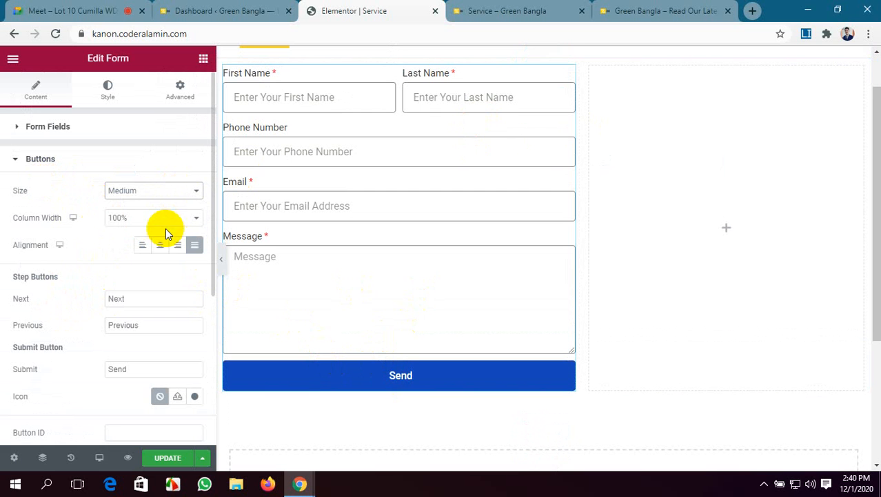
{"action": "left_click", "coordinate": [191, 192]}
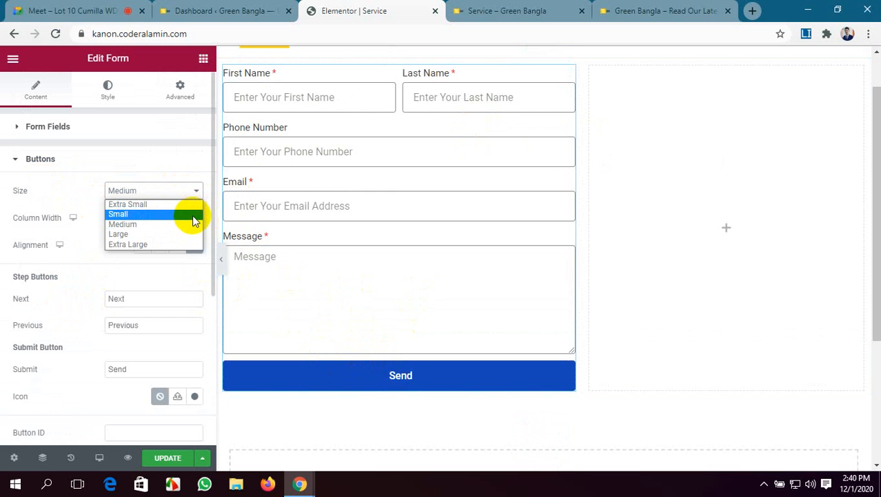
{"action": "left_click", "coordinate": [192, 205]}
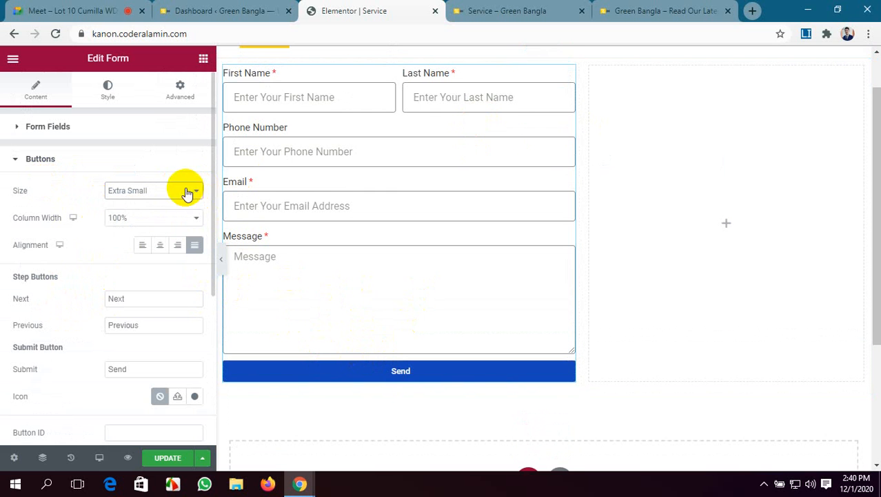
Step: Set the Send button's size to Small and try it with Center, Left, Right and Justified alignment
{"action": "left_click", "coordinate": [187, 192]}
{"action": "left_click", "coordinate": [180, 215]}
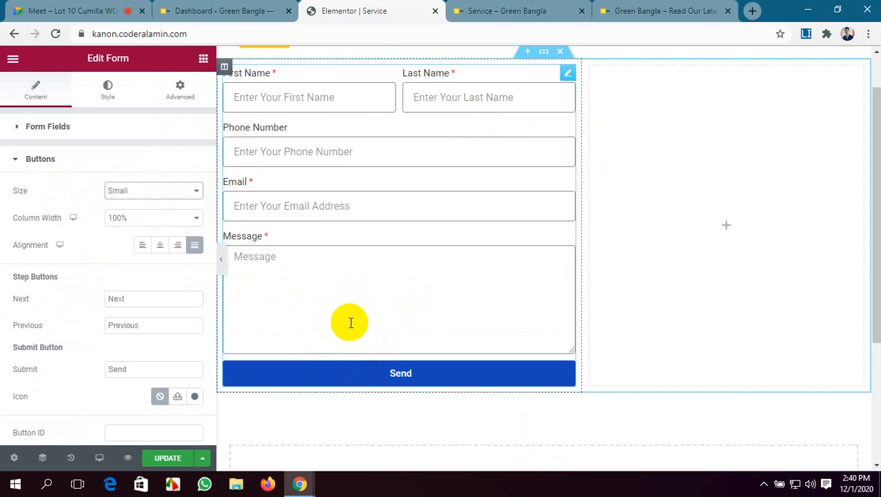
{"action": "left_click", "coordinate": [161, 249]}
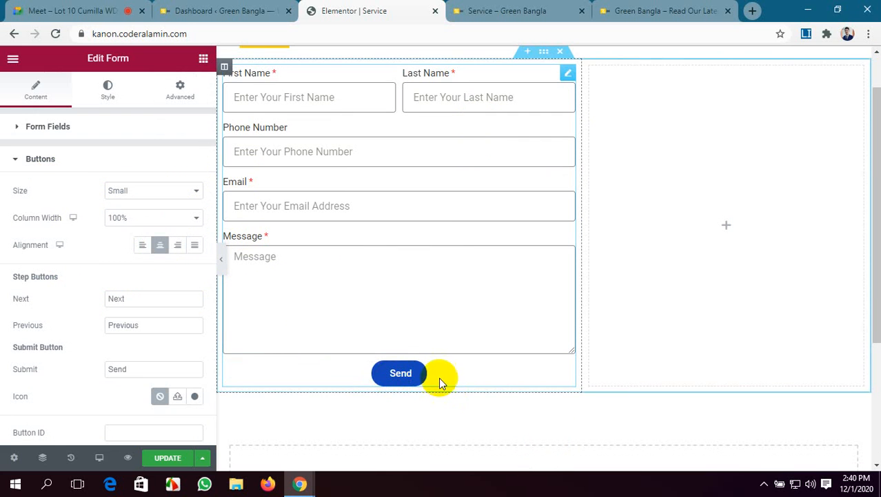
{"action": "left_click", "coordinate": [144, 247]}
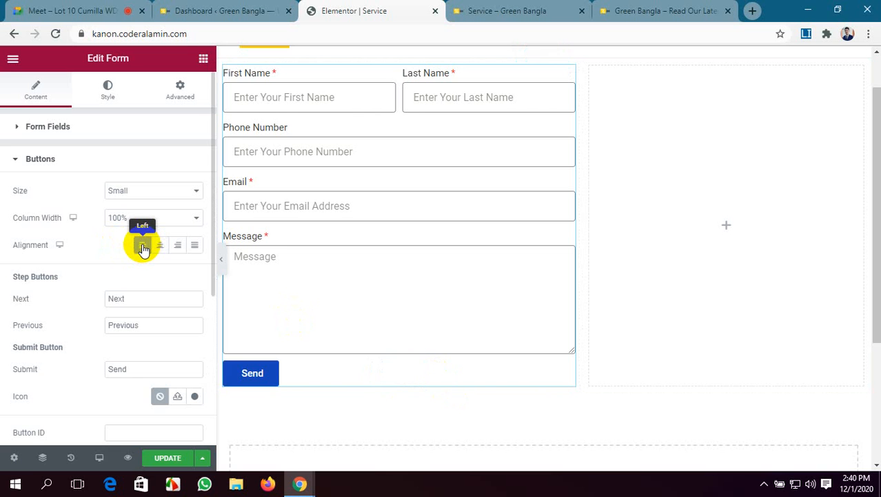
{"action": "left_click", "coordinate": [165, 246]}
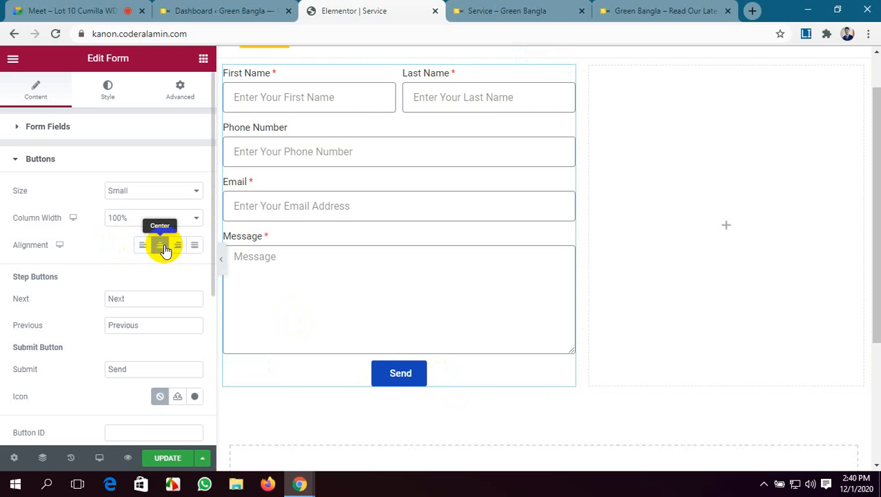
{"action": "left_click", "coordinate": [176, 248]}
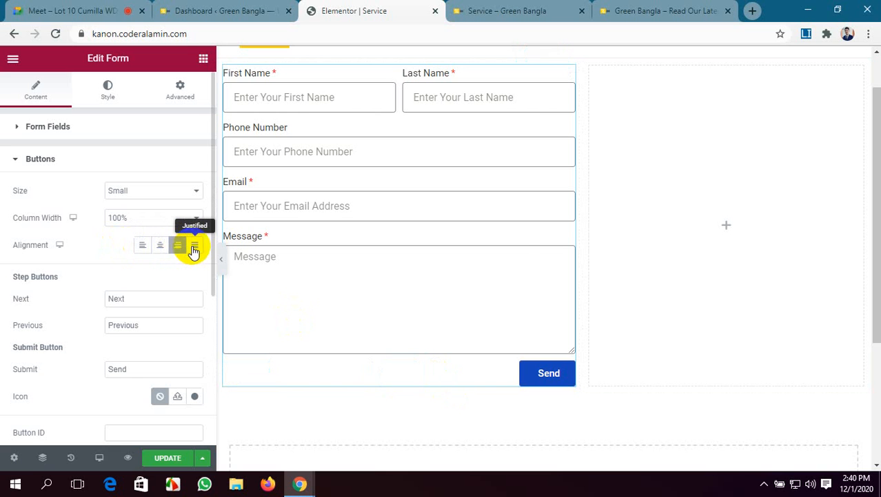
{"action": "left_click", "coordinate": [192, 250]}
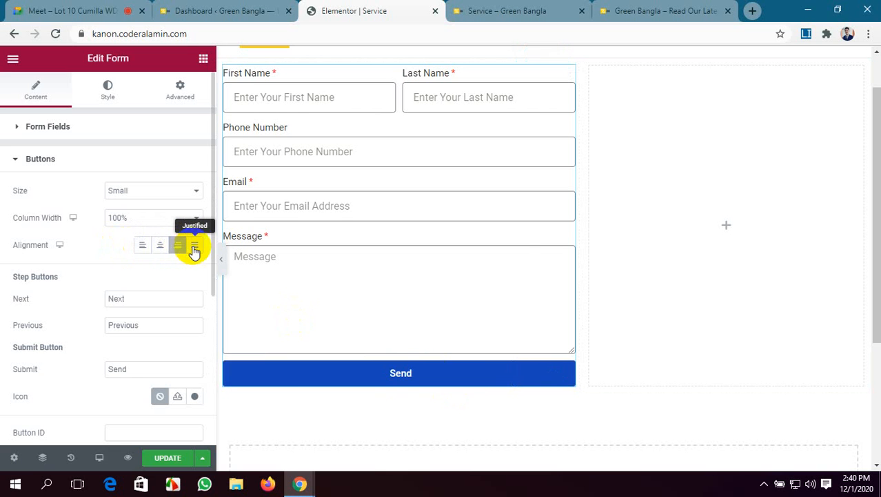
Step: Align the Send button left, save the page, and check the button on the reloaded live Service page
{"action": "left_click", "coordinate": [142, 247]}
{"action": "left_click", "coordinate": [191, 463]}
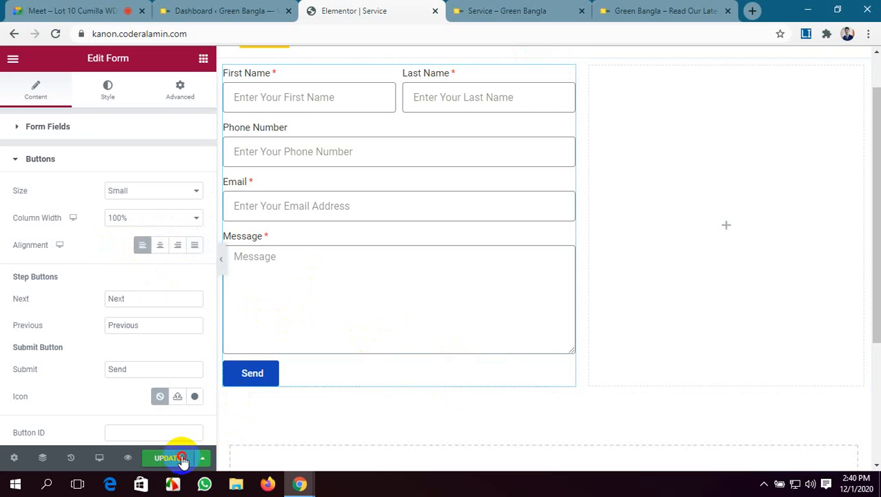
{"action": "left_click", "coordinate": [531, 10]}
{"action": "key", "text": "F5"}
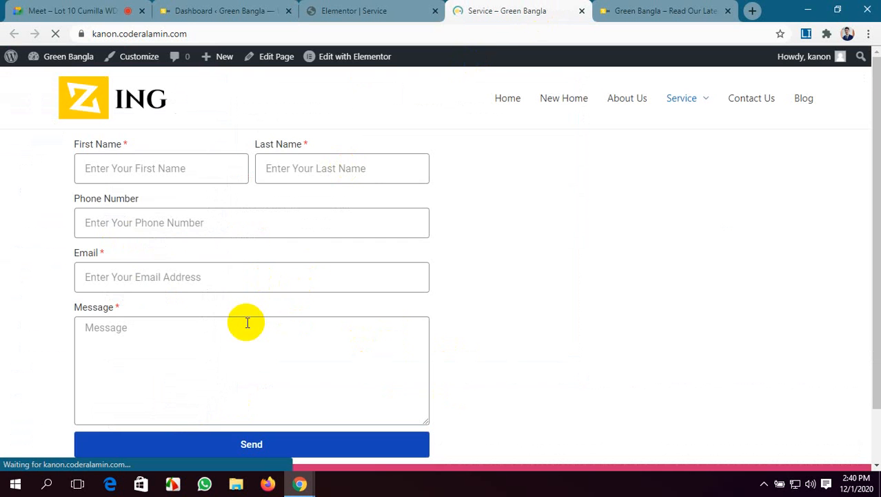
{"action": "scroll", "coordinate": [244, 322], "scroll_direction": "down", "scroll_amount": 1}
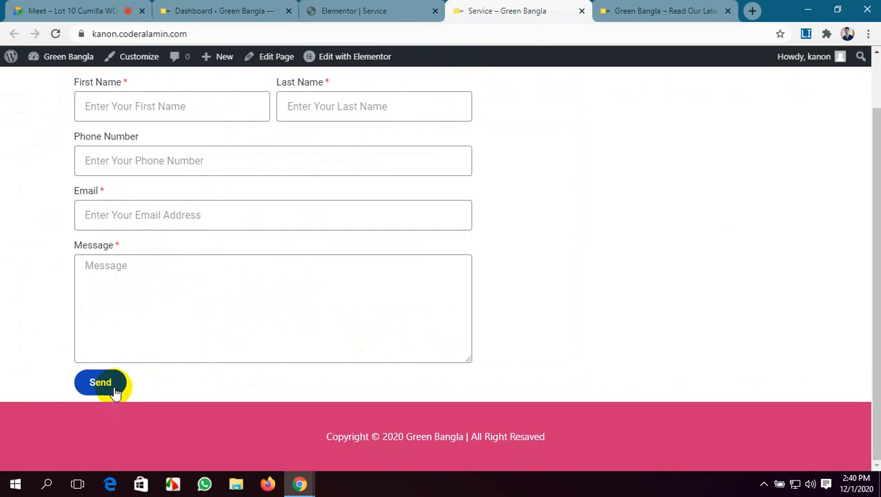
{"action": "left_click", "coordinate": [389, 11]}
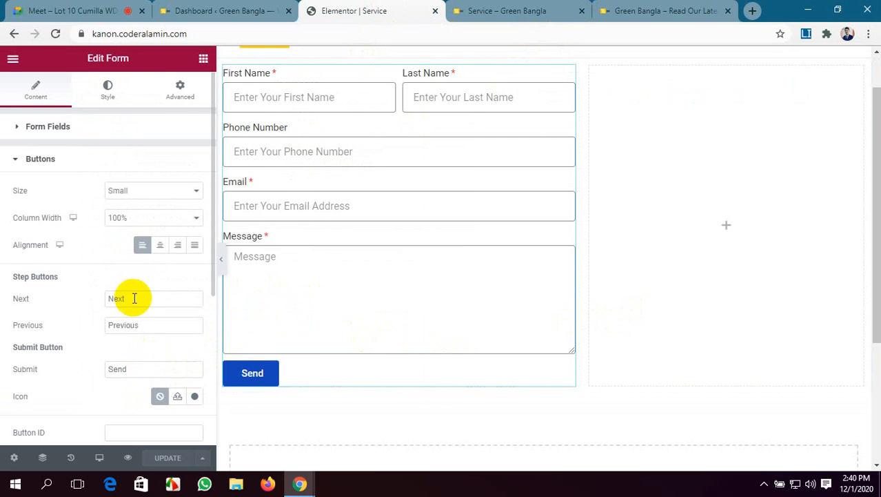
Step: Align the Send button right, save the page, and check its placement on the live Service page
{"action": "left_click", "coordinate": [177, 244]}
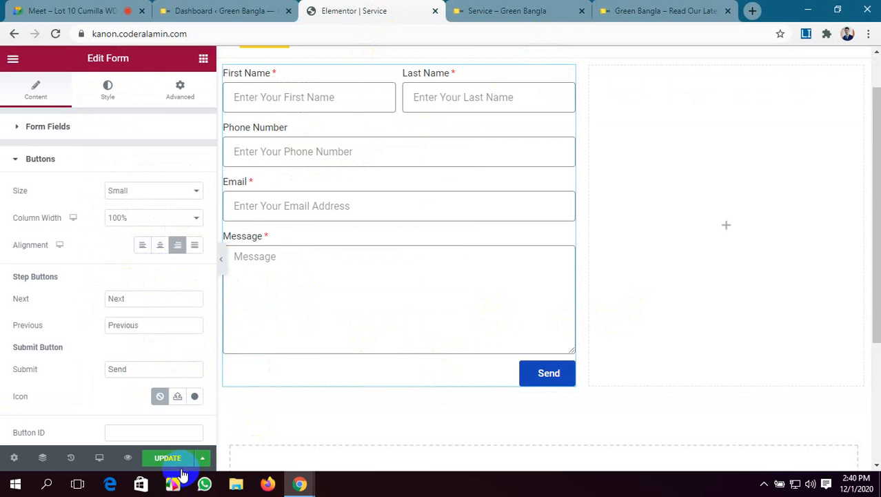
{"action": "left_click", "coordinate": [169, 459]}
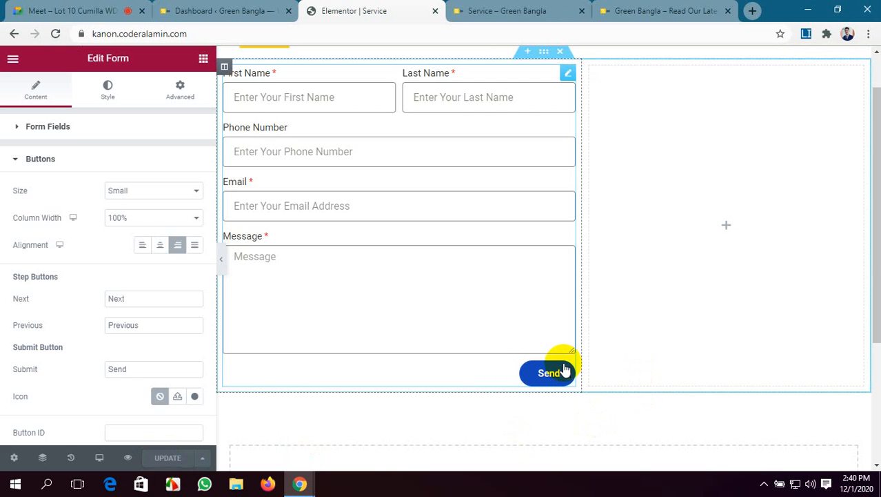
{"action": "left_click", "coordinate": [511, 11]}
{"action": "scroll", "coordinate": [370, 286], "scroll_direction": "down", "scroll_amount": 2}
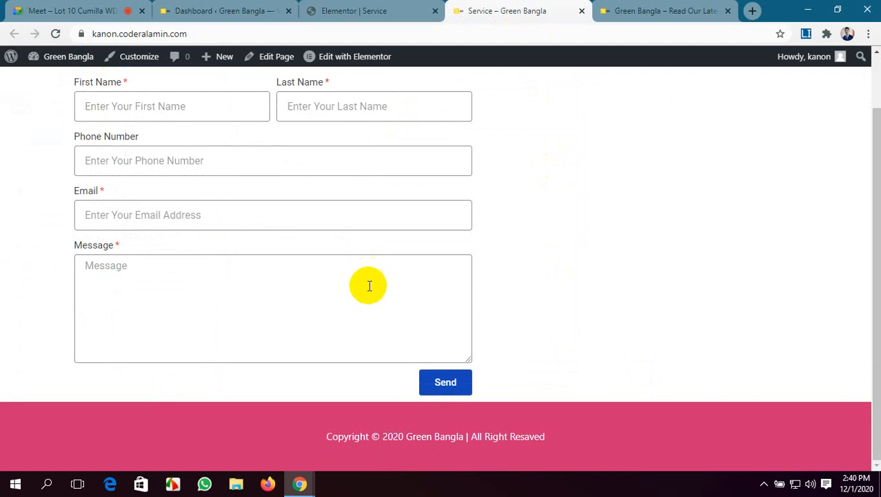
{"action": "scroll", "coordinate": [448, 331], "scroll_direction": "up", "scroll_amount": 1}
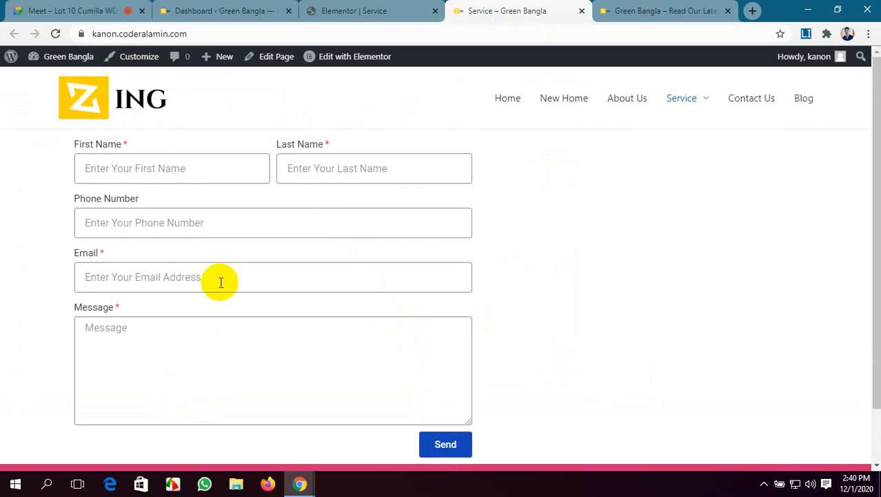
{"action": "left_click", "coordinate": [335, 8]}
{"action": "scroll", "coordinate": [96, 292], "scroll_direction": "down", "scroll_amount": 1}
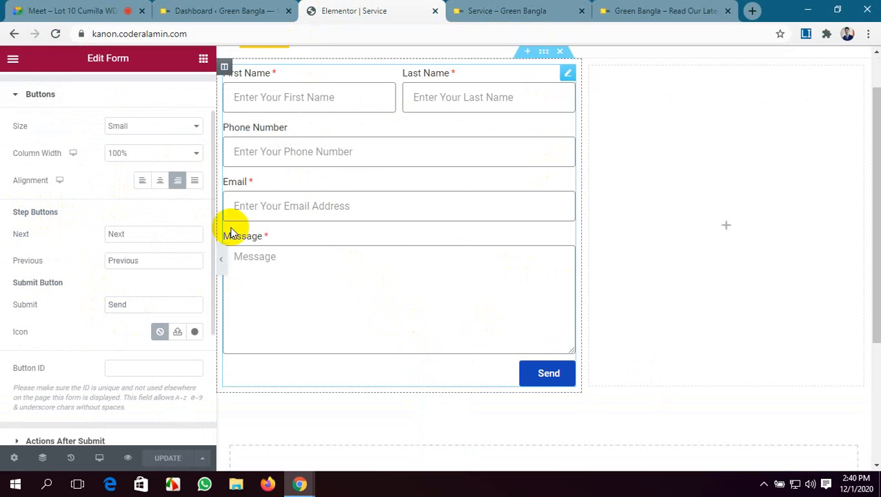
{"action": "left_click", "coordinate": [163, 235]}
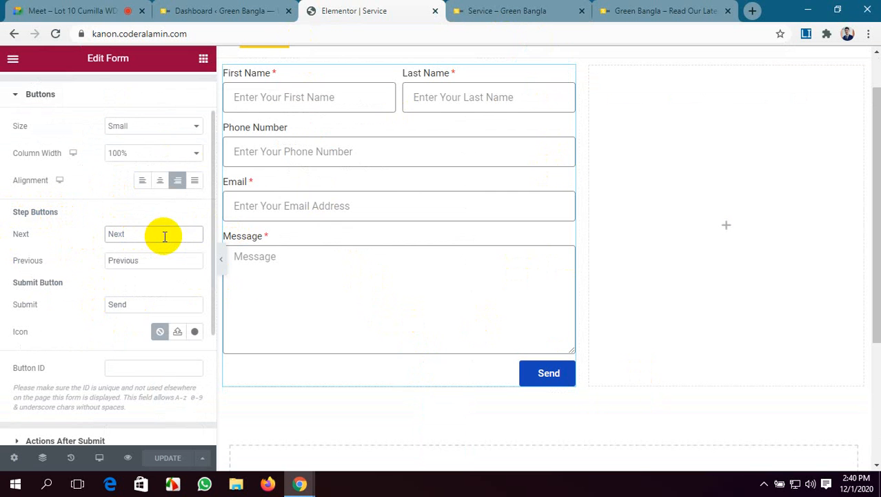
{"action": "left_click", "coordinate": [356, 308]}
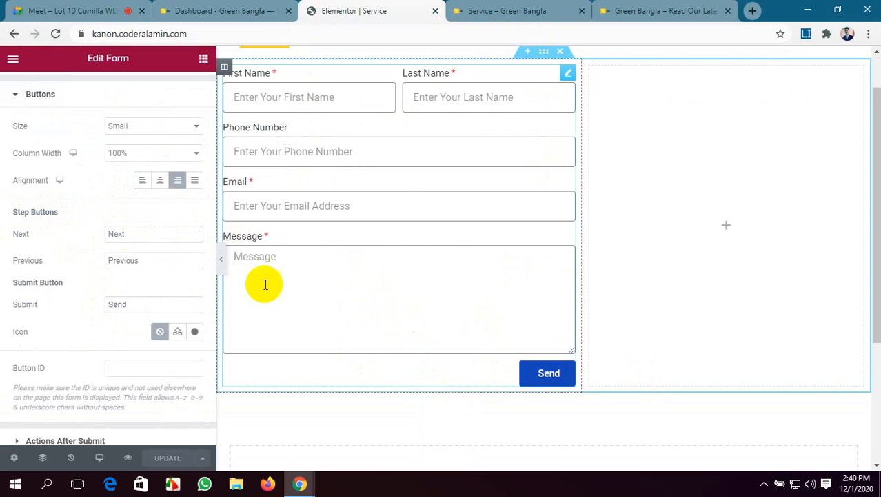
{"action": "left_click", "coordinate": [129, 234]}
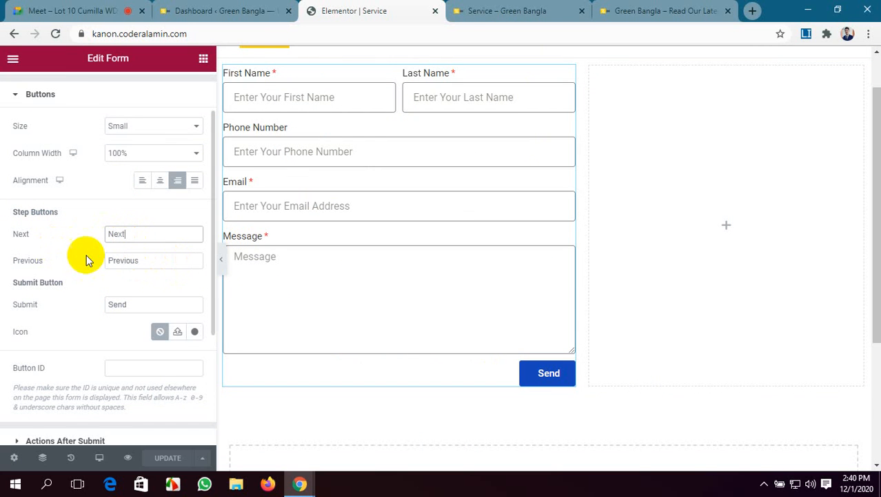
{"action": "scroll", "coordinate": [79, 264], "scroll_direction": "down", "scroll_amount": 1}
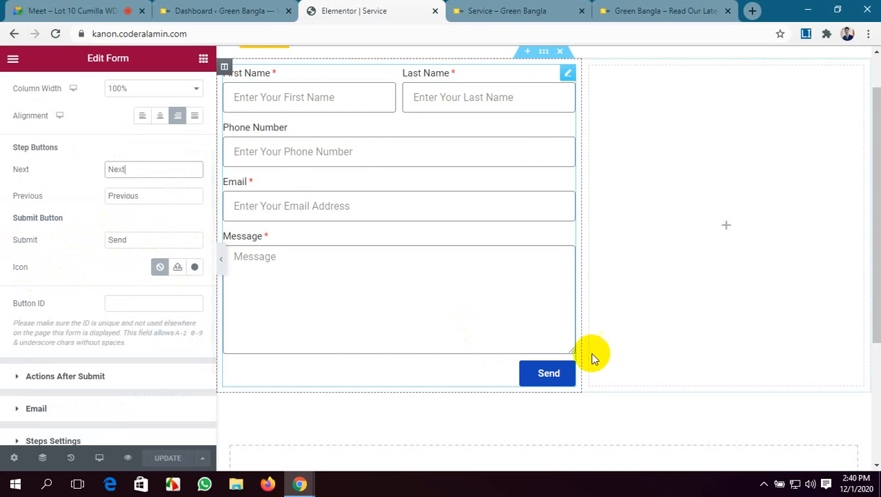
Step: Add the plain right-arrow icon from the Icon Library to the form's Send button
{"action": "left_click", "coordinate": [177, 267]}
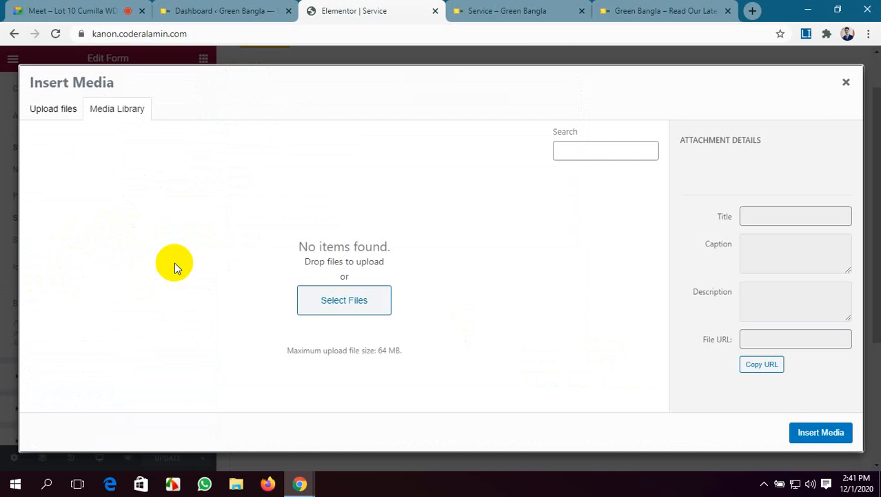
{"action": "left_click", "coordinate": [847, 84]}
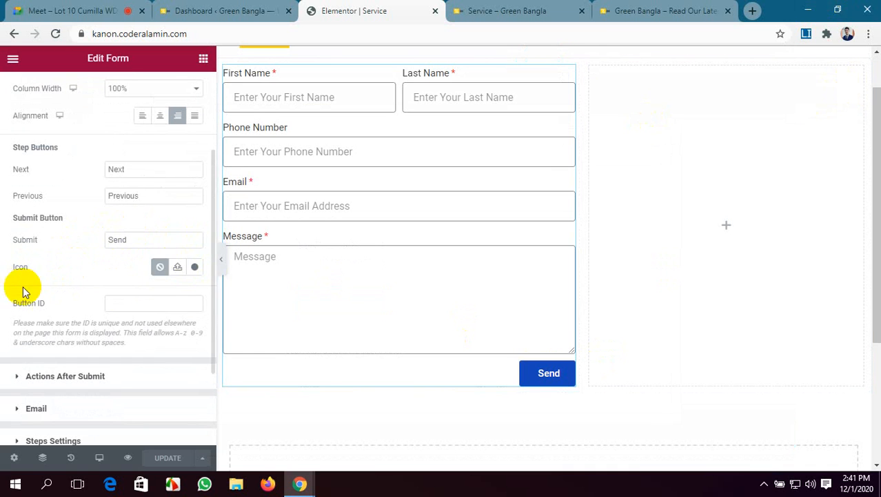
{"action": "left_click", "coordinate": [195, 268]}
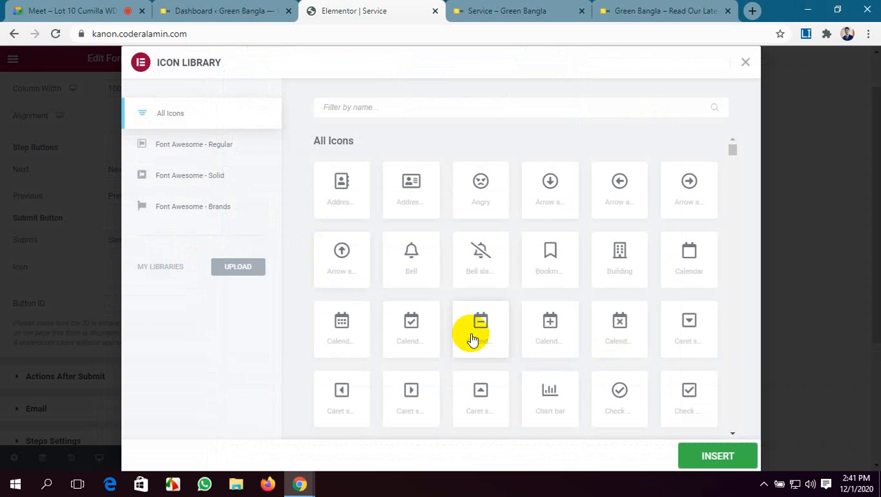
{"action": "scroll", "coordinate": [472, 336], "scroll_direction": "down", "scroll_amount": 6}
{"action": "scroll", "coordinate": [472, 338], "scroll_direction": "down", "scroll_amount": 15}
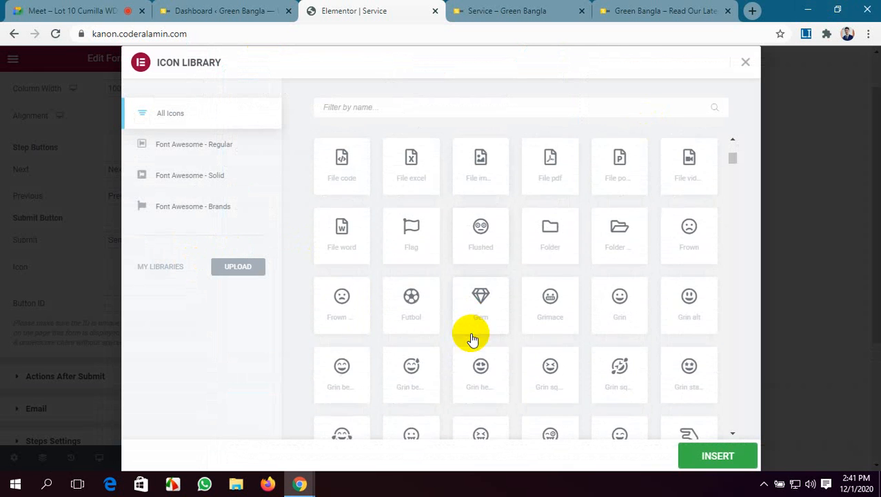
{"action": "scroll", "coordinate": [472, 338], "scroll_direction": "down", "scroll_amount": 8}
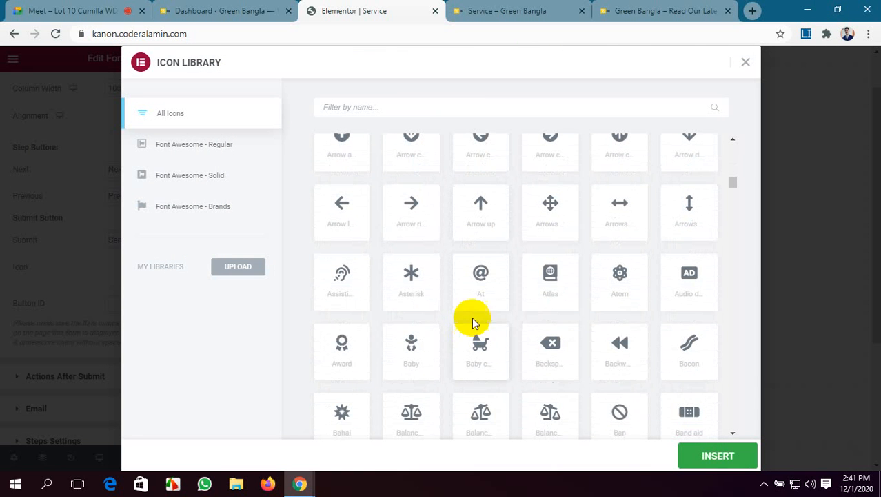
{"action": "left_click", "coordinate": [411, 211]}
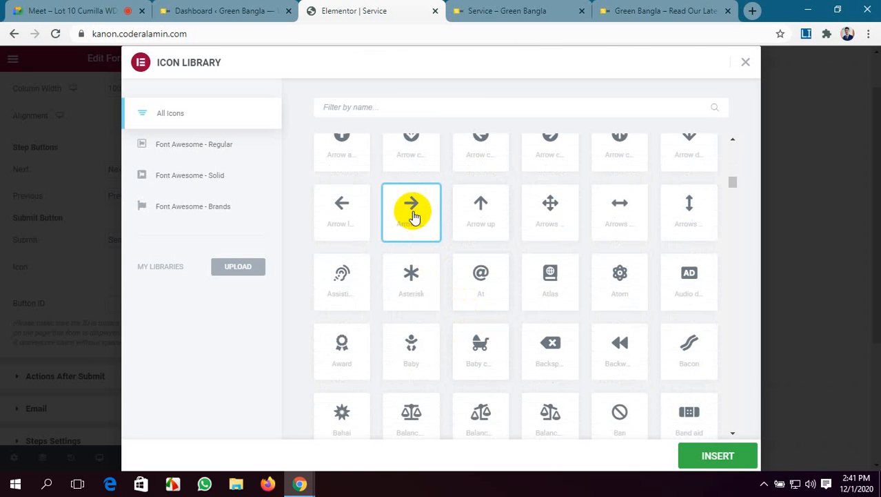
{"action": "left_click", "coordinate": [715, 457]}
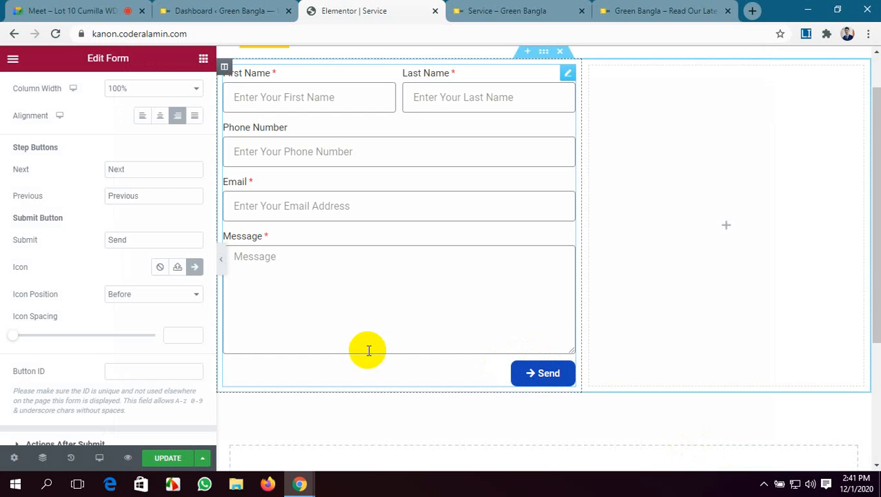
Step: Place the arrow icon after the Send text and set the icon spacing to 11
{"action": "left_click", "coordinate": [162, 305]}
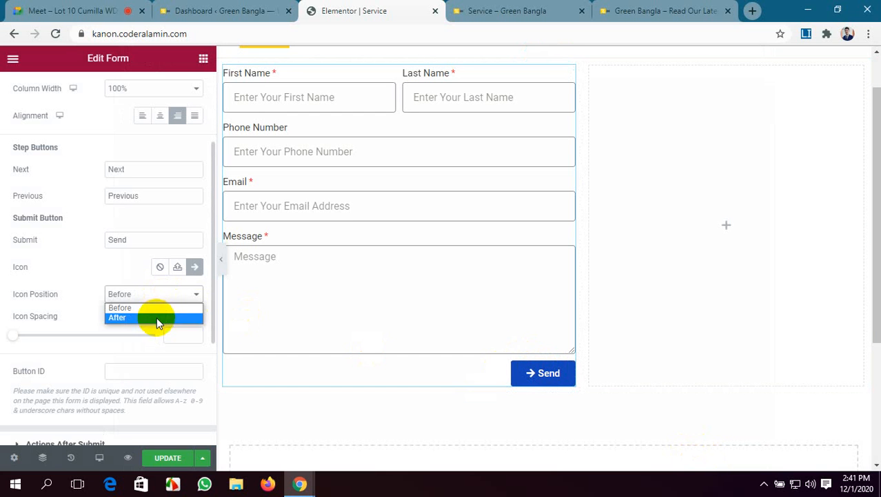
{"action": "left_click", "coordinate": [157, 317]}
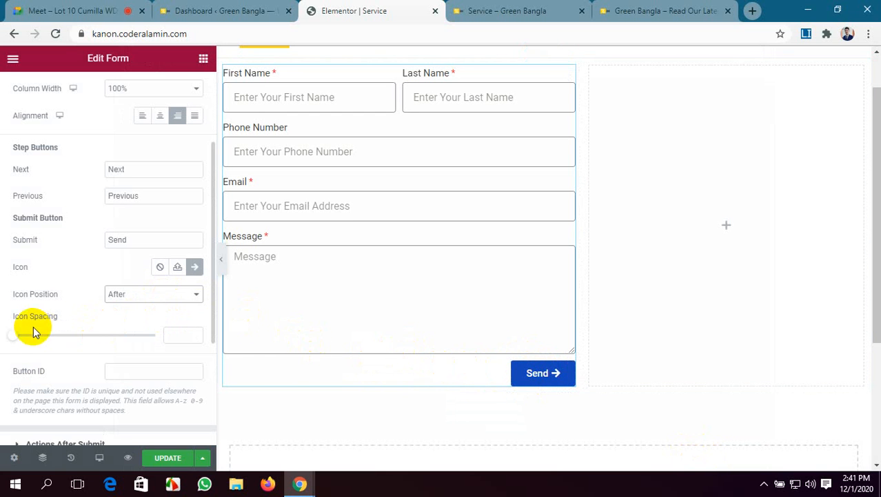
{"action": "left_click_drag", "start_coordinate": [15, 337], "coordinate": [45, 336]}
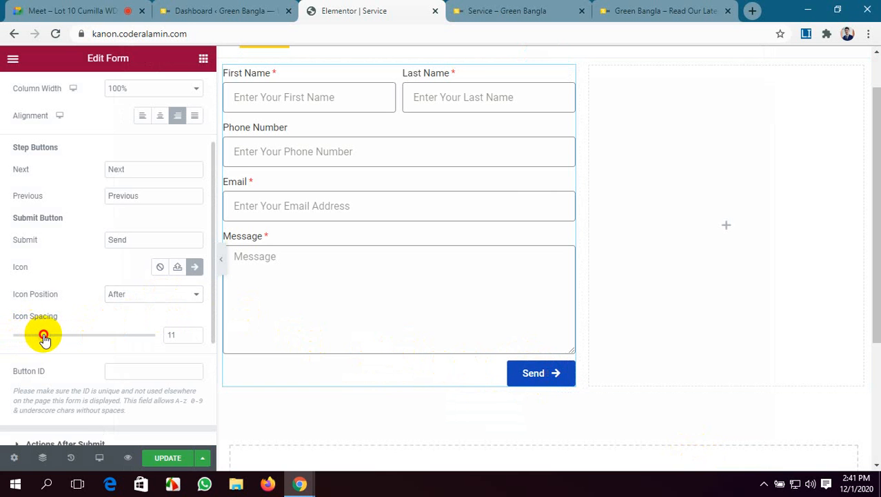
Step: Save the page, check the Send button with its arrow icon on the live Service page, and return to the editor
{"action": "scroll", "coordinate": [67, 324], "scroll_direction": "down", "scroll_amount": 2}
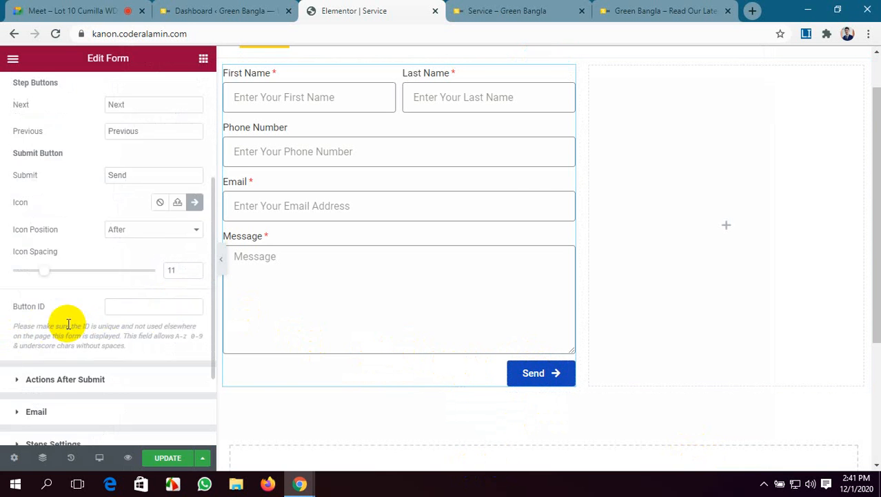
{"action": "left_click", "coordinate": [139, 238]}
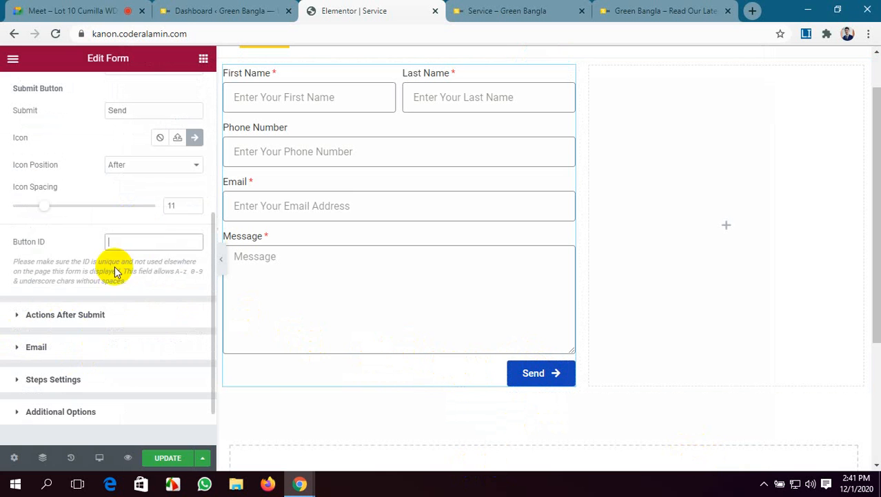
{"action": "scroll", "coordinate": [53, 299], "scroll_direction": "down", "scroll_amount": 1}
{"action": "left_click", "coordinate": [164, 459]}
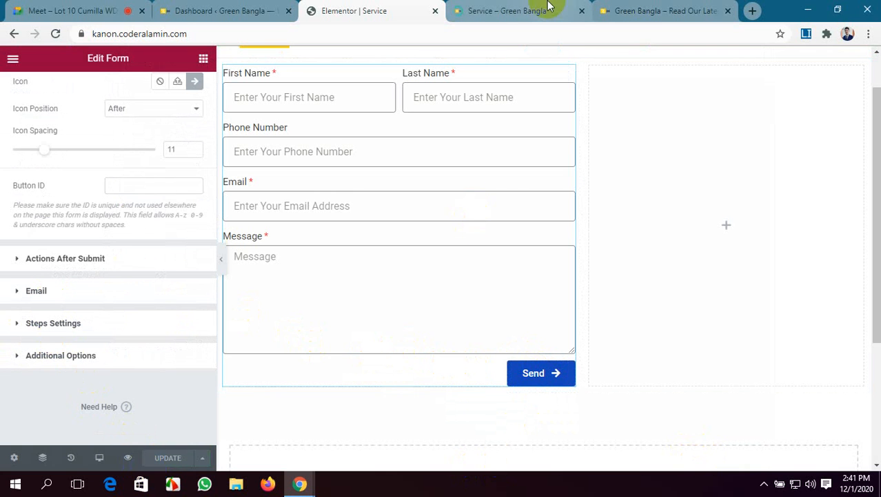
{"action": "left_click", "coordinate": [517, 6]}
{"action": "scroll", "coordinate": [271, 370], "scroll_direction": "down", "scroll_amount": 2}
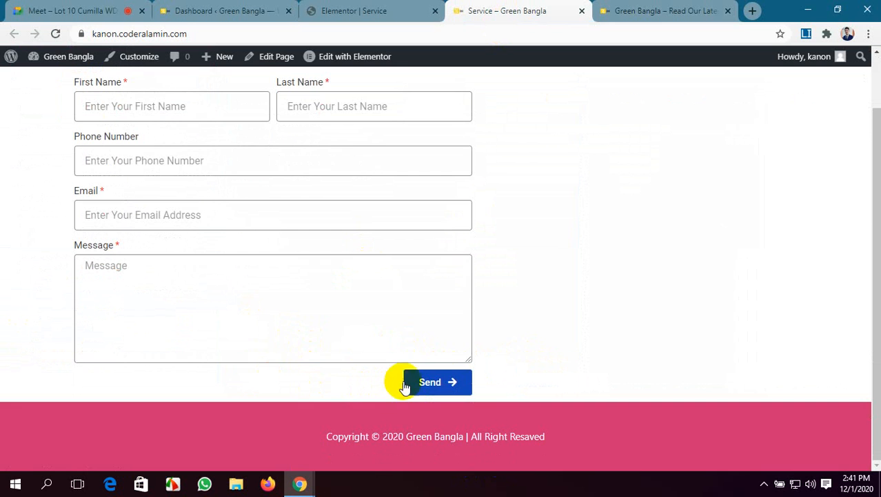
{"action": "scroll", "coordinate": [330, 301], "scroll_direction": "up", "scroll_amount": 2}
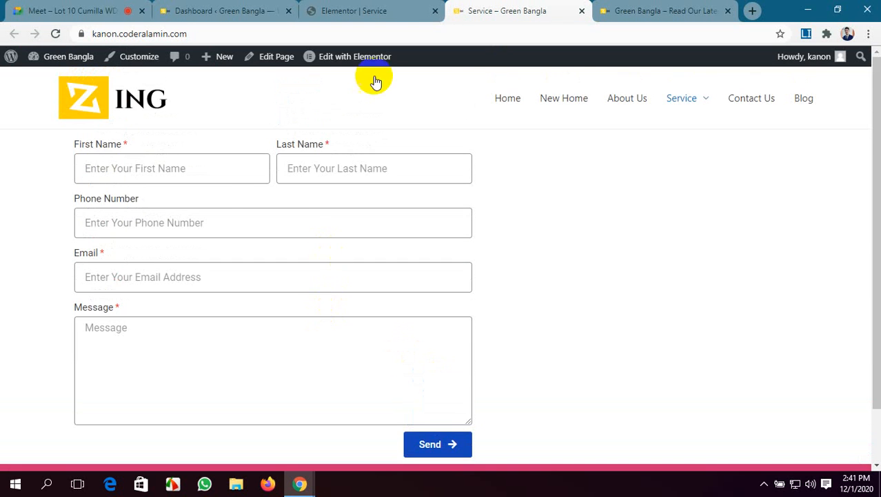
{"action": "left_click", "coordinate": [403, 6]}
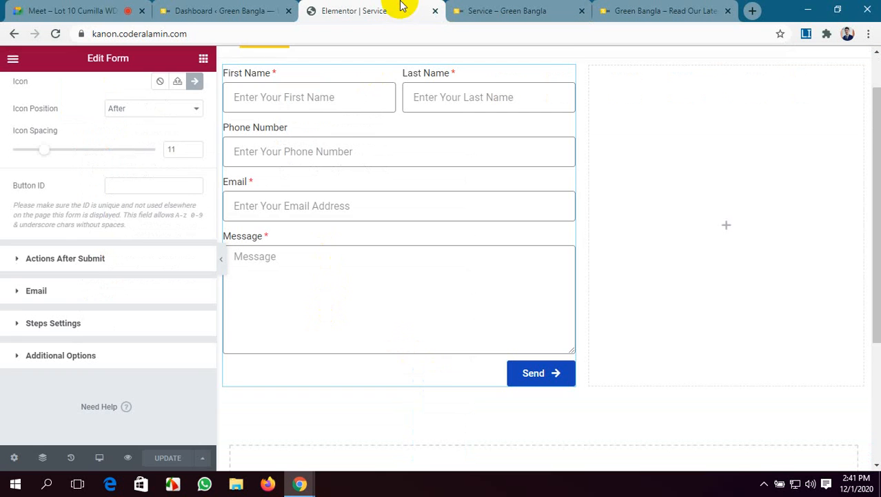
Step: Open the form's Actions After Submit settings and examine which action is assigned
{"action": "left_click", "coordinate": [83, 260]}
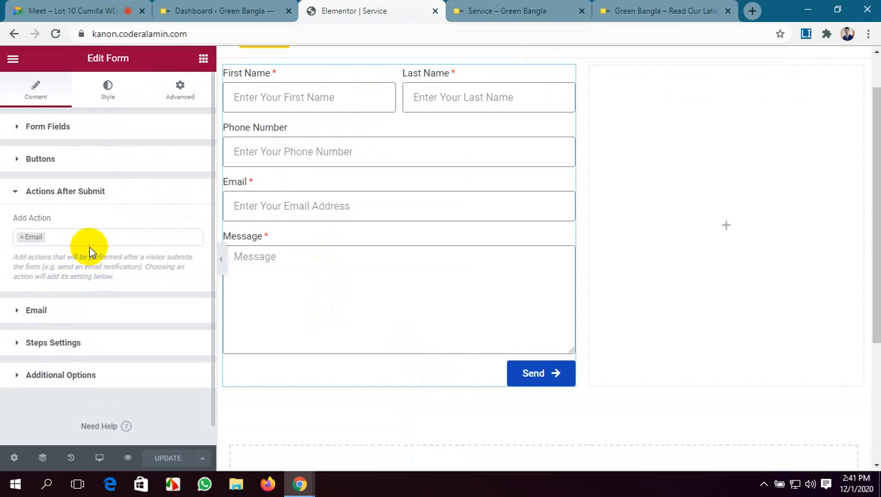
{"action": "left_click", "coordinate": [358, 205]}
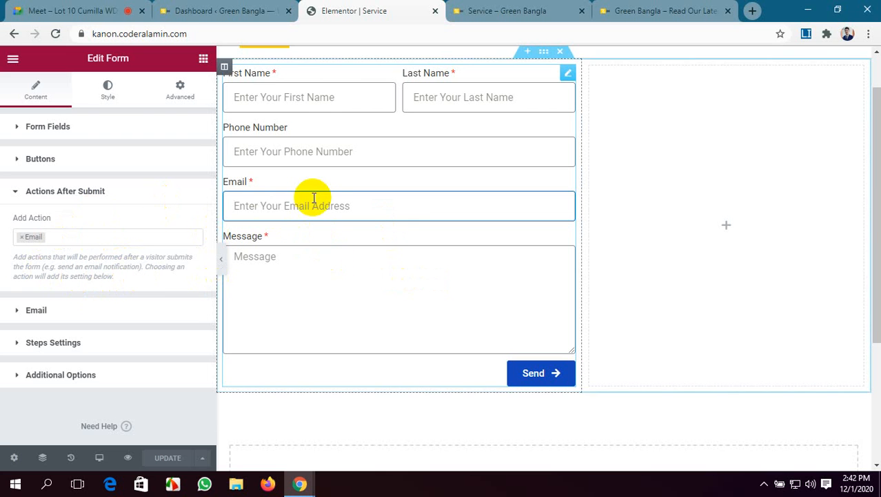
{"action": "scroll", "coordinate": [118, 237], "scroll_direction": "down", "scroll_amount": 1}
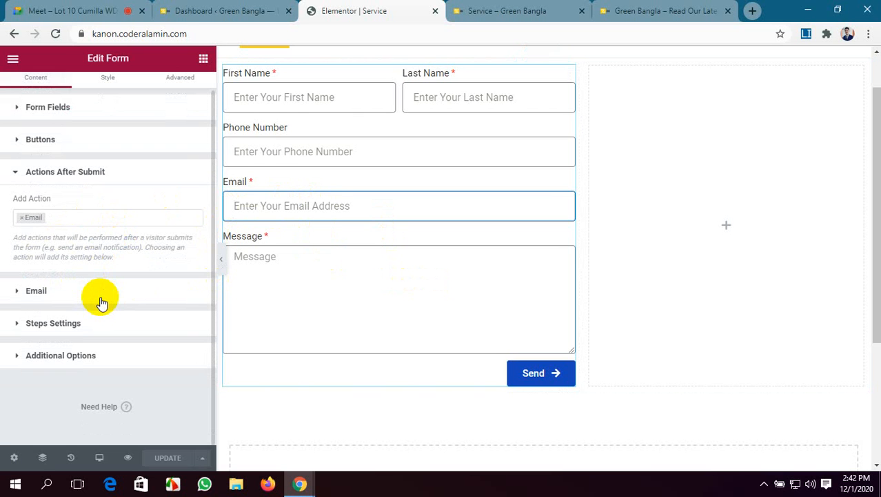
{"action": "left_click", "coordinate": [293, 296]}
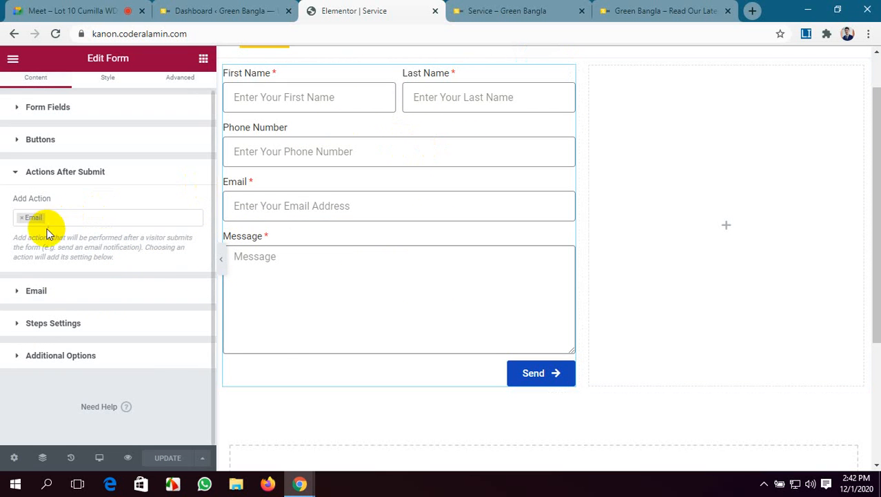
Step: Examine the form's Email settings, including recipient, subject, message, sender details, reply-to, Cc, Bcc and metadata
{"action": "left_click", "coordinate": [70, 291]}
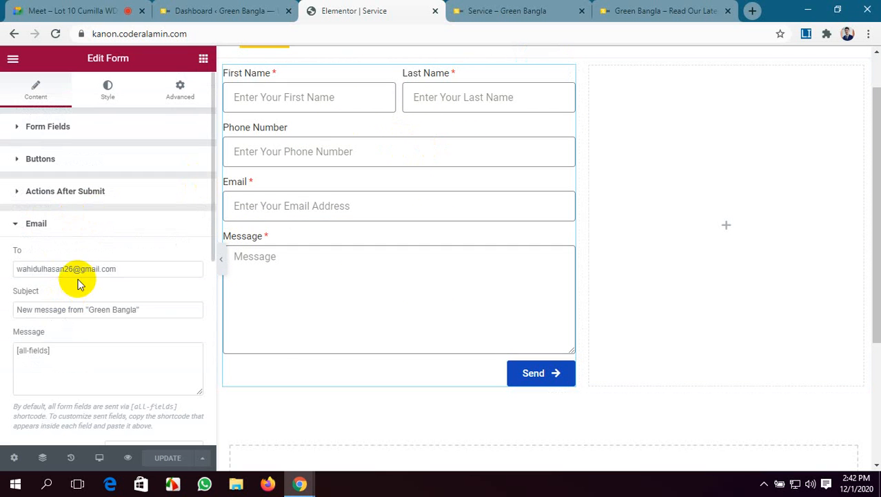
{"action": "left_click", "coordinate": [133, 269]}
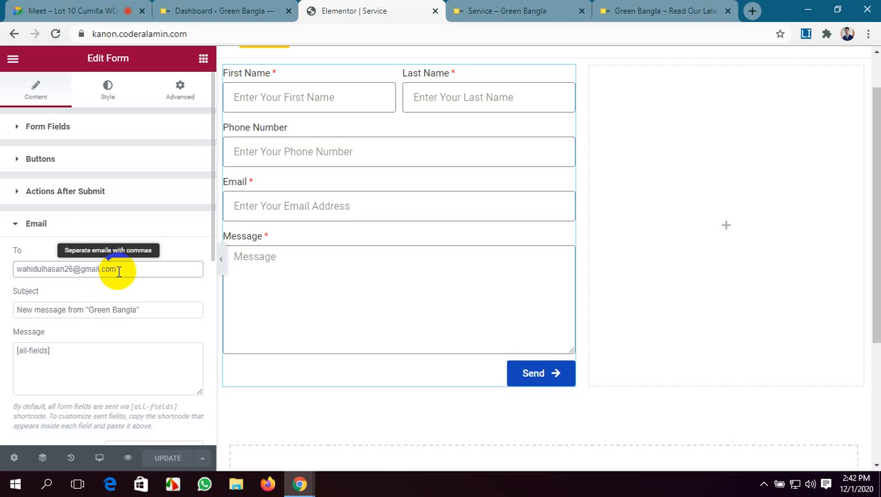
{"action": "scroll", "coordinate": [119, 270], "scroll_direction": "down", "scroll_amount": 2}
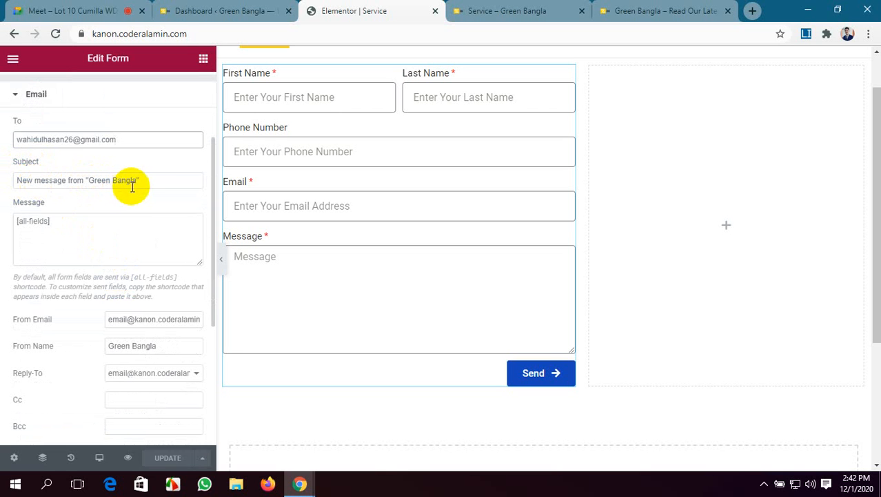
{"action": "left_click", "coordinate": [60, 219]}
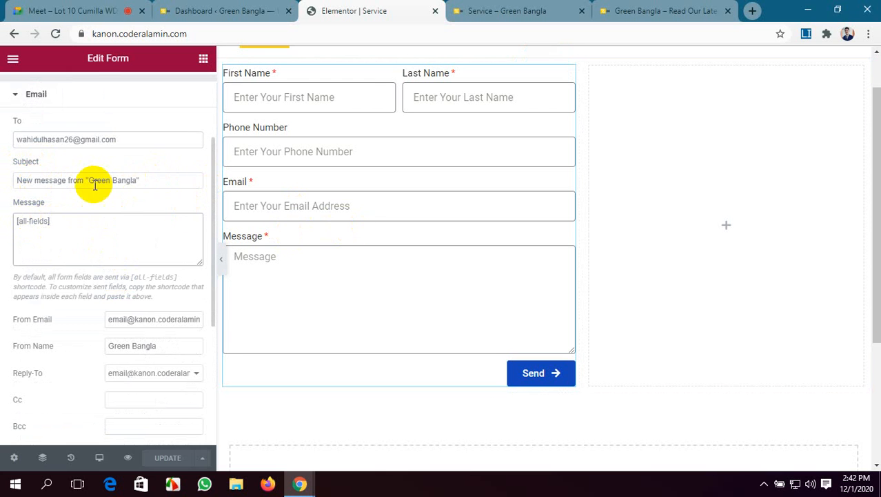
{"action": "scroll", "coordinate": [67, 183], "scroll_direction": "down", "scroll_amount": 2}
{"action": "scroll", "coordinate": [66, 183], "scroll_direction": "down", "scroll_amount": 2}
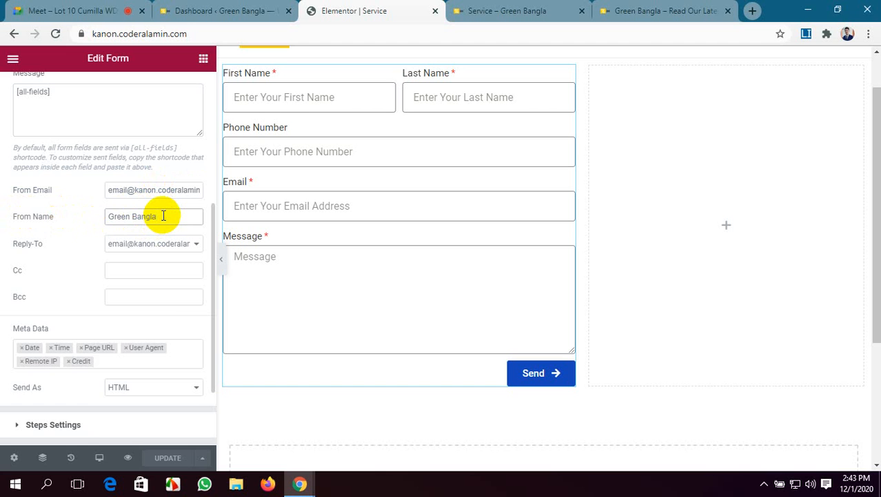
{"action": "scroll", "coordinate": [162, 216], "scroll_direction": "down", "scroll_amount": 1}
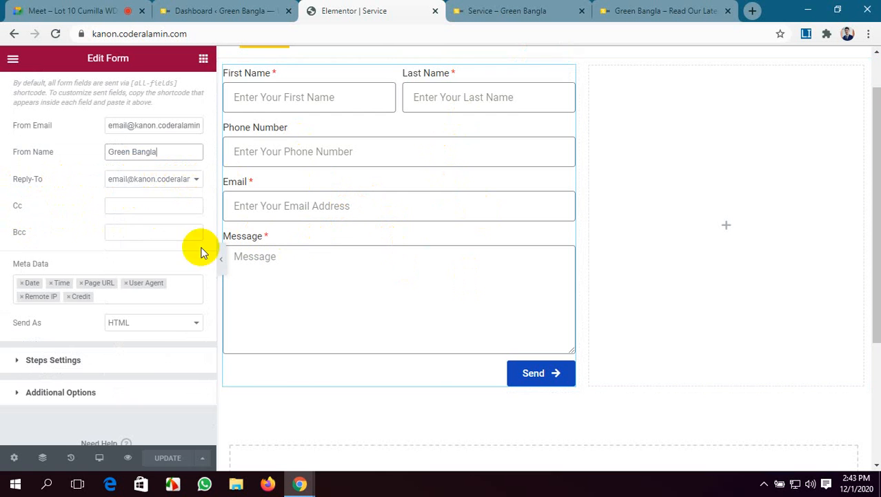
{"action": "scroll", "coordinate": [82, 216], "scroll_direction": "down", "scroll_amount": 1}
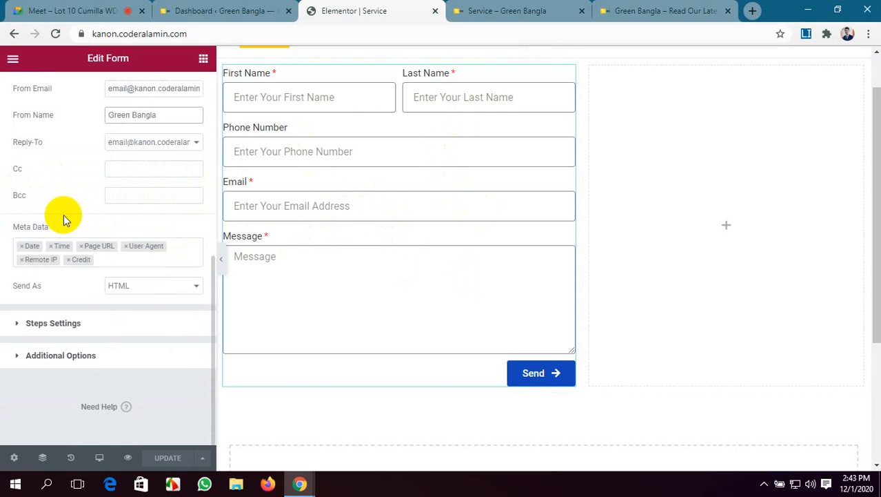
{"action": "left_click", "coordinate": [112, 170]}
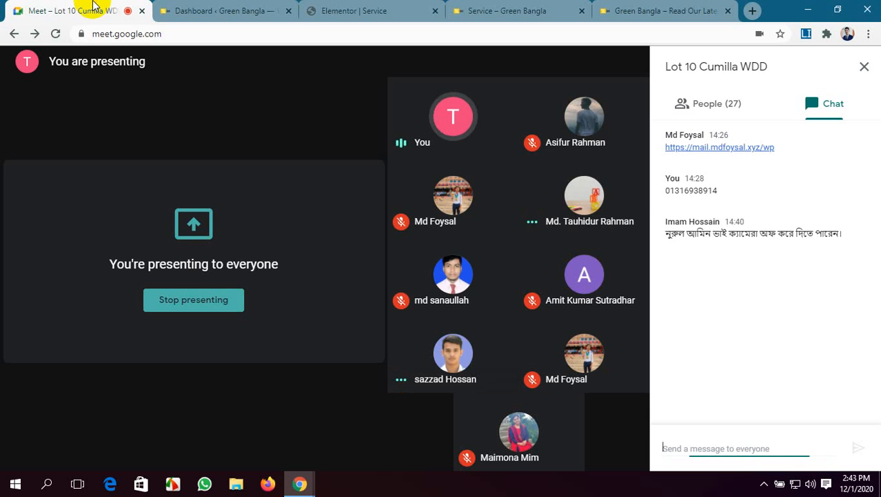
Step: Check the Google Meet call and return to the Cc setting of the form's email in the Elementor editor
{"action": "left_click", "coordinate": [96, 8]}
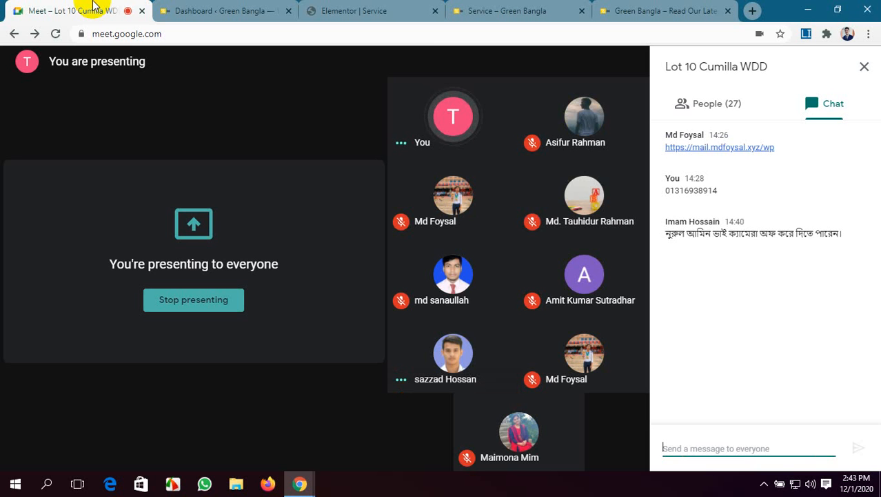
{"action": "left_click", "coordinate": [493, 10]}
{"action": "left_click", "coordinate": [368, 8]}
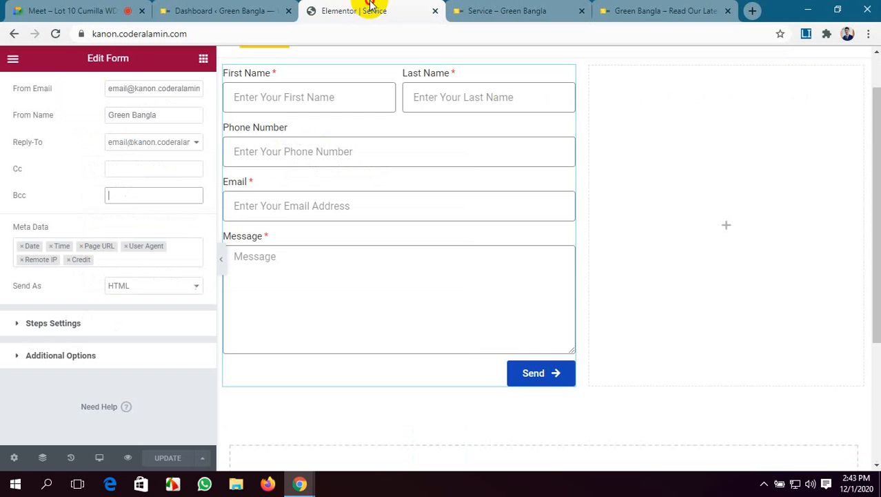
{"action": "left_click", "coordinate": [111, 168]}
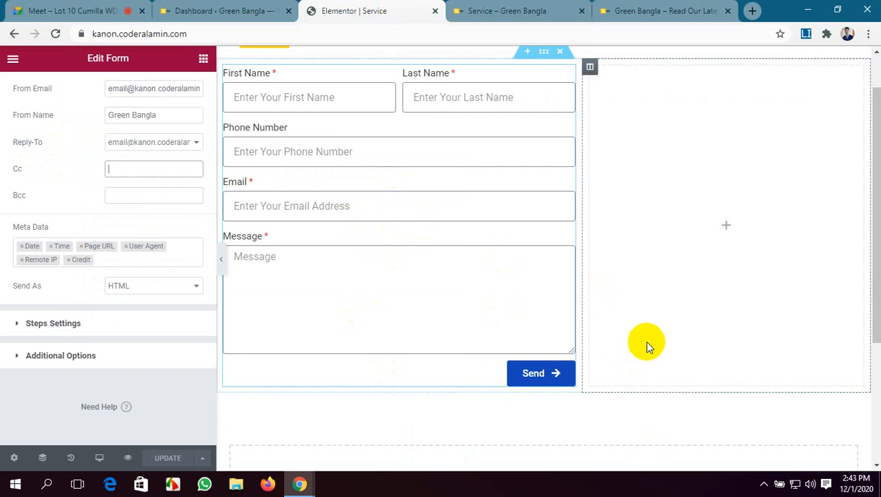
{"action": "left_click", "coordinate": [124, 169]}
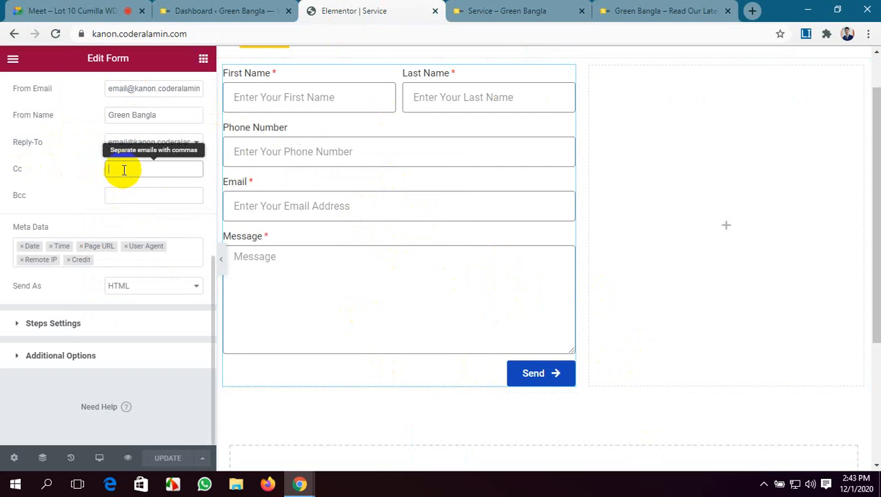
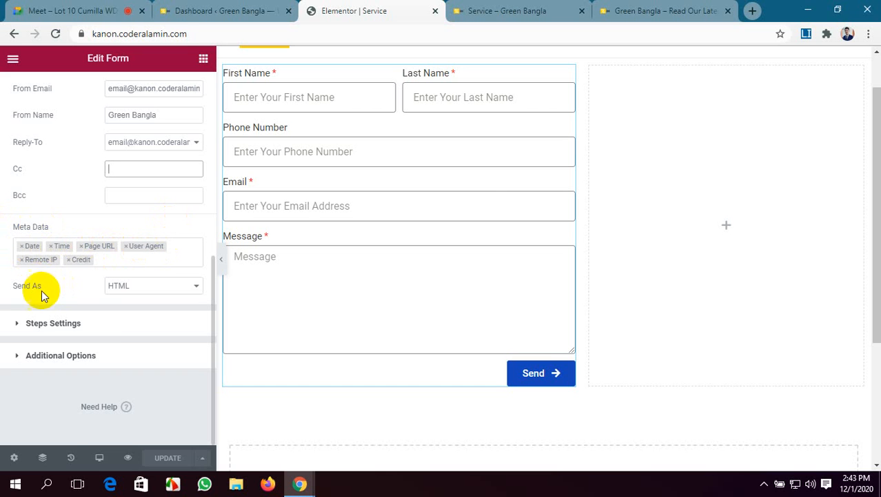
Step: Try Plain as the Send As format of the form's email and restore HTML
{"action": "left_click", "coordinate": [181, 285]}
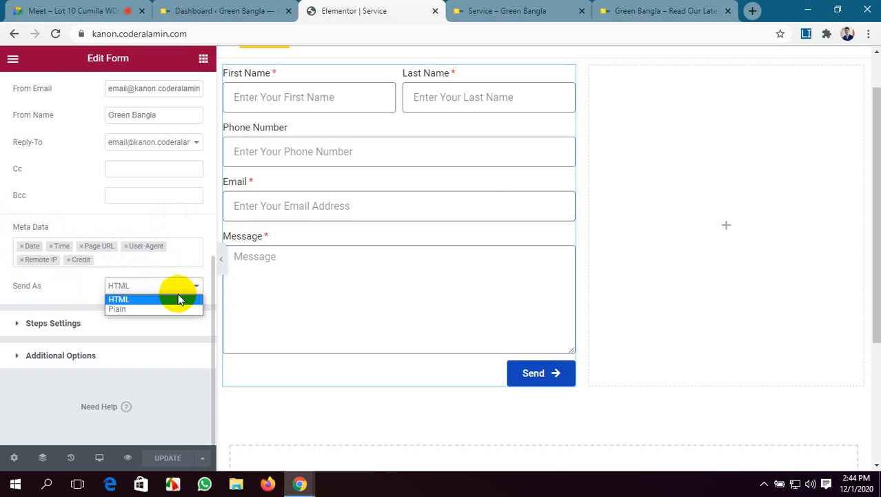
{"action": "left_click", "coordinate": [173, 310]}
{"action": "left_click", "coordinate": [185, 289]}
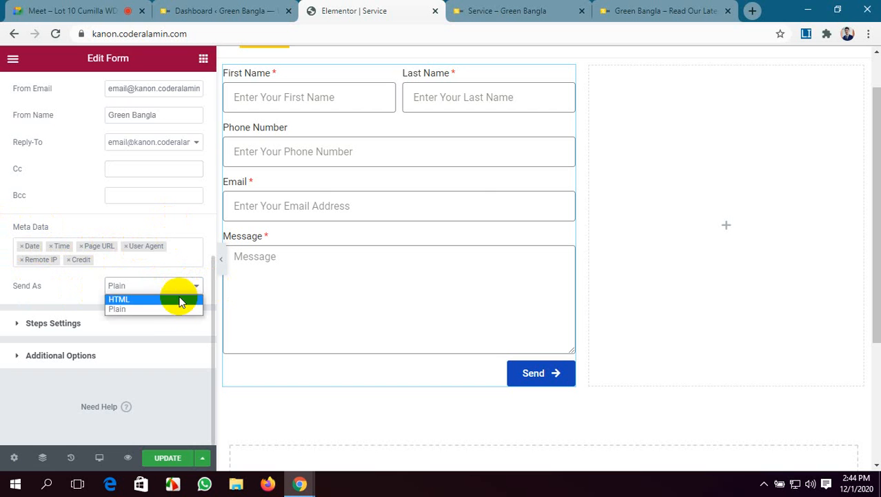
{"action": "left_click", "coordinate": [181, 301]}
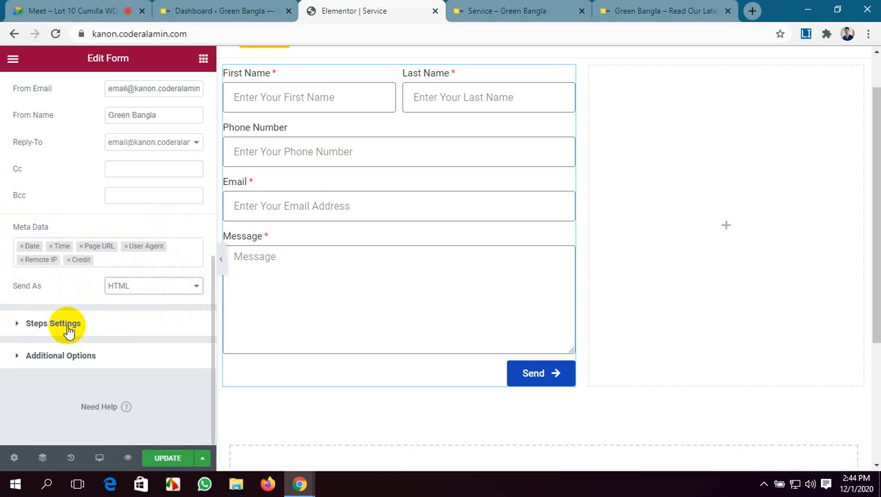
Step: Save the page, check the form on the live Service page, and return to the Elementor editor
{"action": "left_click", "coordinate": [178, 458]}
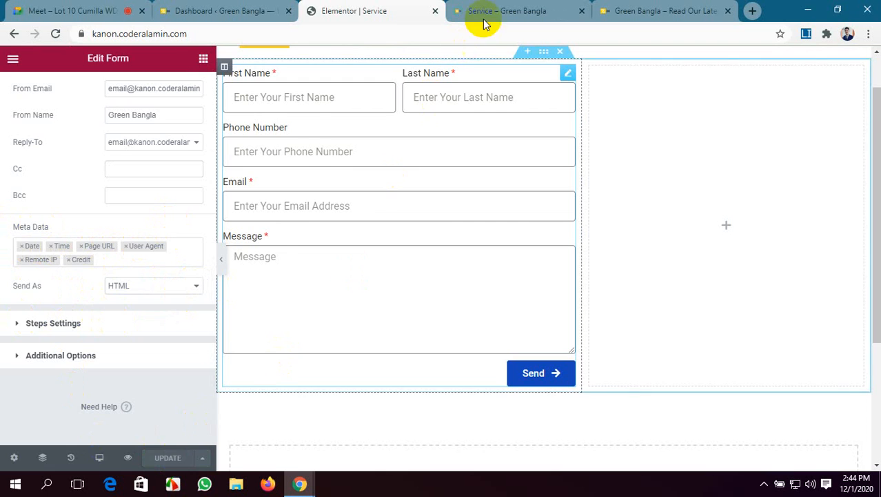
{"action": "left_click", "coordinate": [507, 10]}
{"action": "scroll", "coordinate": [213, 389], "scroll_direction": "down", "scroll_amount": 1}
{"action": "scroll", "coordinate": [213, 389], "scroll_direction": "up", "scroll_amount": 1}
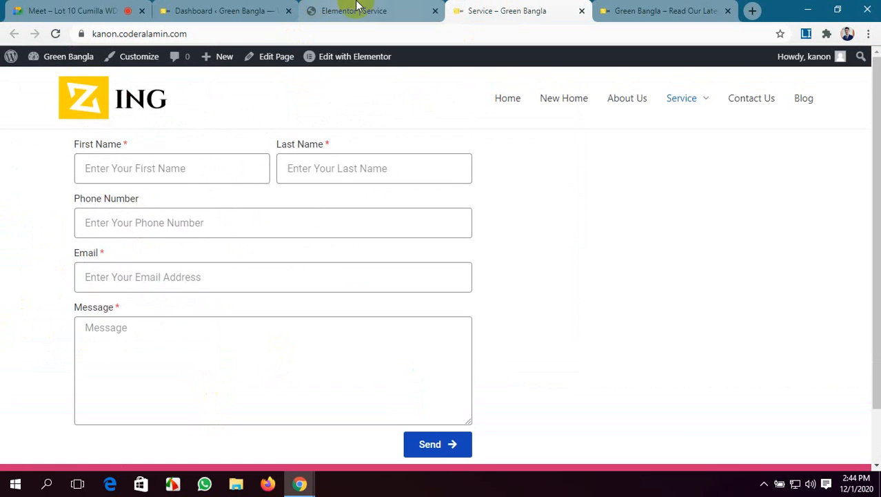
{"action": "left_click", "coordinate": [357, 9]}
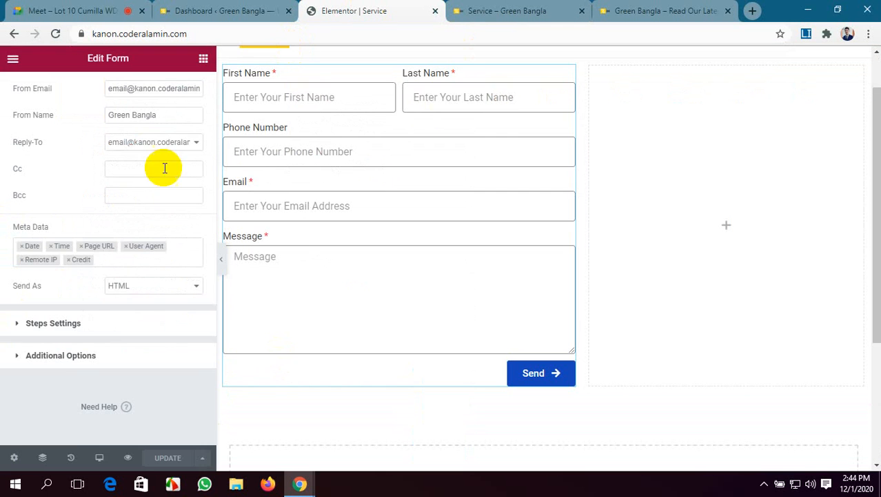
Step: Try the Square and Rounded shapes in the form's Steps Settings, keeping the Number & Text type
{"action": "left_click", "coordinate": [78, 328]}
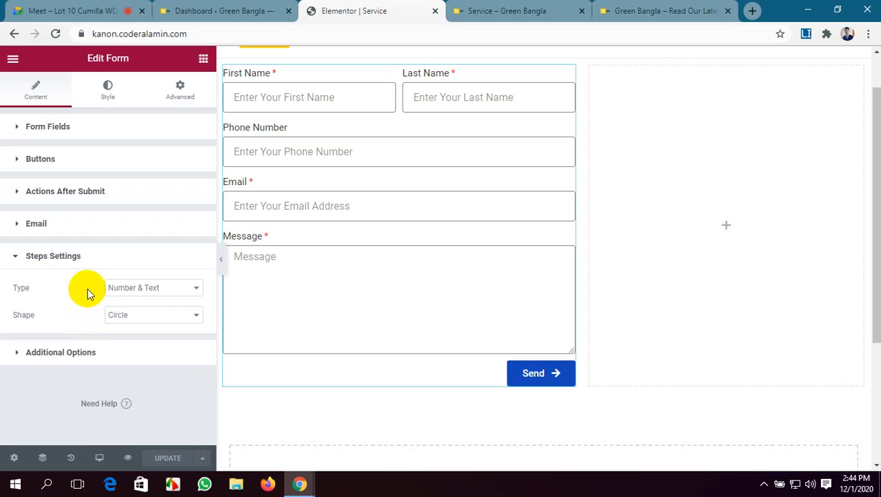
{"action": "left_click", "coordinate": [190, 290]}
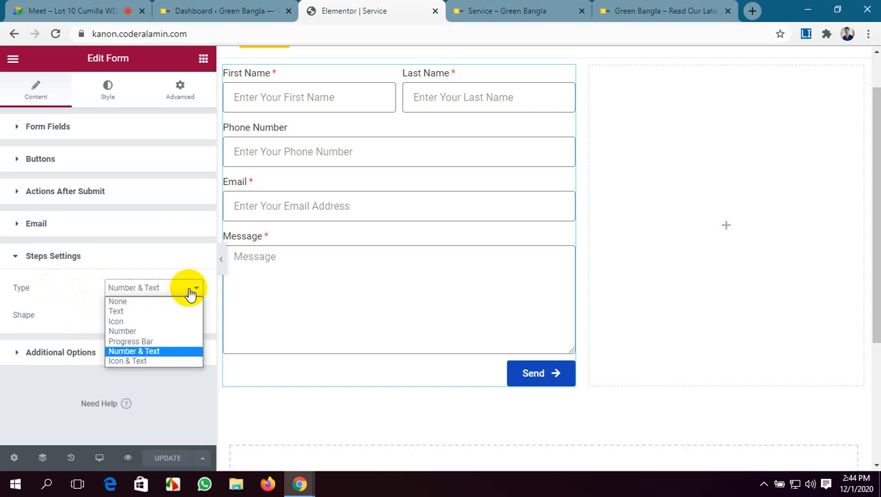
{"action": "left_click", "coordinate": [166, 351]}
{"action": "left_click", "coordinate": [138, 316]}
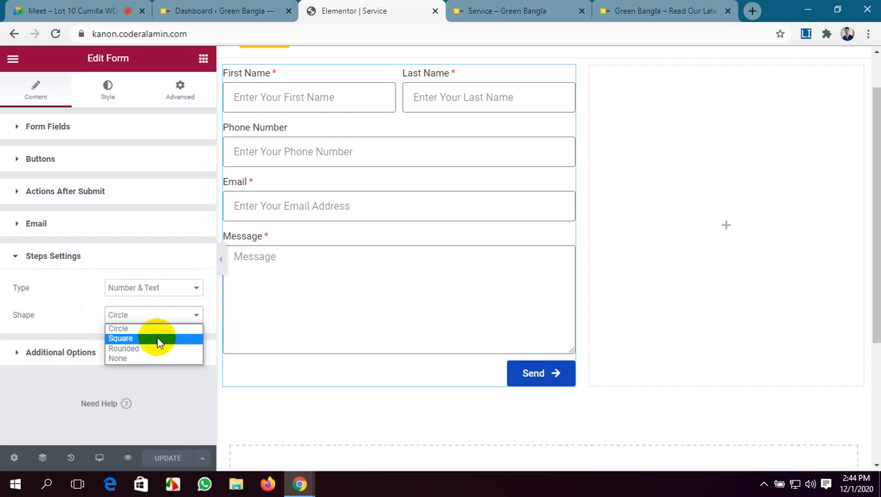
{"action": "left_click", "coordinate": [157, 338]}
{"action": "left_click", "coordinate": [163, 317]}
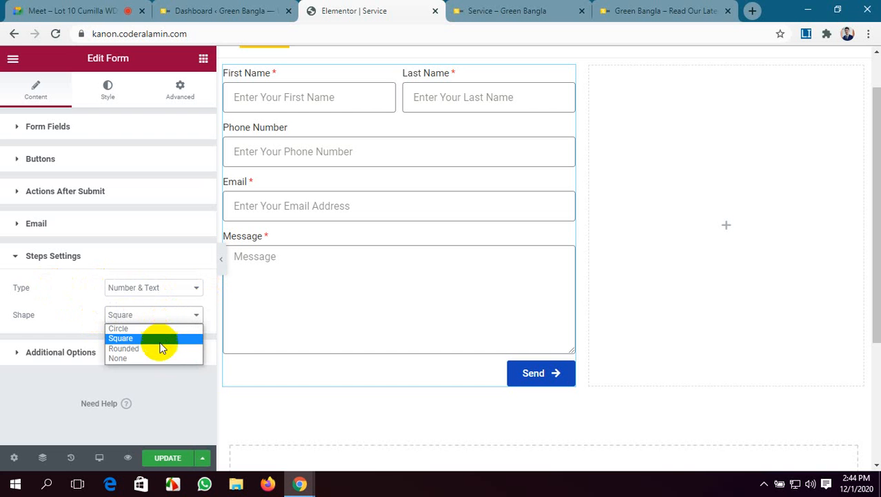
{"action": "left_click", "coordinate": [161, 348]}
{"action": "left_click", "coordinate": [28, 10]}
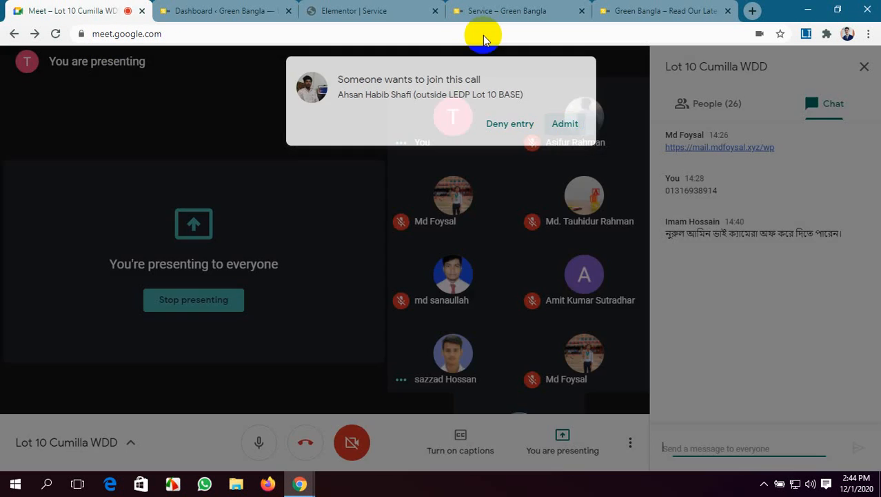
{"action": "left_click", "coordinate": [353, 10]}
{"action": "left_click", "coordinate": [224, 11]}
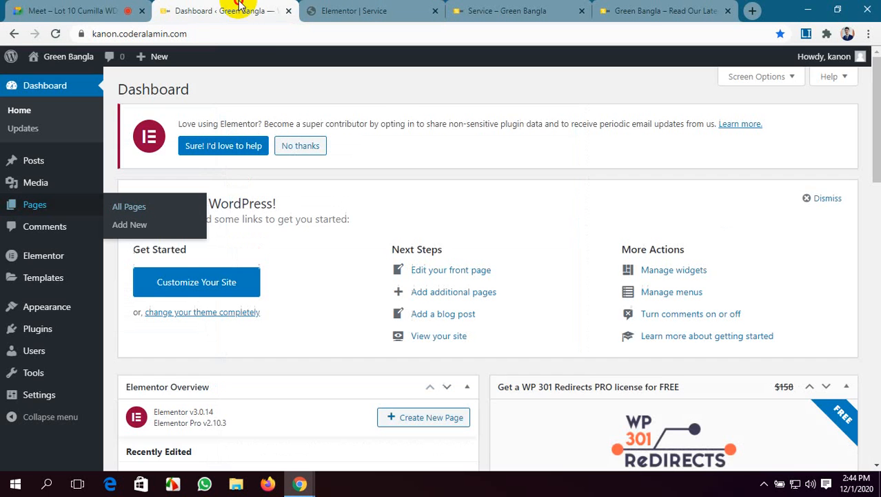
{"action": "left_click", "coordinate": [338, 11]}
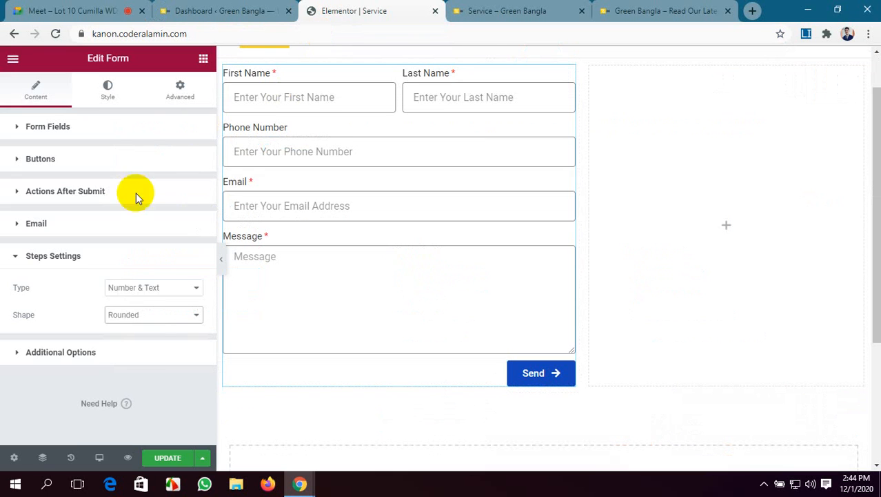
Step: Set the shape in the form's Steps Settings to Circle
{"action": "left_click", "coordinate": [157, 316]}
{"action": "left_click", "coordinate": [159, 335]}
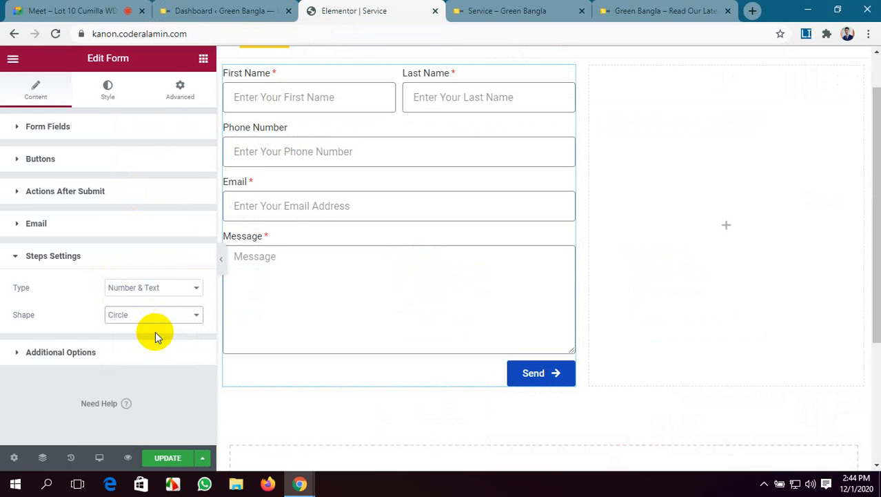
Step: Enable custom messages in the form's additional options and review the success, error, required and invalid message texts
{"action": "left_click", "coordinate": [110, 351]}
{"action": "scroll", "coordinate": [127, 303], "scroll_direction": "down", "scroll_amount": 1}
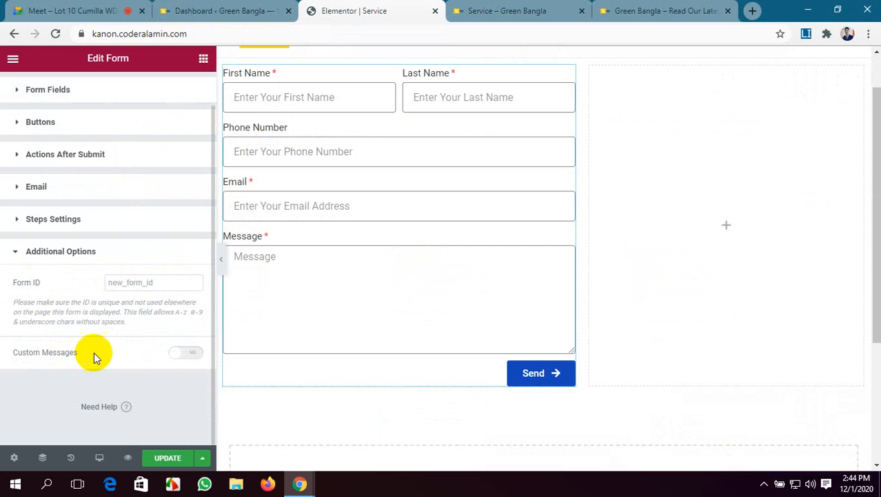
{"action": "left_click", "coordinate": [179, 353]}
{"action": "scroll", "coordinate": [118, 358], "scroll_direction": "down", "scroll_amount": 3}
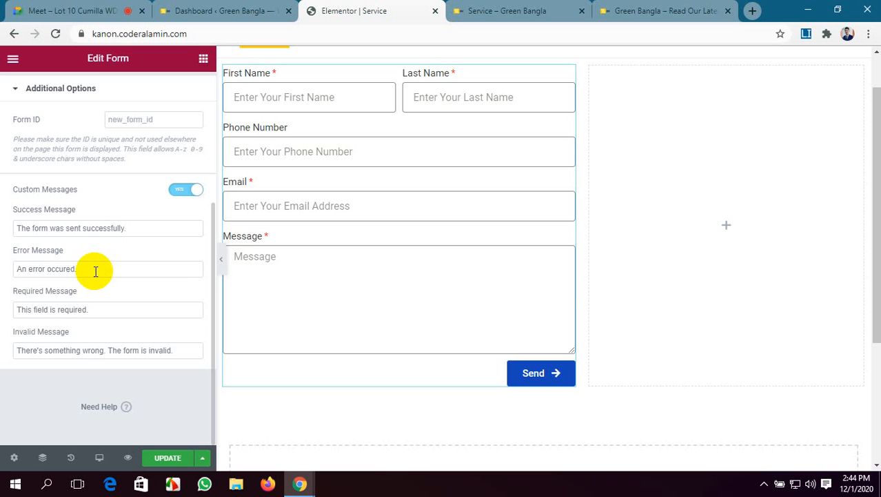
{"action": "left_click", "coordinate": [285, 151]}
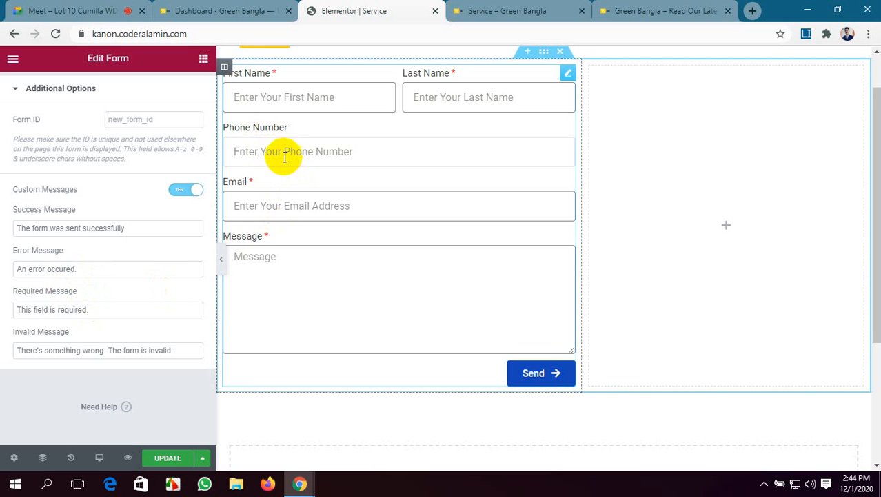
{"action": "left_click", "coordinate": [270, 201]}
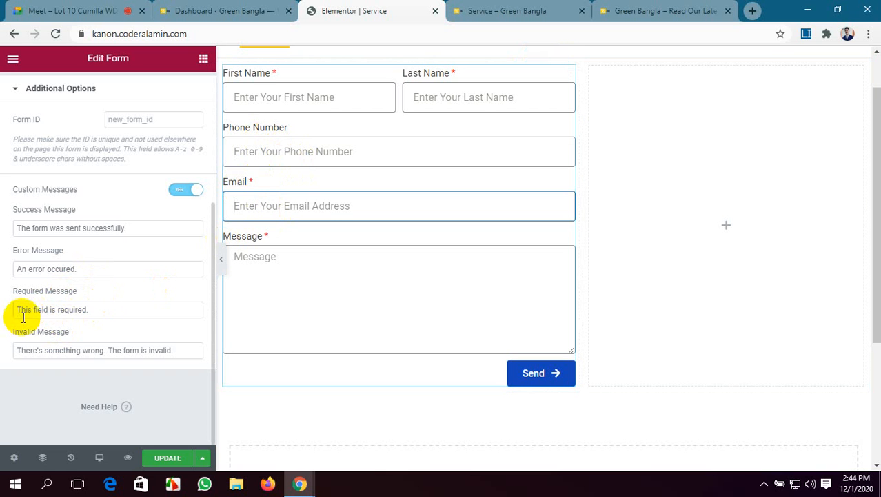
Step: Save the page with custom messages enabled and check the form's fields on the live Service page, returning to the Elementor editor
{"action": "scroll", "coordinate": [331, 220], "scroll_direction": "down", "scroll_amount": 1}
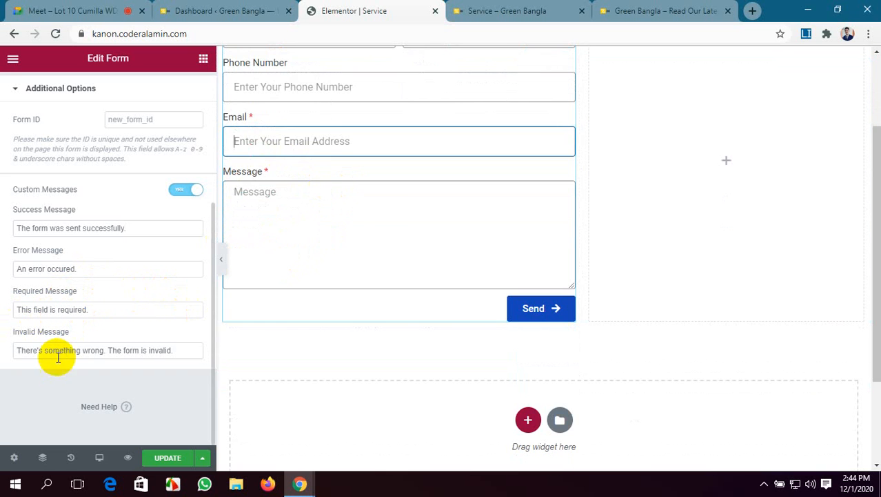
{"action": "left_click", "coordinate": [309, 211]}
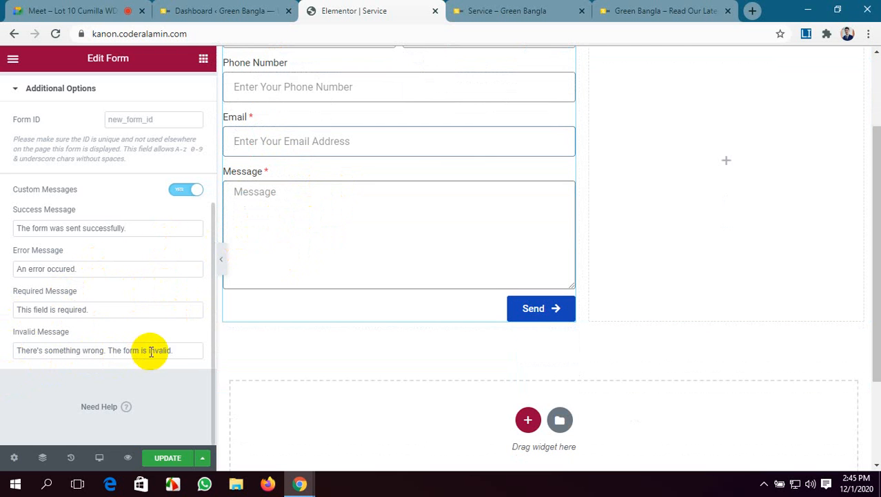
{"action": "left_click", "coordinate": [330, 204]}
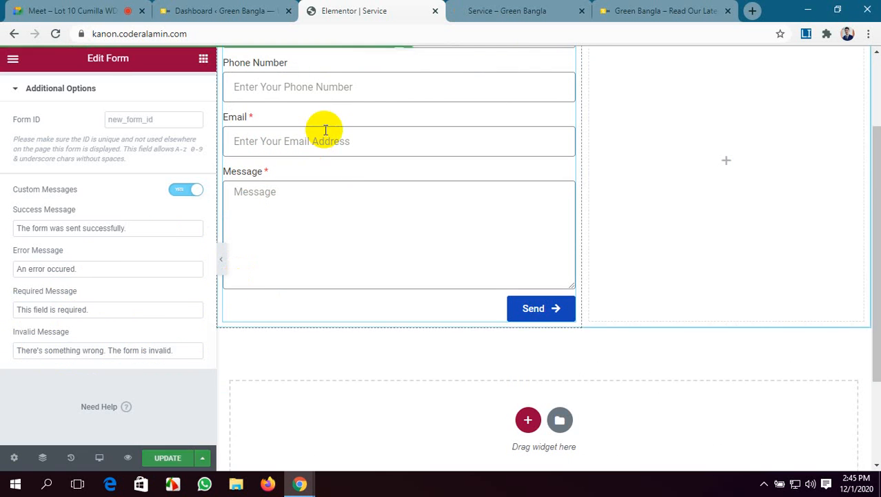
{"action": "left_click", "coordinate": [483, 11]}
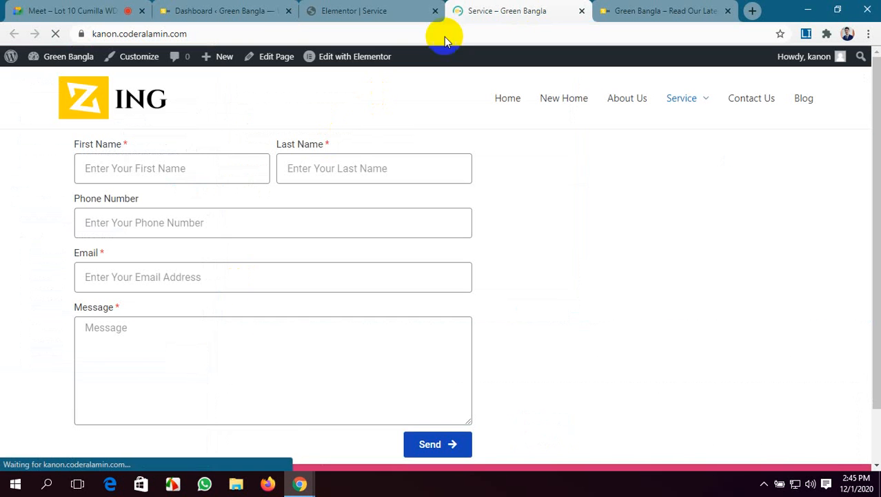
{"action": "left_click", "coordinate": [184, 163]}
{"action": "left_click", "coordinate": [198, 224]}
{"action": "left_click", "coordinate": [291, 173]}
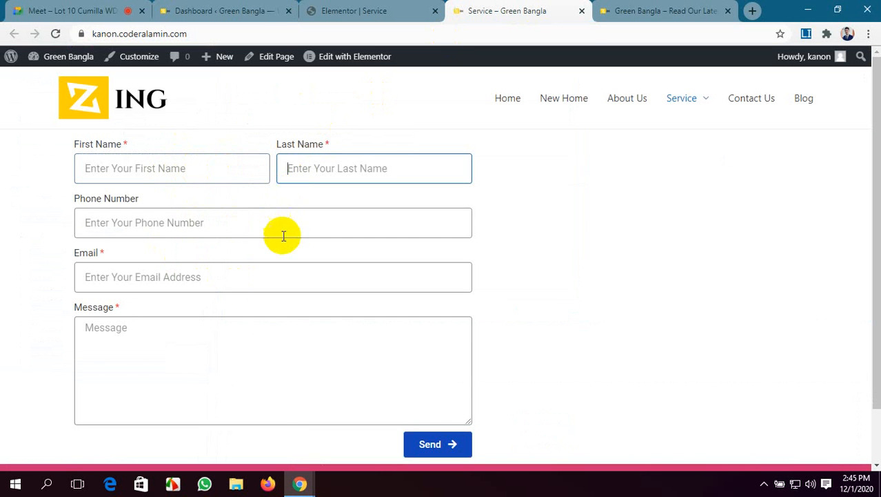
{"action": "left_click", "coordinate": [251, 276]}
{"action": "left_click", "coordinate": [236, 352]}
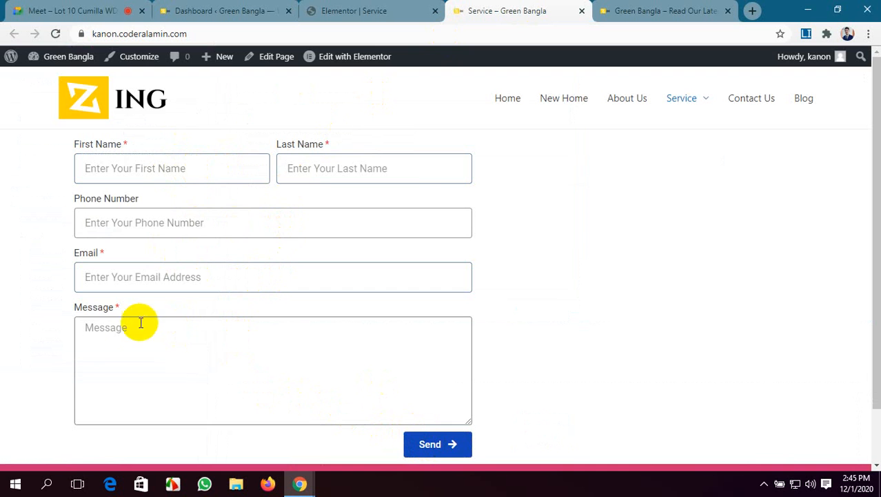
{"action": "left_click", "coordinate": [376, 6]}
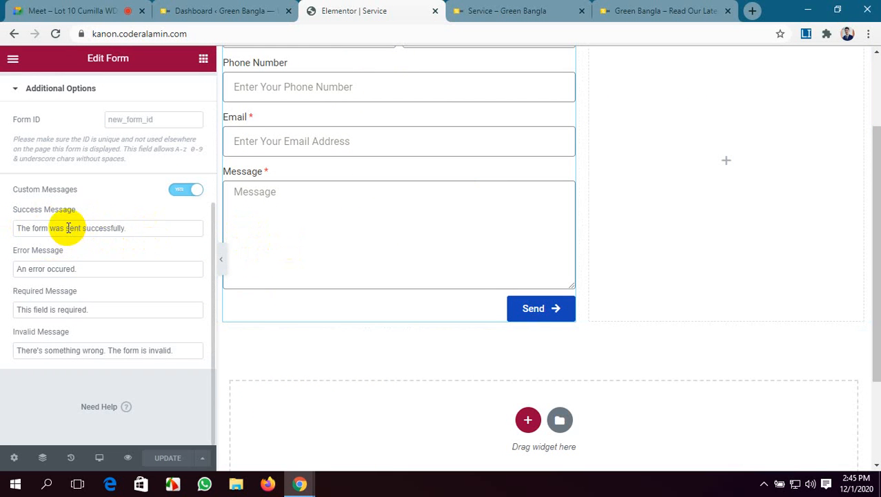
Step: Change the form's success message to "Your Message sent successfully." and save the page
{"action": "left_click_drag", "start_coordinate": [64, 228], "coordinate": [13, 230]}
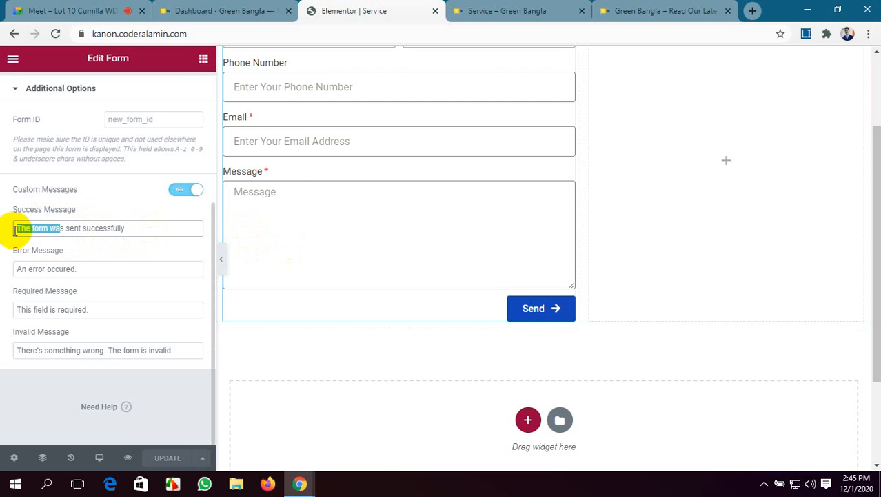
{"action": "type", "text": "Your"}
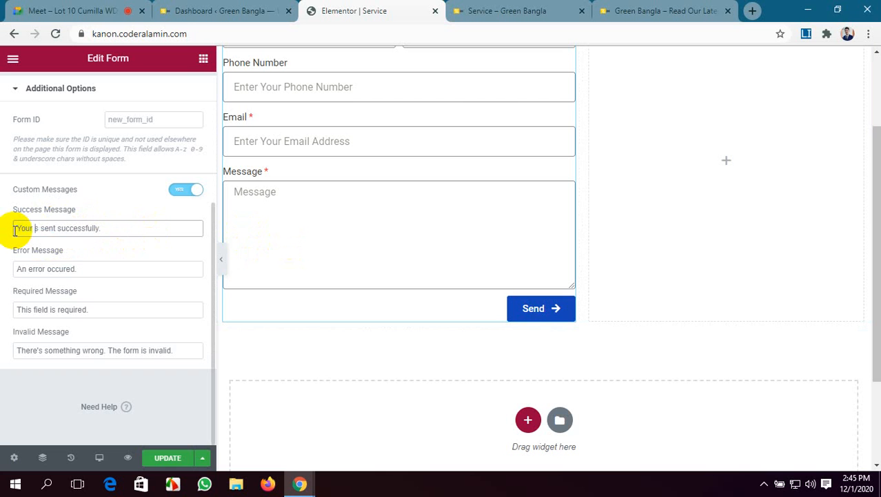
{"action": "scroll", "coordinate": [360, 141], "scroll_direction": "up", "scroll_amount": 2}
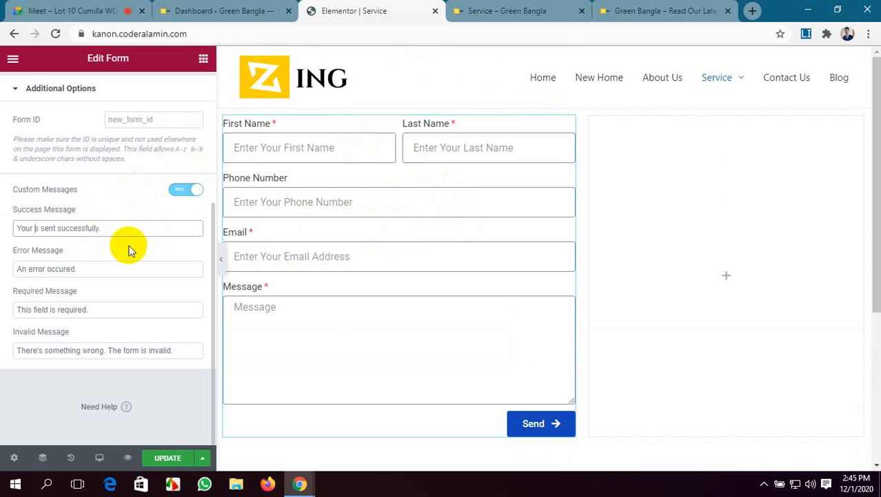
{"action": "left_click", "coordinate": [165, 119]}
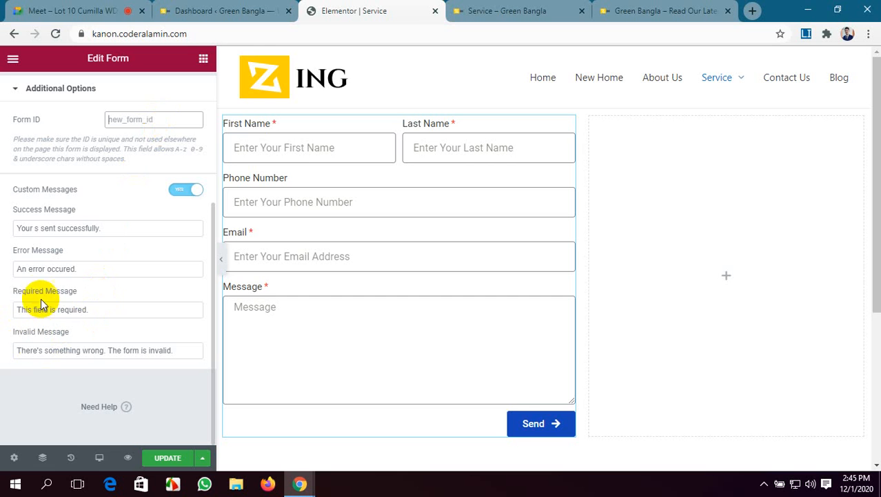
{"action": "left_click", "coordinate": [35, 229]}
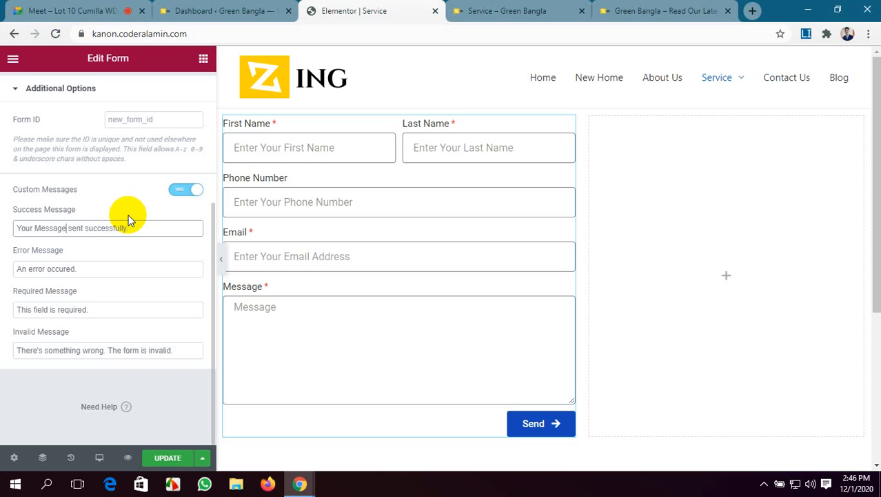
{"action": "left_click", "coordinate": [169, 457]}
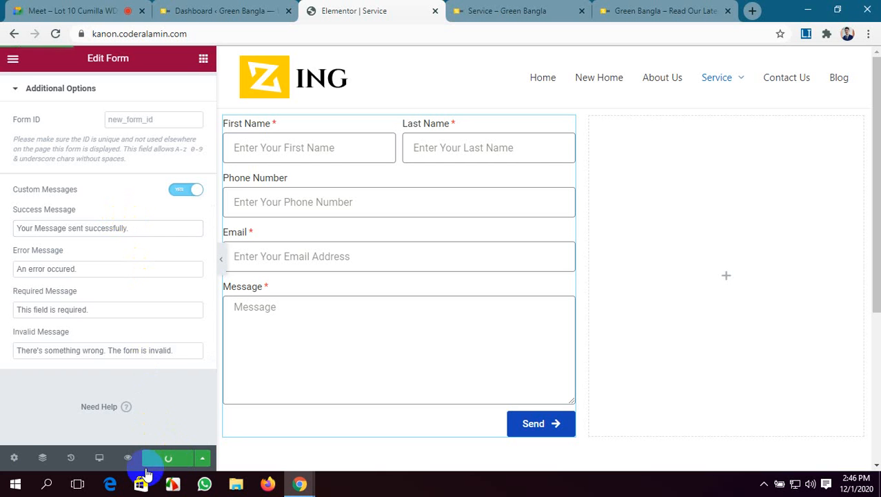
Step: Examine the name, phone, email and message fields of the form on the live Service page, then compare it with the editor
{"action": "scroll", "coordinate": [148, 255], "scroll_direction": "up", "scroll_amount": 3}
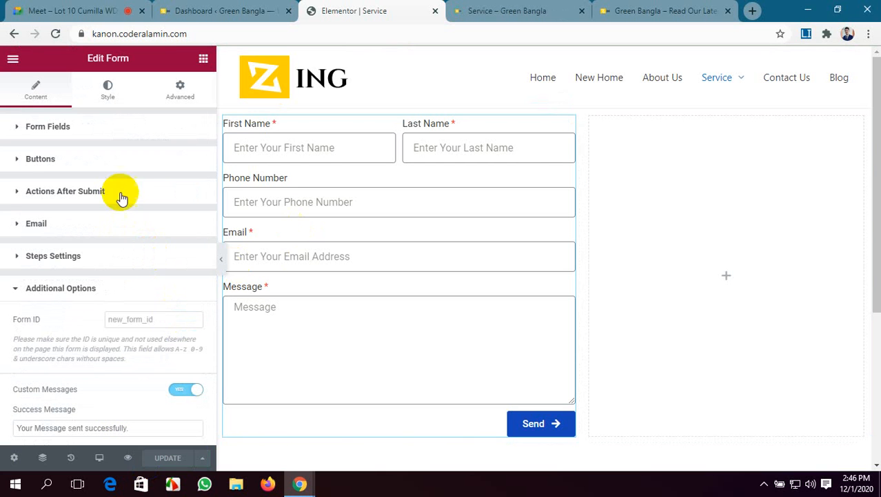
{"action": "left_click", "coordinate": [541, 11]}
{"action": "scroll", "coordinate": [134, 255], "scroll_direction": "down", "scroll_amount": 2}
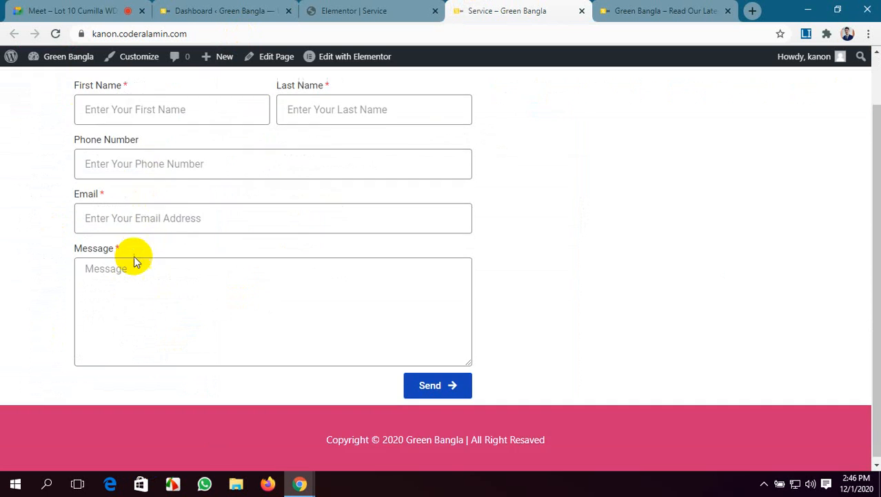
{"action": "scroll", "coordinate": [133, 255], "scroll_direction": "up", "scroll_amount": 1}
{"action": "scroll", "coordinate": [134, 255], "scroll_direction": "down", "scroll_amount": 1}
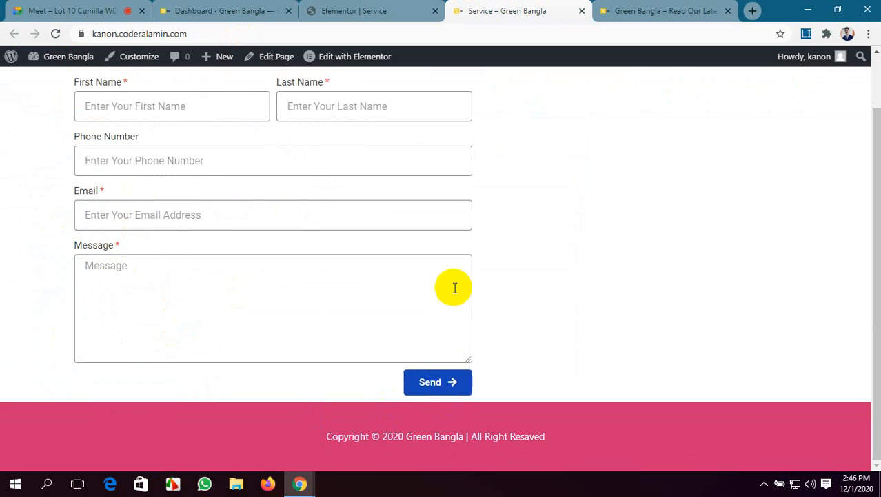
{"action": "scroll", "coordinate": [455, 288], "scroll_direction": "up", "scroll_amount": 1}
{"action": "left_click", "coordinate": [187, 169]}
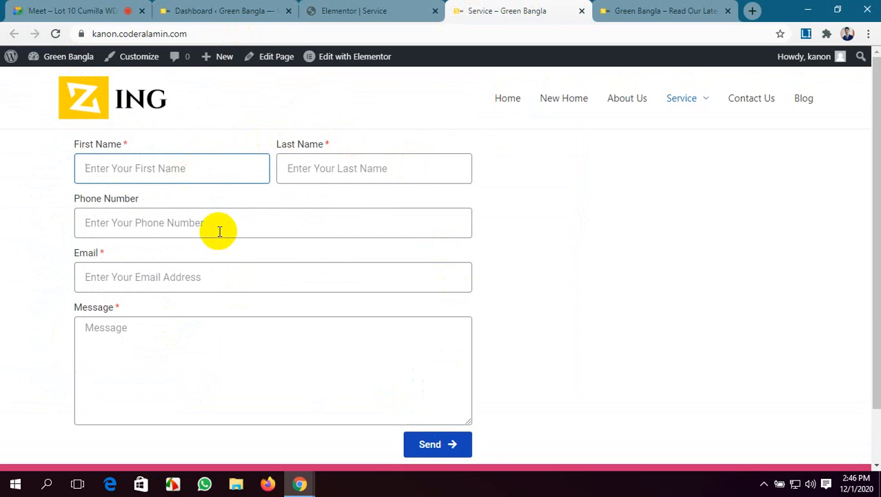
{"action": "left_click", "coordinate": [219, 231]}
{"action": "left_click", "coordinate": [200, 279]}
{"action": "left_click", "coordinate": [246, 334]}
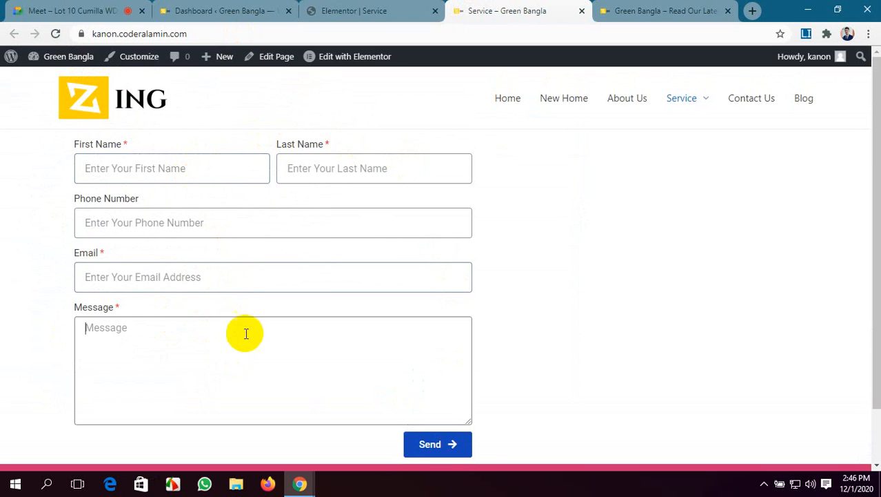
{"action": "left_click", "coordinate": [331, 10]}
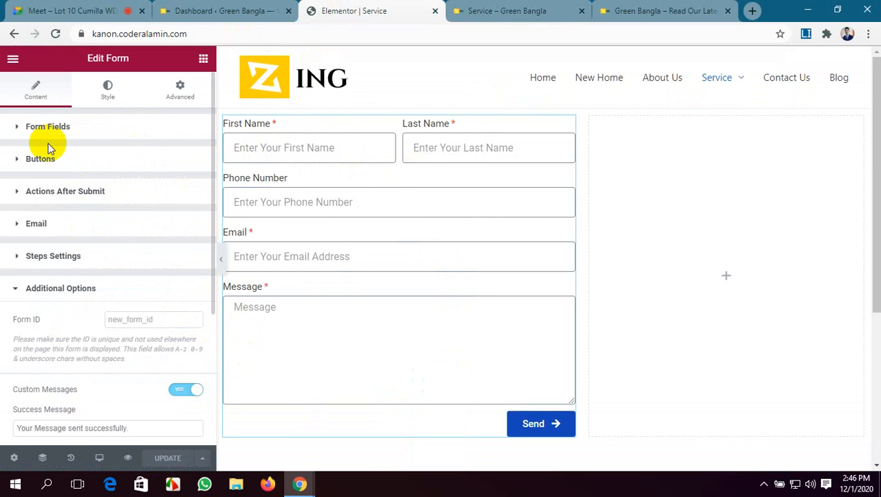
{"action": "left_click", "coordinate": [494, 6]}
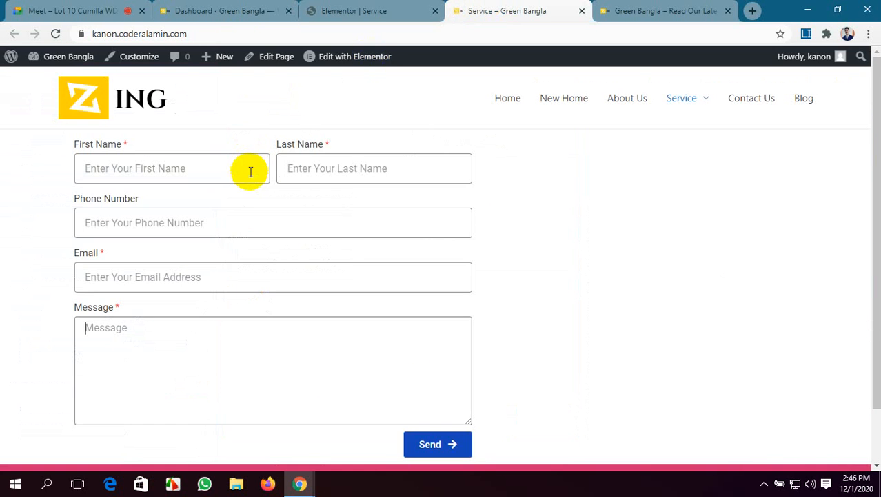
{"action": "left_click", "coordinate": [326, 6]}
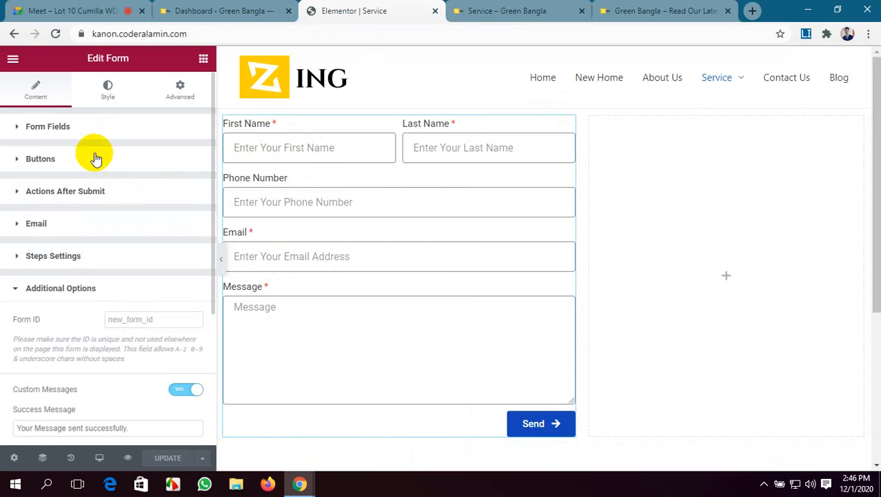
Step: Look through the form's style options for column and row gaps, labels and HTML fields
{"action": "left_click", "coordinate": [105, 93]}
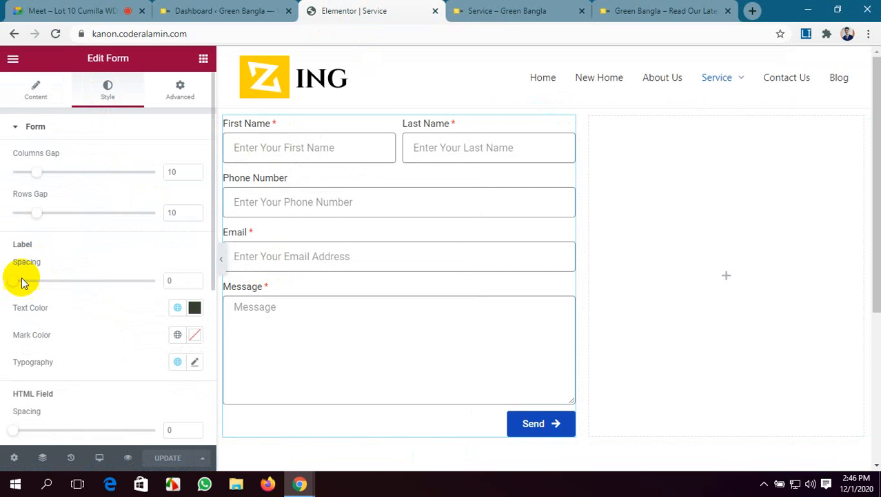
{"action": "scroll", "coordinate": [46, 221], "scroll_direction": "down", "scroll_amount": 3}
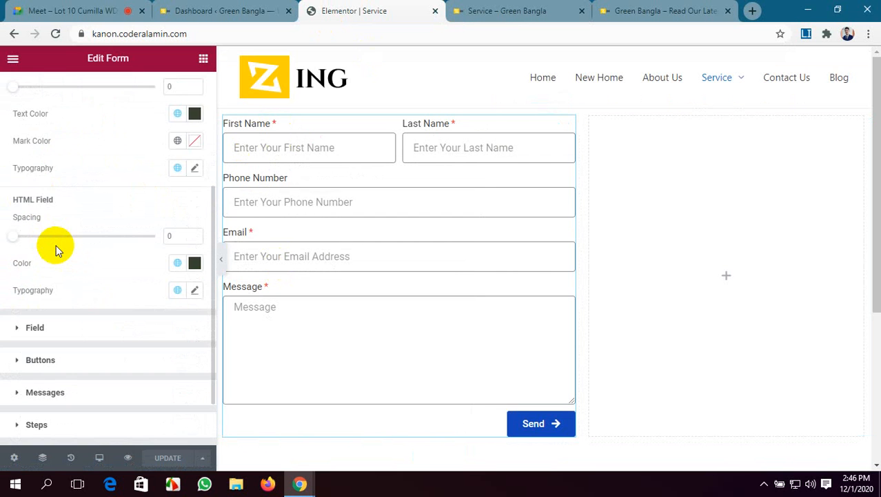
{"action": "scroll", "coordinate": [56, 250], "scroll_direction": "down", "scroll_amount": 1}
{"action": "scroll", "coordinate": [56, 250], "scroll_direction": "up", "scroll_amount": 4}
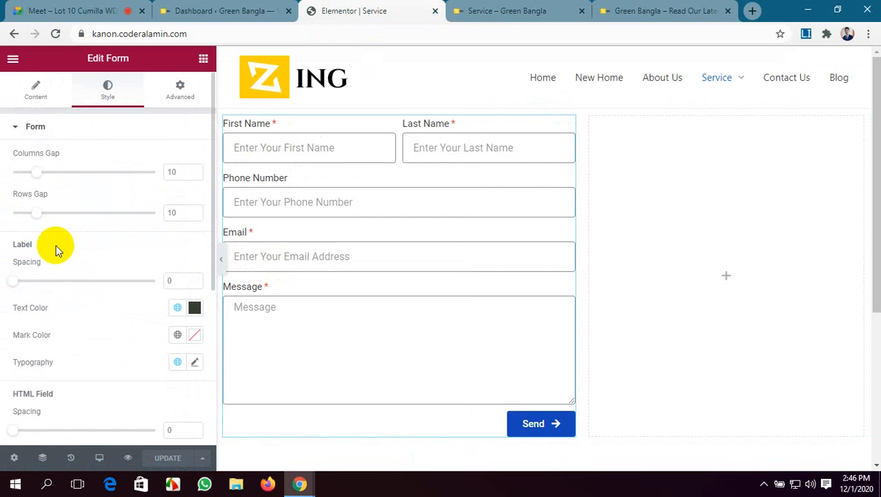
Step: Give the column containing the form a classic background with the purple smartphone image from the media library
{"action": "left_click", "coordinate": [224, 117]}
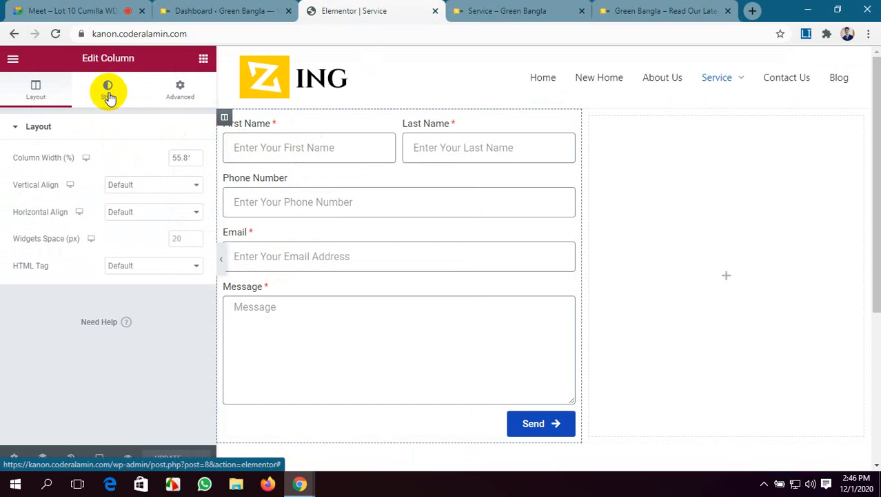
{"action": "left_click", "coordinate": [109, 96]}
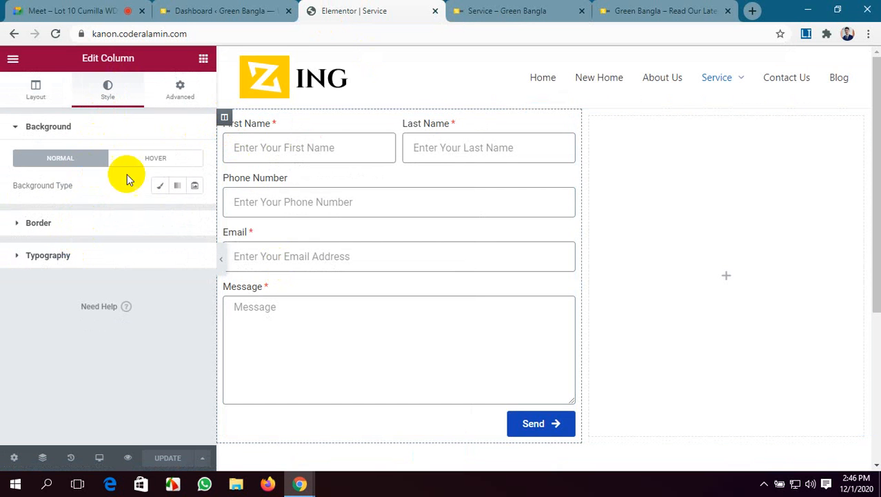
{"action": "left_click", "coordinate": [161, 186]}
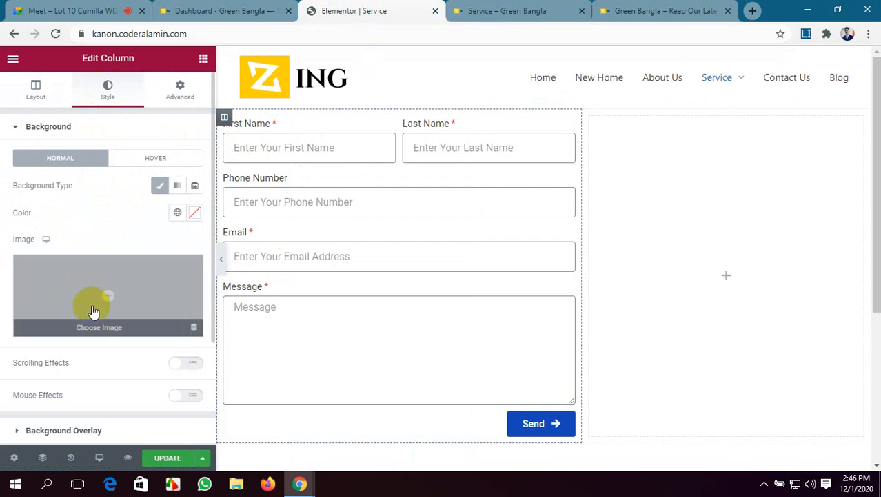
{"action": "left_click", "coordinate": [105, 297]}
{"action": "left_click", "coordinate": [75, 235]}
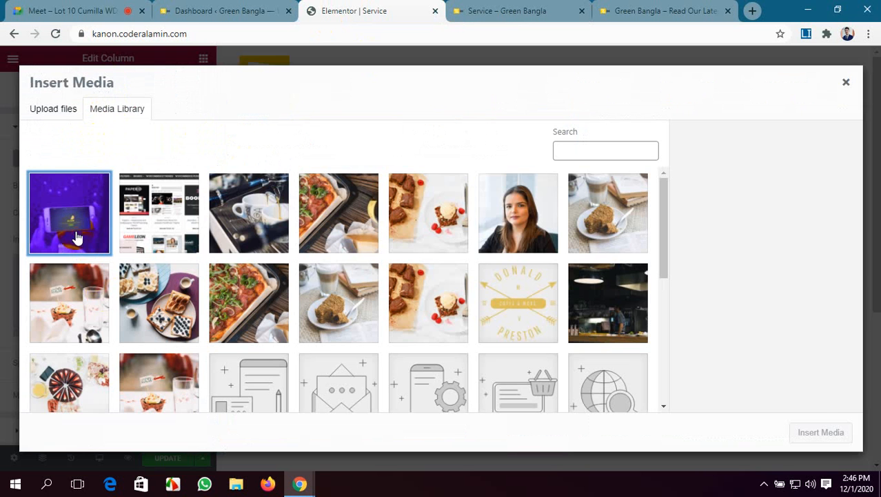
{"action": "left_click", "coordinate": [817, 432]}
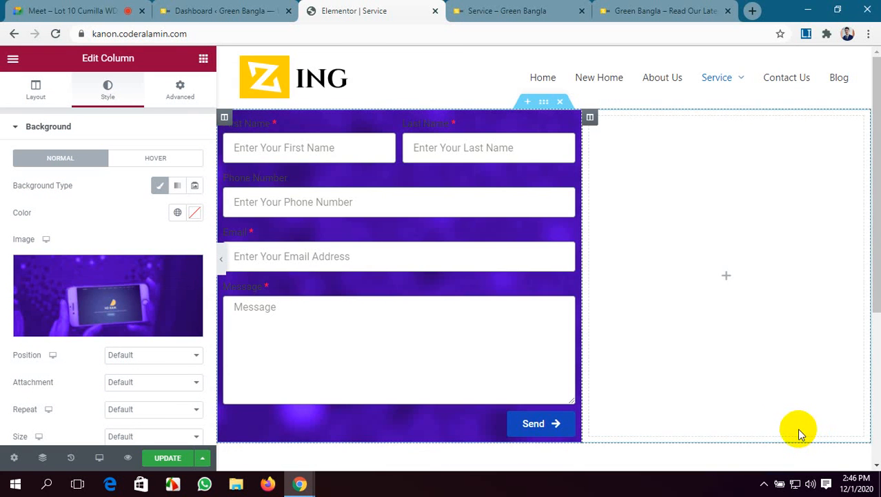
Step: Set the column's background image to Center Center position, Default attachment, No-repeat and Cover size
{"action": "scroll", "coordinate": [102, 270], "scroll_direction": "down", "scroll_amount": 1}
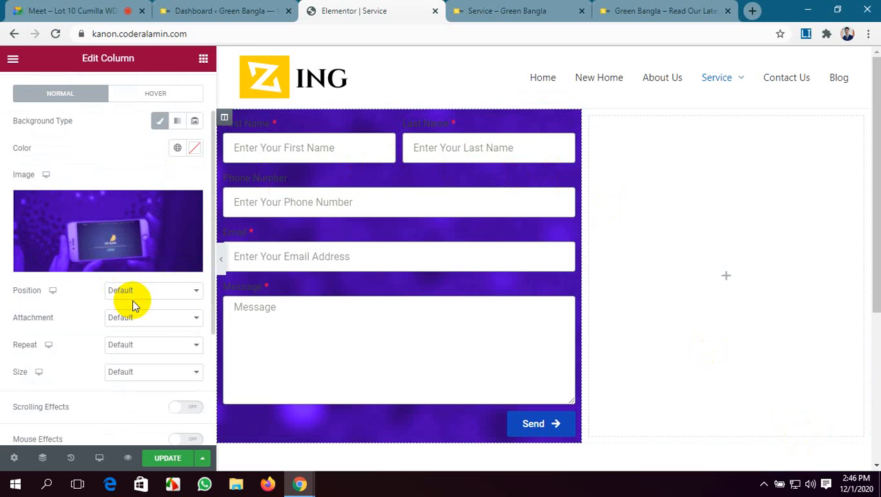
{"action": "left_click", "coordinate": [170, 293]}
{"action": "left_click", "coordinate": [163, 315]}
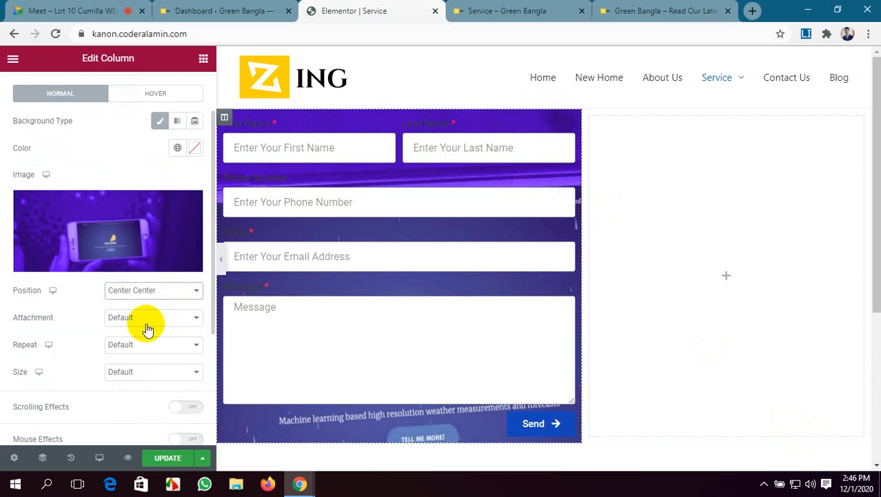
{"action": "left_click", "coordinate": [151, 317]}
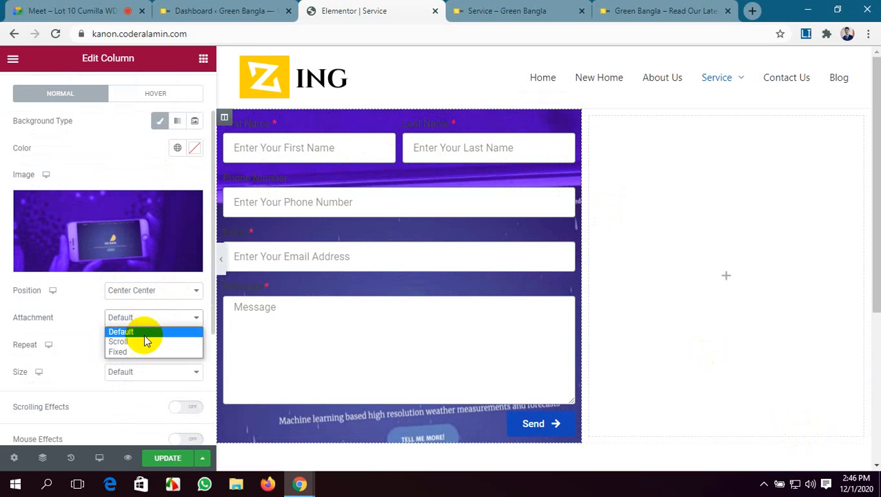
{"action": "left_click", "coordinate": [147, 332]}
{"action": "left_click", "coordinate": [150, 344]}
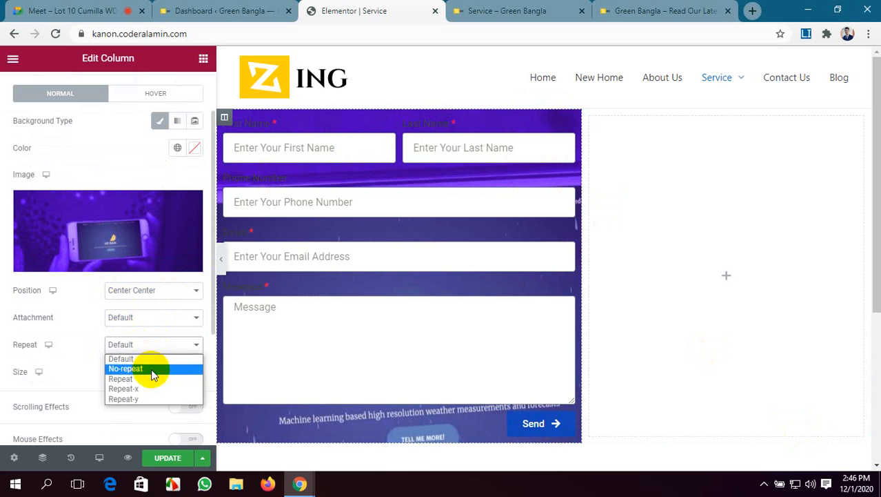
{"action": "left_click", "coordinate": [153, 370]}
{"action": "left_click", "coordinate": [153, 373]}
{"action": "left_click", "coordinate": [154, 403]}
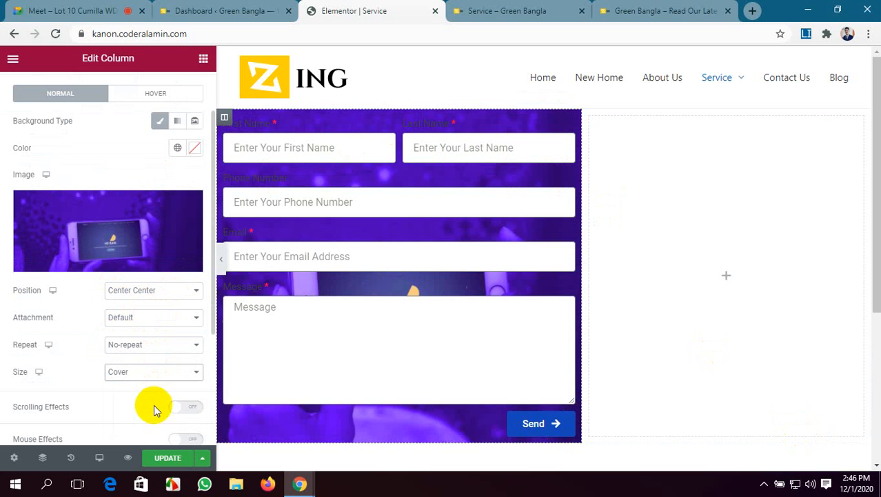
{"action": "scroll", "coordinate": [412, 225], "scroll_direction": "down", "scroll_amount": 3}
{"action": "scroll", "coordinate": [351, 216], "scroll_direction": "up", "scroll_amount": 3}
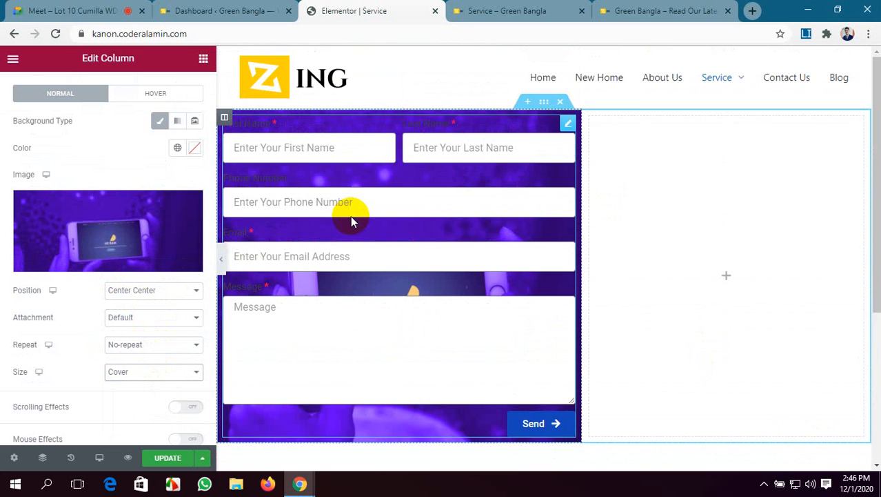
Step: Update the page, then reload the live Service page and check the form over its background image
{"action": "left_click", "coordinate": [168, 458]}
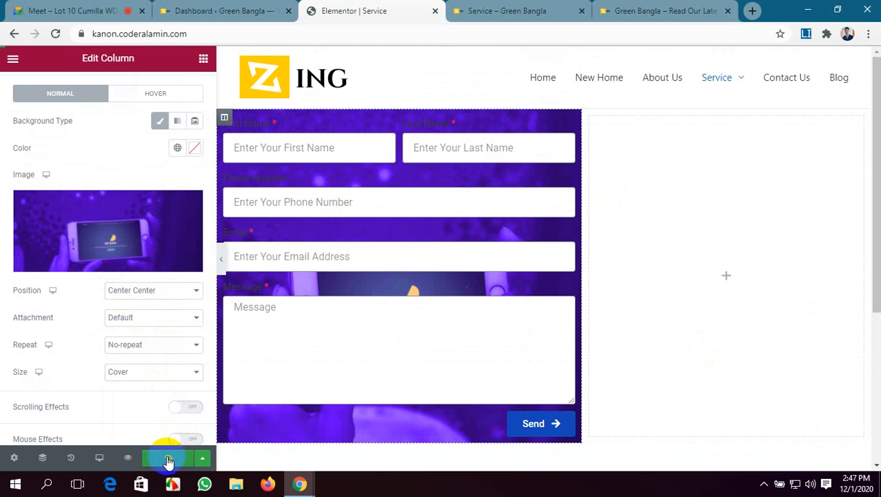
{"action": "left_click", "coordinate": [509, 10]}
{"action": "key", "text": "F5"}
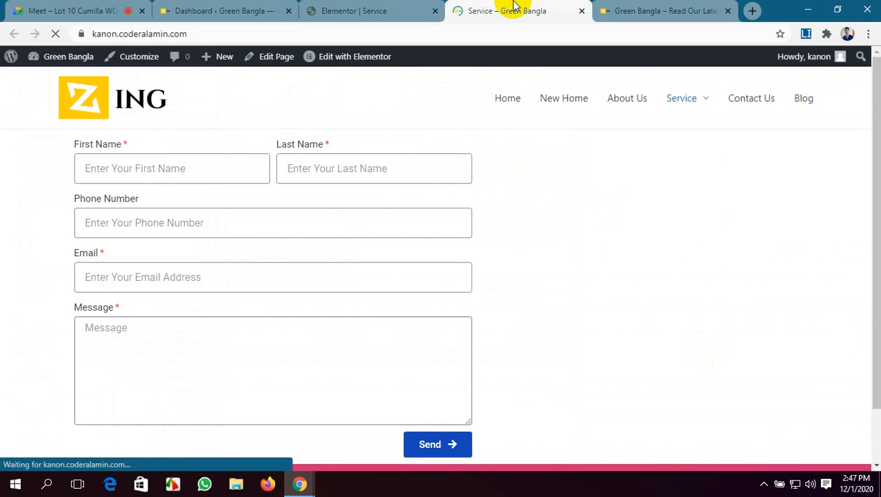
{"action": "scroll", "coordinate": [342, 193], "scroll_direction": "down", "scroll_amount": 2}
{"action": "scroll", "coordinate": [342, 194], "scroll_direction": "up", "scroll_amount": 1}
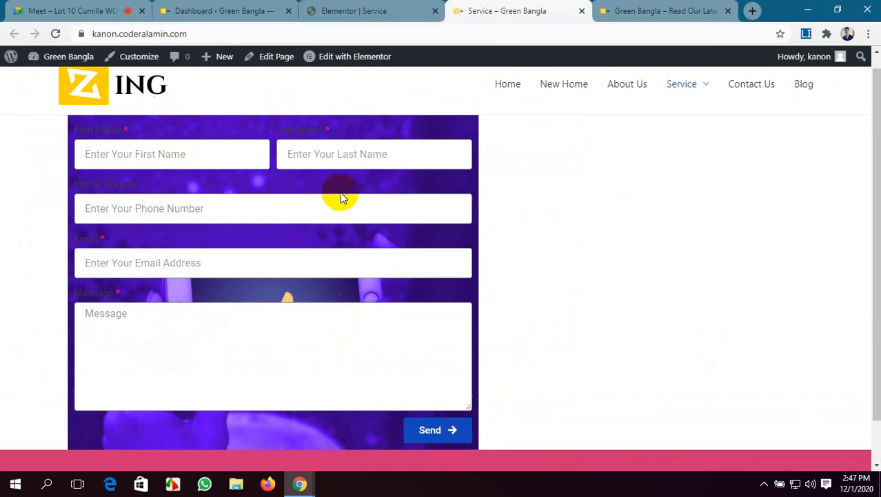
{"action": "scroll", "coordinate": [341, 195], "scroll_direction": "down", "scroll_amount": 1}
{"action": "scroll", "coordinate": [341, 194], "scroll_direction": "up", "scroll_amount": 1}
{"action": "scroll", "coordinate": [341, 194], "scroll_direction": "down", "scroll_amount": 1}
{"action": "scroll", "coordinate": [341, 194], "scroll_direction": "up", "scroll_amount": 1}
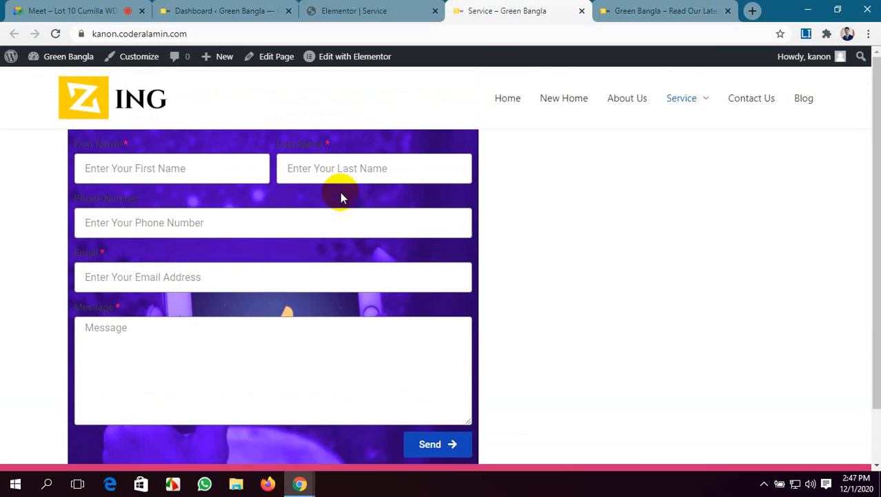
Step: Replace the form column's background image with foodiesfeed.com_meanwhile-in-the-kitchen-1.jpg from the media library
{"action": "left_click", "coordinate": [413, 7]}
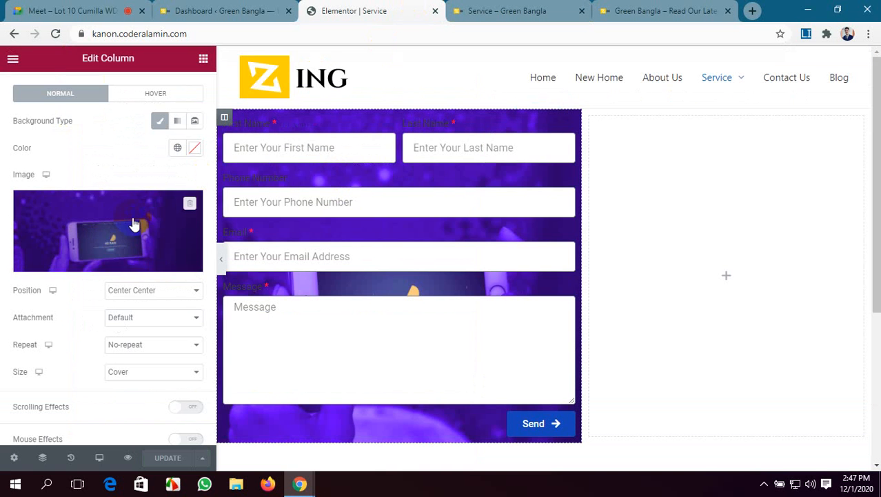
{"action": "left_click", "coordinate": [190, 205]}
{"action": "left_click", "coordinate": [112, 233]}
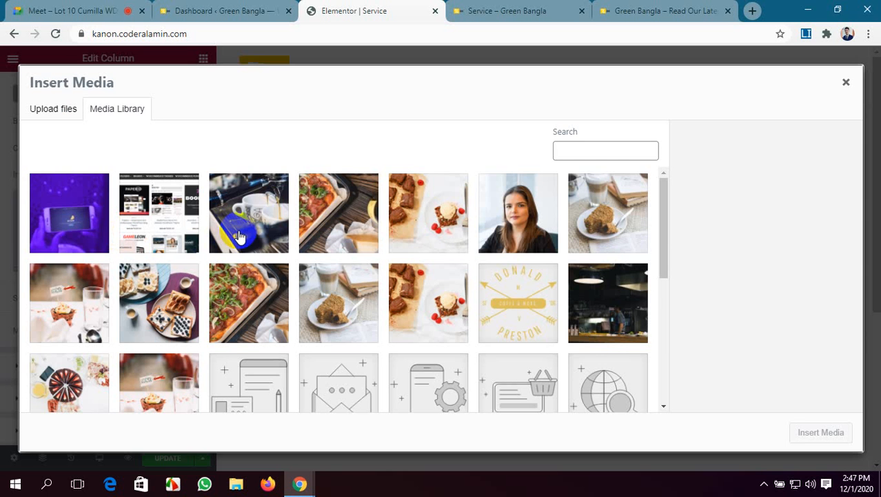
{"action": "scroll", "coordinate": [238, 236], "scroll_direction": "down", "scroll_amount": 3}
{"action": "scroll", "coordinate": [317, 236], "scroll_direction": "up", "scroll_amount": 1}
{"action": "left_click", "coordinate": [628, 211]}
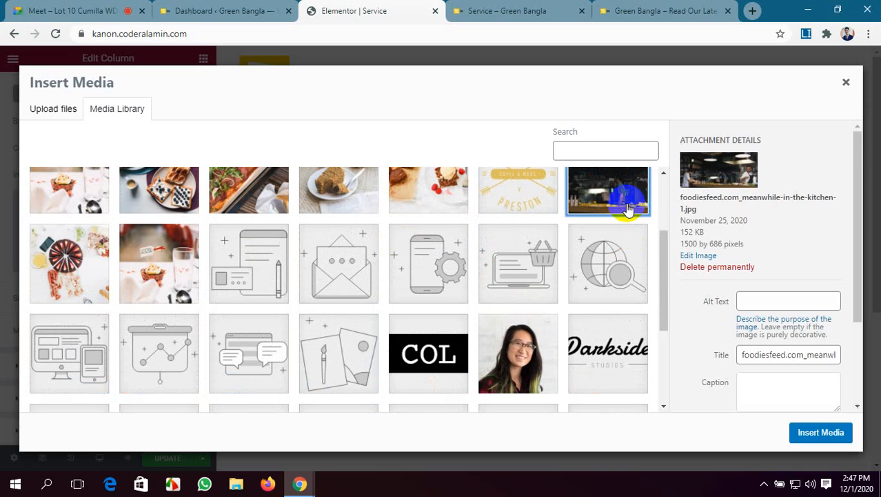
{"action": "left_click", "coordinate": [841, 431]}
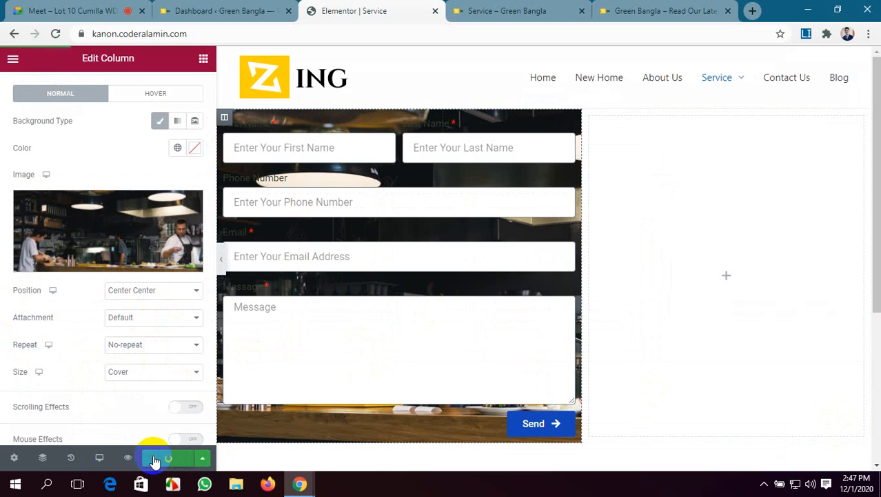
Step: Give the column a classic background overlay in the semi-transparent red #B13737A6
{"action": "scroll", "coordinate": [126, 317], "scroll_direction": "up", "scroll_amount": 1}
{"action": "scroll", "coordinate": [126, 317], "scroll_direction": "down", "scroll_amount": 4}
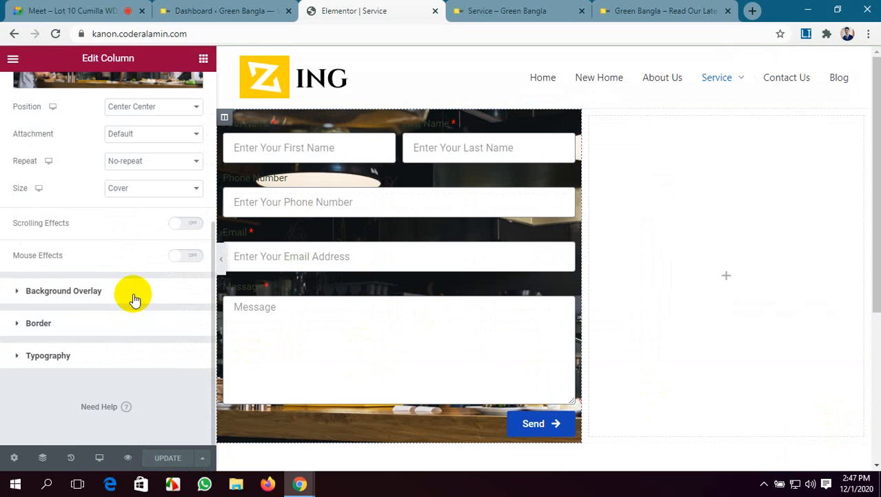
{"action": "left_click", "coordinate": [133, 296]}
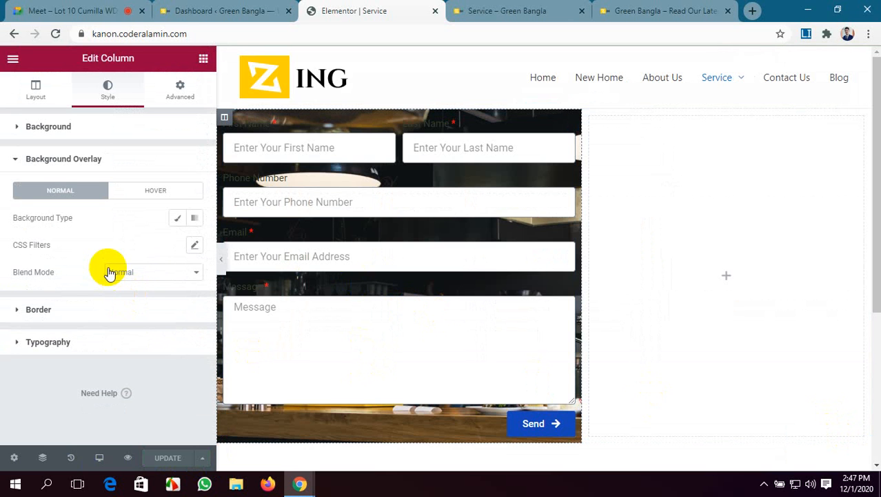
{"action": "left_click", "coordinate": [162, 276]}
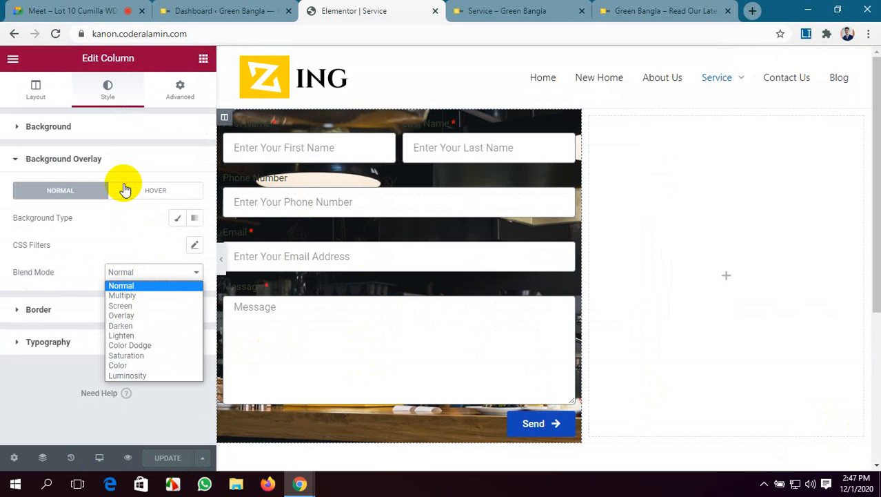
{"action": "left_click", "coordinate": [178, 219]}
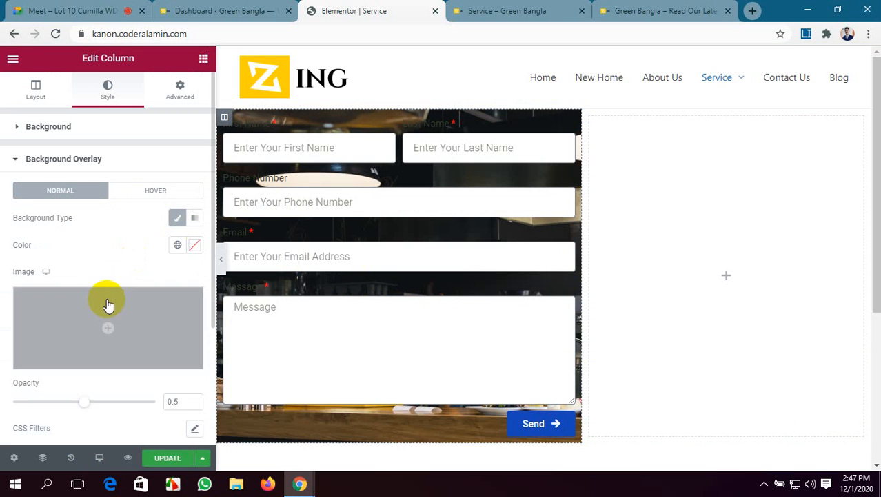
{"action": "left_click", "coordinate": [195, 246]}
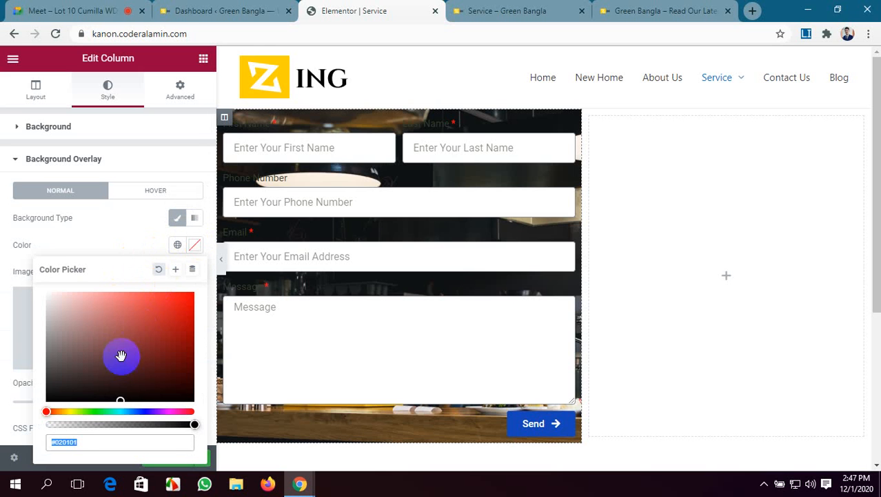
{"action": "left_click_drag", "start_coordinate": [120, 355], "coordinate": [139, 342]}
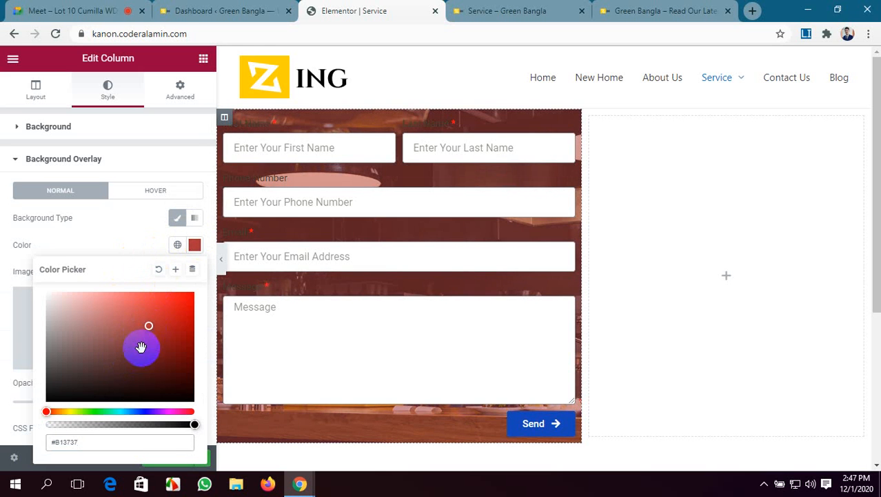
{"action": "left_click_drag", "start_coordinate": [193, 426], "coordinate": [150, 427]}
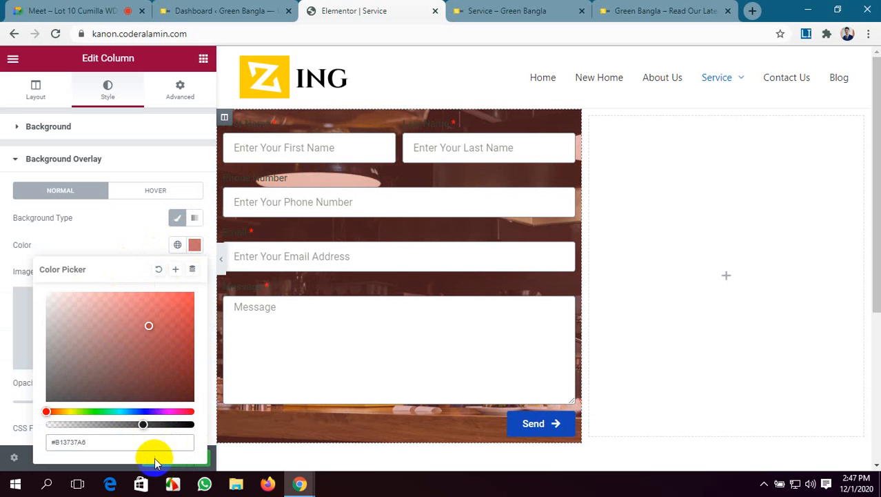
{"action": "left_click", "coordinate": [5, 387]}
Step: Try the Lighten, Saturation, Screen, Overlay and Luminosity blend modes on the column's background overlay
{"action": "scroll", "coordinate": [121, 378], "scroll_direction": "down", "scroll_amount": 1}
{"action": "scroll", "coordinate": [119, 377], "scroll_direction": "down", "scroll_amount": 1}
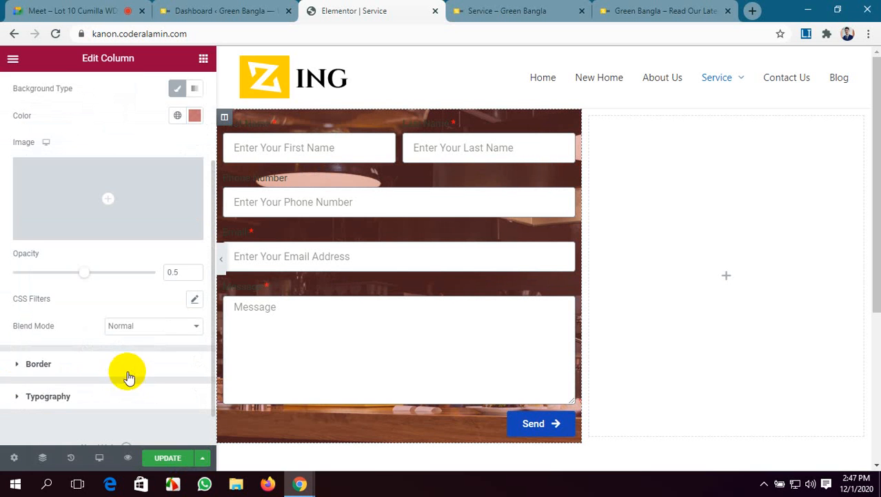
{"action": "left_click", "coordinate": [169, 327]}
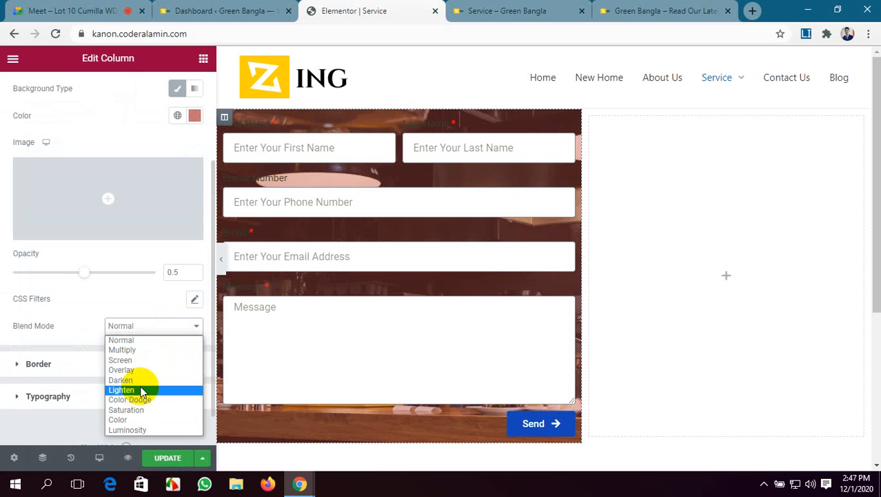
{"action": "left_click", "coordinate": [141, 390]}
{"action": "left_click", "coordinate": [161, 336]}
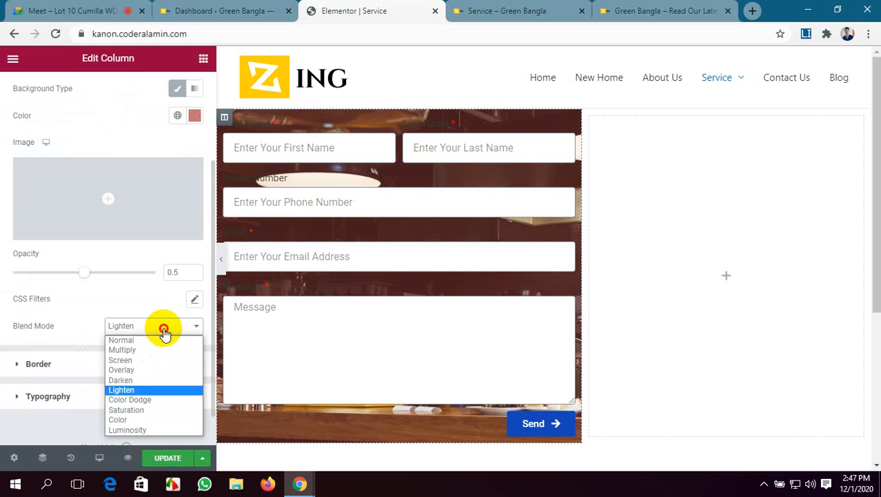
{"action": "left_click", "coordinate": [157, 410]}
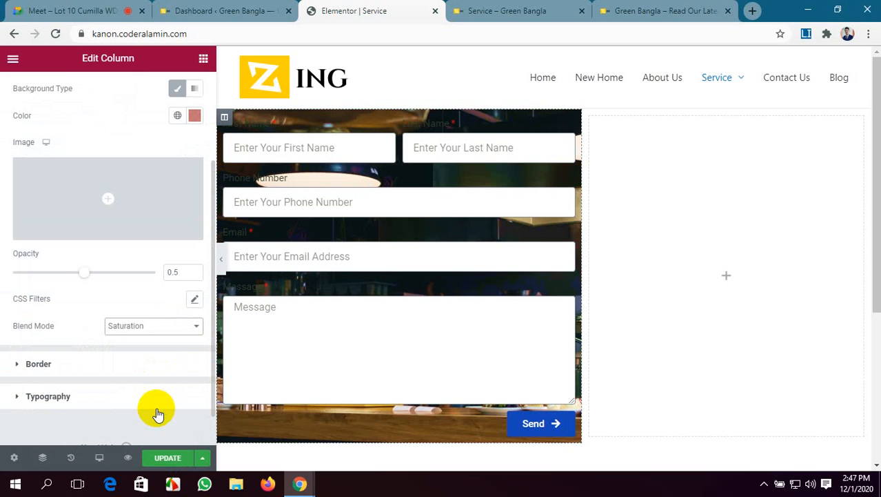
{"action": "scroll", "coordinate": [388, 338], "scroll_direction": "down", "scroll_amount": 1}
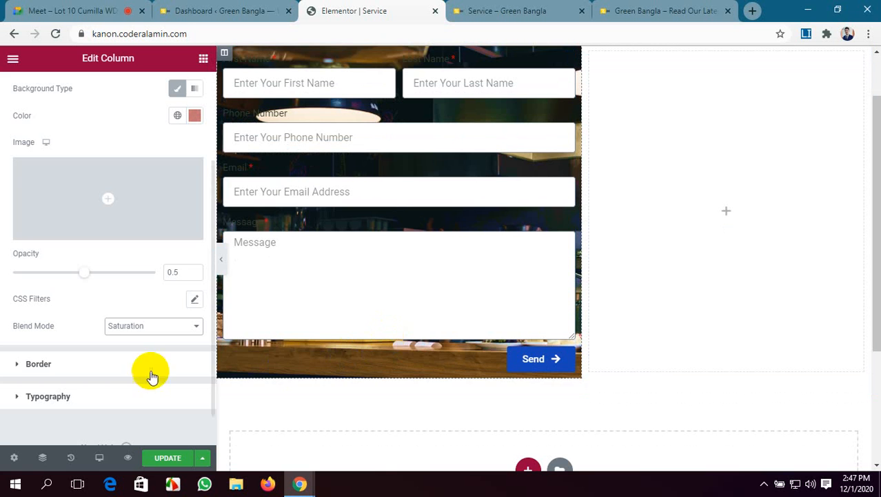
{"action": "left_click", "coordinate": [157, 326]}
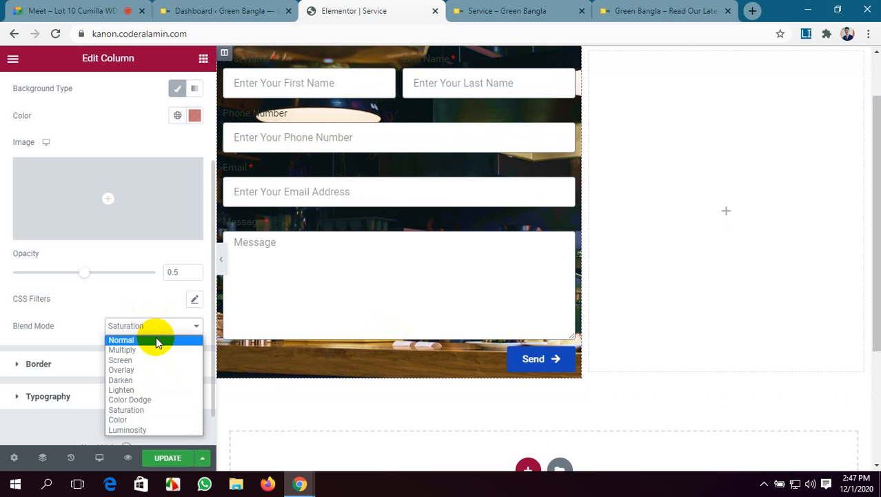
{"action": "left_click", "coordinate": [153, 360]}
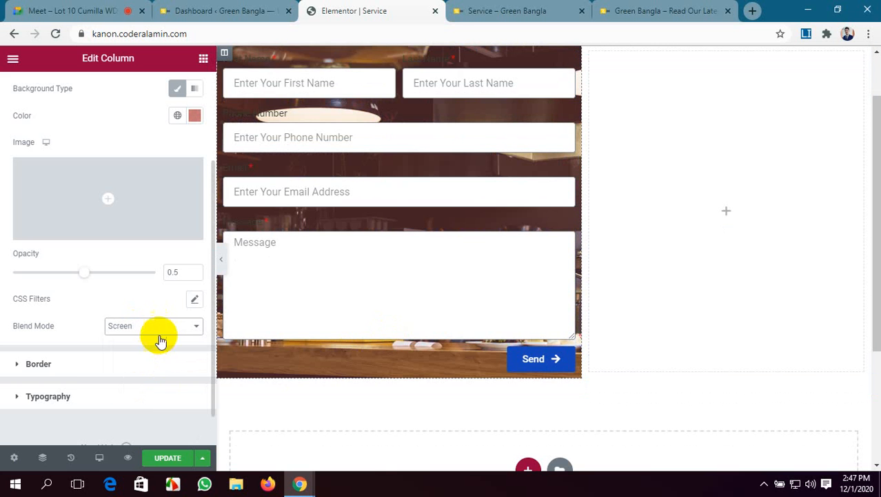
{"action": "left_click", "coordinate": [161, 334]}
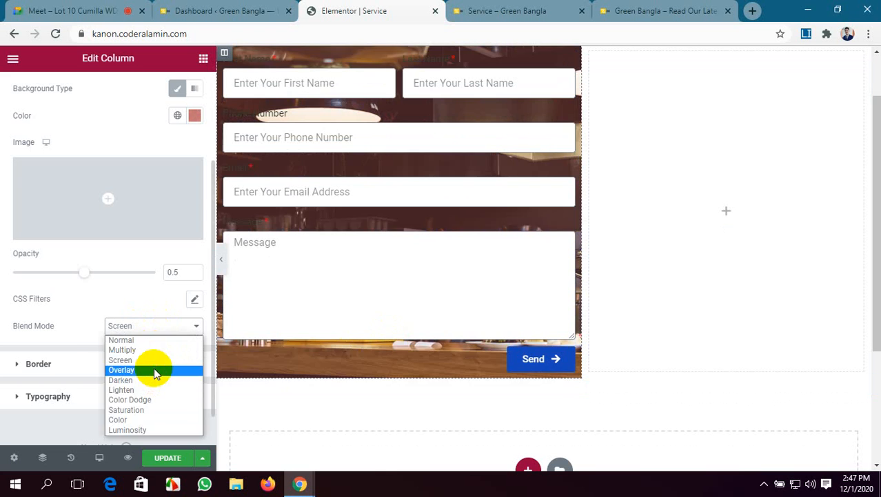
{"action": "left_click", "coordinate": [154, 369]}
{"action": "left_click", "coordinate": [166, 331]}
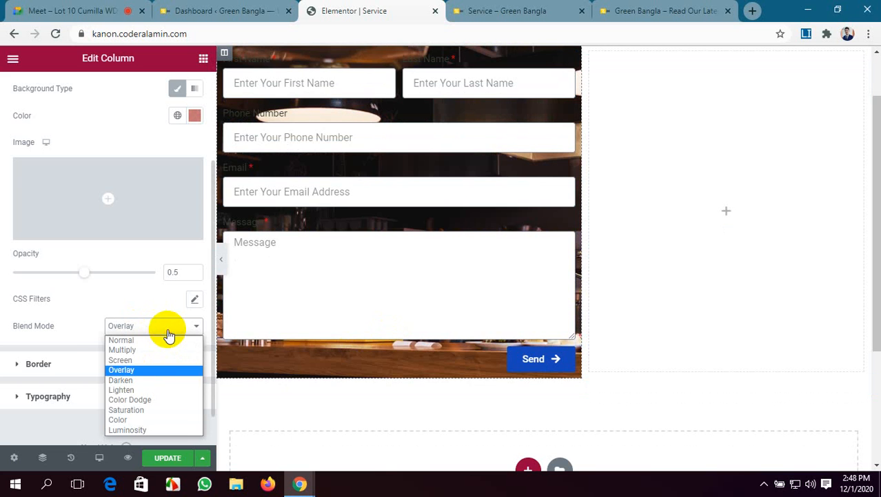
{"action": "left_click", "coordinate": [150, 430]}
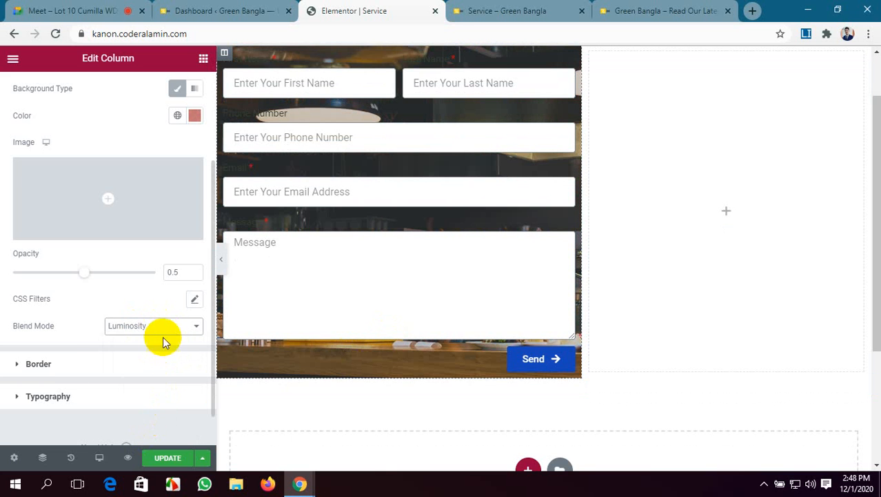
Step: Set the background overlay's blend mode to Multiply and update the page
{"action": "left_click", "coordinate": [163, 331]}
{"action": "left_click", "coordinate": [158, 351]}
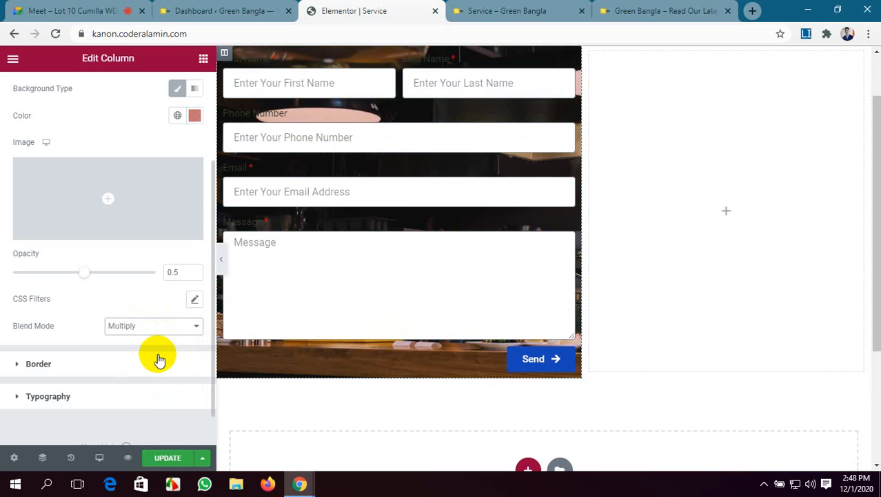
{"action": "left_click", "coordinate": [168, 457]}
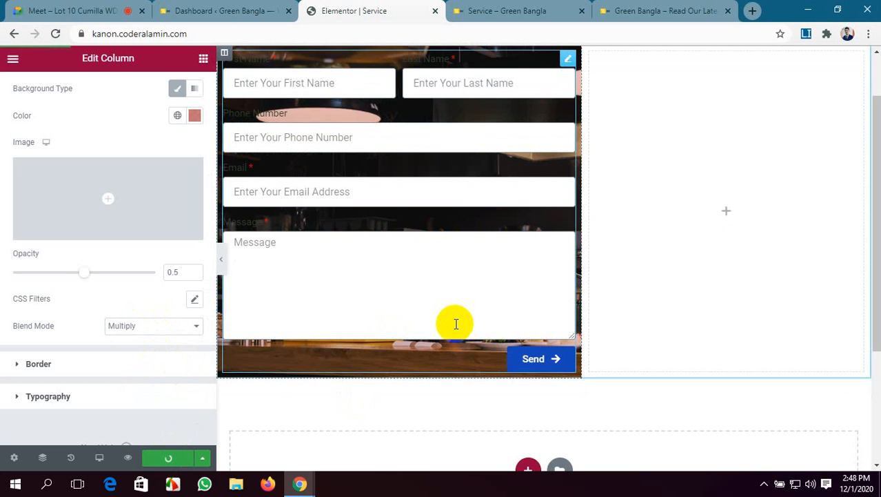
{"action": "scroll", "coordinate": [455, 322], "scroll_direction": "up", "scroll_amount": 1}
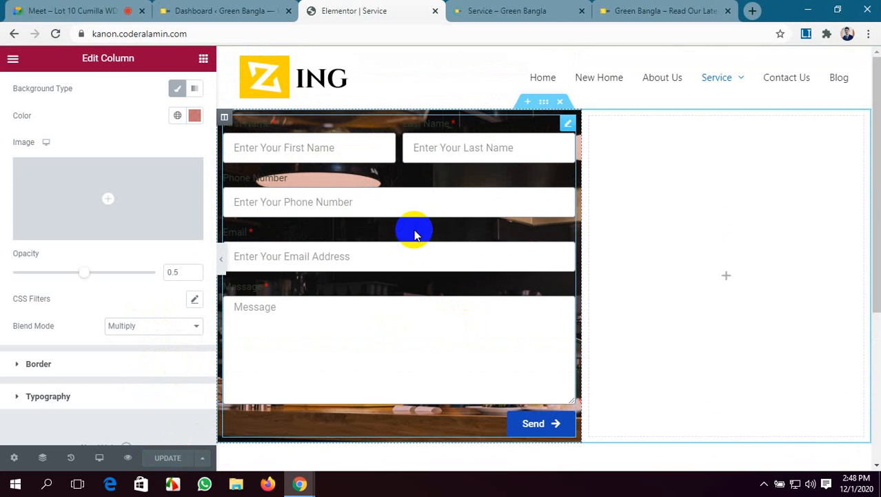
Step: Check how the form looks over the overlaid kitchen background on the live Service page
{"action": "left_click", "coordinate": [507, 10]}
{"action": "scroll", "coordinate": [325, 286], "scroll_direction": "down", "scroll_amount": 1}
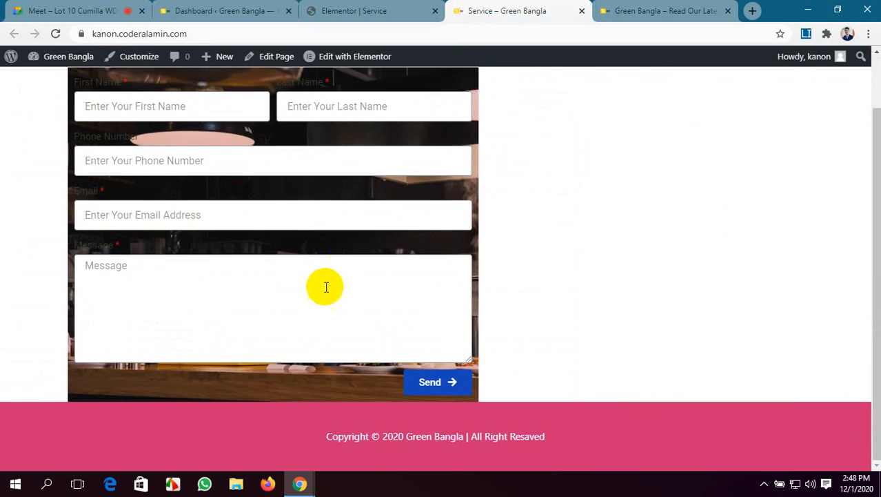
{"action": "scroll", "coordinate": [319, 301], "scroll_direction": "up", "scroll_amount": 1}
{"action": "scroll", "coordinate": [319, 301], "scroll_direction": "down", "scroll_amount": 1}
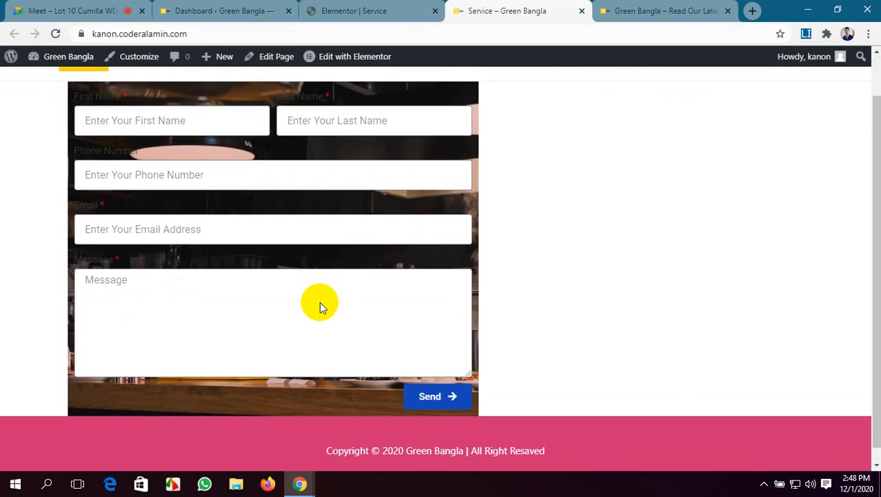
{"action": "scroll", "coordinate": [319, 301], "scroll_direction": "up", "scroll_amount": 1}
{"action": "scroll", "coordinate": [320, 308], "scroll_direction": "down", "scroll_amount": 1}
Step: Return to the editor and set the form's label spacing to 2
{"action": "left_click", "coordinate": [404, 9]}
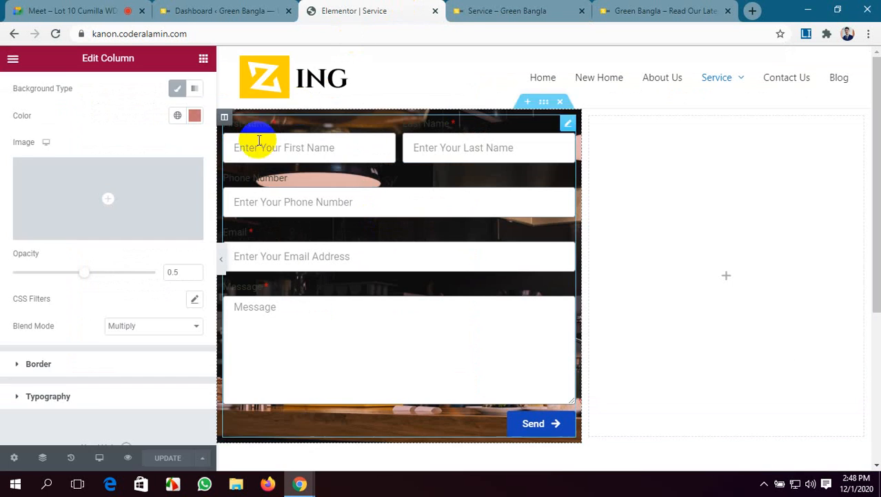
{"action": "scroll", "coordinate": [158, 183], "scroll_direction": "up", "scroll_amount": 1}
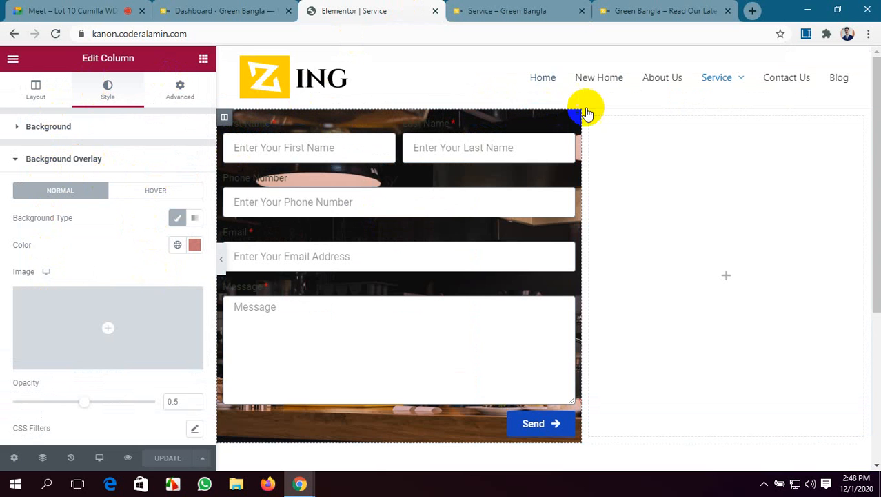
{"action": "left_click", "coordinate": [568, 125]}
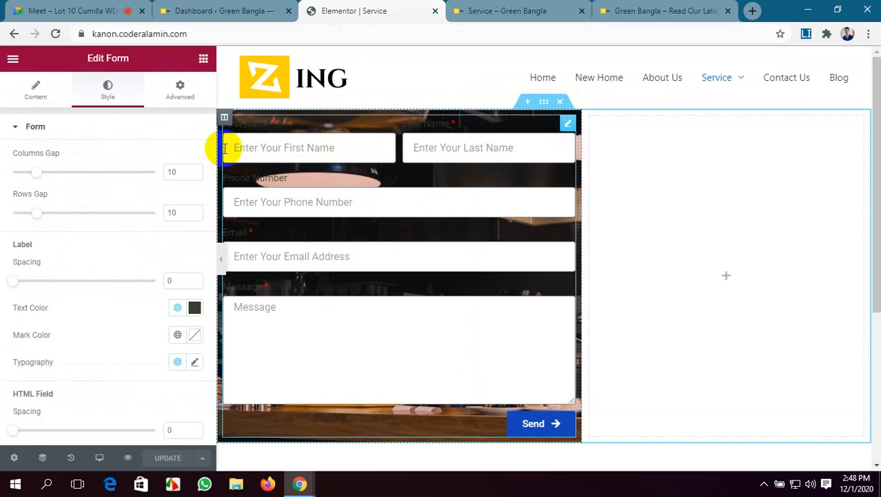
{"action": "scroll", "coordinate": [111, 224], "scroll_direction": "down", "scroll_amount": 1}
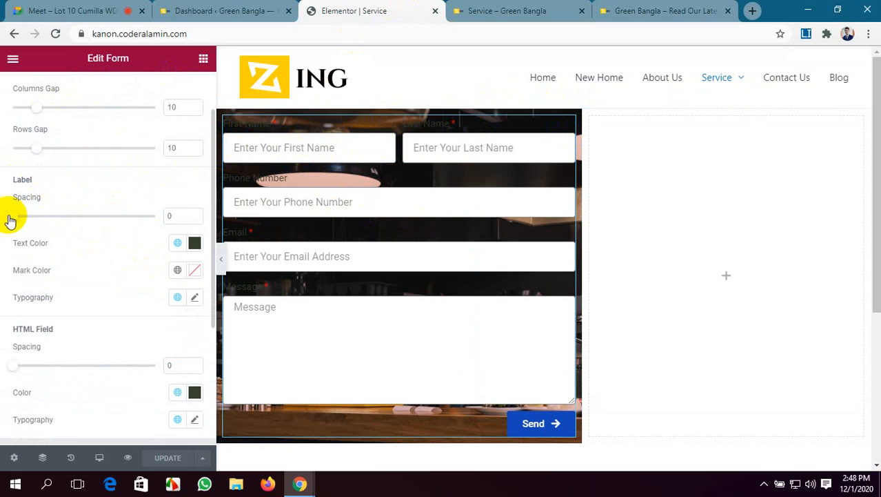
{"action": "left_click_drag", "start_coordinate": [11, 218], "coordinate": [16, 222]}
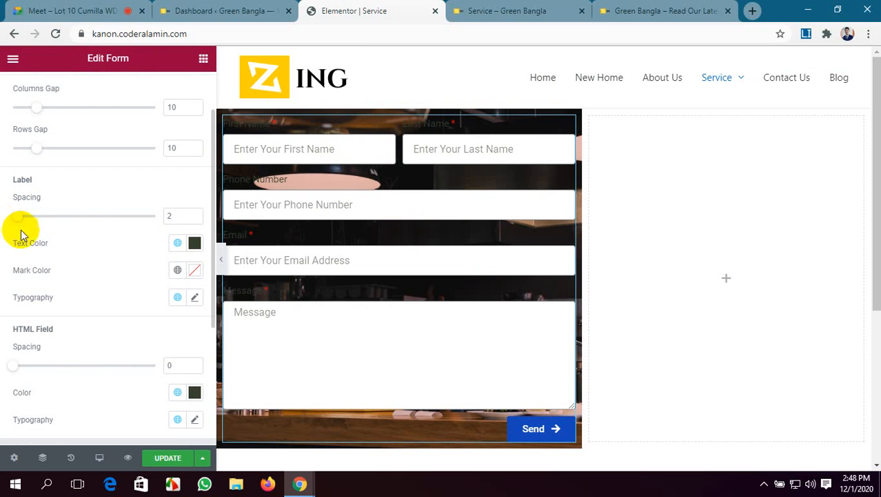
Step: Set the form's label text color to the light gray #F3F3F3
{"action": "left_click", "coordinate": [193, 243]}
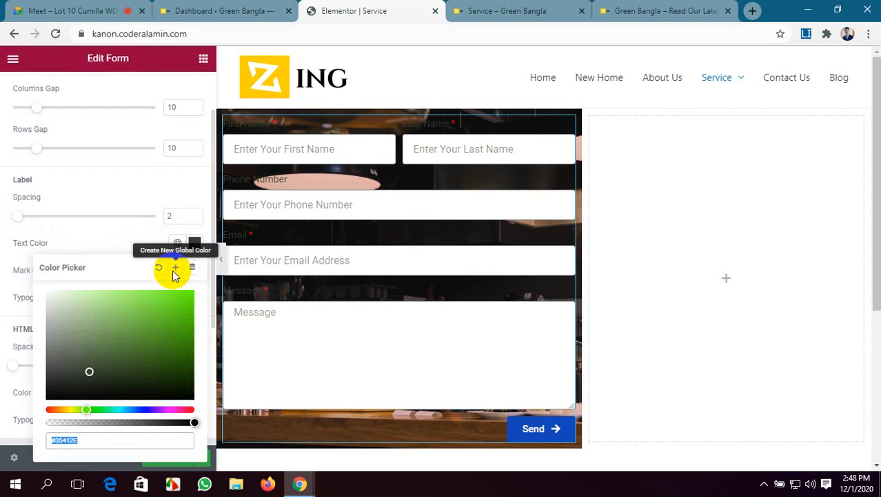
{"action": "left_click", "coordinate": [46, 297]}
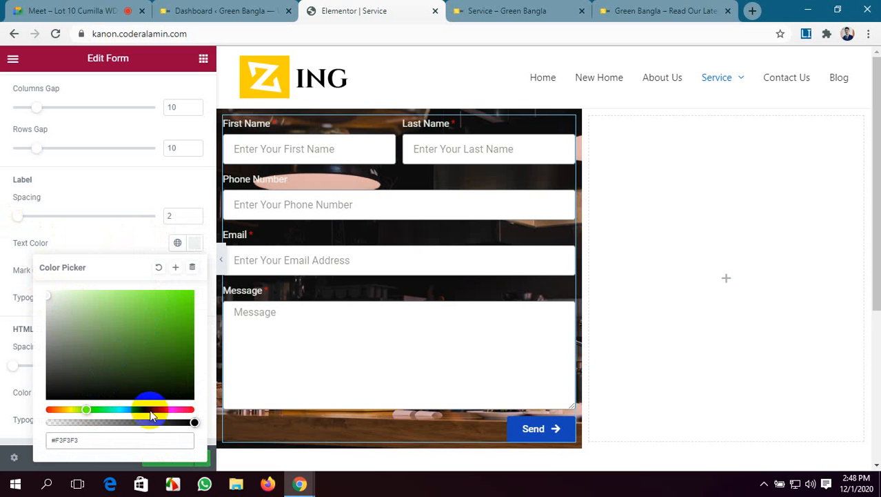
{"action": "left_click", "coordinate": [9, 411]}
Step: Give the form widget 20 px padding on all four sides and update the page
{"action": "scroll", "coordinate": [138, 343], "scroll_direction": "down", "scroll_amount": 2}
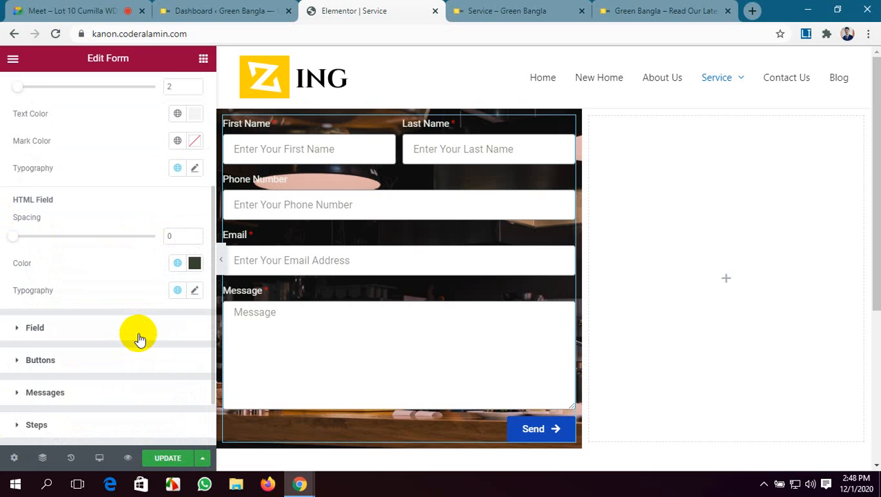
{"action": "scroll", "coordinate": [123, 232], "scroll_direction": "up", "scroll_amount": 3}
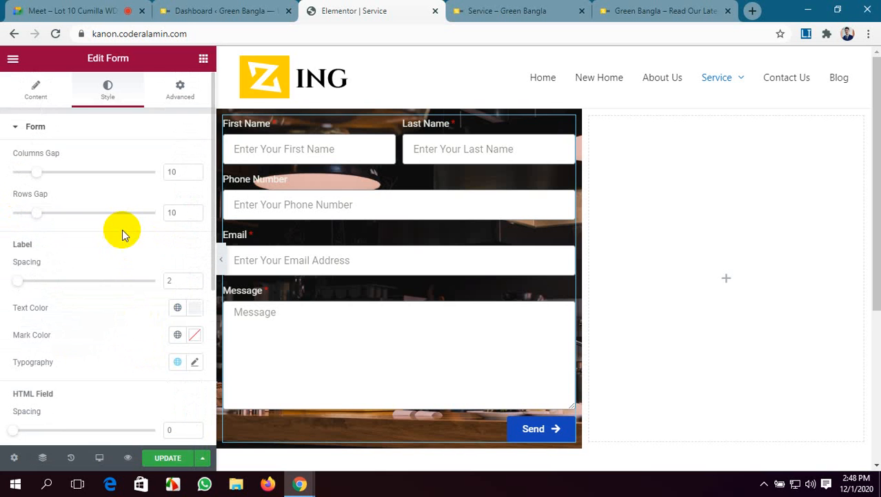
{"action": "scroll", "coordinate": [122, 229], "scroll_direction": "down", "scroll_amount": 1}
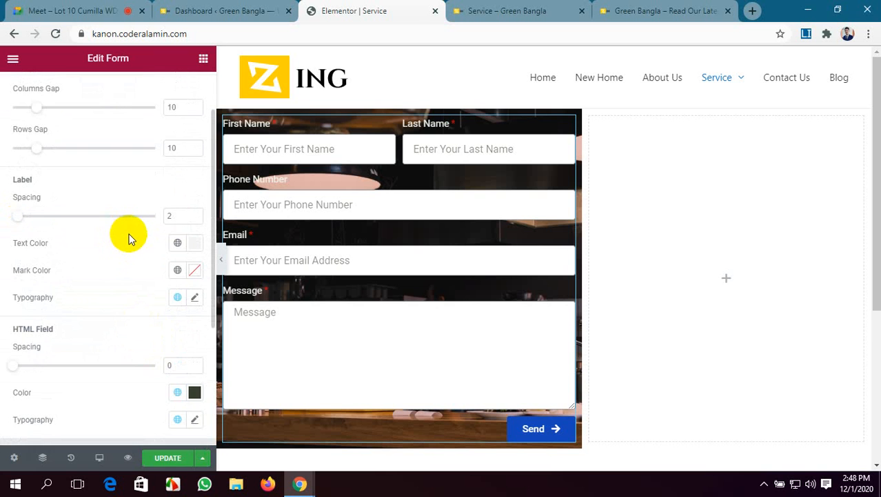
{"action": "scroll", "coordinate": [123, 228], "scroll_direction": "up", "scroll_amount": 1}
{"action": "left_click", "coordinate": [174, 93]}
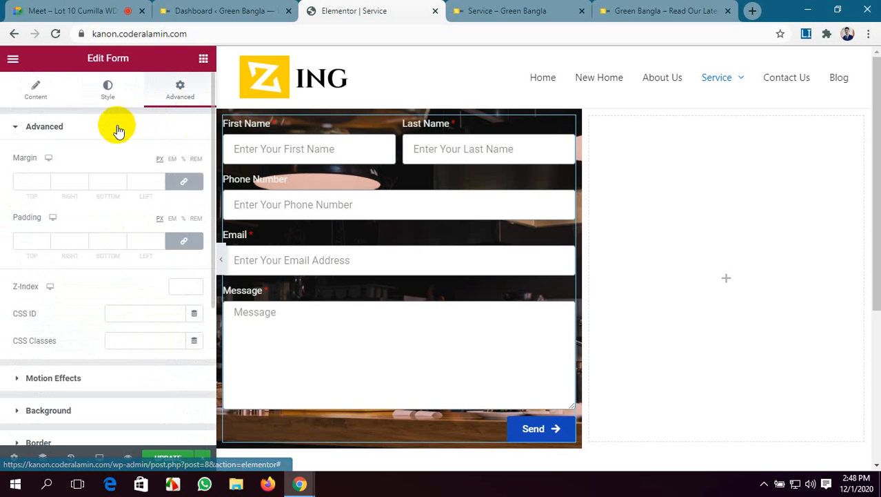
{"action": "left_click", "coordinate": [38, 241]}
{"action": "type", "text": "20"}
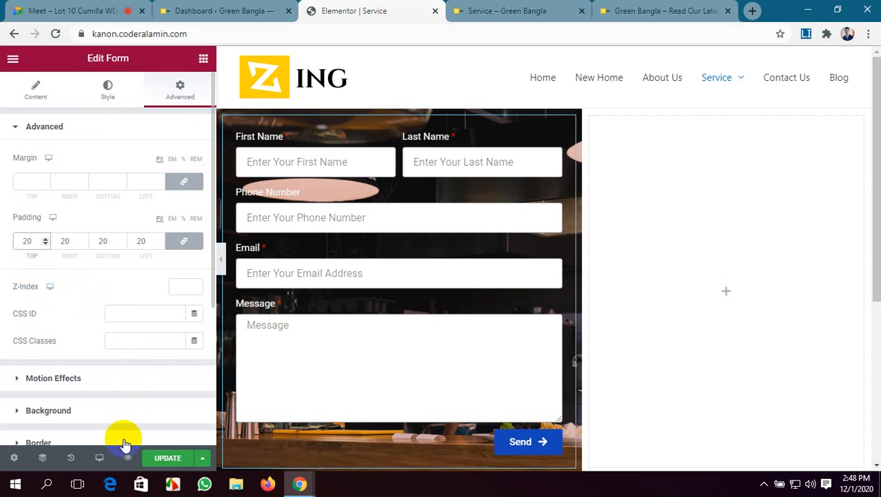
{"action": "scroll", "coordinate": [288, 276], "scroll_direction": "down", "scroll_amount": 1}
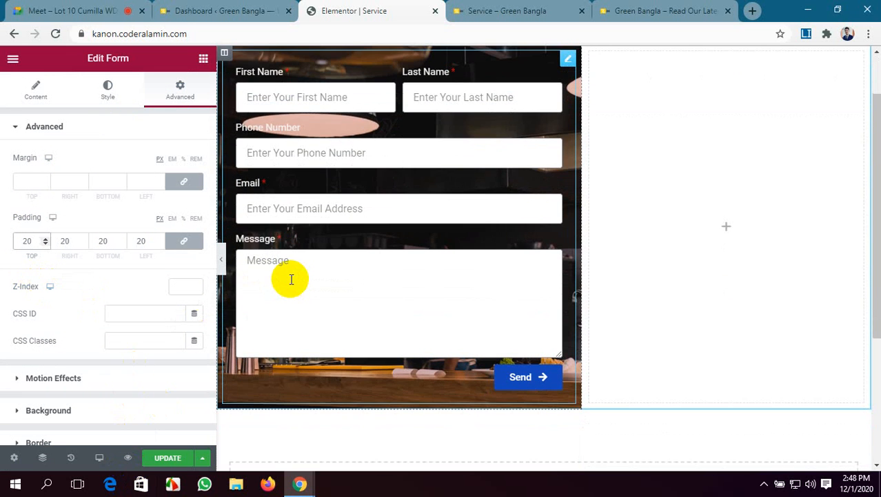
{"action": "left_click", "coordinate": [172, 460]}
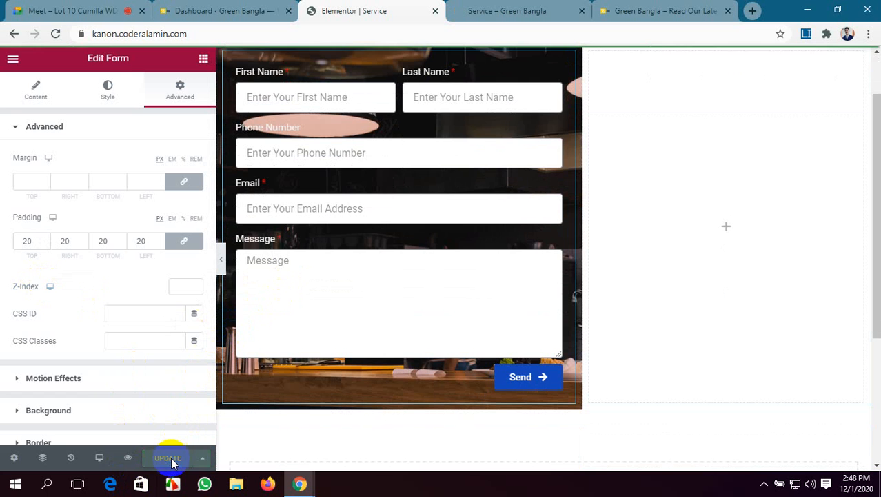
Step: Check the form's padding and label color on the live Service page
{"action": "left_click", "coordinate": [510, 8]}
{"action": "scroll", "coordinate": [223, 210], "scroll_direction": "down", "scroll_amount": 2}
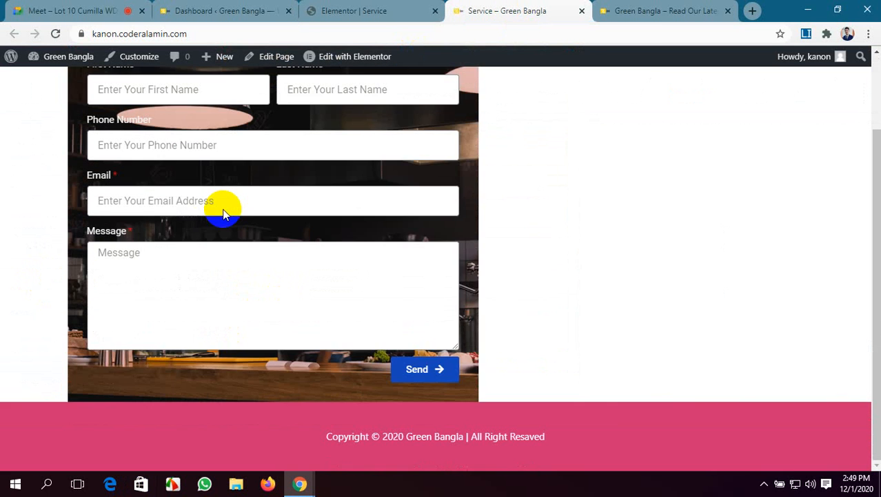
{"action": "scroll", "coordinate": [224, 210], "scroll_direction": "up", "scroll_amount": 2}
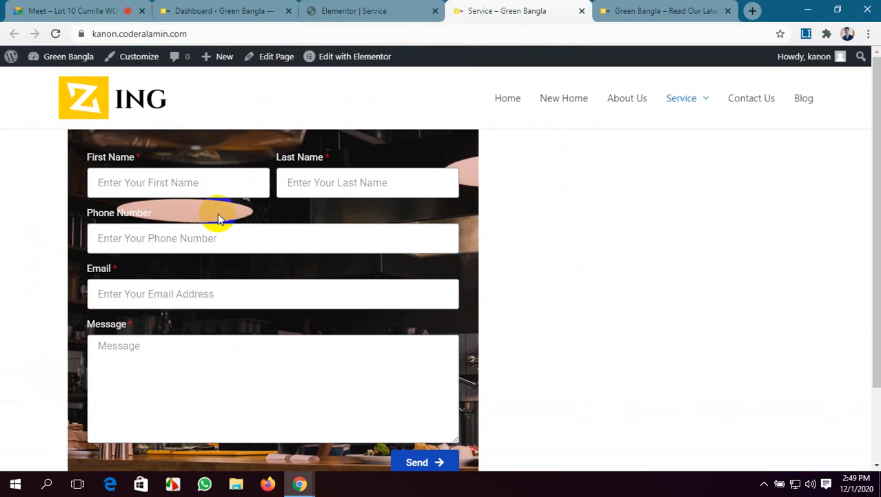
Step: Return to the editor, remove the kitchen background image from the form's column, and update the page
{"action": "left_click", "coordinate": [348, 10]}
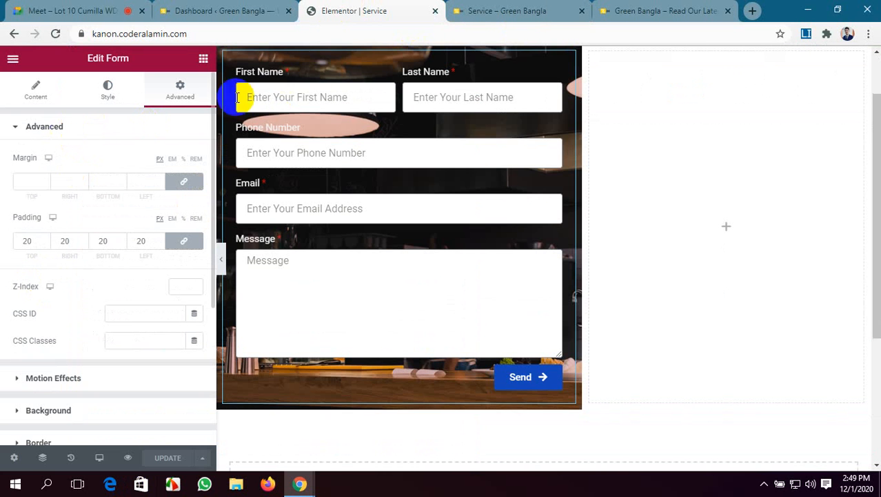
{"action": "left_click", "coordinate": [225, 55]}
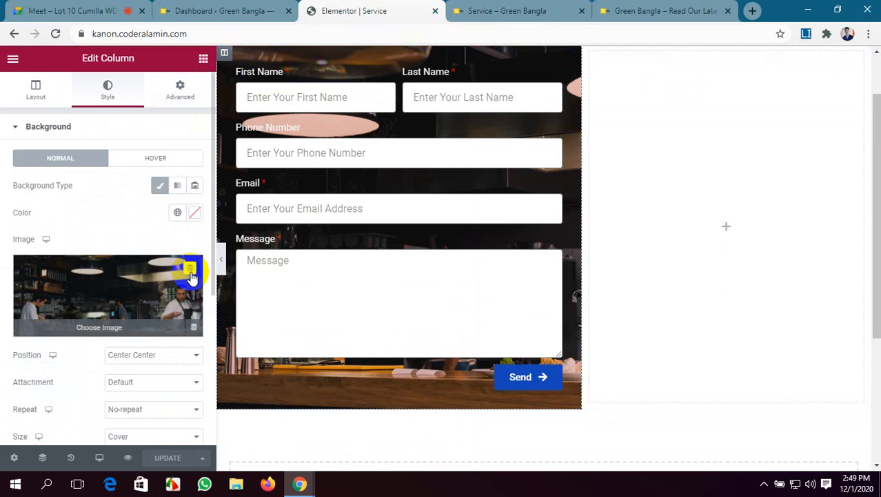
{"action": "left_click", "coordinate": [194, 276]}
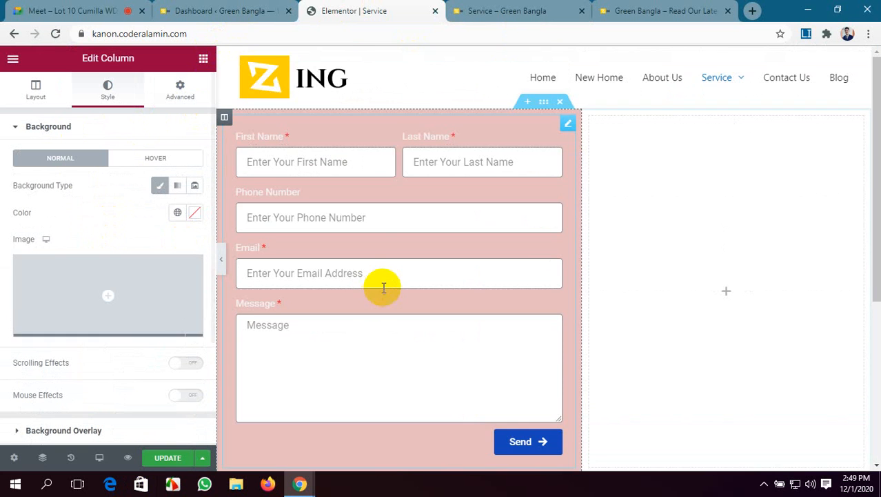
{"action": "scroll", "coordinate": [382, 286], "scroll_direction": "down", "scroll_amount": 4}
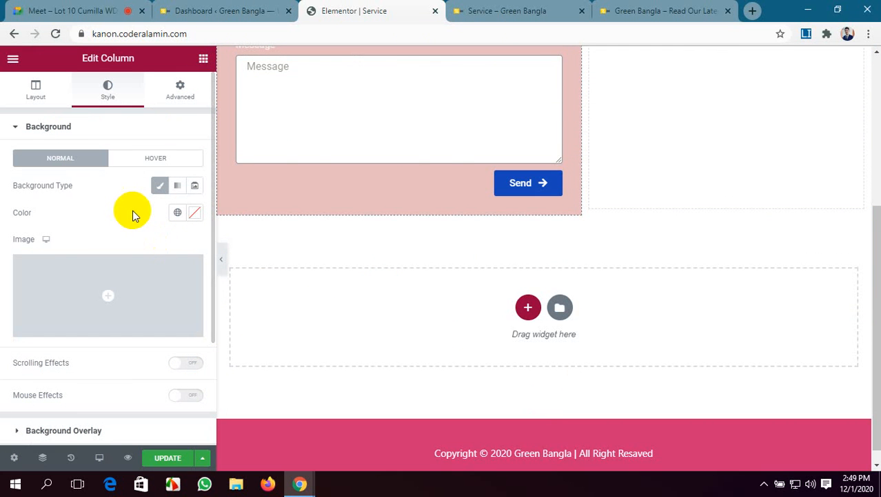
{"action": "scroll", "coordinate": [422, 154], "scroll_direction": "up", "scroll_amount": 2}
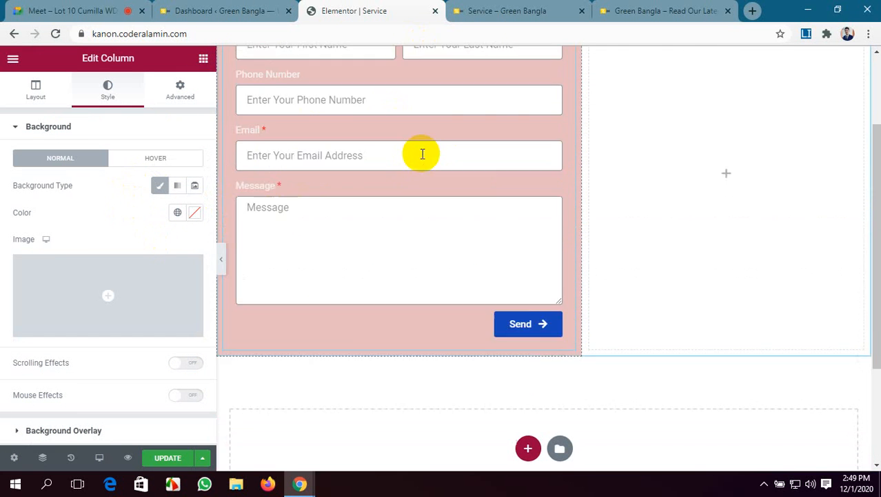
{"action": "scroll", "coordinate": [423, 154], "scroll_direction": "up", "scroll_amount": 1}
{"action": "left_click", "coordinate": [169, 458]}
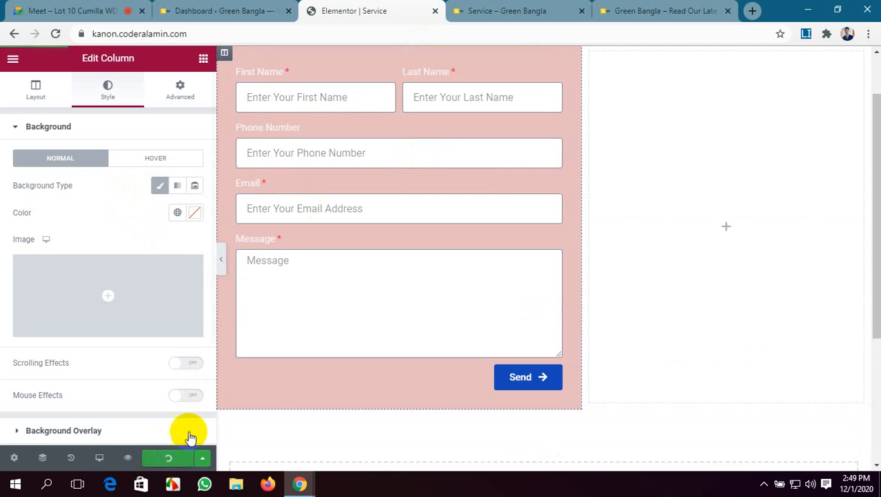
Step: Check how the form looks without the background image on the live Service page
{"action": "left_click", "coordinate": [514, 10]}
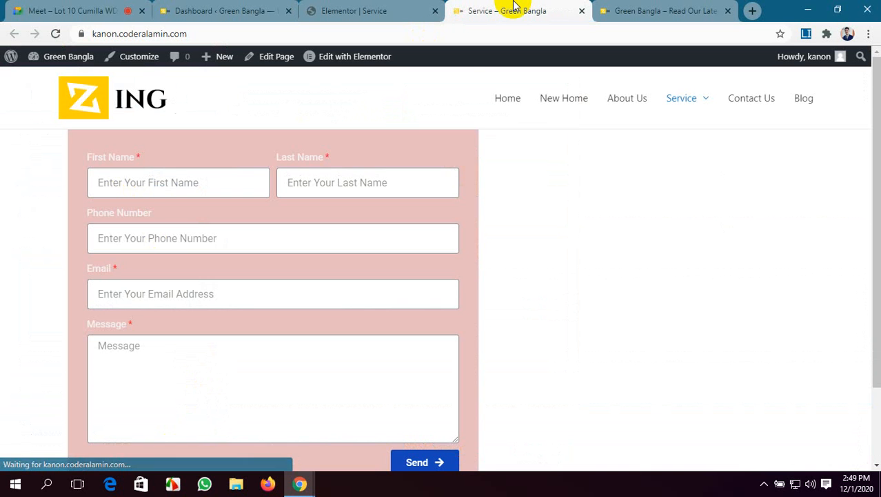
{"action": "scroll", "coordinate": [253, 138], "scroll_direction": "down", "scroll_amount": 2}
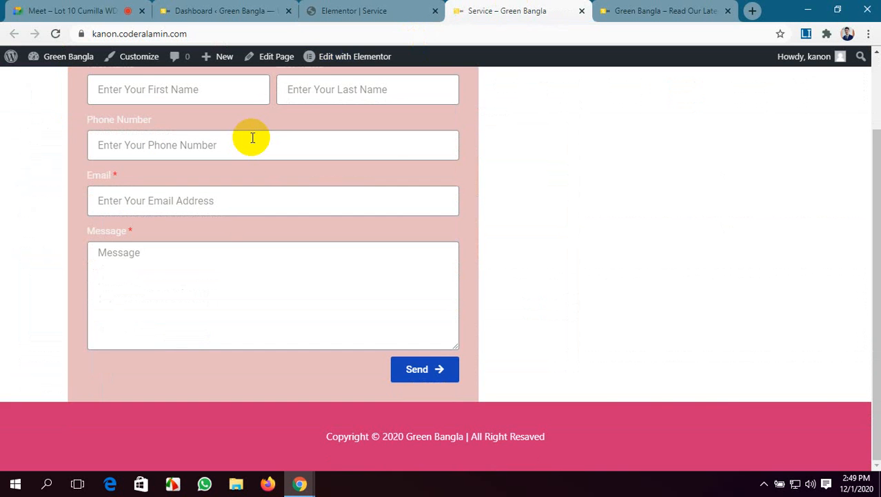
{"action": "scroll", "coordinate": [252, 138], "scroll_direction": "up", "scroll_amount": 2}
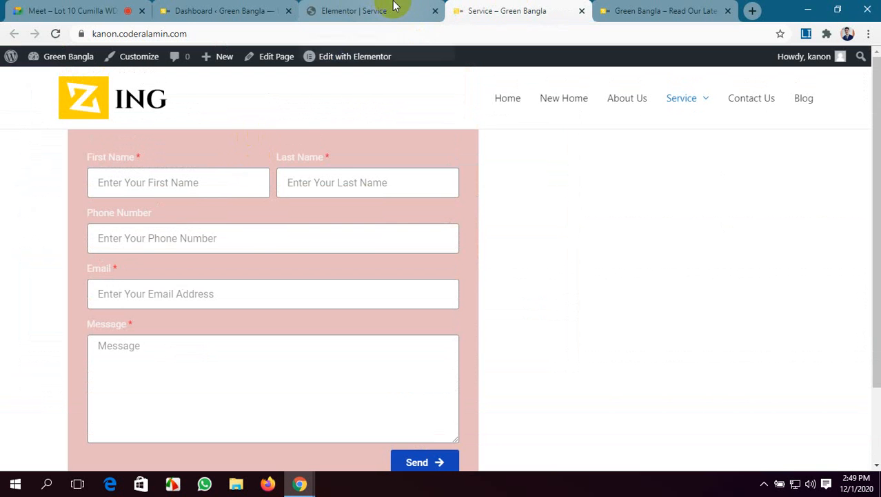
Step: Return to the editor and reopen the form widget's style settings
{"action": "left_click", "coordinate": [386, 7]}
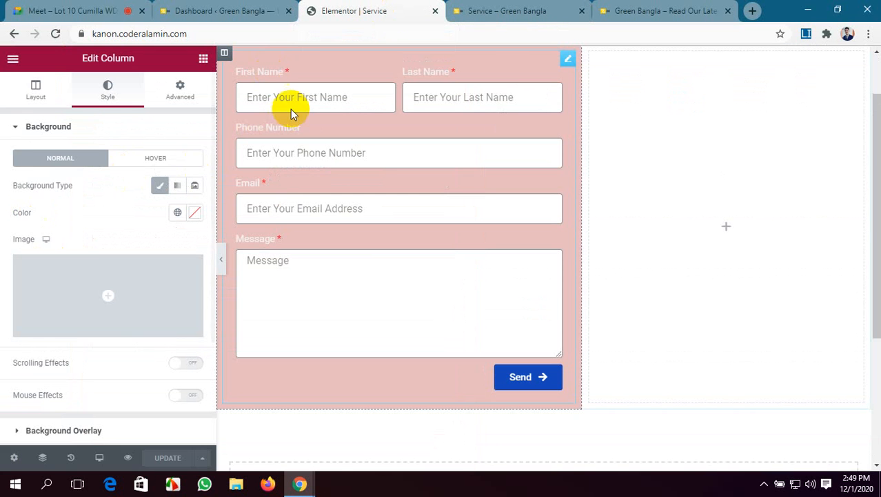
{"action": "left_click", "coordinate": [567, 63]}
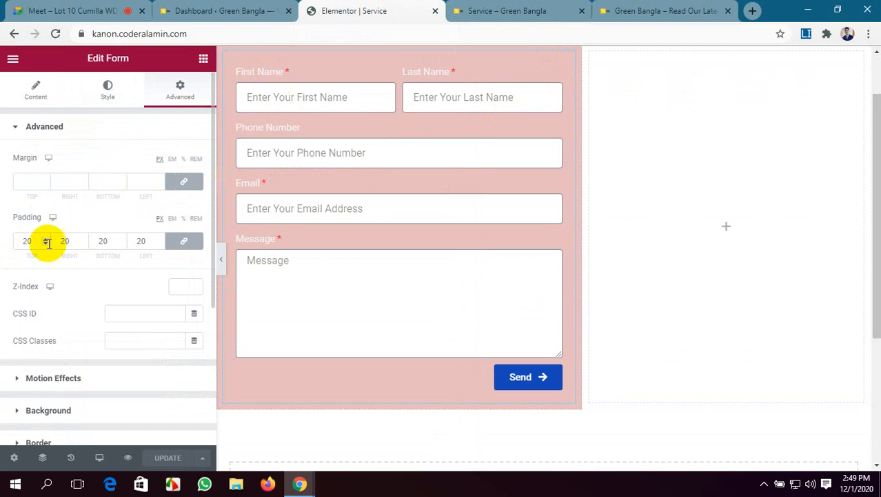
{"action": "left_click", "coordinate": [107, 89]}
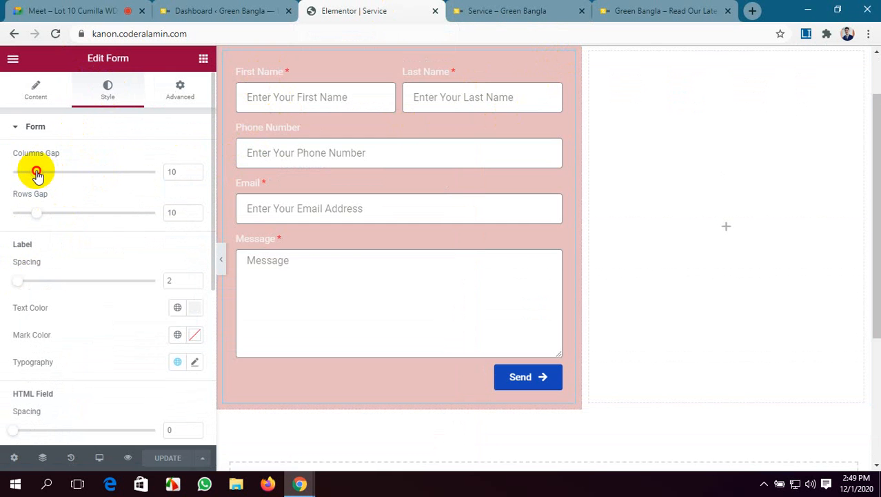
Step: Try a columns gap of 11, then put the columns gap and rows gap back to 10
{"action": "left_click_drag", "start_coordinate": [37, 175], "coordinate": [44, 173]}
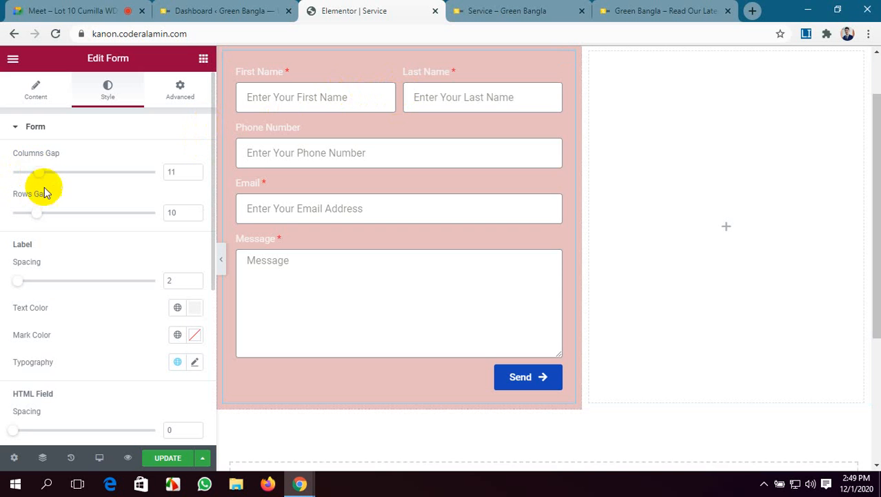
{"action": "mouse_move", "coordinate": [41, 181]}
{"action": "left_mouse_down"}
{"action": "mouse_move", "coordinate": [115, 174]}
{"action": "mouse_move", "coordinate": [13, 172]}
{"action": "mouse_move", "coordinate": [40, 167]}
{"action": "left_mouse_up"}
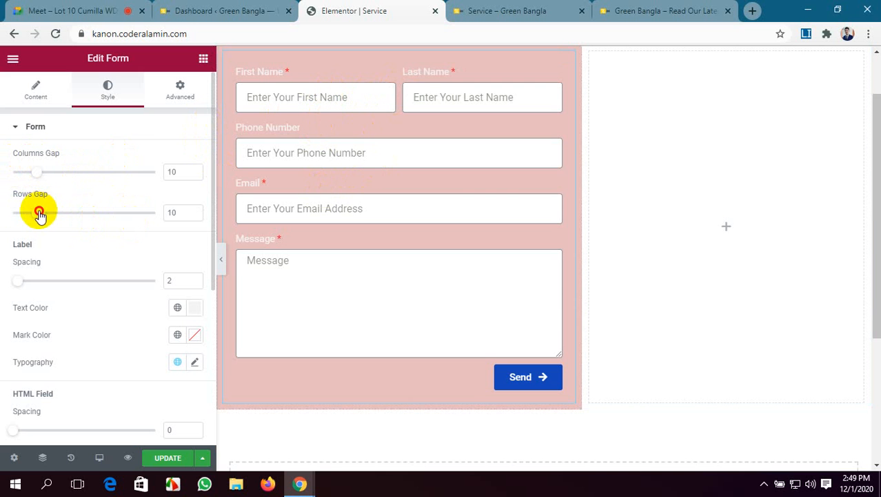
{"action": "mouse_move", "coordinate": [39, 215]}
{"action": "left_mouse_down"}
{"action": "mouse_move", "coordinate": [49, 213]}
{"action": "mouse_move", "coordinate": [15, 219]}
{"action": "mouse_move", "coordinate": [37, 217]}
{"action": "left_mouse_up"}
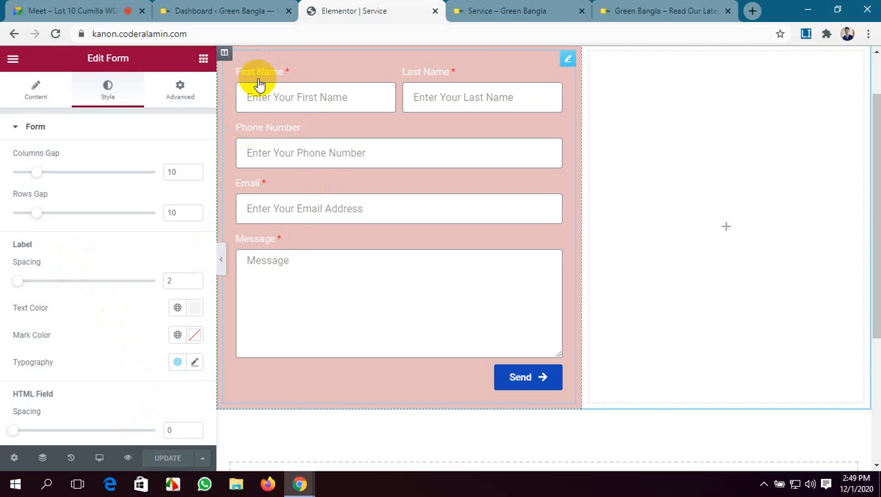
Step: Set the form's label spacing to 6 and its label text color to bright blue, and update the page
{"action": "left_click_drag", "start_coordinate": [14, 285], "coordinate": [24, 288]}
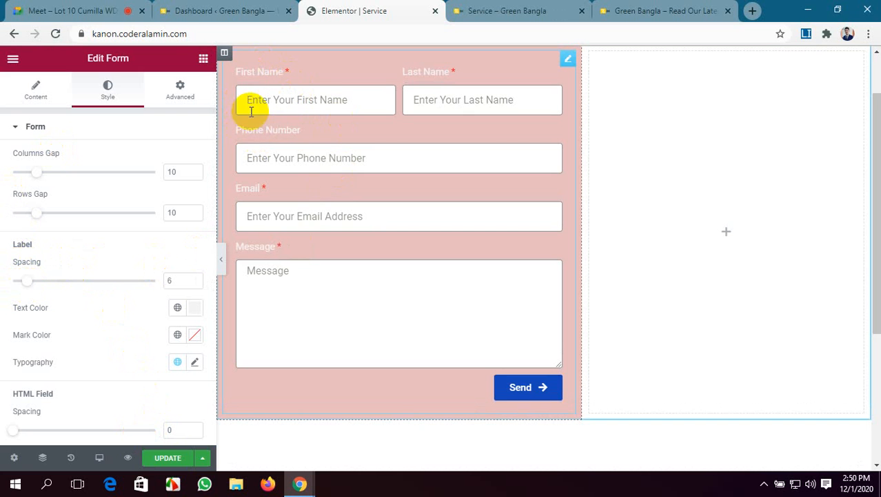
{"action": "scroll", "coordinate": [138, 309], "scroll_direction": "down", "scroll_amount": 2}
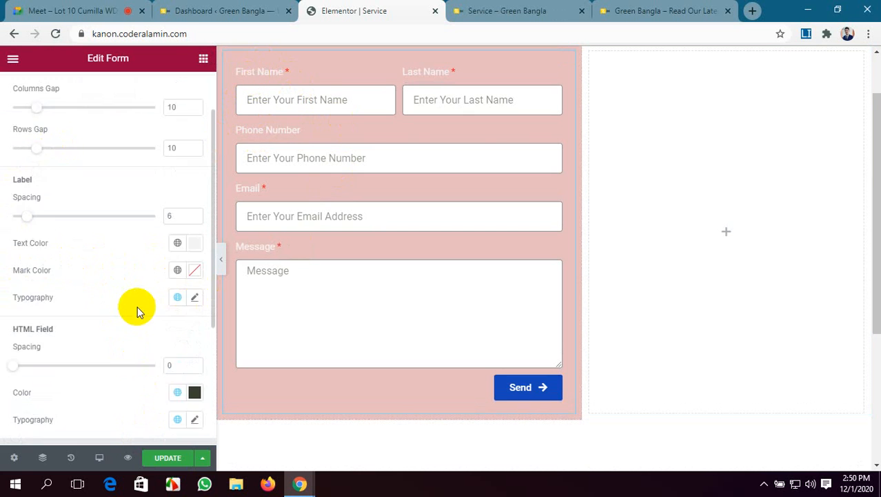
{"action": "left_click", "coordinate": [197, 181]}
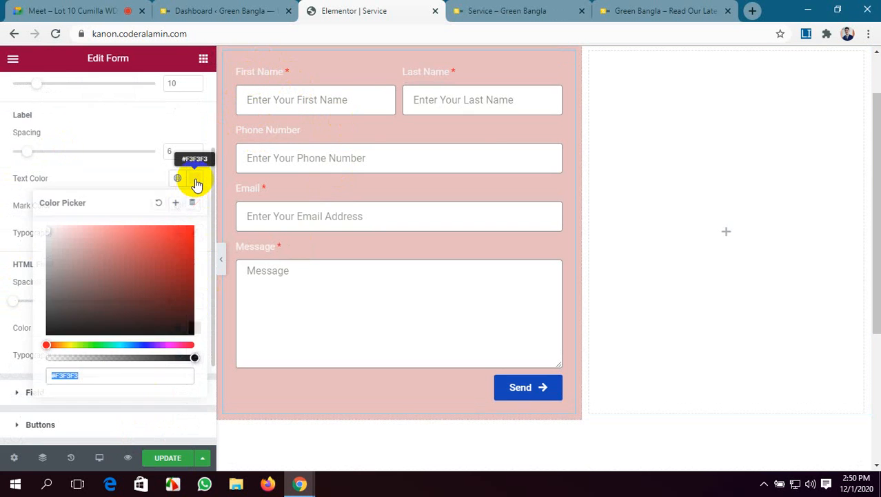
{"action": "left_click", "coordinate": [170, 250]}
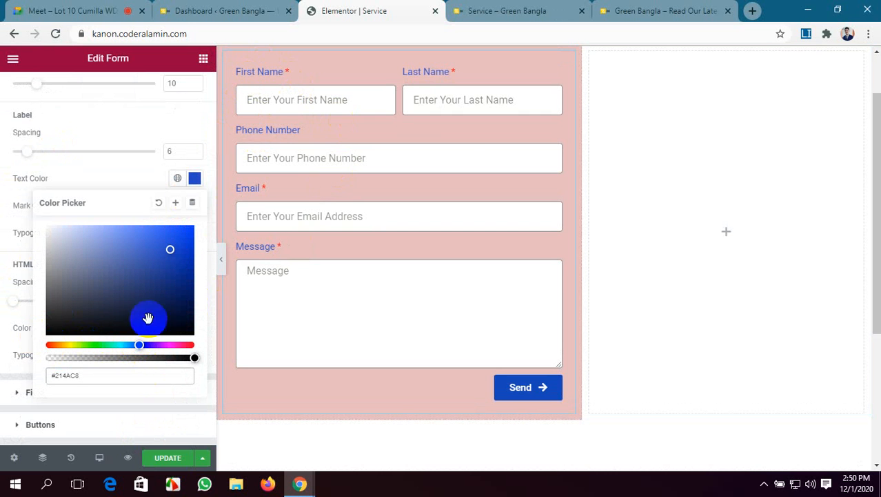
{"action": "left_click_drag", "start_coordinate": [169, 250], "coordinate": [180, 242]}
{"action": "left_click", "coordinate": [156, 459]}
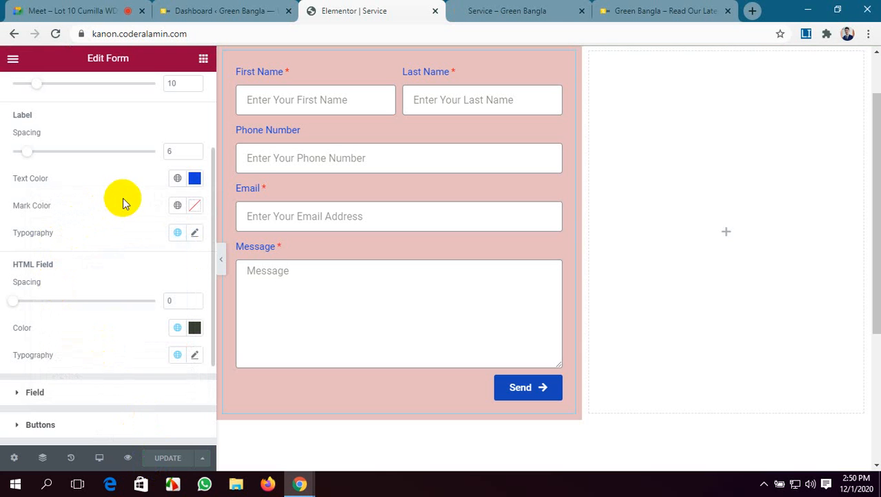
Step: Try black and green for the labels' required-mark color, and set it to the orange-red #E92E18
{"action": "left_click", "coordinate": [195, 207]}
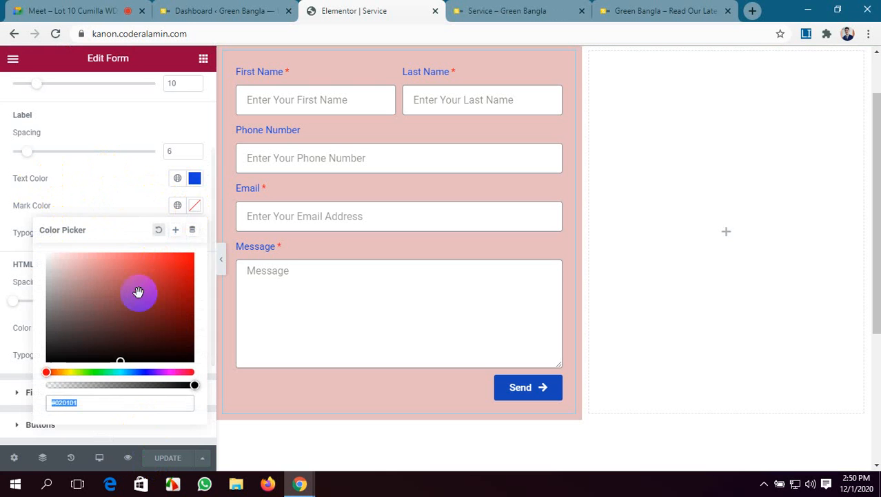
{"action": "left_click", "coordinate": [94, 372]}
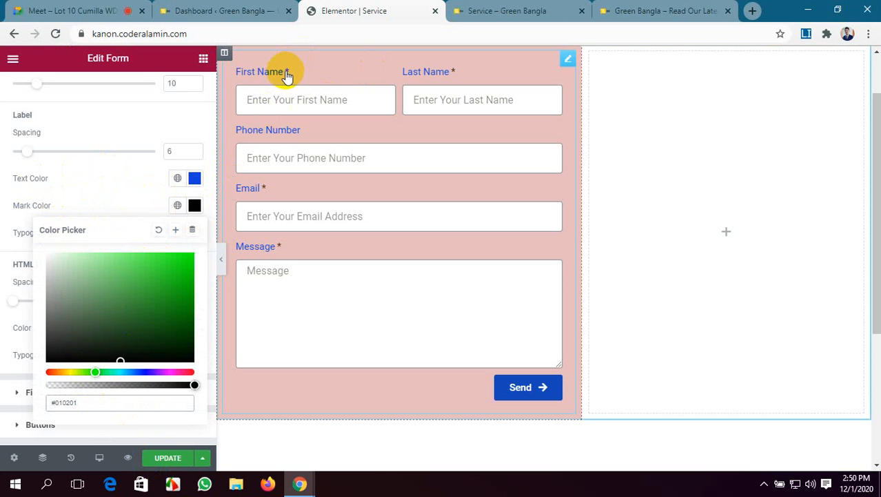
{"action": "left_click_drag", "start_coordinate": [145, 260], "coordinate": [182, 262]}
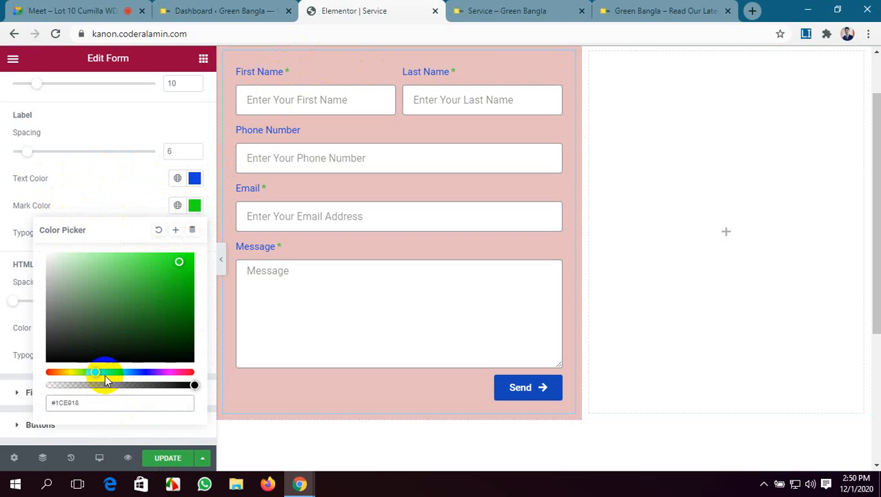
{"action": "left_click_drag", "start_coordinate": [99, 371], "coordinate": [49, 372]}
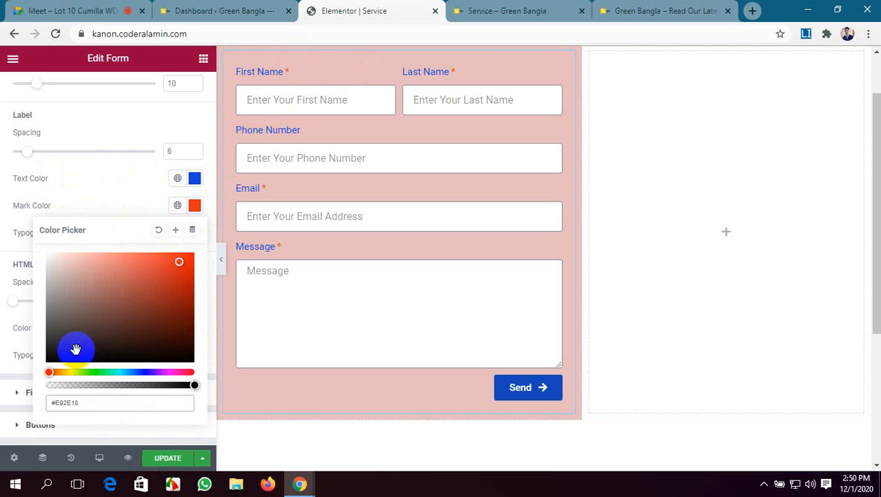
Step: Shift the labels' required-mark color to the stronger orange-red #F62007 and update the page
{"action": "left_click_drag", "start_coordinate": [179, 262], "coordinate": [189, 263]}
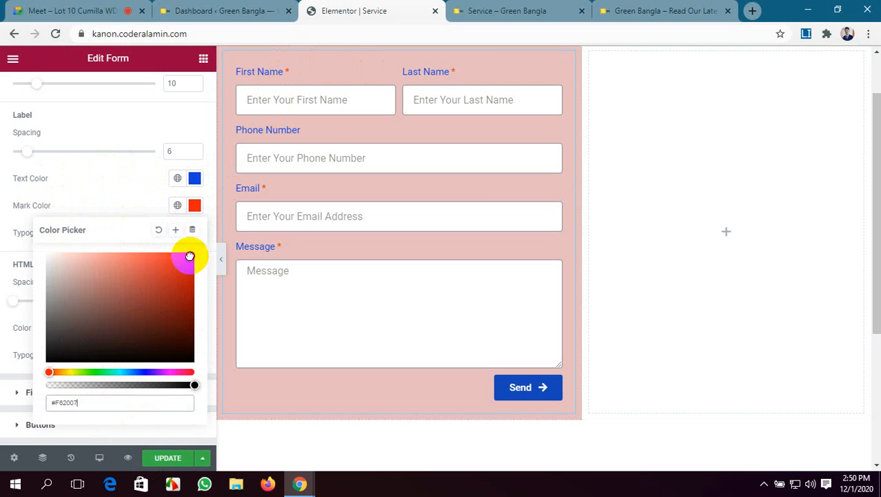
{"action": "left_click", "coordinate": [153, 457]}
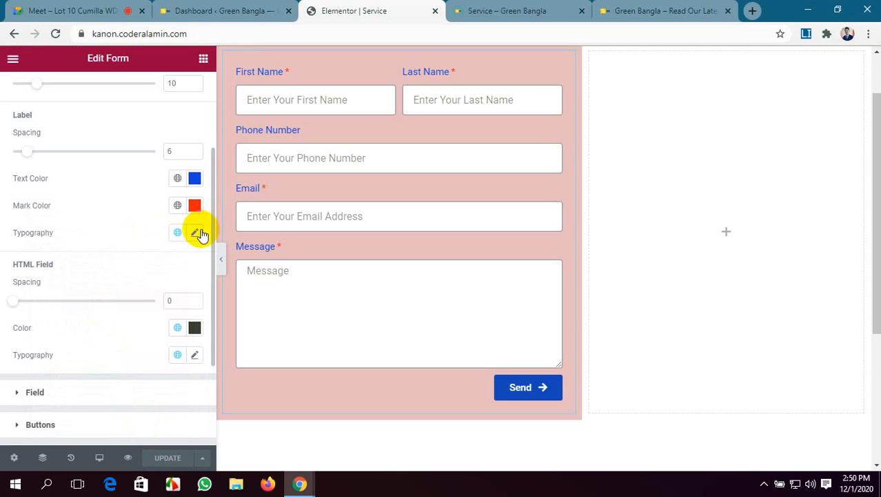
Step: Try a font size of 20 px for the form labels, and set it to 16 px
{"action": "left_click", "coordinate": [196, 234]}
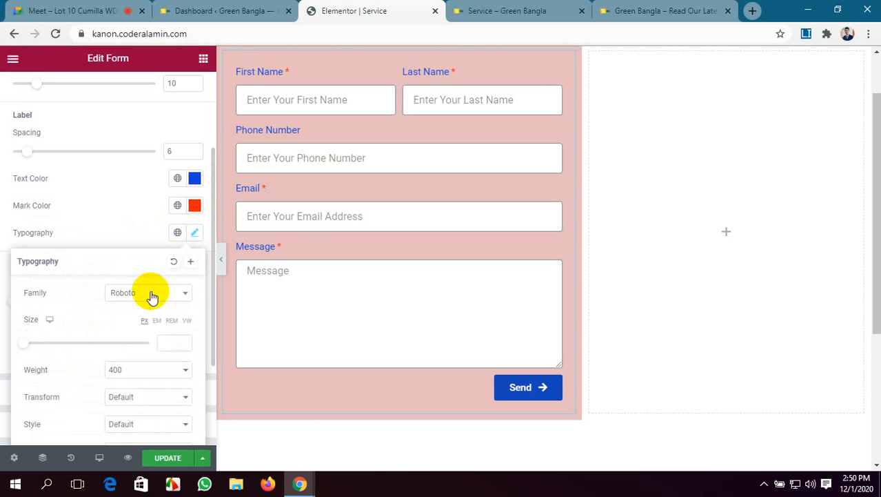
{"action": "scroll", "coordinate": [152, 295], "scroll_direction": "down", "scroll_amount": 1}
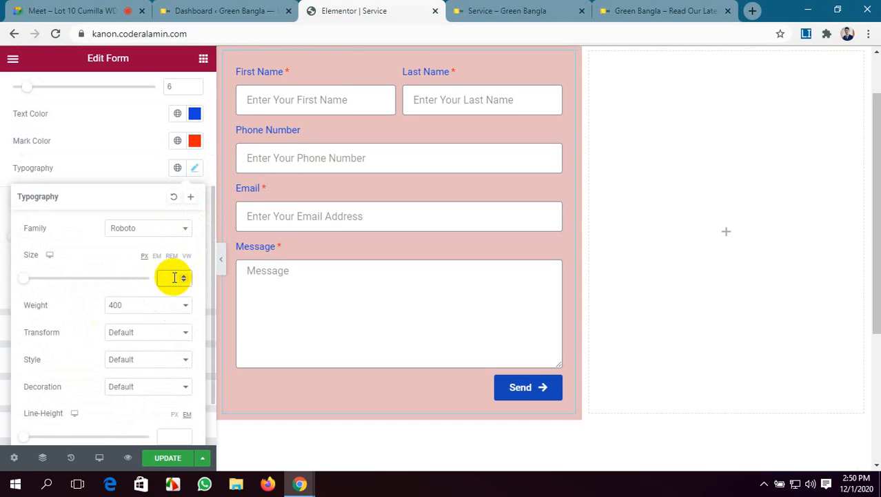
{"action": "left_click", "coordinate": [175, 277]}
{"action": "type", "text": "20"}
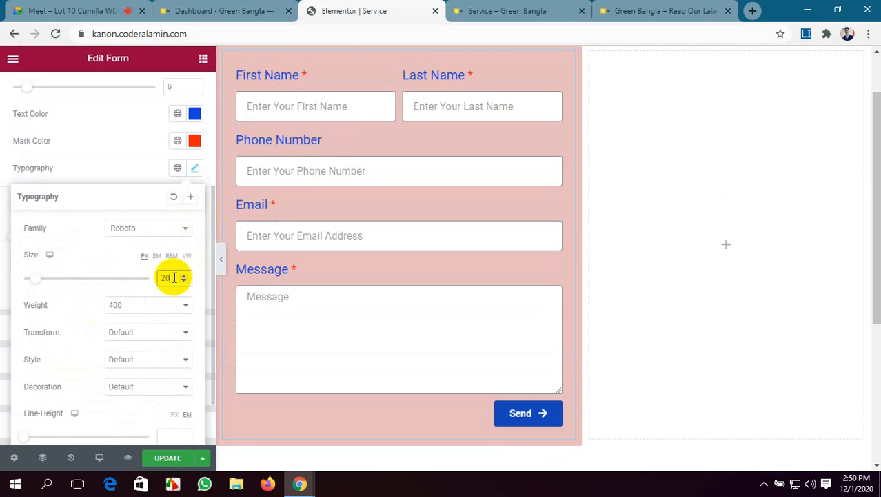
{"action": "key", "text": "BackSpace"}
{"action": "key", "text": "BackSpace"}
{"action": "type", "text": "18"}
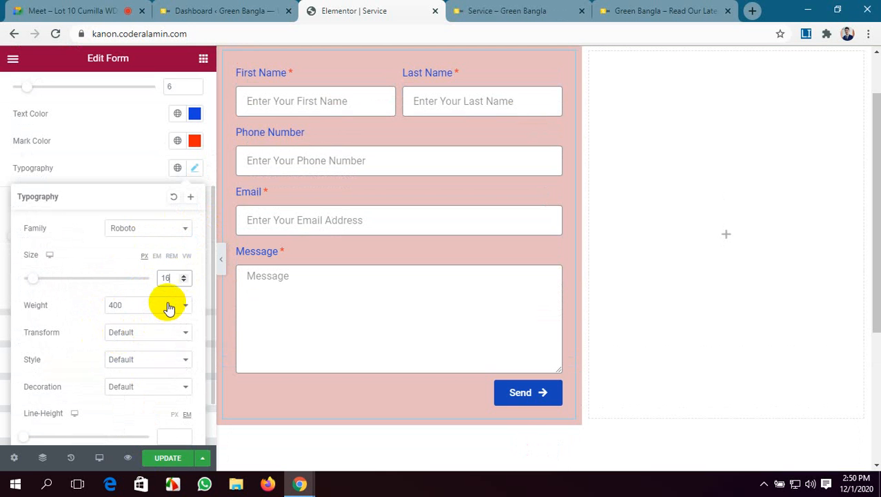
Step: Set the form labels' font weight to 500 and update the page
{"action": "left_click", "coordinate": [169, 307]}
{"action": "left_click", "coordinate": [154, 357]}
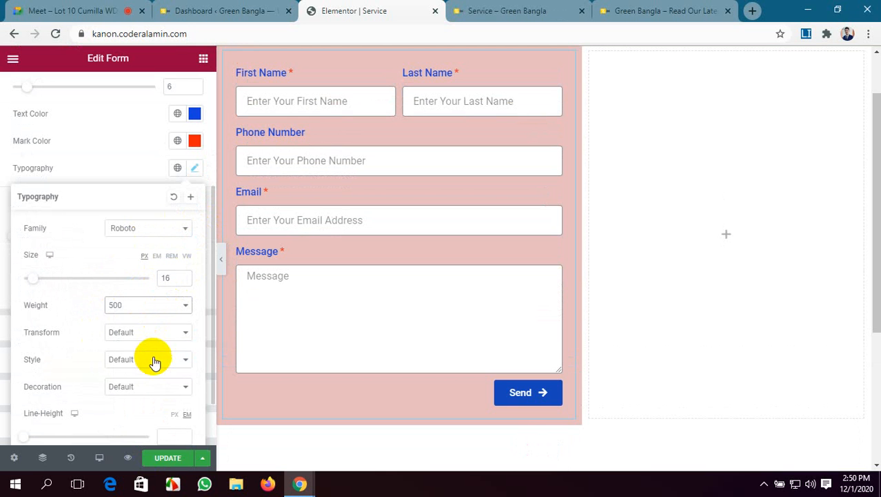
{"action": "left_click", "coordinate": [159, 455]}
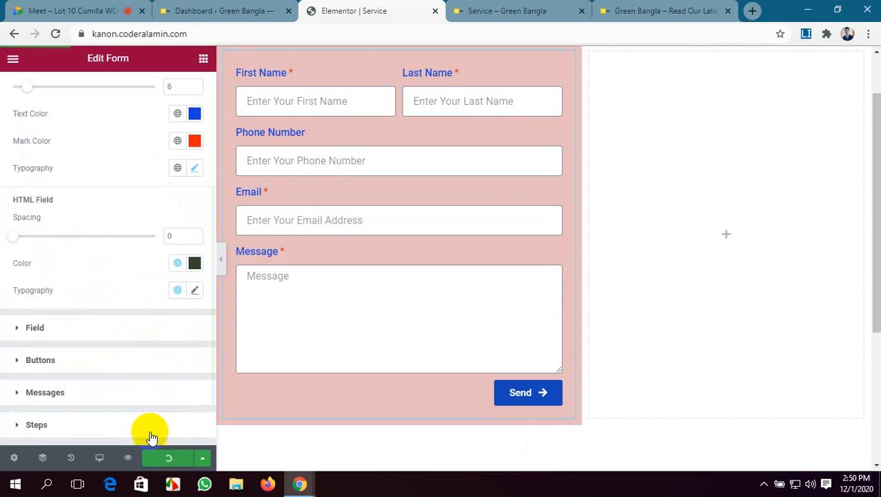
Step: In the HTML Field typography, set the letter spacing to 0.2 and the line height to 2 em
{"action": "scroll", "coordinate": [96, 291], "scroll_direction": "down", "scroll_amount": 1}
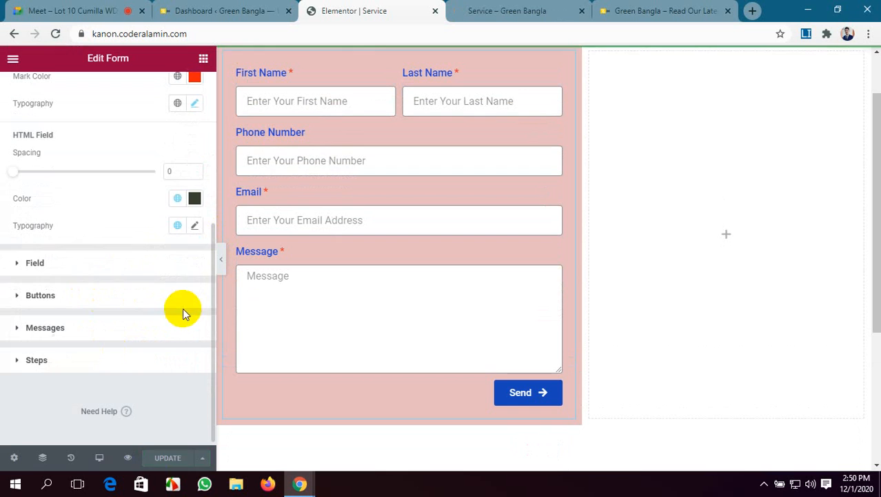
{"action": "left_click", "coordinate": [197, 227]}
{"action": "scroll", "coordinate": [104, 331], "scroll_direction": "down", "scroll_amount": 2}
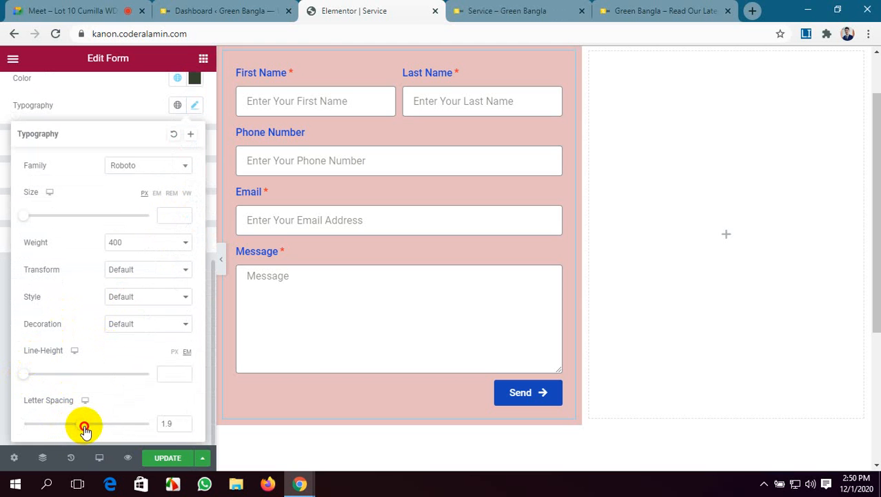
{"action": "left_click_drag", "start_coordinate": [84, 429], "coordinate": [66, 424]}
{"action": "left_click_drag", "start_coordinate": [26, 374], "coordinate": [47, 374]}
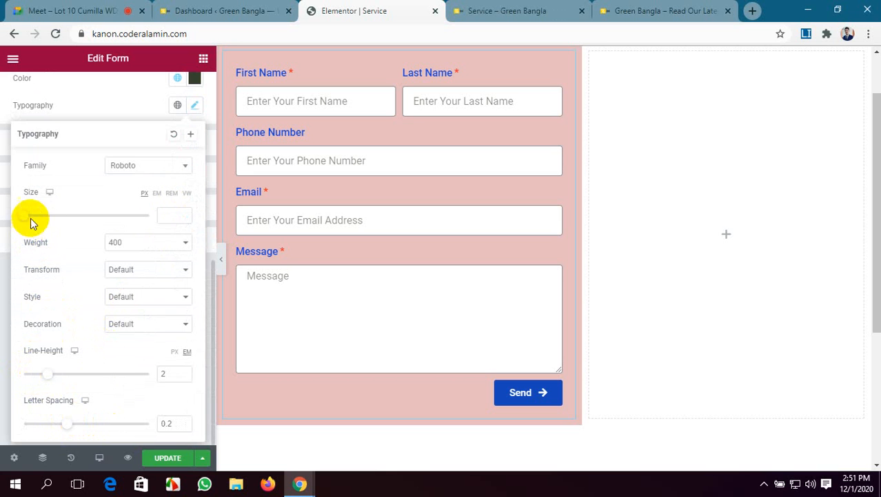
Step: Raise the HTML Field's font size slightly and close its typography settings
{"action": "scroll", "coordinate": [75, 242], "scroll_direction": "up", "scroll_amount": 3}
{"action": "scroll", "coordinate": [75, 242], "scroll_direction": "down", "scroll_amount": 2}
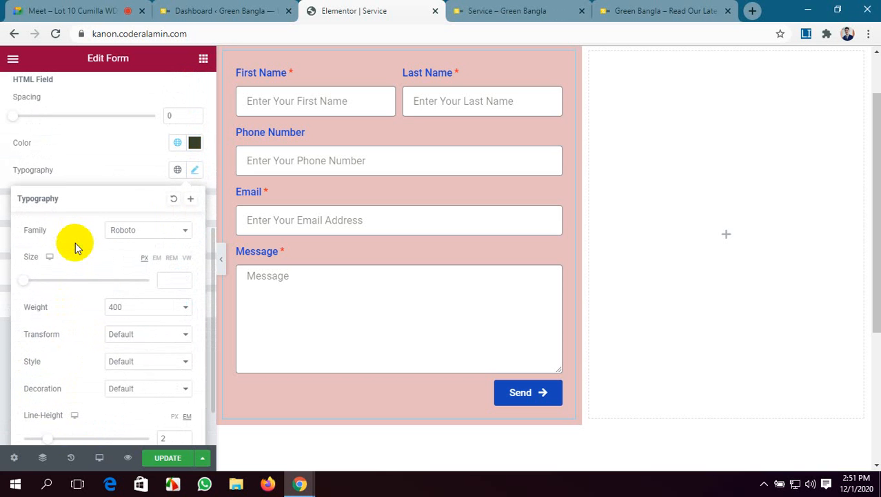
{"action": "mouse_move", "coordinate": [24, 282]}
{"action": "left_mouse_down"}
{"action": "mouse_move", "coordinate": [45, 284]}
{"action": "mouse_move", "coordinate": [31, 284]}
{"action": "left_mouse_up"}
{"action": "left_click", "coordinate": [132, 157]}
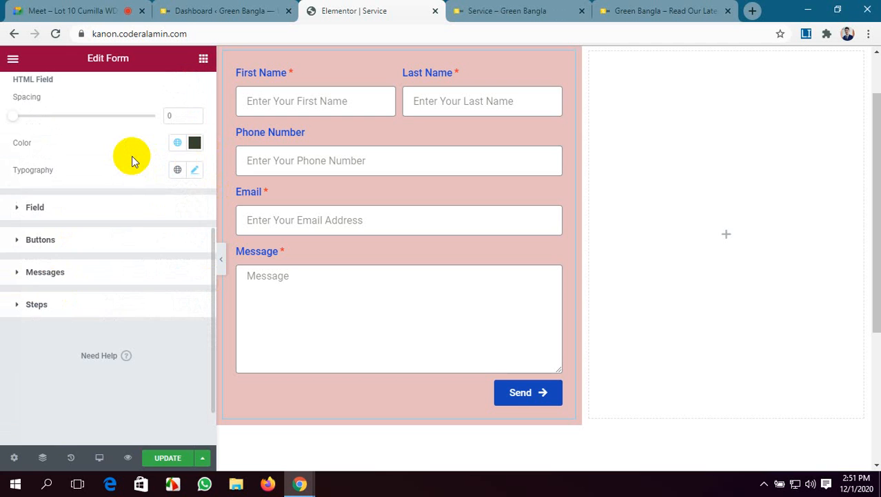
Step: Set the form label typography to letter spacing 1.8 and line height 2 em, then update the page
{"action": "scroll", "coordinate": [132, 157], "scroll_direction": "up", "scroll_amount": 2}
{"action": "scroll", "coordinate": [131, 167], "scroll_direction": "up", "scroll_amount": 1}
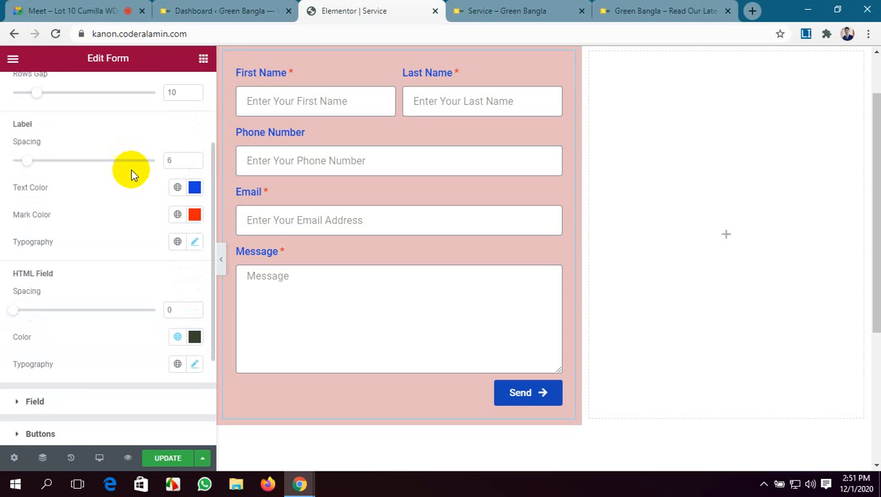
{"action": "scroll", "coordinate": [132, 212], "scroll_direction": "down", "scroll_amount": 1}
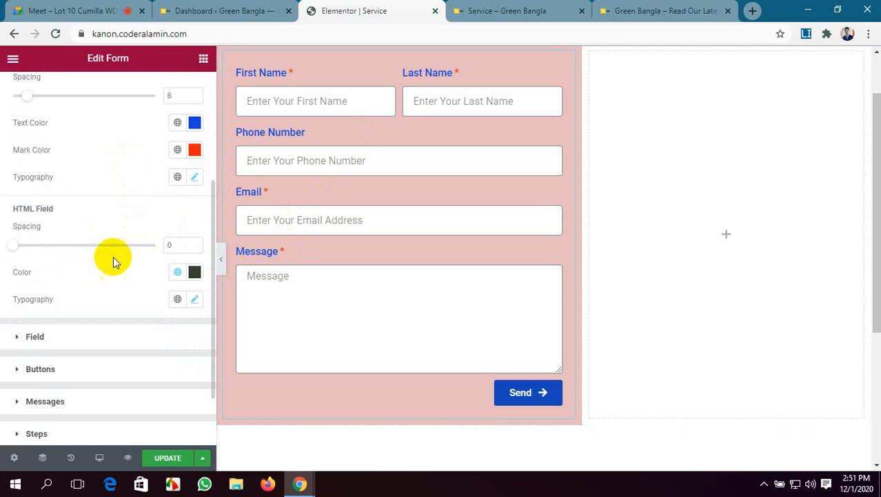
{"action": "left_click", "coordinate": [194, 177]}
{"action": "scroll", "coordinate": [51, 291], "scroll_direction": "down", "scroll_amount": 1}
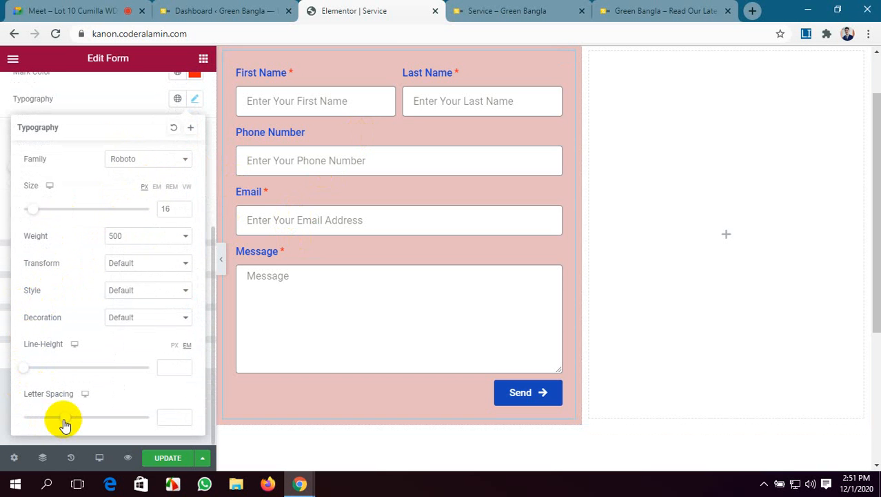
{"action": "left_click_drag", "start_coordinate": [65, 420], "coordinate": [81, 424]}
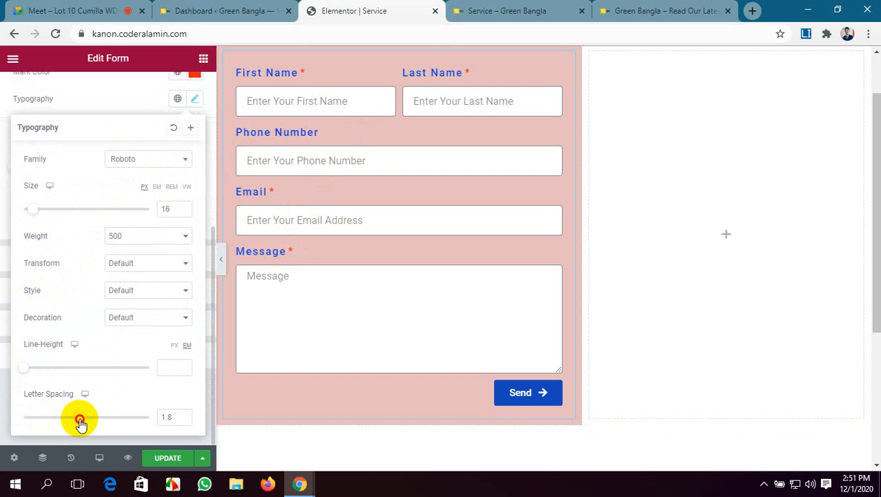
{"action": "left_click_drag", "start_coordinate": [26, 372], "coordinate": [50, 375]}
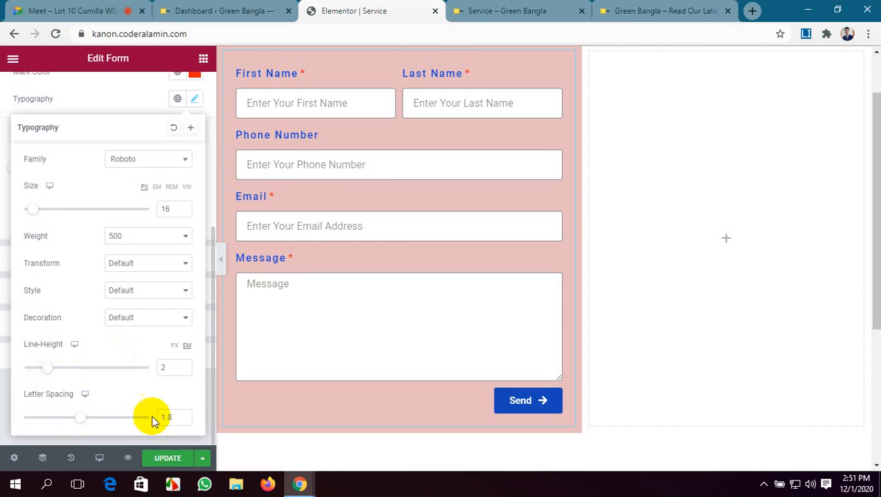
{"action": "left_click", "coordinate": [171, 459]}
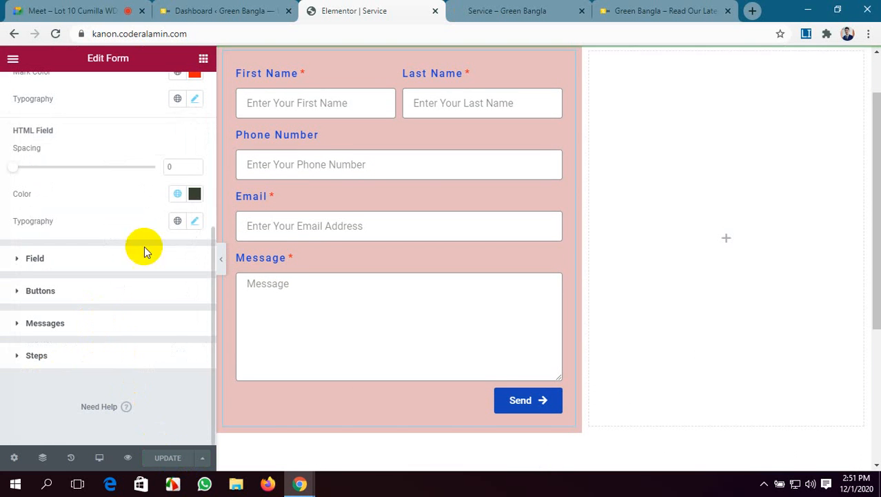
Step: Set the form's HTML field spacing to 4 and its color to green #5DD019
{"action": "scroll", "coordinate": [146, 214], "scroll_direction": "up", "scroll_amount": 1}
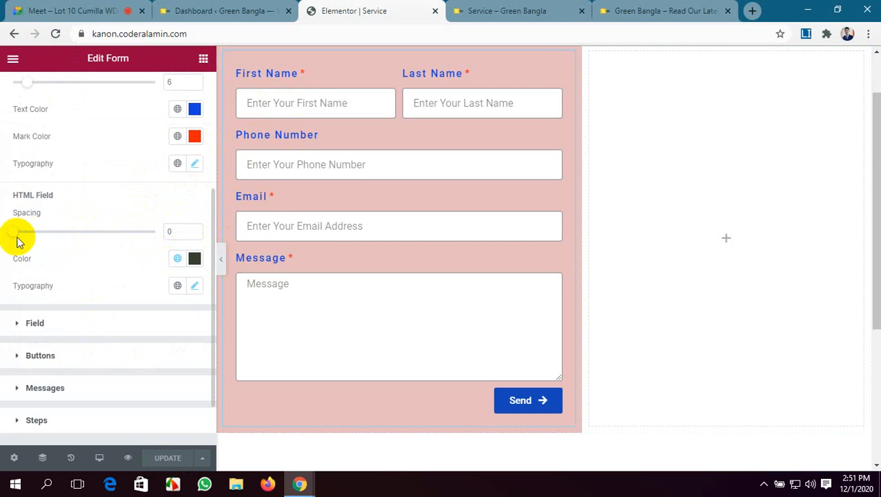
{"action": "left_click_drag", "start_coordinate": [14, 236], "coordinate": [22, 238]}
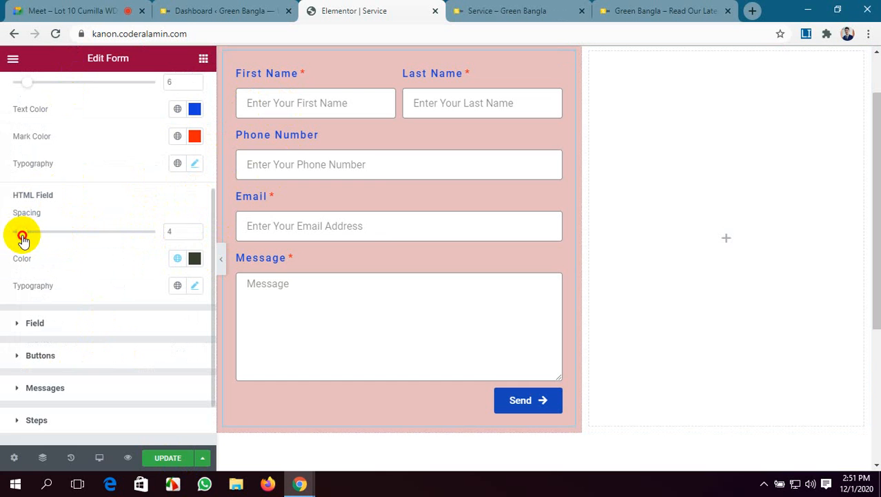
{"action": "left_click", "coordinate": [194, 258]}
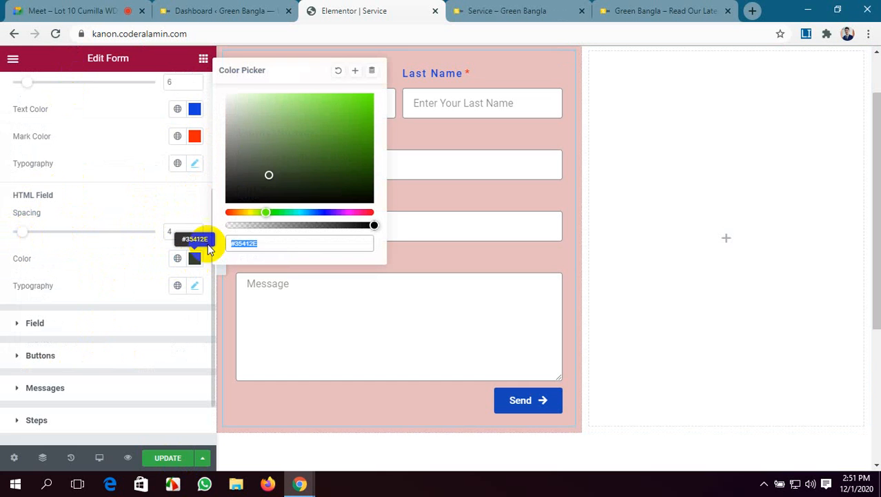
{"action": "left_click", "coordinate": [284, 114]}
{"action": "left_click_drag", "start_coordinate": [284, 114], "coordinate": [355, 113]}
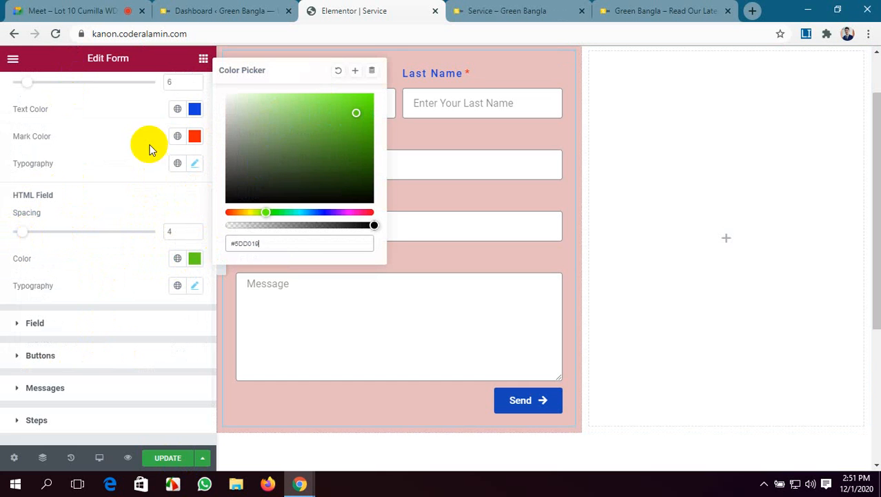
{"action": "left_click", "coordinate": [2, 255]}
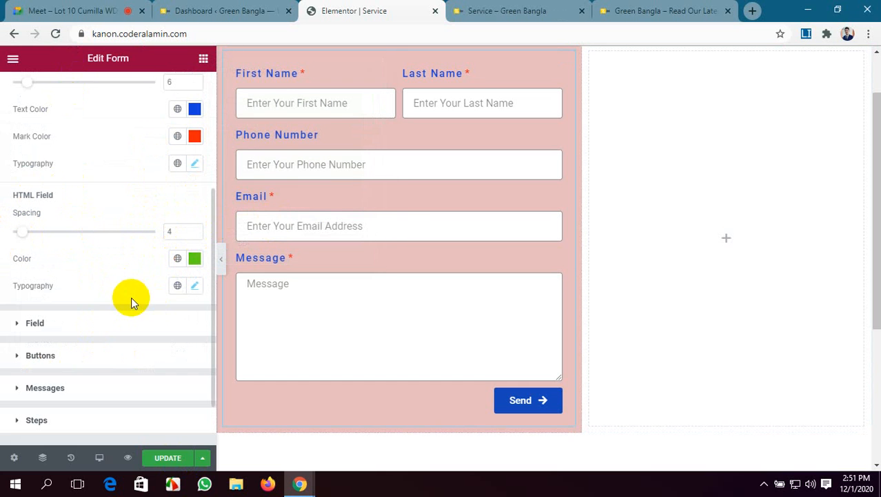
Step: Change the form fields' text color to grey-green #6E756A and update the page
{"action": "scroll", "coordinate": [131, 297], "scroll_direction": "down", "scroll_amount": 2}
{"action": "left_click", "coordinate": [115, 259]}
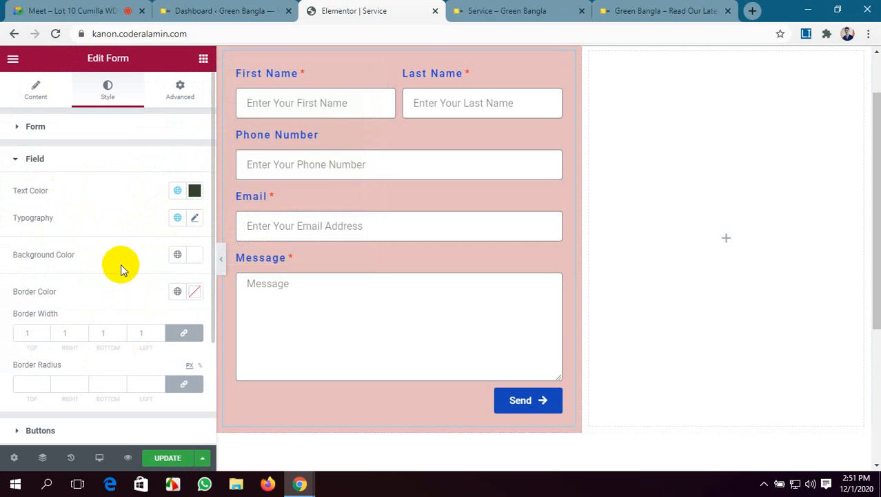
{"action": "left_click", "coordinate": [281, 102]}
{"action": "left_click", "coordinate": [195, 190]}
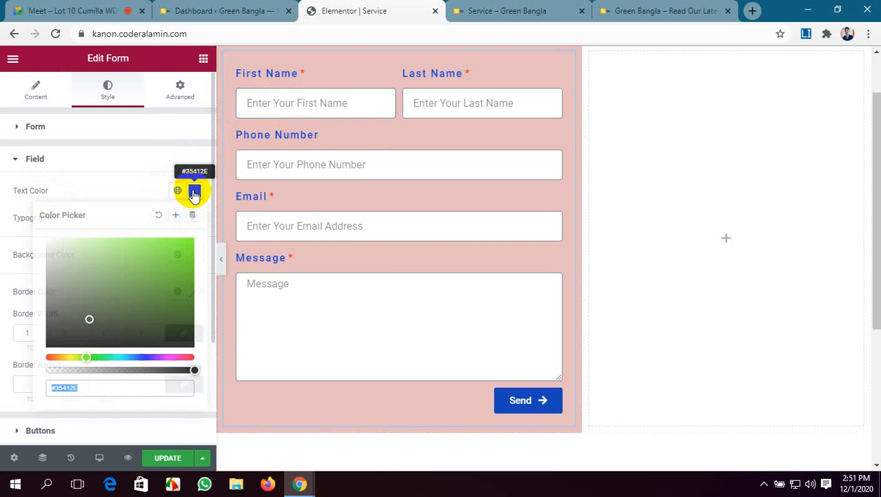
{"action": "mouse_move", "coordinate": [116, 310]}
{"action": "left_mouse_down"}
{"action": "mouse_move", "coordinate": [86, 317]}
{"action": "mouse_move", "coordinate": [82, 341]}
{"action": "mouse_move", "coordinate": [99, 345]}
{"action": "mouse_move", "coordinate": [174, 274]}
{"action": "mouse_move", "coordinate": [107, 265]}
{"action": "left_mouse_up"}
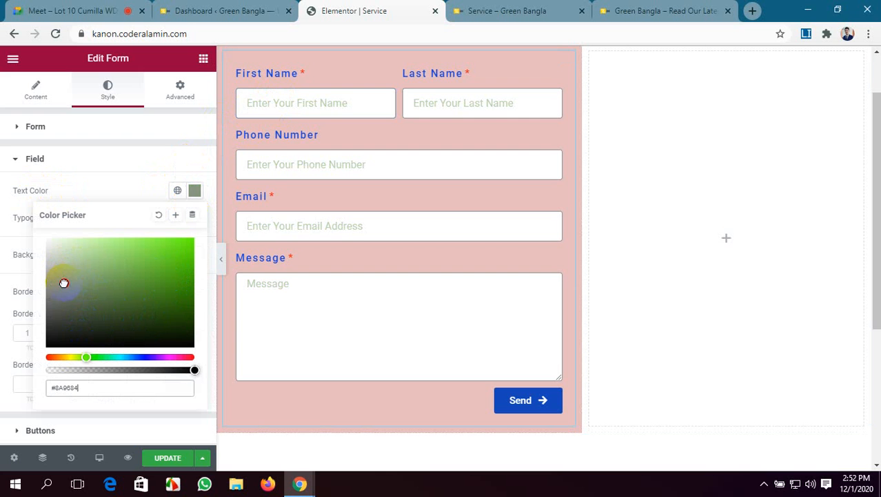
{"action": "left_click", "coordinate": [275, 108]}
{"action": "left_click", "coordinate": [180, 457]}
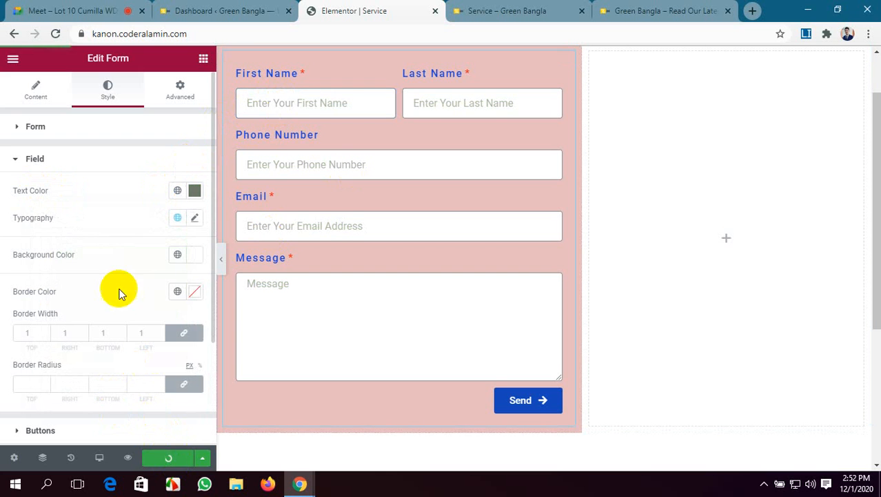
Step: Open the form fields' typography settings and update the page
{"action": "left_click", "coordinate": [197, 218]}
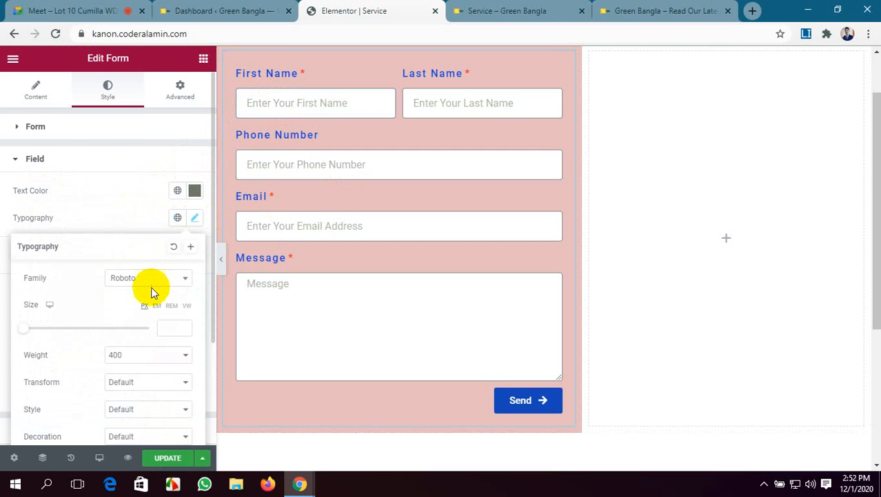
{"action": "scroll", "coordinate": [151, 290], "scroll_direction": "down", "scroll_amount": 2}
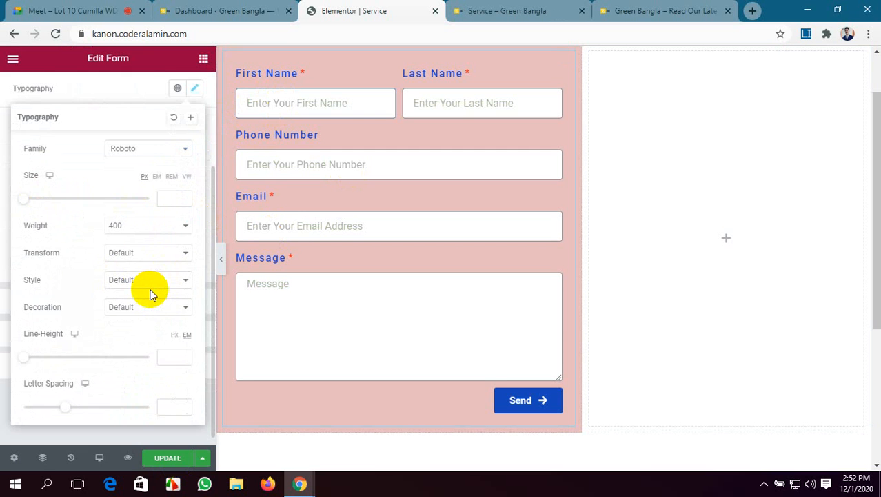
{"action": "left_click", "coordinate": [162, 459]}
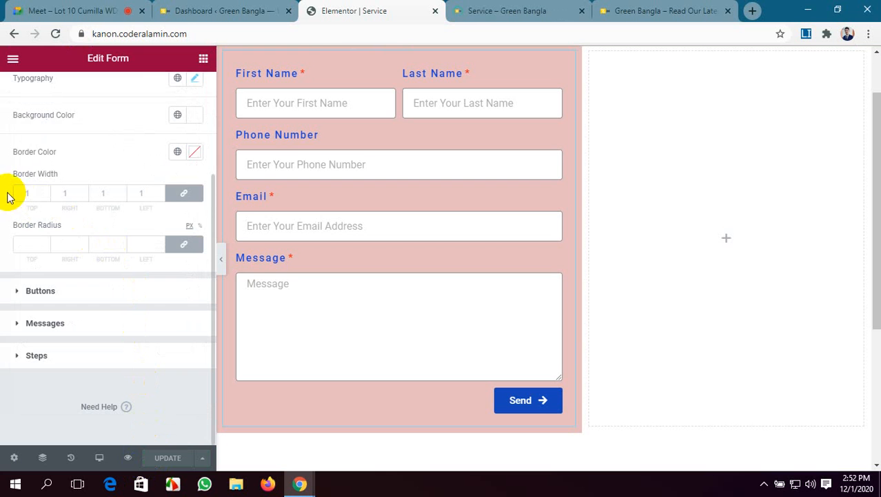
Step: Set the form fields' background color to dark navy #11234E and update the page
{"action": "scroll", "coordinate": [113, 160], "scroll_direction": "up", "scroll_amount": 1}
{"action": "scroll", "coordinate": [120, 186], "scroll_direction": "up", "scroll_amount": 1}
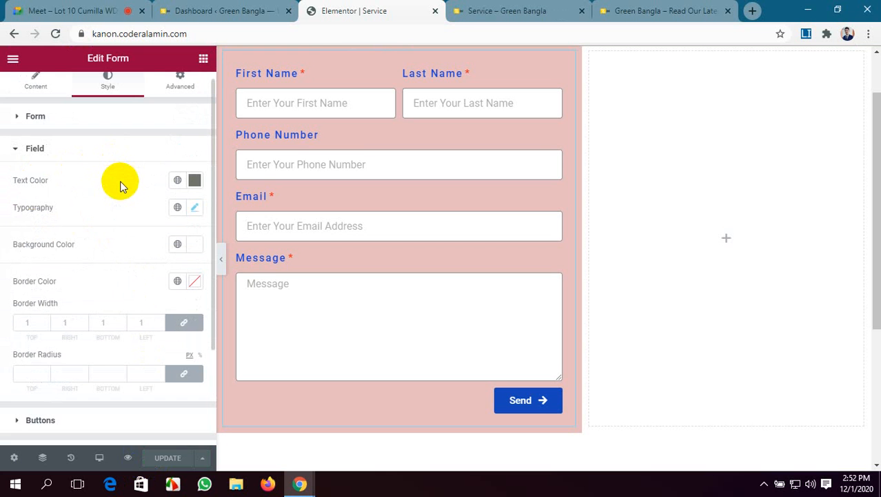
{"action": "left_click", "coordinate": [193, 247]}
{"action": "left_click", "coordinate": [163, 399]}
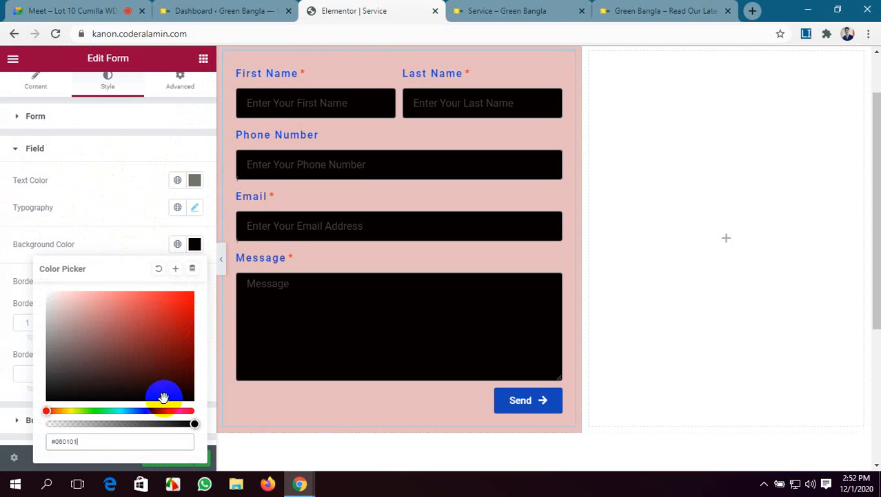
{"action": "left_click", "coordinate": [118, 363]}
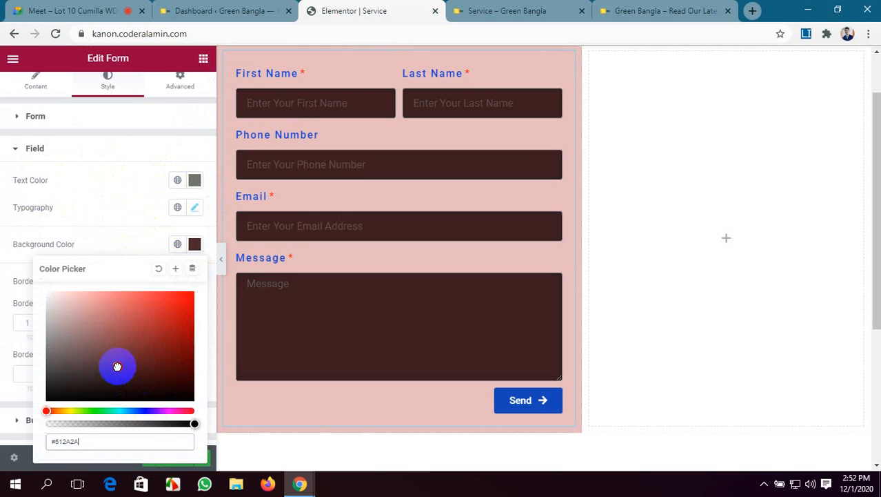
{"action": "left_click_drag", "start_coordinate": [118, 362], "coordinate": [141, 376]}
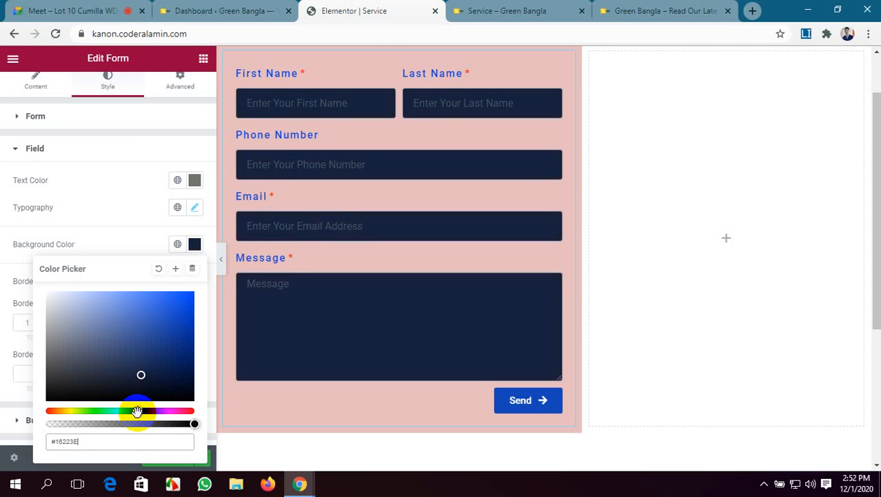
{"action": "left_click_drag", "start_coordinate": [141, 378], "coordinate": [161, 371]}
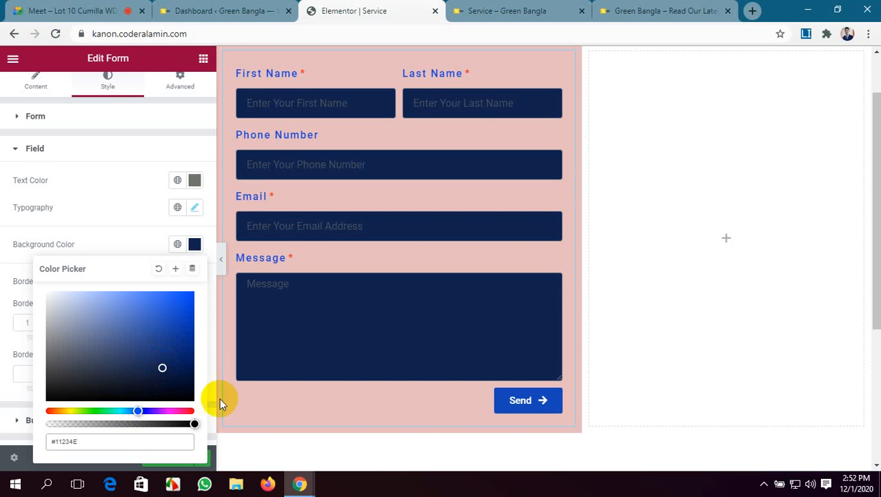
{"action": "left_click", "coordinate": [13, 334]}
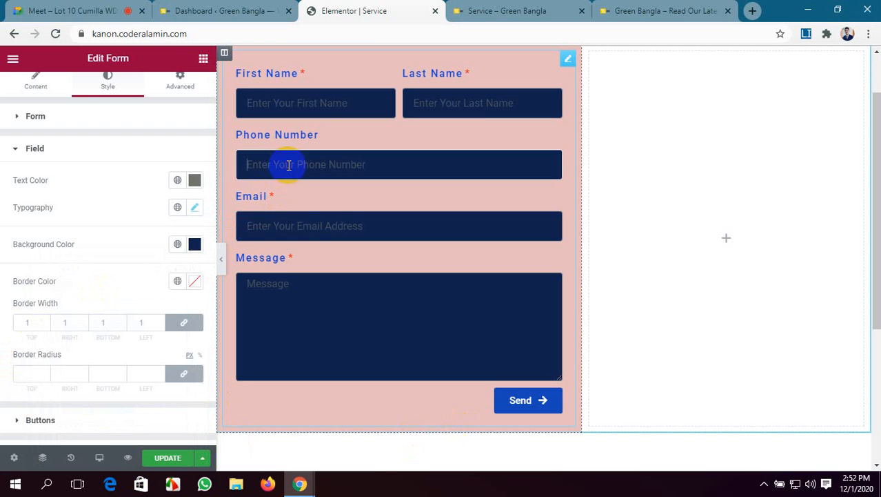
{"action": "left_click", "coordinate": [178, 460]}
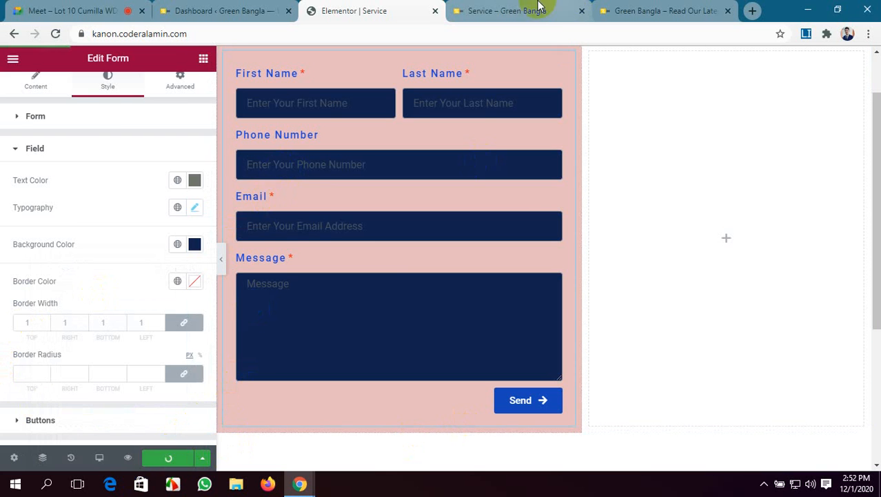
Step: Switch to the live Service page and examine the form's field styling, including the focused phone number field
{"action": "left_click", "coordinate": [493, 8]}
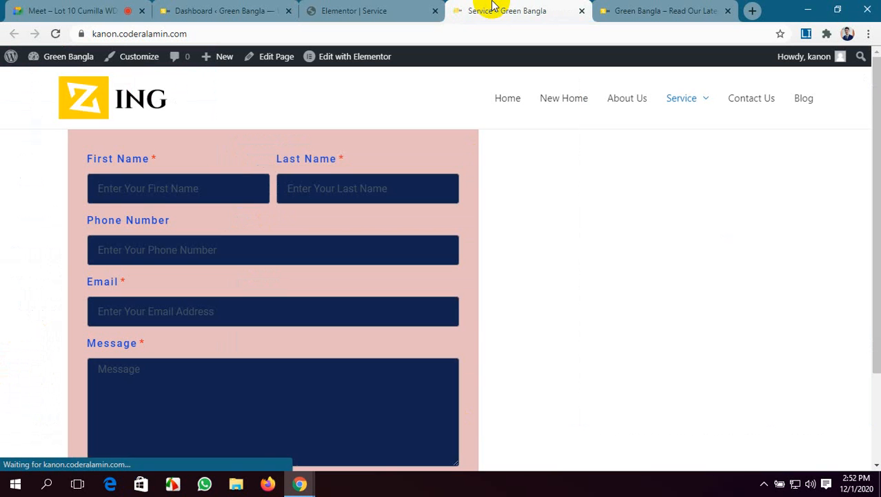
{"action": "scroll", "coordinate": [189, 314], "scroll_direction": "down", "scroll_amount": 2}
{"action": "scroll", "coordinate": [190, 314], "scroll_direction": "up", "scroll_amount": 2}
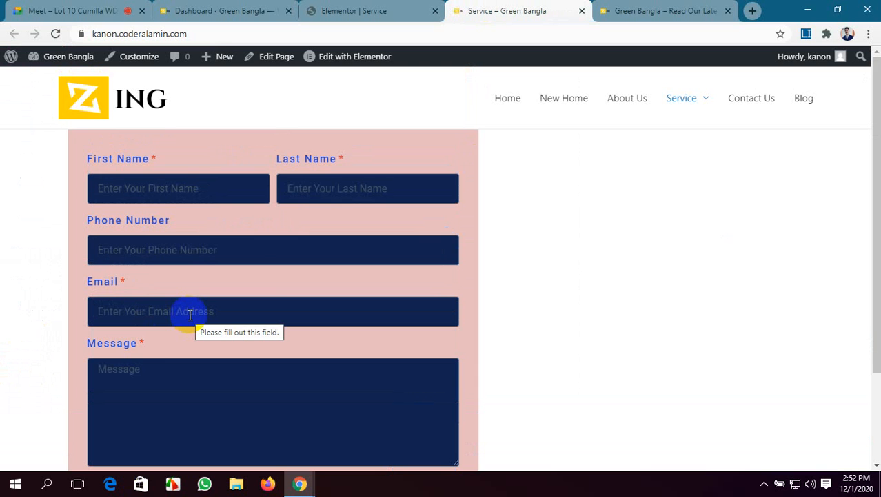
{"action": "left_click", "coordinate": [196, 250]}
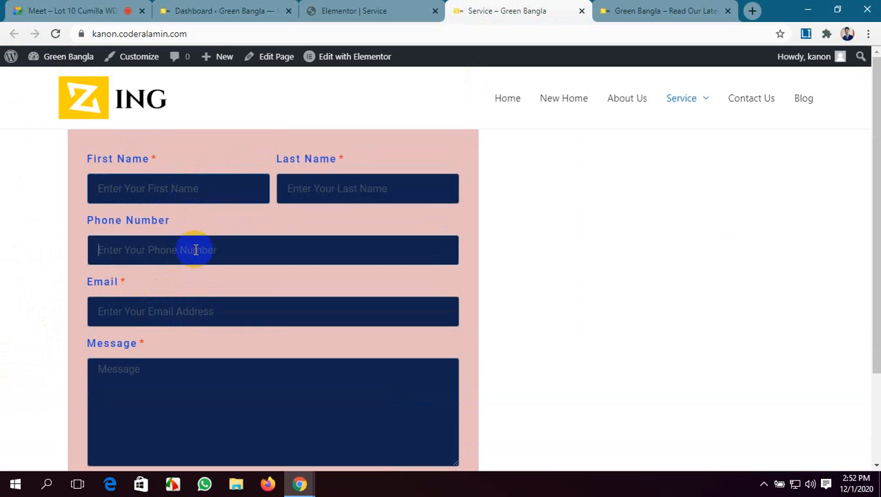
Step: Return to the Elementor editor, set the form fields' text color to near white, and update the page
{"action": "left_click", "coordinate": [386, 10]}
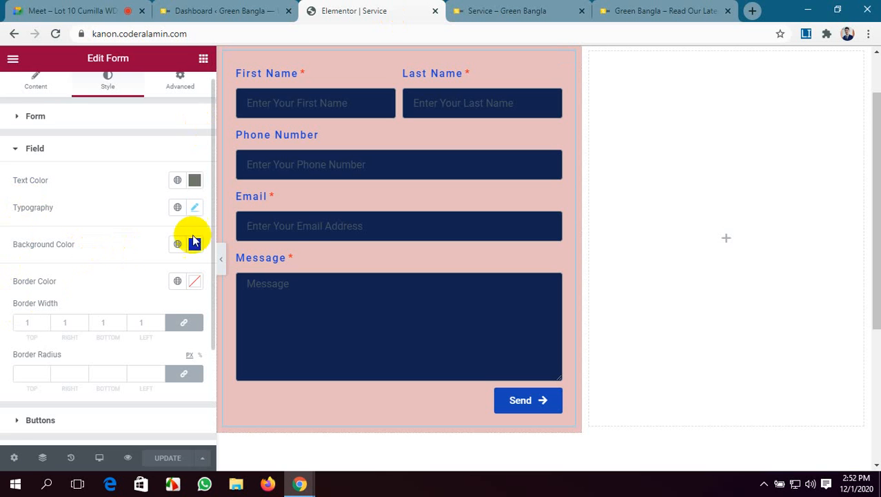
{"action": "scroll", "coordinate": [123, 255], "scroll_direction": "up", "scroll_amount": 1}
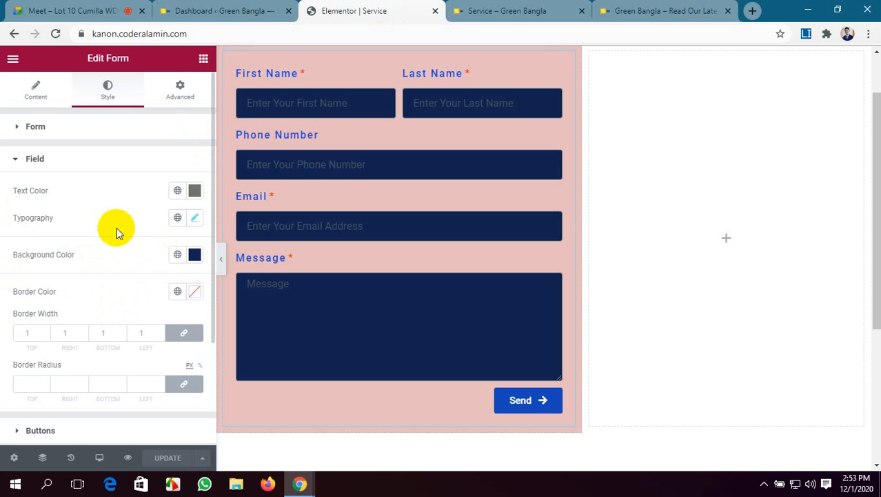
{"action": "left_click", "coordinate": [194, 192]}
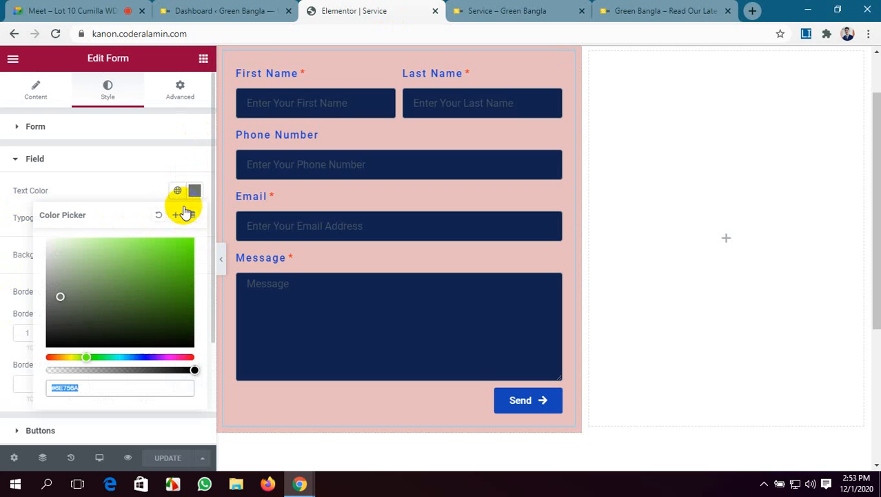
{"action": "left_click_drag", "start_coordinate": [50, 251], "coordinate": [47, 241]}
{"action": "left_click", "coordinate": [156, 459]}
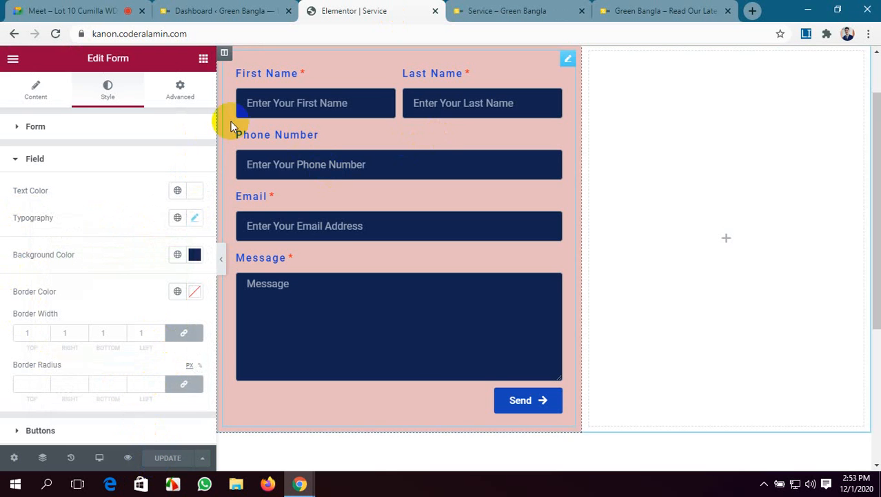
Step: Set the form fields' background color to a darker navy, #0B1A3E
{"action": "left_click", "coordinate": [194, 255]}
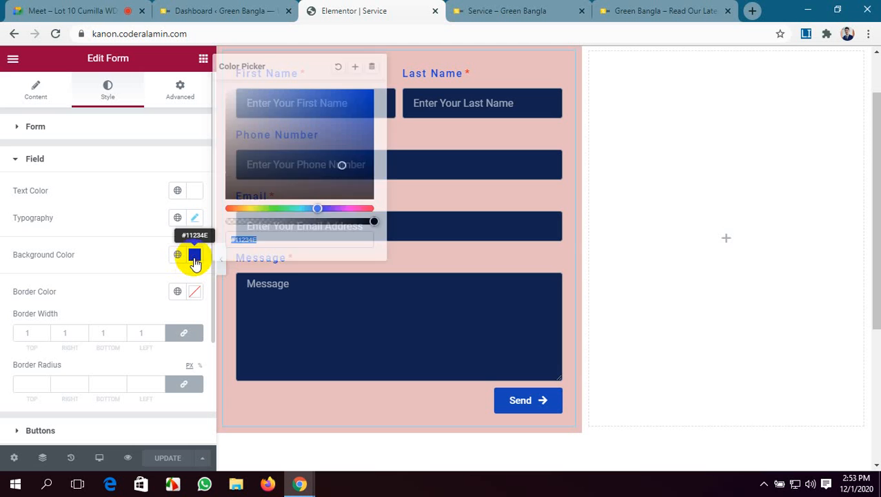
{"action": "type", "text": "#E3E6EE"}
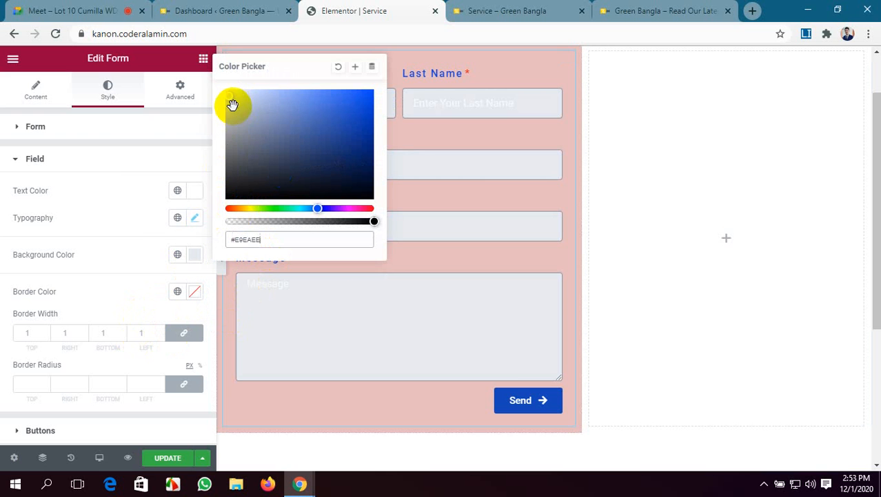
{"action": "left_click_drag", "start_coordinate": [230, 104], "coordinate": [252, 109]}
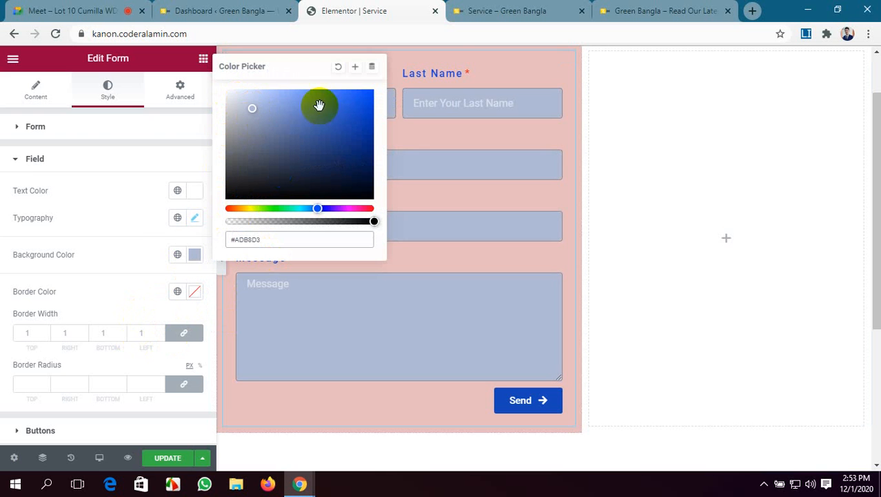
{"action": "left_click", "coordinate": [336, 68]}
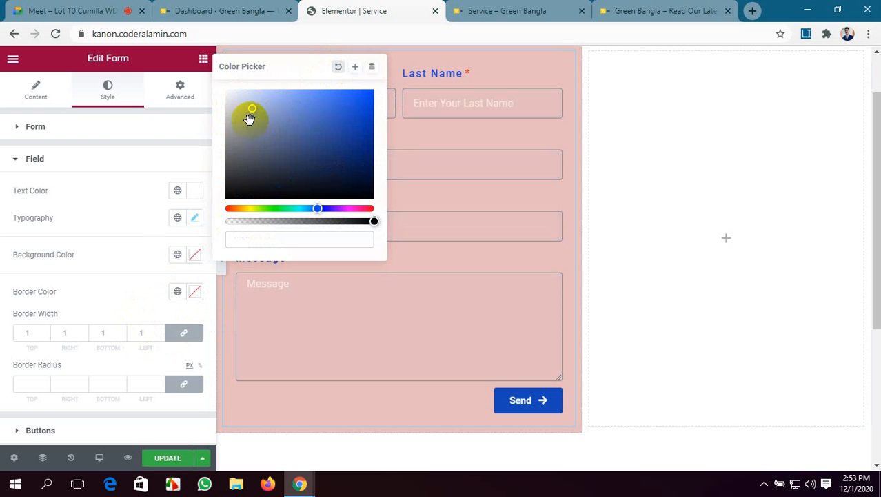
{"action": "left_click_drag", "start_coordinate": [251, 110], "coordinate": [347, 173]}
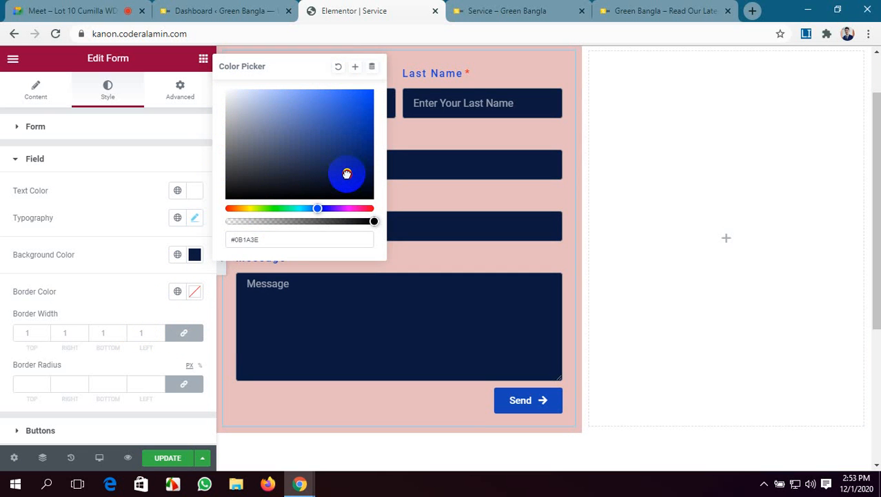
{"action": "left_click", "coordinate": [3, 238]}
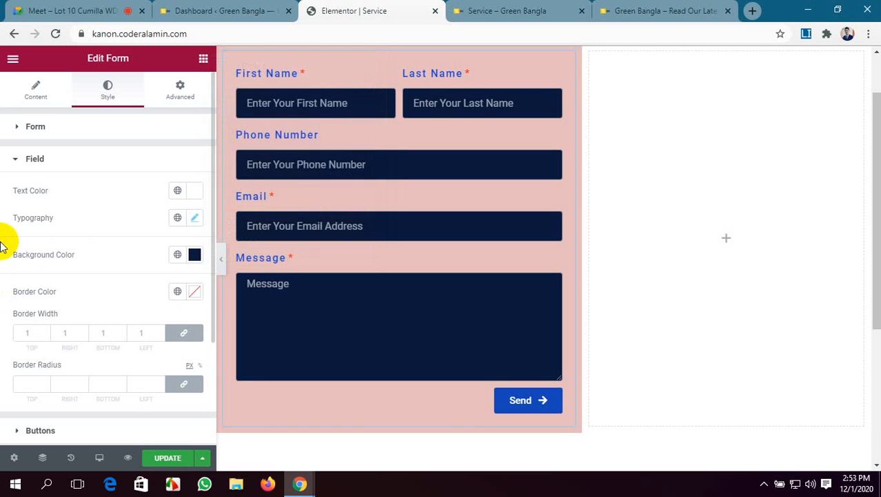
Step: Set the form fields' border color to near white #F4EFEF
{"action": "scroll", "coordinate": [207, 236], "scroll_direction": "down", "scroll_amount": 1}
{"action": "left_click", "coordinate": [194, 228]}
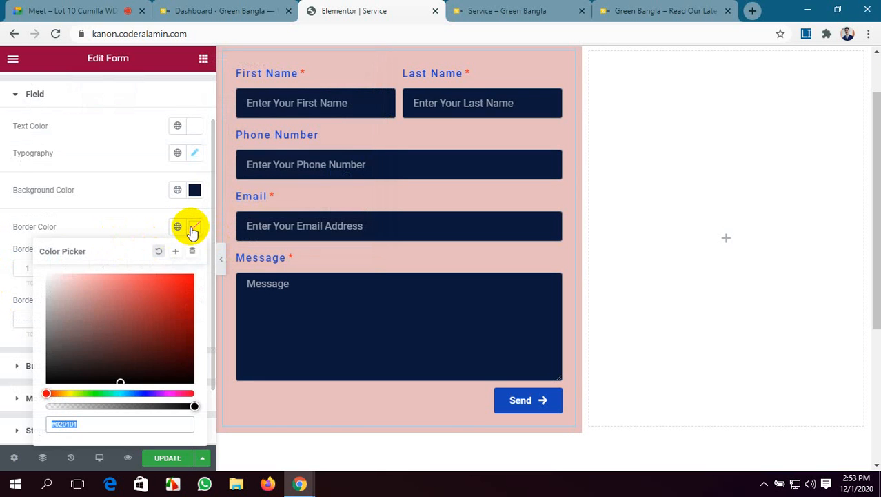
{"action": "type", "text": "#ECECEC"}
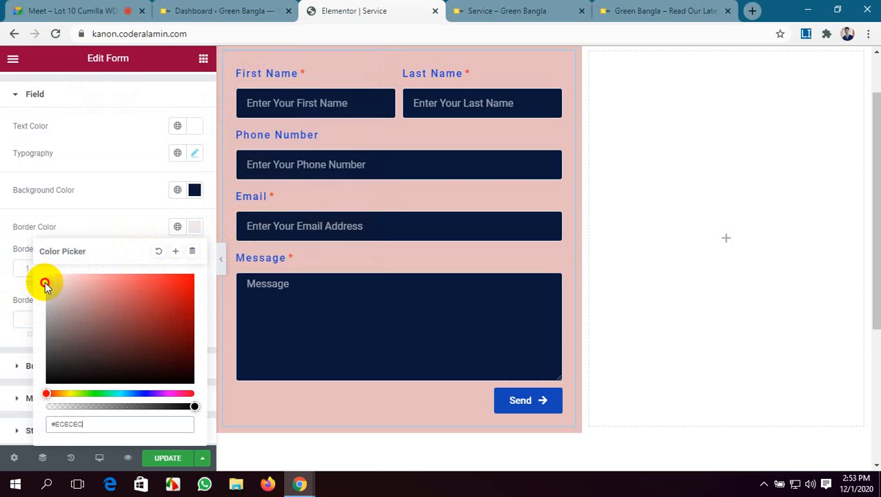
{"action": "left_click_drag", "start_coordinate": [44, 284], "coordinate": [49, 279]}
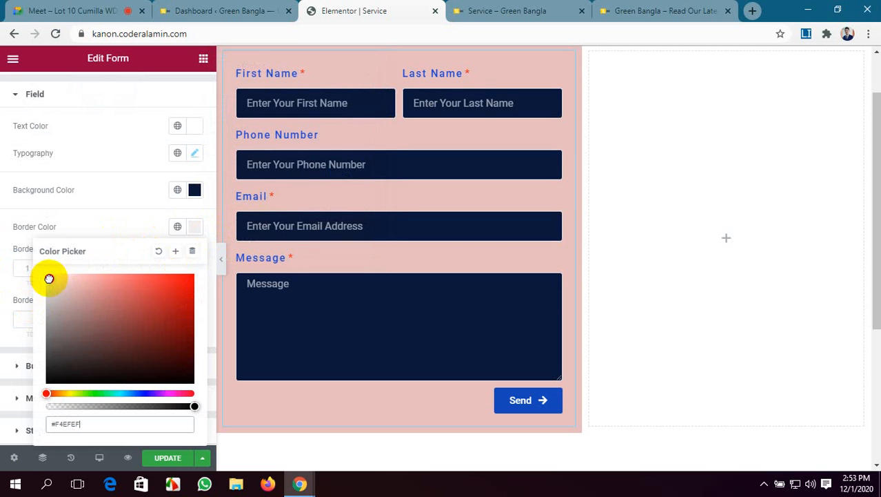
{"action": "left_click", "coordinate": [6, 295]}
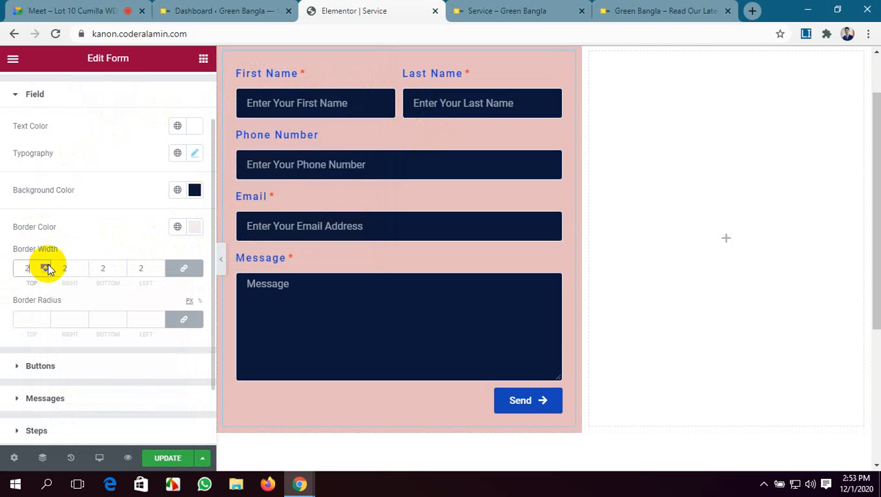
Step: Set the form fields' border width to 1 and border radius to 10 px on all sides, and update the page
{"action": "left_click", "coordinate": [46, 265]}
{"action": "left_click", "coordinate": [46, 266]}
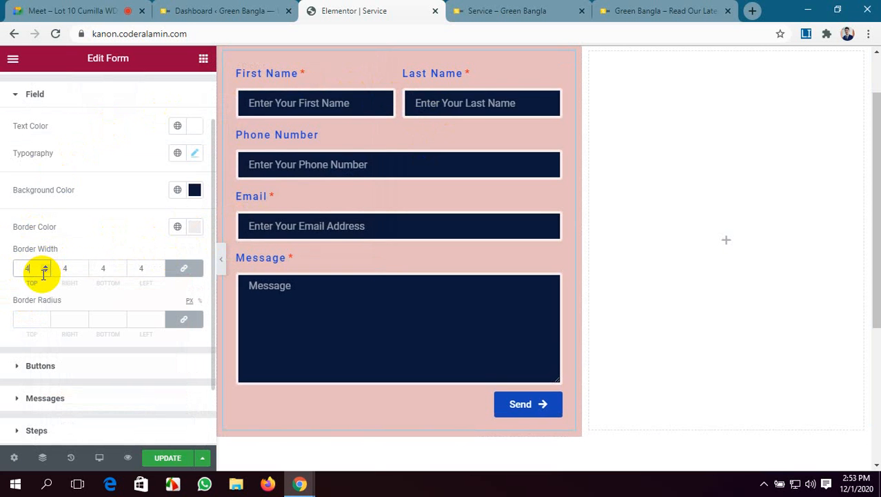
{"action": "left_click", "coordinate": [45, 271]}
{"action": "left_click", "coordinate": [45, 271]}
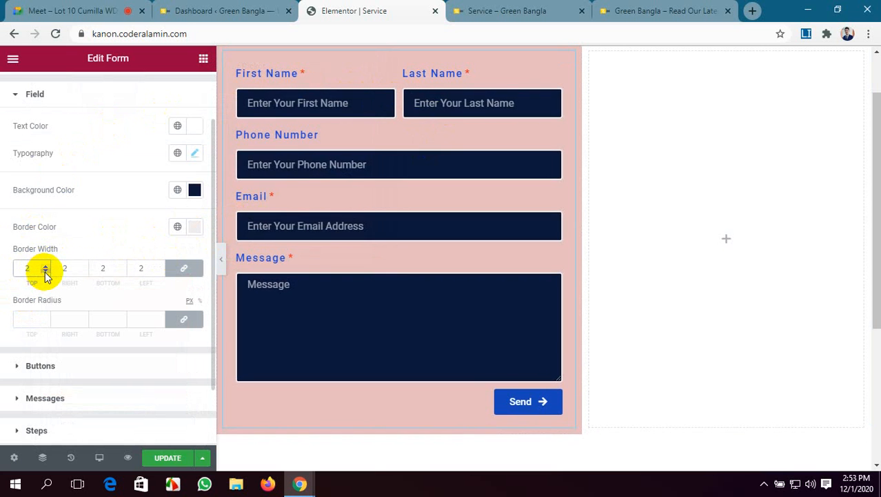
{"action": "left_click", "coordinate": [45, 271]}
{"action": "left_click", "coordinate": [31, 318]}
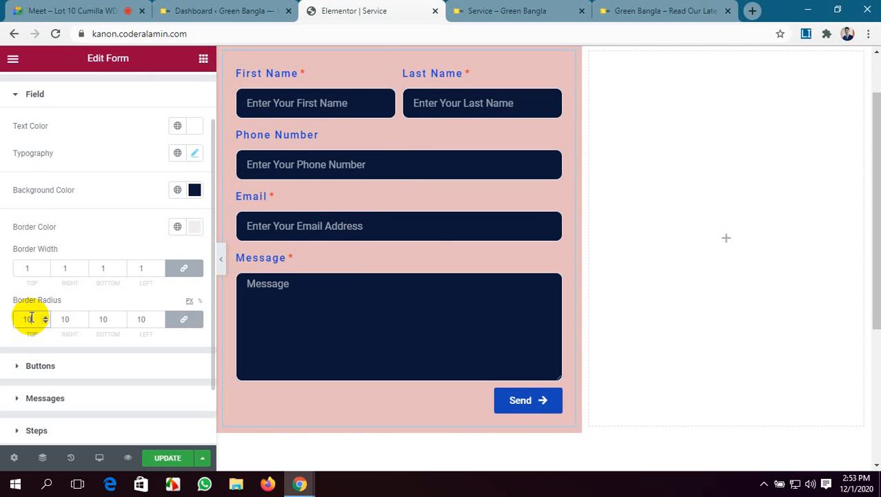
{"action": "left_click", "coordinate": [169, 460]}
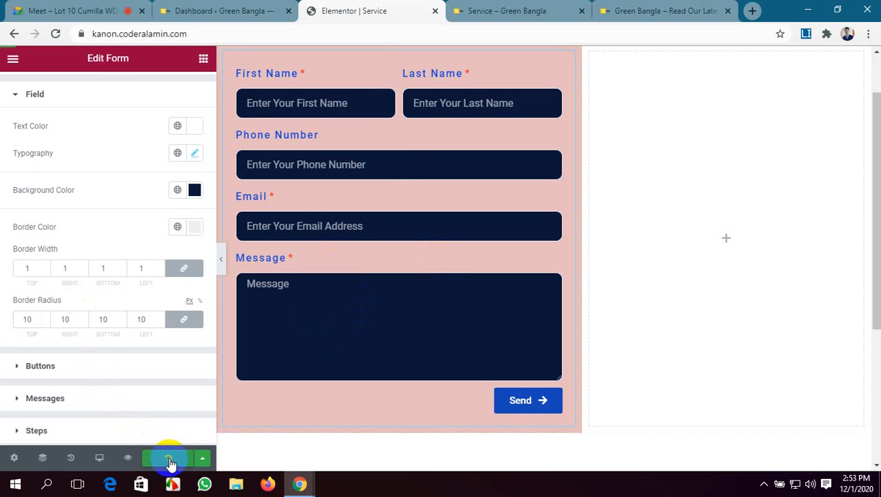
Step: Examine the form's button style settings, including the border type options, and its message typography and color settings
{"action": "scroll", "coordinate": [144, 358], "scroll_direction": "down", "scroll_amount": 2}
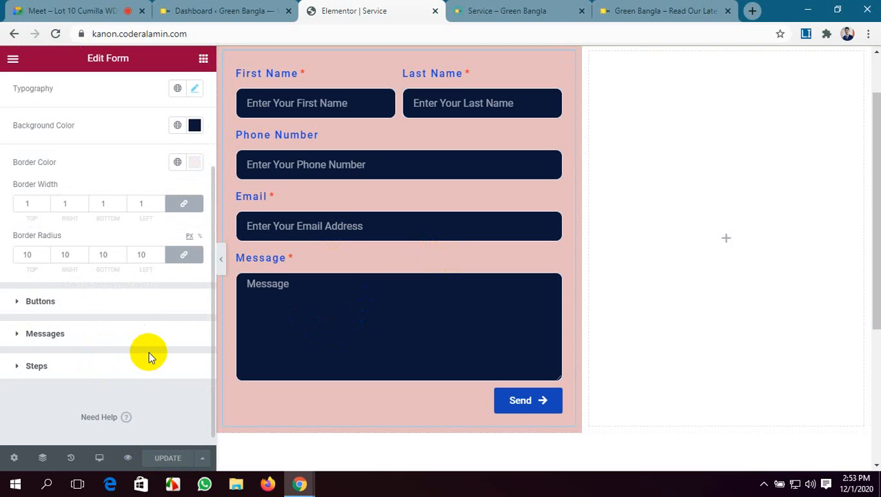
{"action": "left_click", "coordinate": [44, 303]}
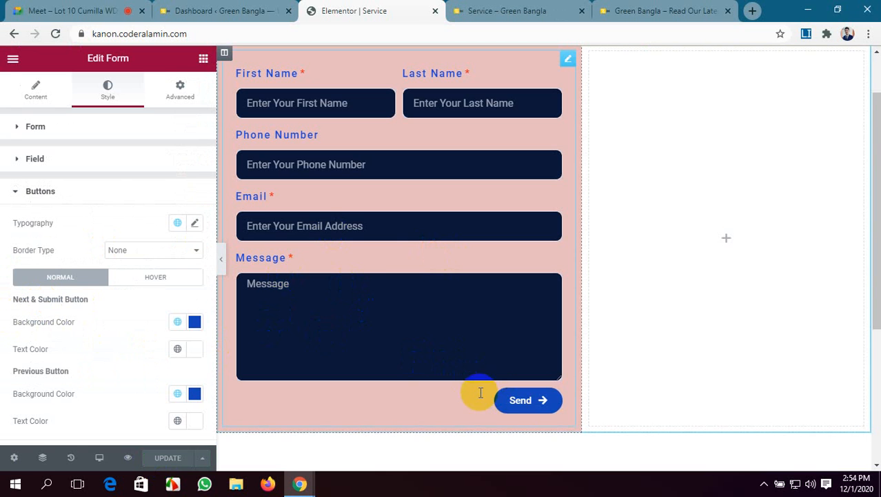
{"action": "scroll", "coordinate": [108, 282], "scroll_direction": "down", "scroll_amount": 2}
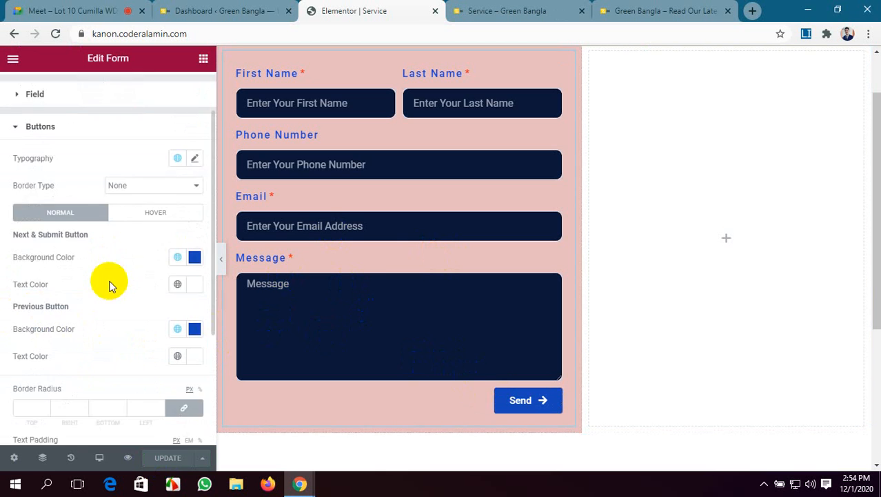
{"action": "left_click", "coordinate": [135, 186]}
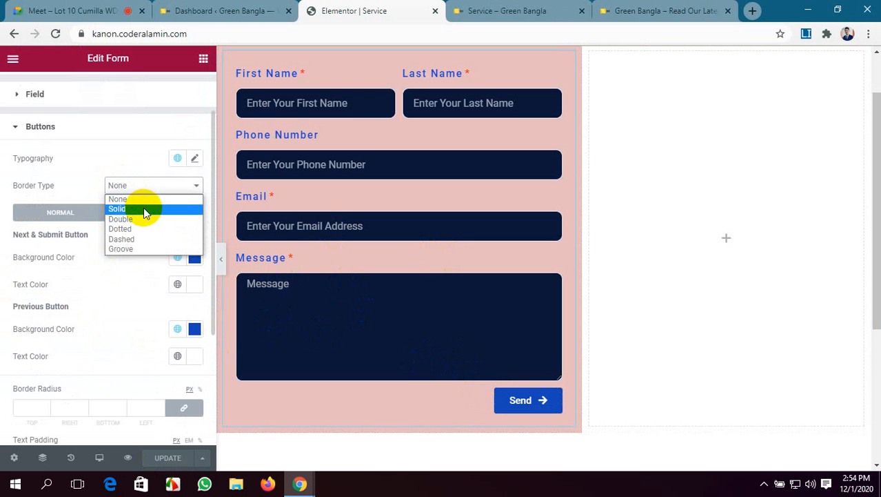
{"action": "left_click", "coordinate": [97, 156]}
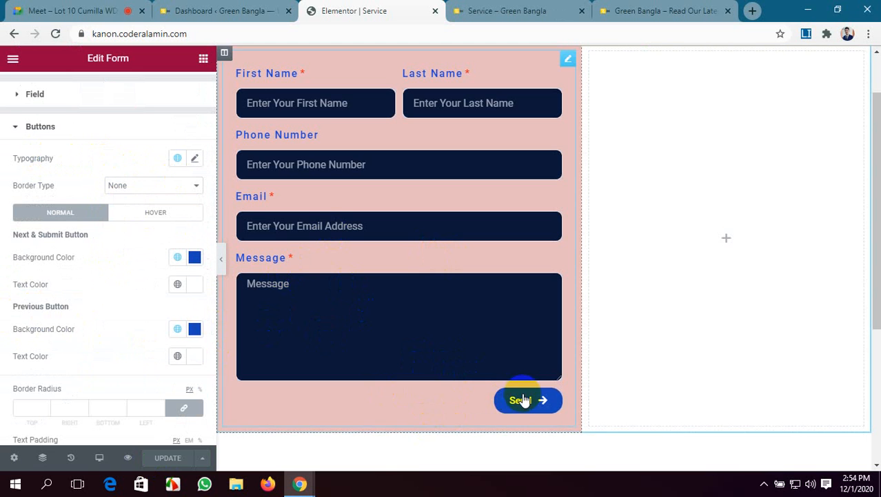
{"action": "scroll", "coordinate": [76, 346], "scroll_direction": "down", "scroll_amount": 5}
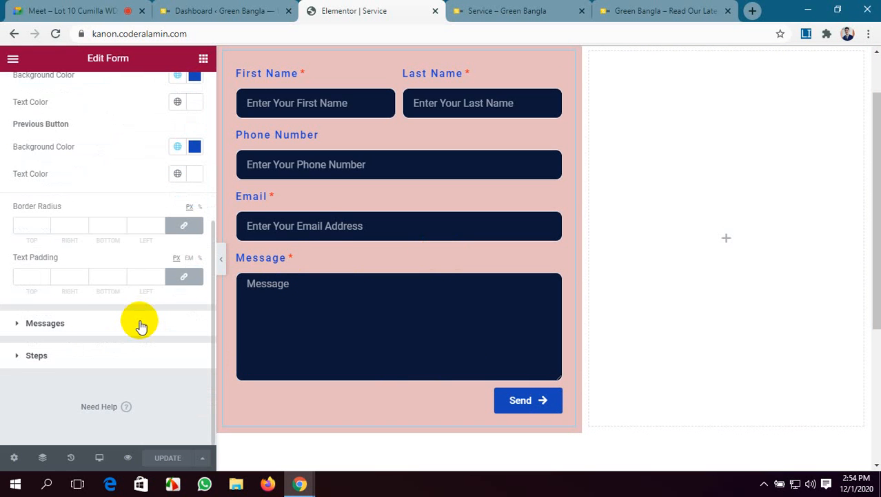
{"action": "left_click", "coordinate": [114, 320]}
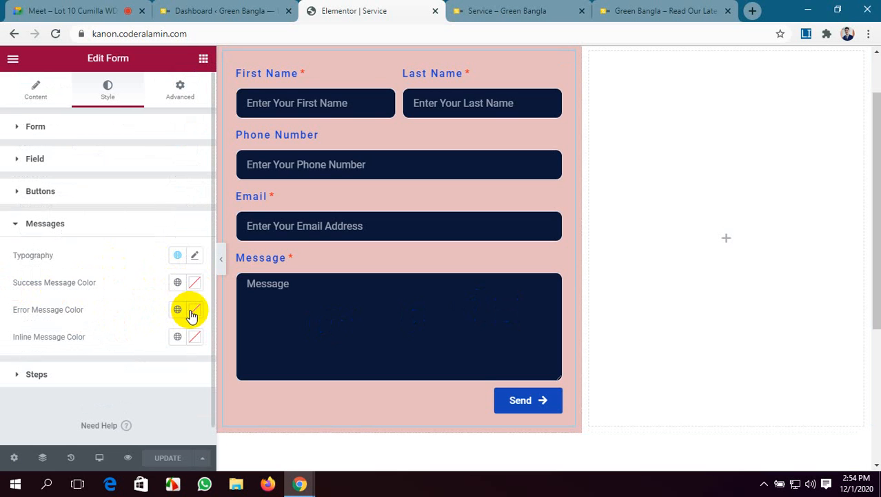
{"action": "scroll", "coordinate": [183, 340], "scroll_direction": "down", "scroll_amount": 1}
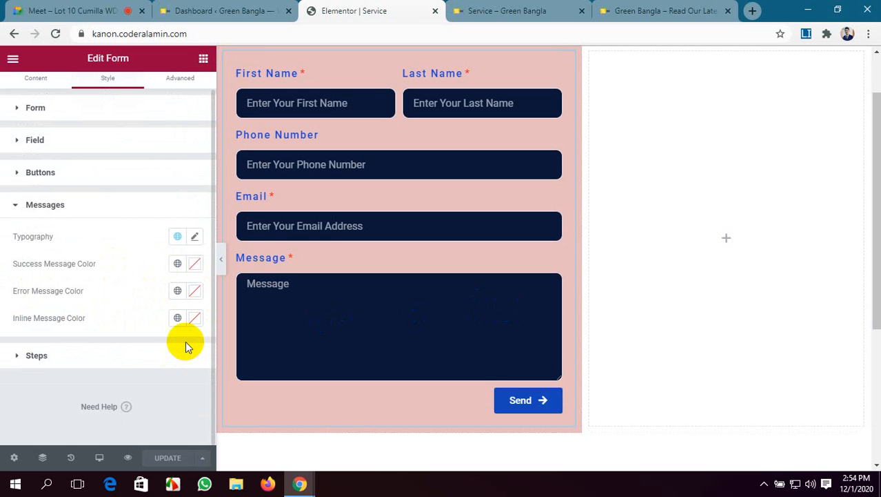
{"action": "left_click", "coordinate": [293, 331]}
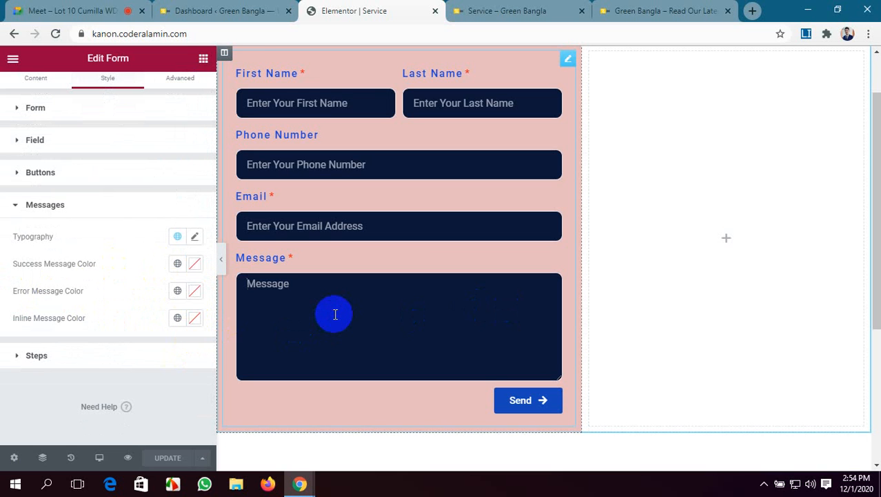
{"action": "scroll", "coordinate": [159, 244], "scroll_direction": "up", "scroll_amount": 1}
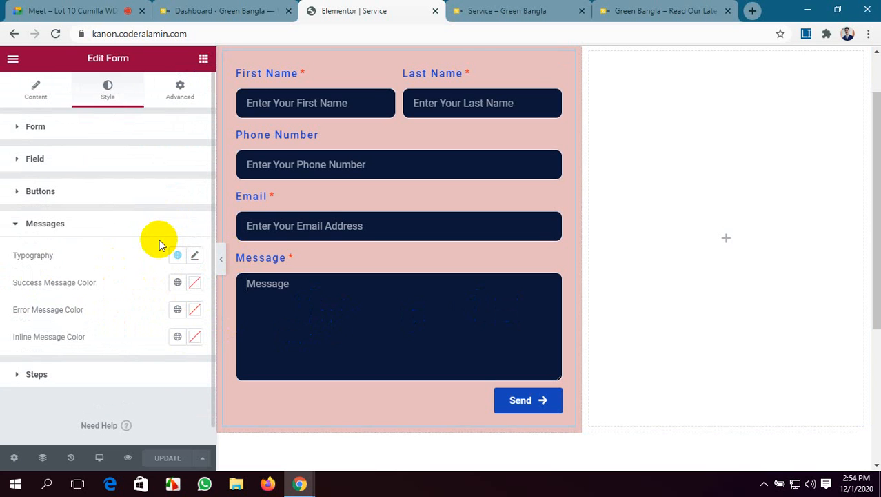
Step: Review the form's label, HTML field, field and message style settings
{"action": "left_click", "coordinate": [71, 129]}
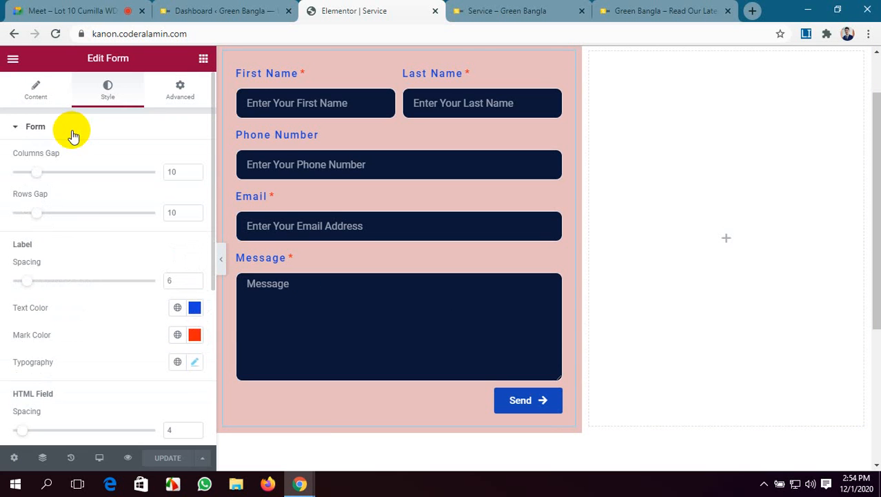
{"action": "scroll", "coordinate": [88, 238], "scroll_direction": "down", "scroll_amount": 1}
{"action": "scroll", "coordinate": [88, 238], "scroll_direction": "down", "scroll_amount": 3}
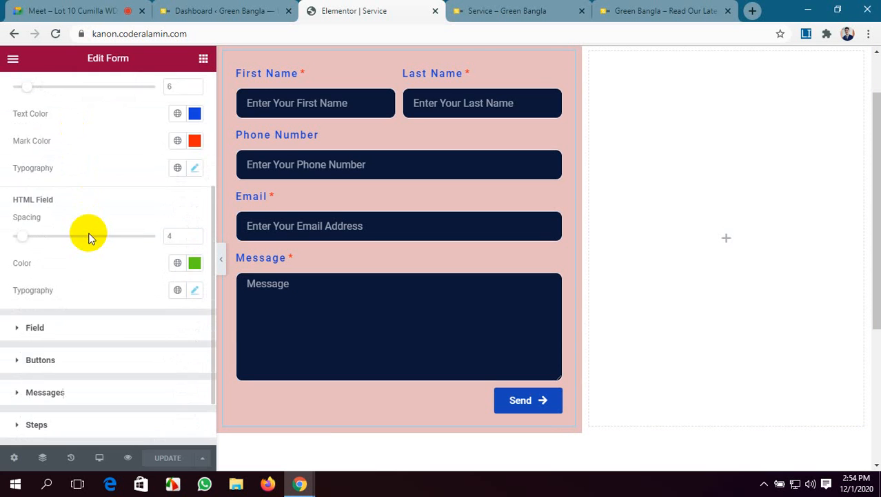
{"action": "left_click", "coordinate": [96, 259]}
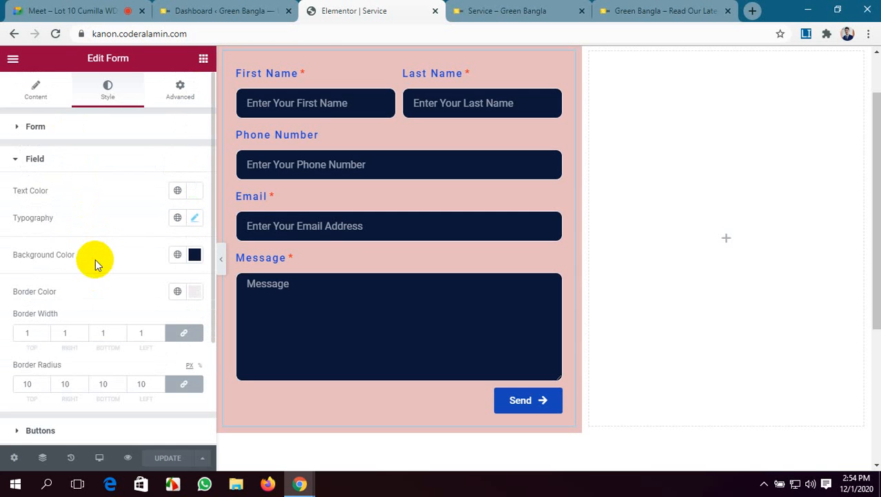
{"action": "scroll", "coordinate": [84, 217], "scroll_direction": "down", "scroll_amount": 2}
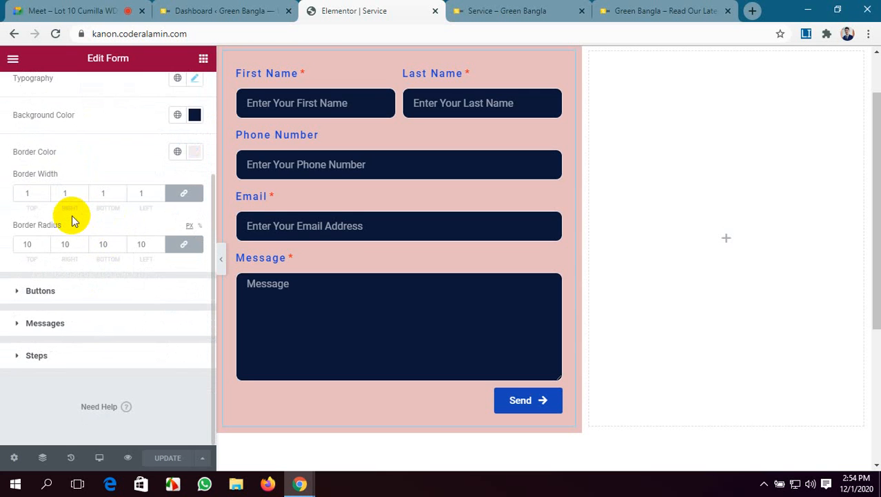
{"action": "left_click", "coordinate": [55, 321]}
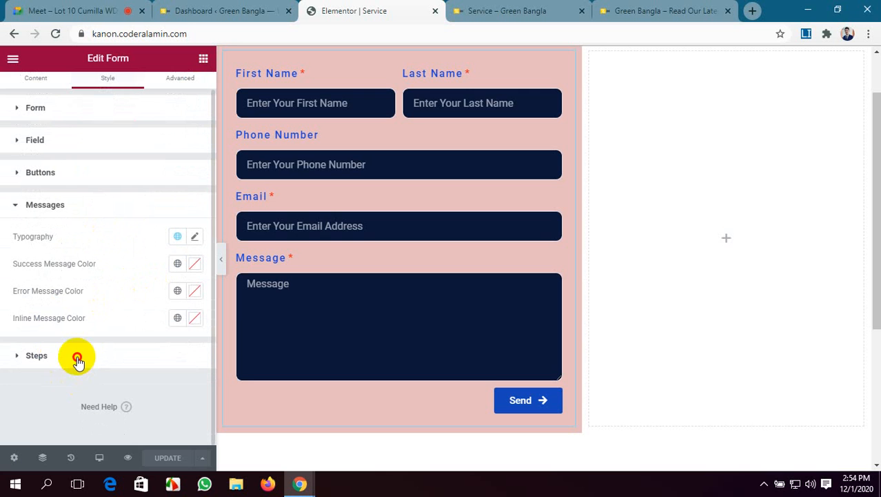
Step: Set the divider width to 0 in the form's Steps style settings and update the page
{"action": "left_click", "coordinate": [36, 355]}
{"action": "scroll", "coordinate": [81, 268], "scroll_direction": "down", "scroll_amount": 3}
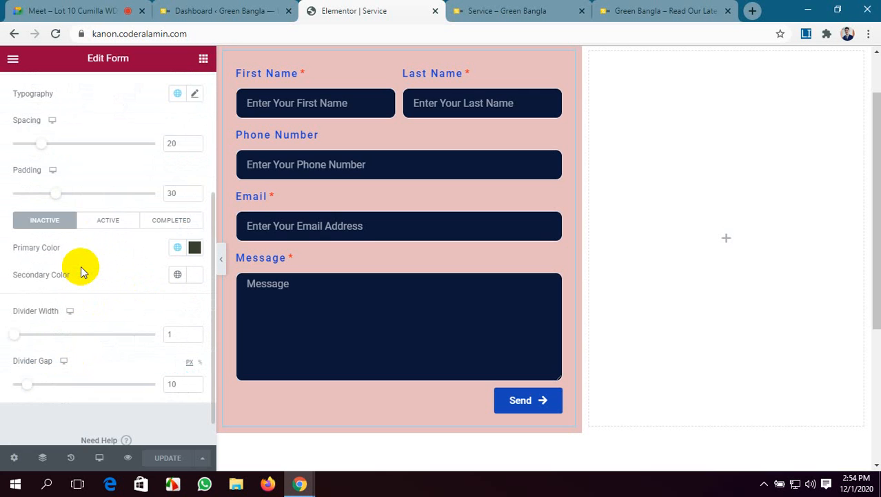
{"action": "scroll", "coordinate": [81, 267], "scroll_direction": "up", "scroll_amount": 1}
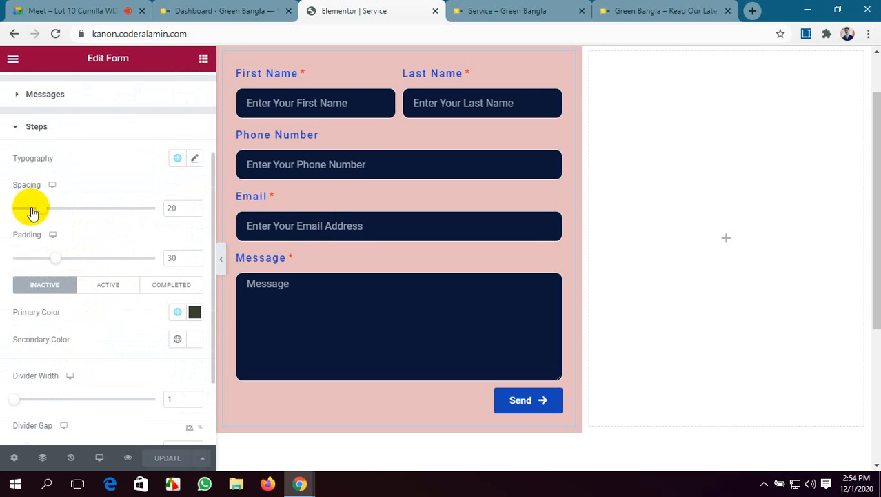
{"action": "mouse_move", "coordinate": [40, 214]}
{"action": "left_mouse_down"}
{"action": "mouse_move", "coordinate": [51, 209]}
{"action": "mouse_move", "coordinate": [39, 211]}
{"action": "left_mouse_up"}
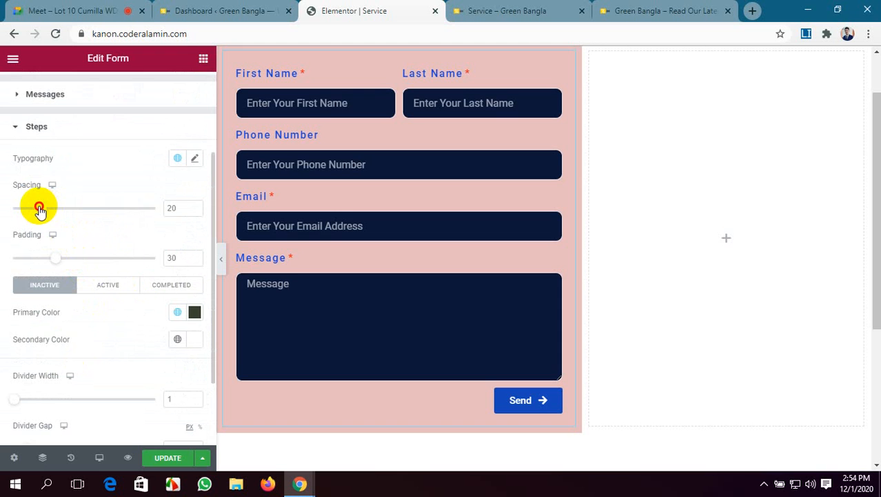
{"action": "scroll", "coordinate": [142, 262], "scroll_direction": "down", "scroll_amount": 3}
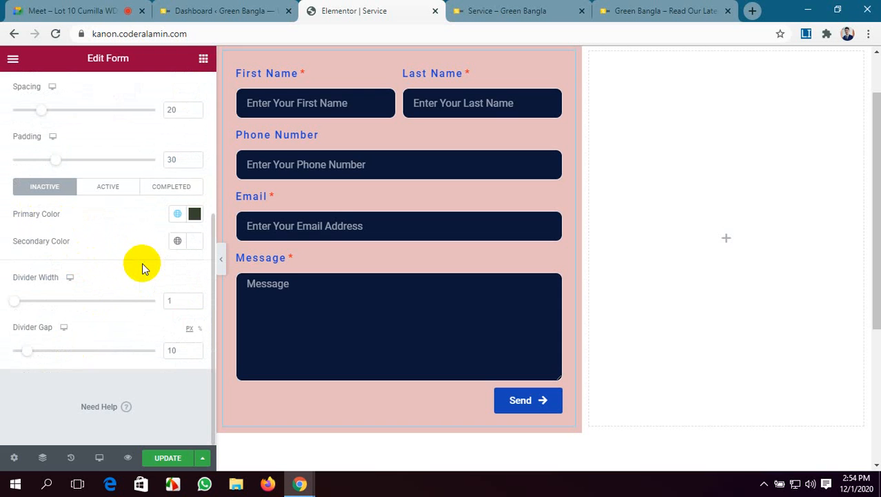
{"action": "mouse_move", "coordinate": [11, 301]}
{"action": "left_mouse_down"}
{"action": "mouse_move", "coordinate": [47, 301]}
{"action": "mouse_move", "coordinate": [11, 301]}
{"action": "left_mouse_up"}
{"action": "left_click", "coordinate": [177, 460]}
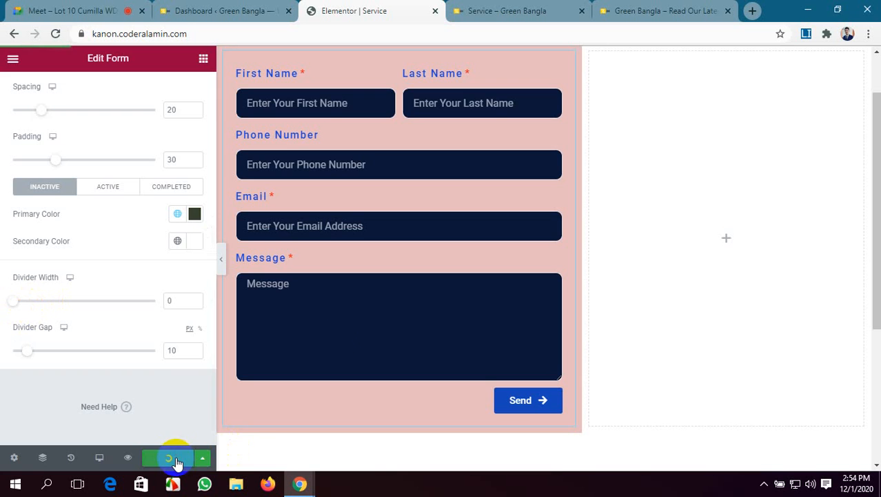
{"action": "scroll", "coordinate": [492, 310], "scroll_direction": "up", "scroll_amount": 1}
{"action": "scroll", "coordinate": [83, 157], "scroll_direction": "up", "scroll_amount": 4}
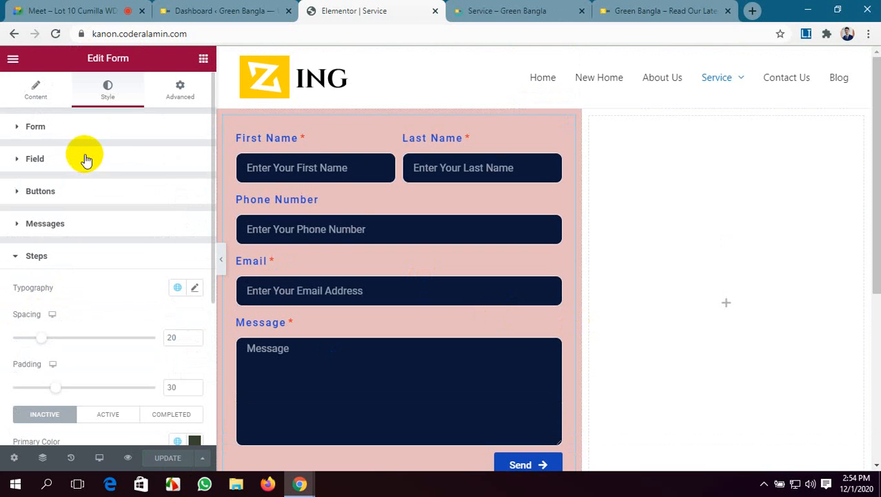
Step: Set the purple smartphone picture from the media library as the form's normal-state background image in its advanced settings
{"action": "left_click", "coordinate": [178, 89]}
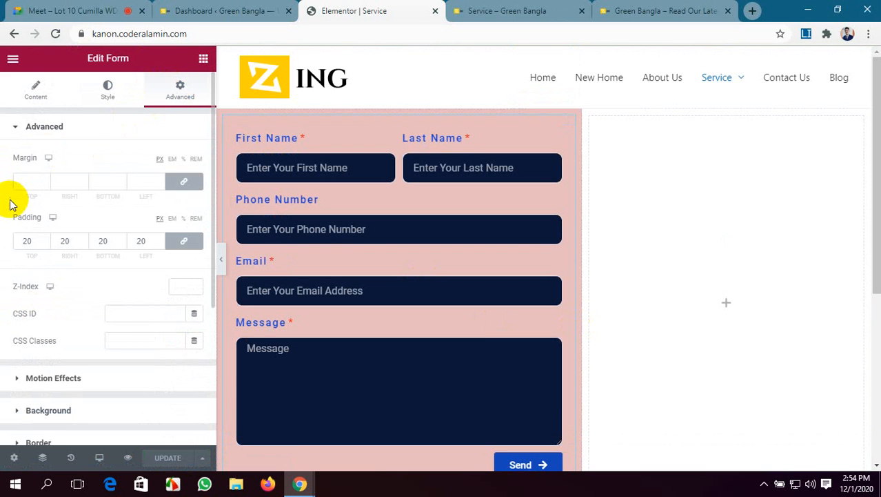
{"action": "scroll", "coordinate": [138, 233], "scroll_direction": "down", "scroll_amount": 1}
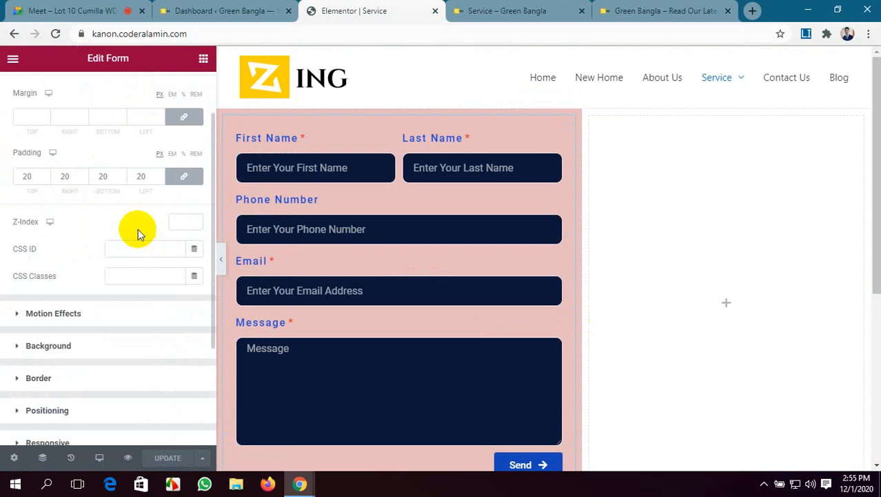
{"action": "scroll", "coordinate": [82, 245], "scroll_direction": "down", "scroll_amount": 1}
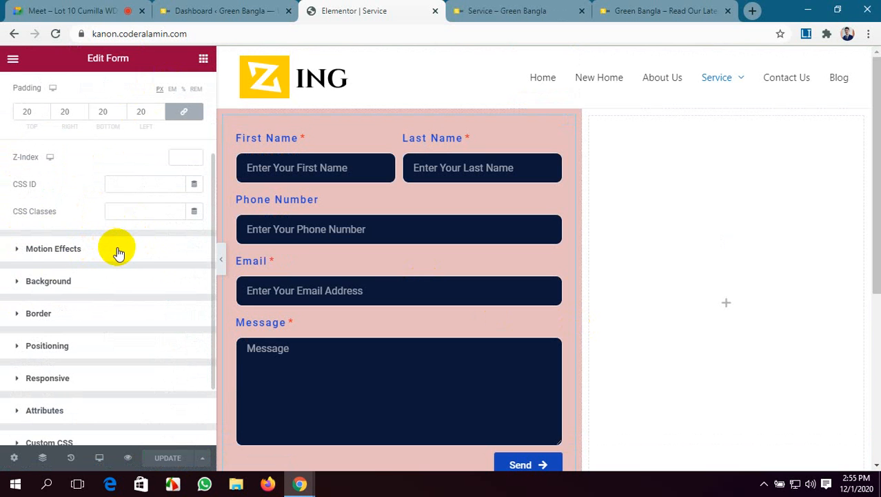
{"action": "scroll", "coordinate": [90, 284], "scroll_direction": "down", "scroll_amount": 1}
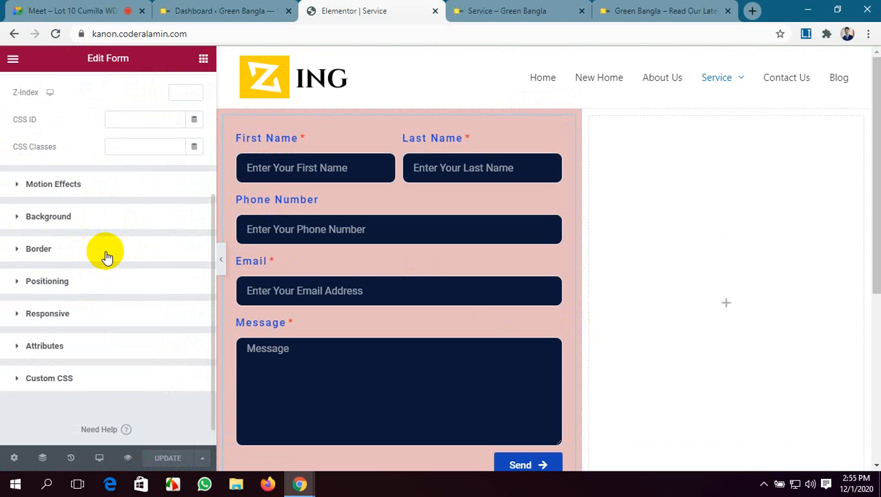
{"action": "left_click", "coordinate": [109, 222]}
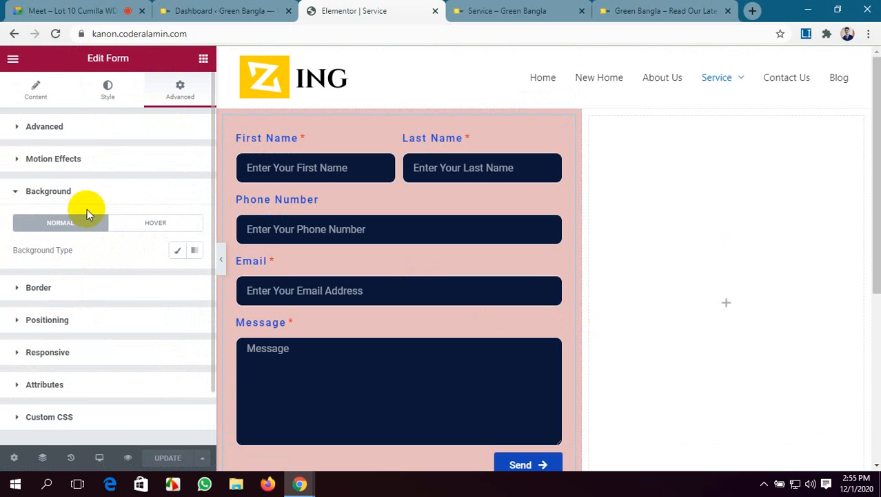
{"action": "left_click", "coordinate": [173, 254]}
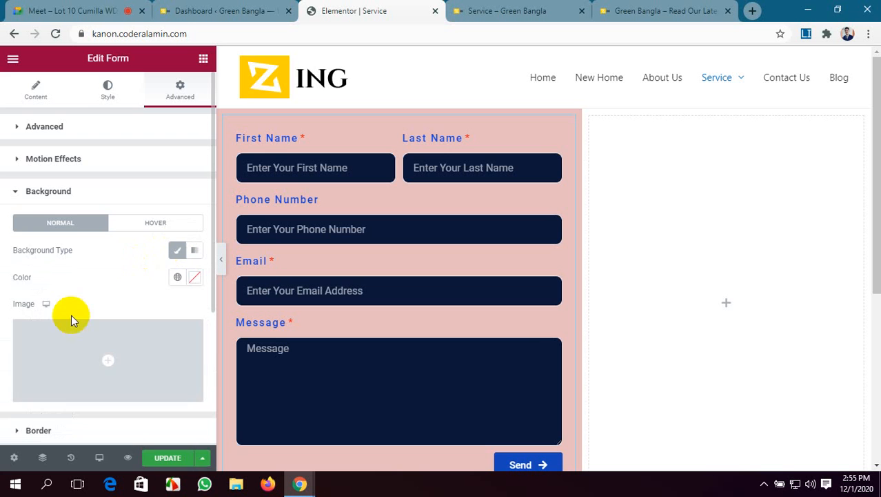
{"action": "scroll", "coordinate": [71, 315], "scroll_direction": "down", "scroll_amount": 1}
{"action": "left_click", "coordinate": [108, 295]}
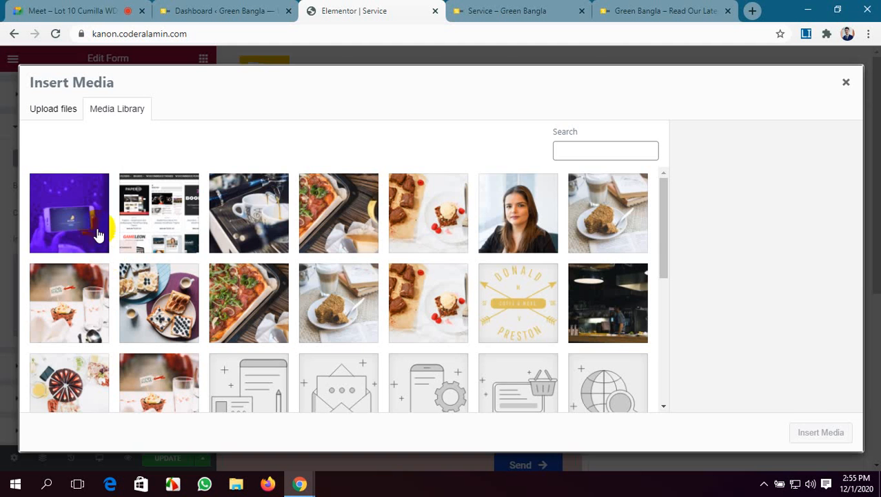
{"action": "left_click", "coordinate": [99, 229]}
{"action": "left_click", "coordinate": [833, 437]}
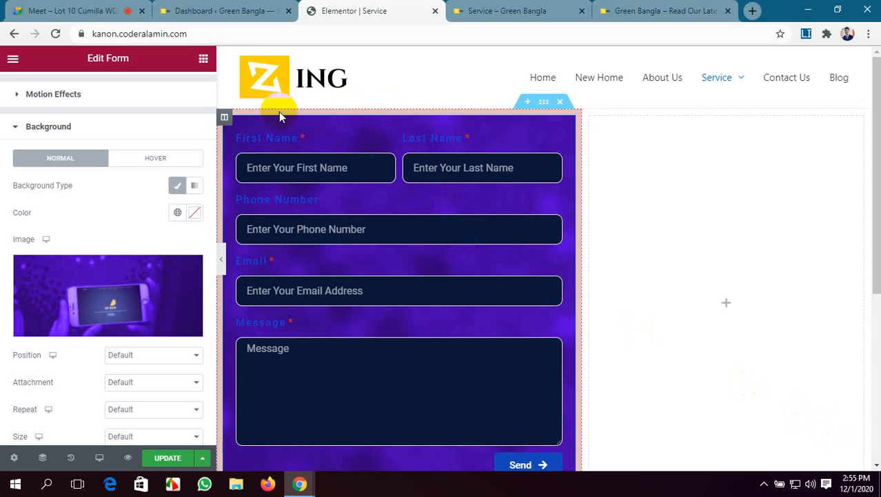
Step: Remove the background image from the form and update the page
{"action": "left_click", "coordinate": [191, 274]}
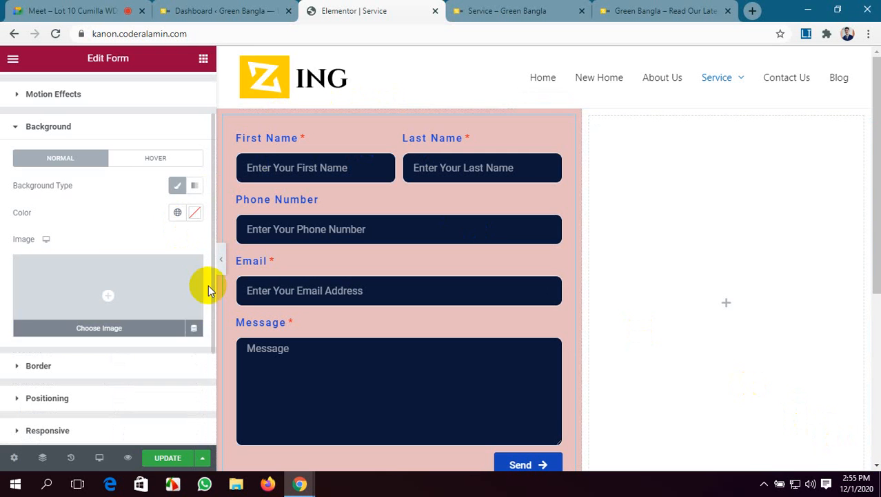
{"action": "left_click", "coordinate": [149, 455]}
Step: Review the form's responsive visibility options for desktop, tablet and mobile
{"action": "scroll", "coordinate": [147, 343], "scroll_direction": "down", "scroll_amount": 3}
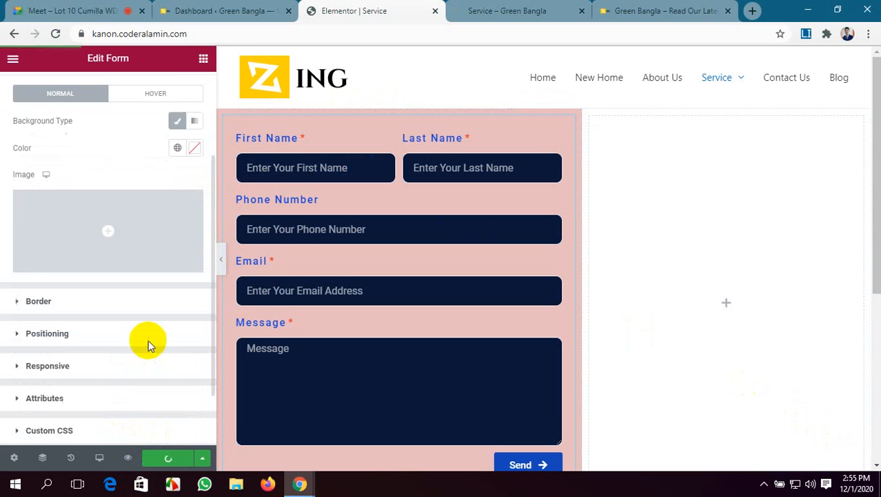
{"action": "left_click", "coordinate": [69, 291]}
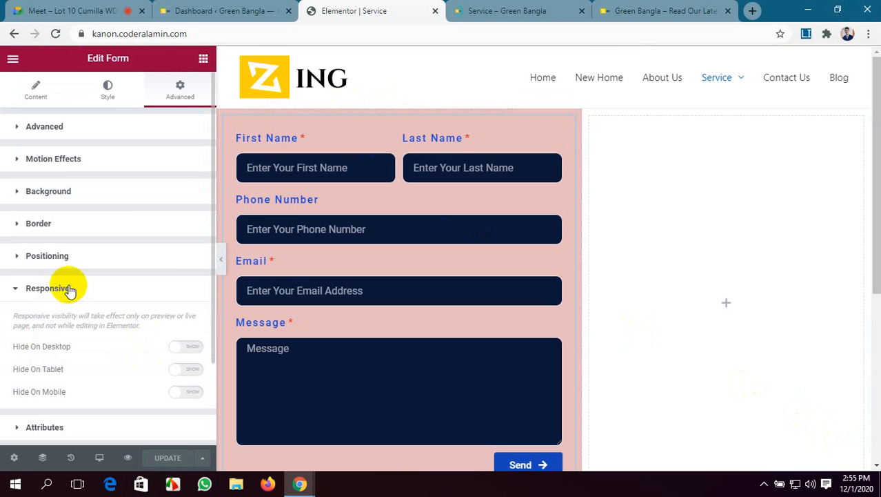
{"action": "scroll", "coordinate": [106, 335], "scroll_direction": "down", "scroll_amount": 2}
{"action": "scroll", "coordinate": [184, 346], "scroll_direction": "up", "scroll_amount": 2}
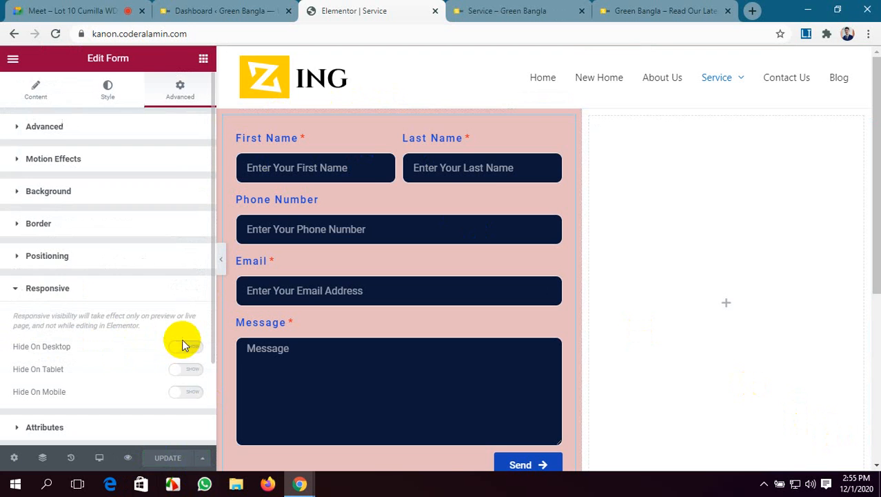
Step: Reload the live Service page, test typing in the First Name field, clear it, and look over the whole form
{"action": "left_click", "coordinate": [483, 11]}
{"action": "left_click", "coordinate": [54, 33]}
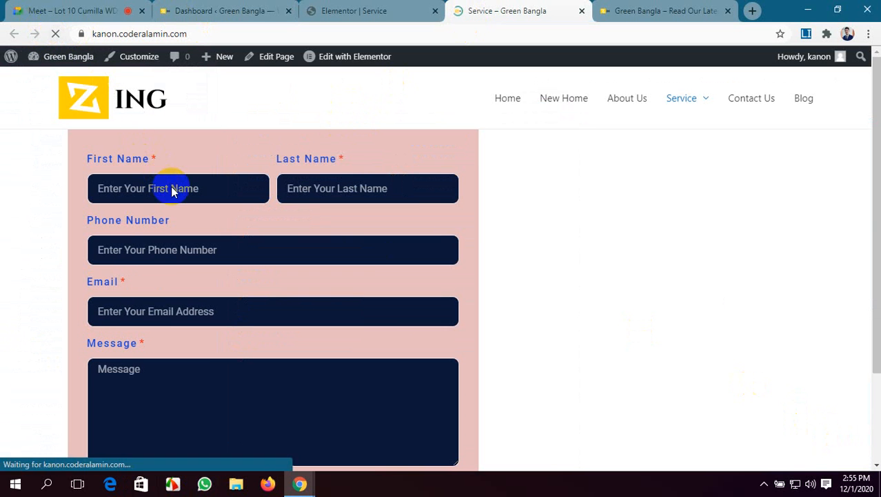
{"action": "left_click", "coordinate": [391, 198]}
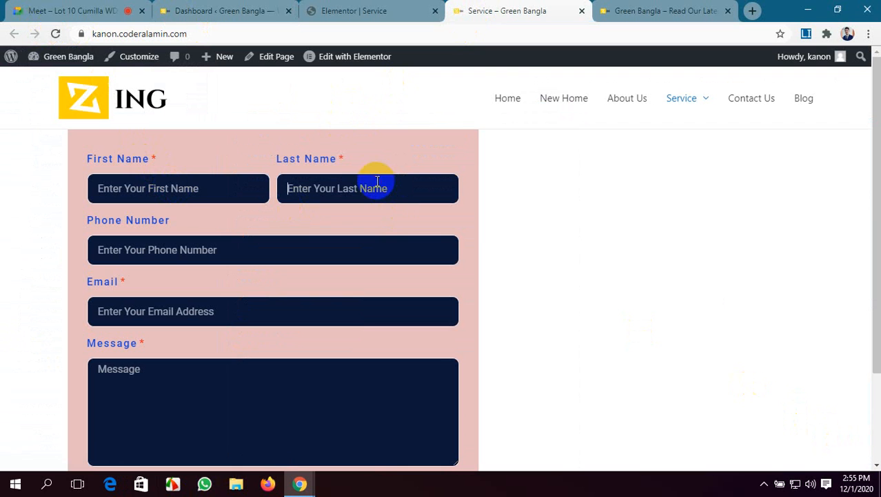
{"action": "left_click", "coordinate": [203, 188]}
{"action": "type", "text": "k"}
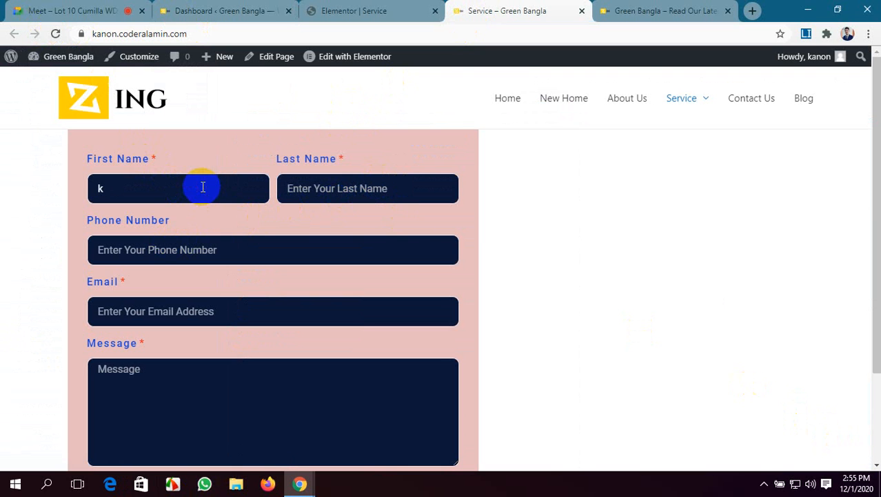
{"action": "key", "text": "BackSpace"}
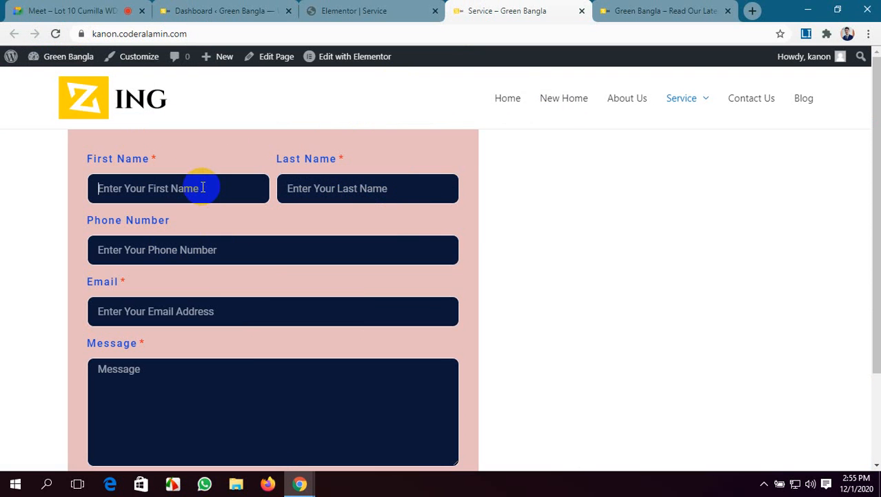
{"action": "scroll", "coordinate": [190, 200], "scroll_direction": "down", "scroll_amount": 2}
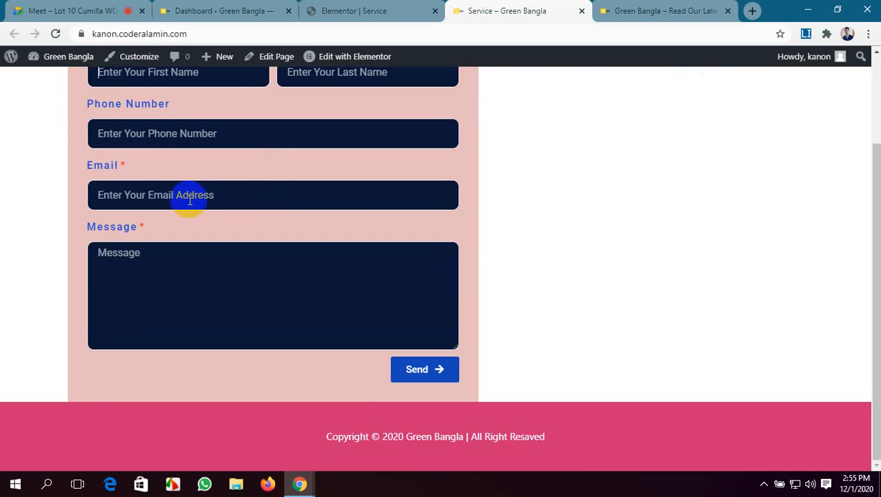
{"action": "scroll", "coordinate": [203, 203], "scroll_direction": "up", "scroll_amount": 2}
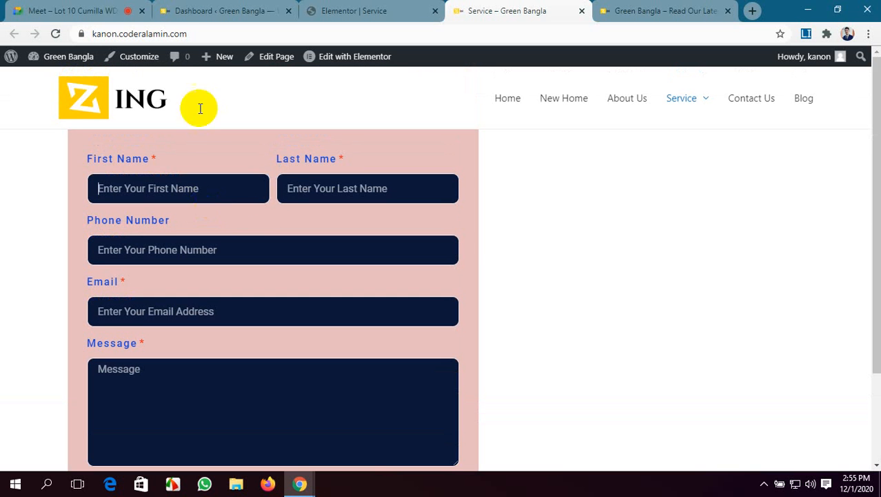
Step: Return to the page editor and add a Login widget to the empty column beside the contact form
{"action": "left_click", "coordinate": [349, 9]}
{"action": "left_click", "coordinate": [232, 9]}
{"action": "left_click", "coordinate": [386, 10]}
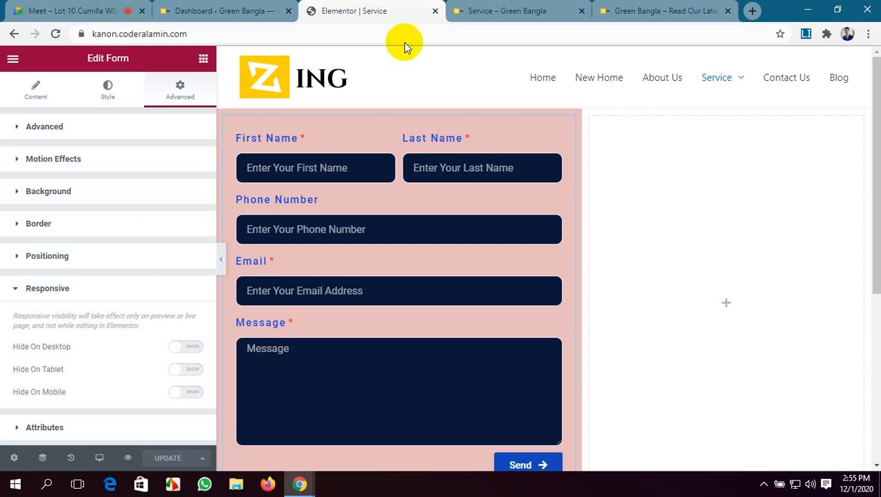
{"action": "left_click", "coordinate": [11, 59]}
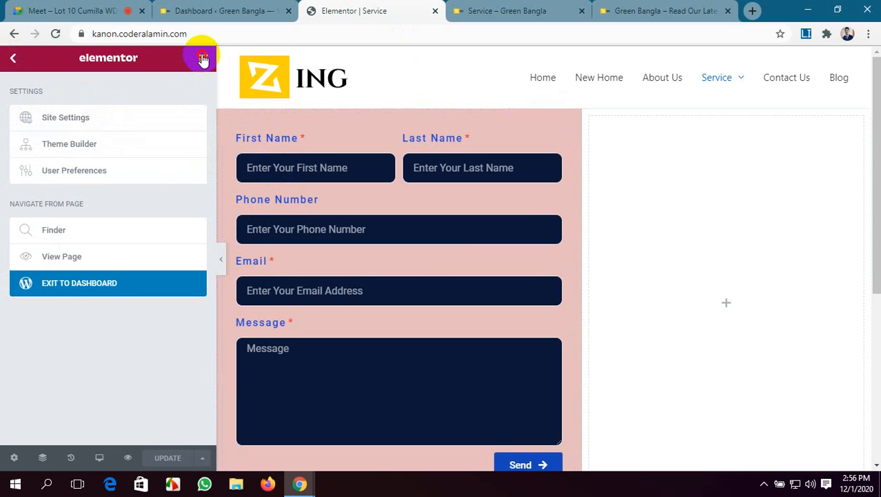
{"action": "left_click", "coordinate": [203, 58]}
{"action": "scroll", "coordinate": [14, 287], "scroll_direction": "down", "scroll_amount": 6}
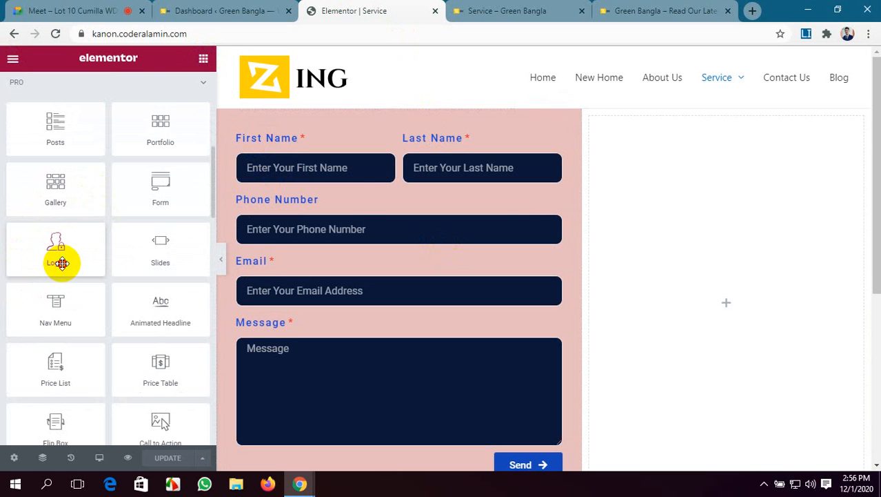
{"action": "left_click_drag", "start_coordinate": [61, 263], "coordinate": [773, 293]}
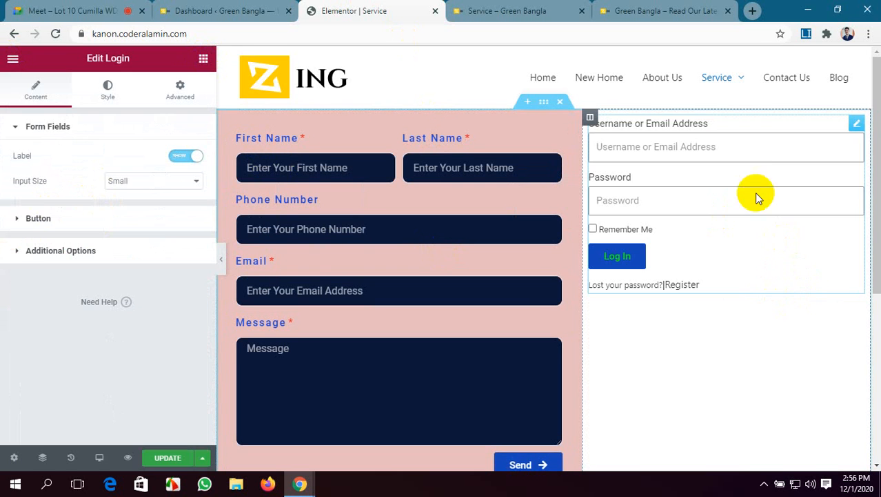
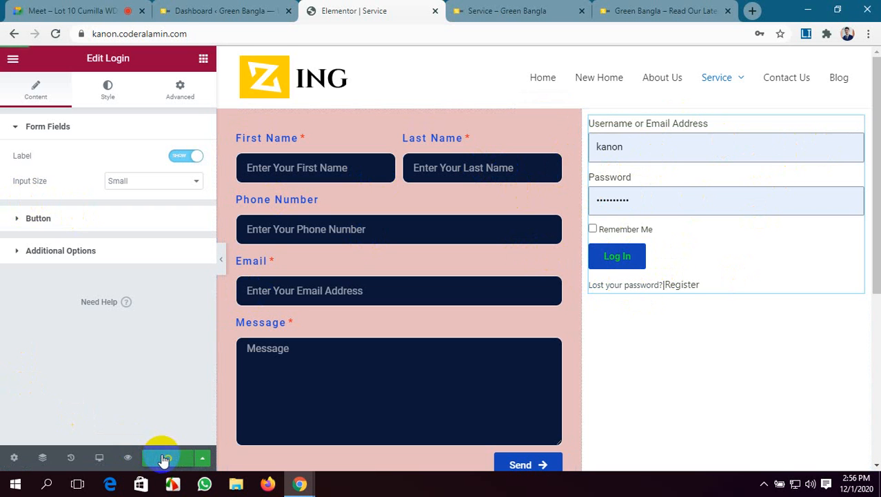
Step: Check how the Login widget appears on the live Service page
{"action": "left_click", "coordinate": [483, 10]}
{"action": "scroll", "coordinate": [532, 291], "scroll_direction": "down", "scroll_amount": 2}
{"action": "scroll", "coordinate": [532, 292], "scroll_direction": "up", "scroll_amount": 2}
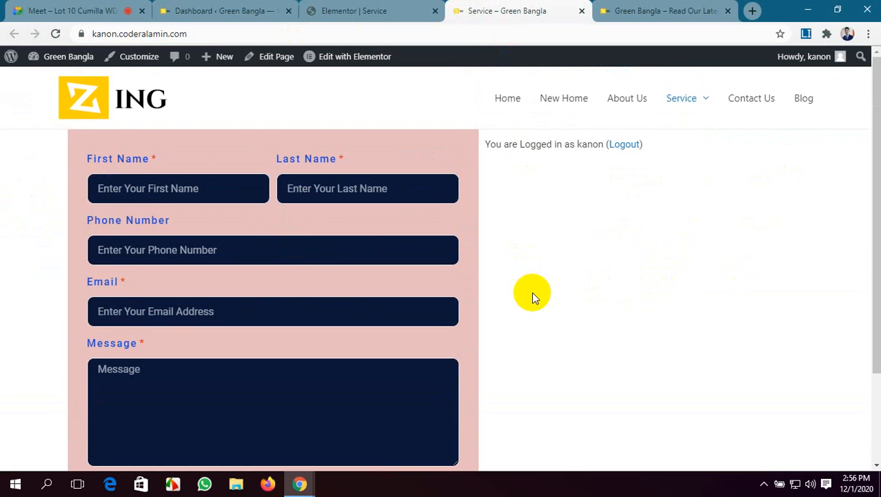
{"action": "left_click", "coordinate": [391, 6]}
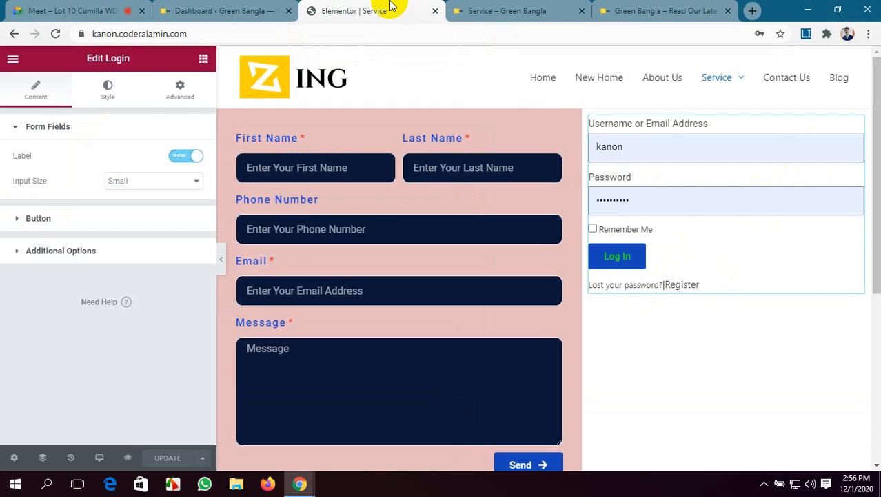
{"action": "left_click", "coordinate": [480, 8]}
{"action": "left_click", "coordinate": [81, 7]}
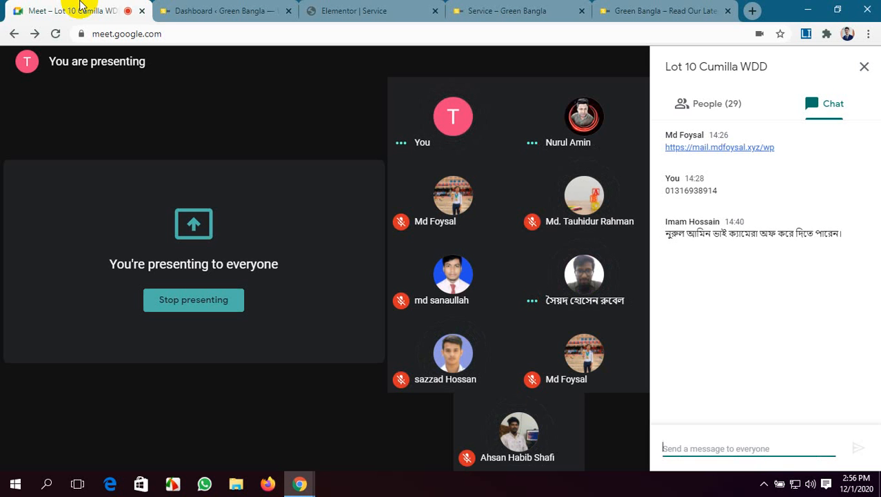
{"action": "left_click", "coordinate": [621, 8]}
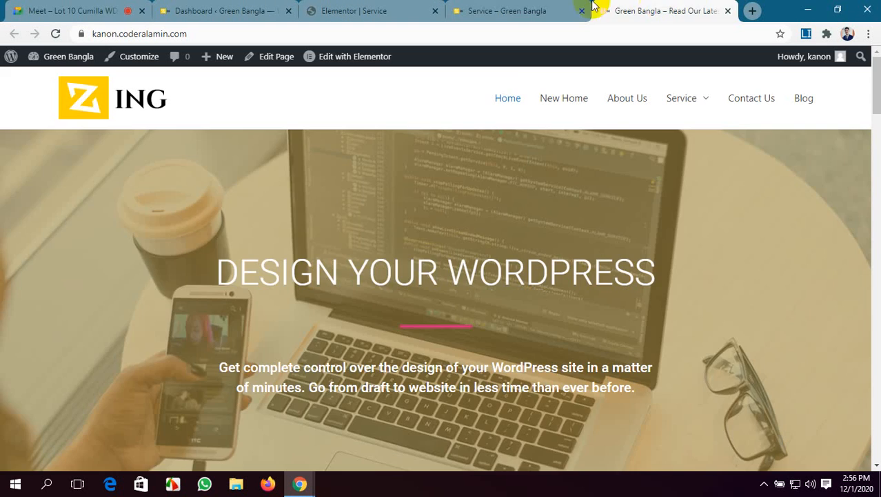
{"action": "left_click", "coordinate": [538, 7]}
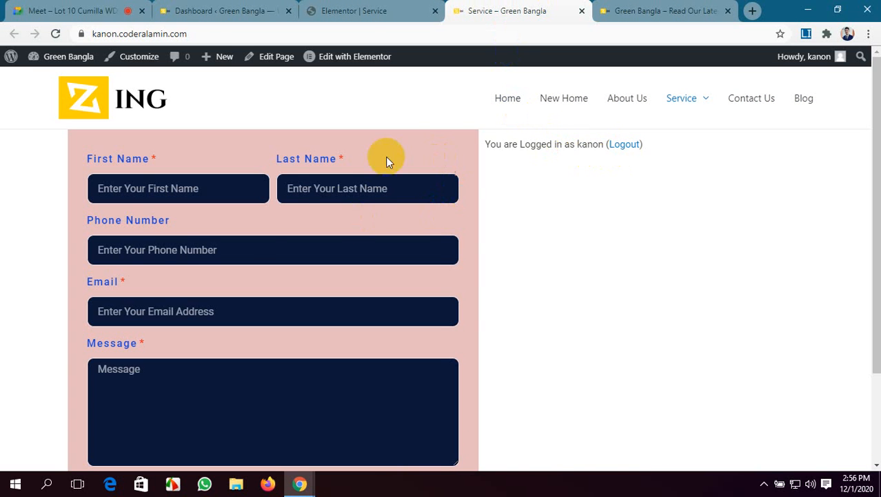
Step: Return to the page editor and examine the Login widget's button and form field content settings
{"action": "left_click", "coordinate": [353, 10]}
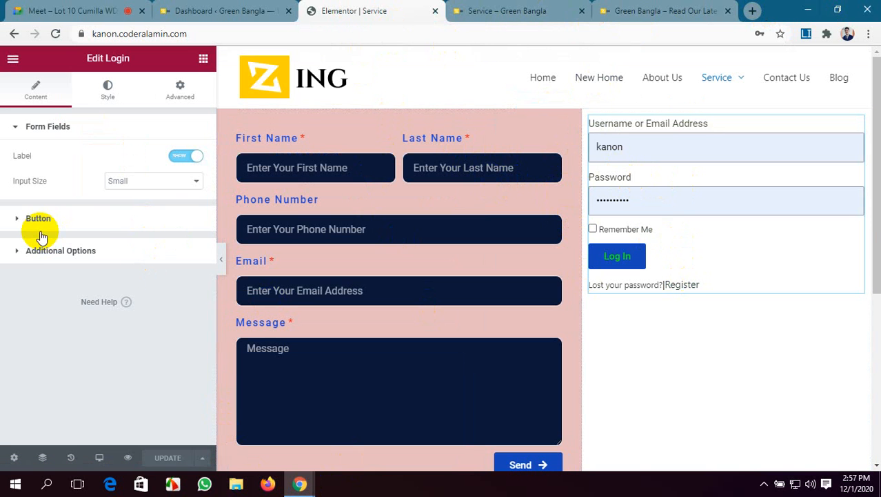
{"action": "left_click", "coordinate": [92, 224]}
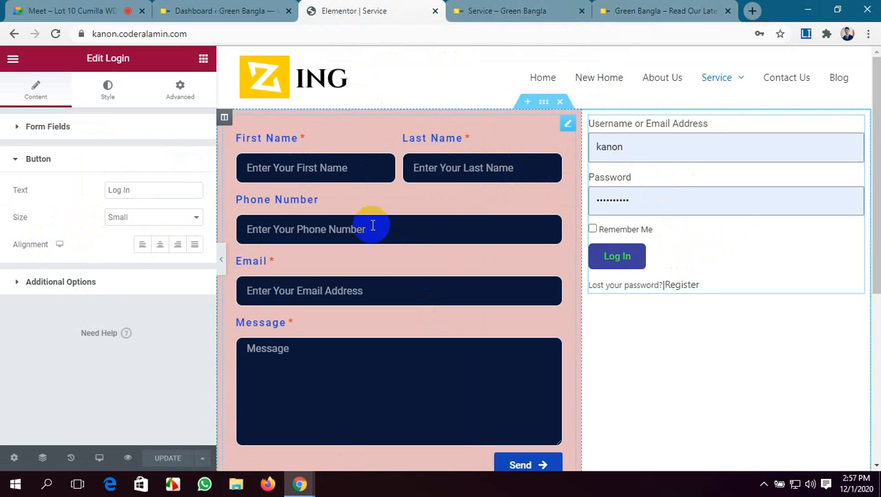
{"action": "left_click", "coordinate": [116, 123]}
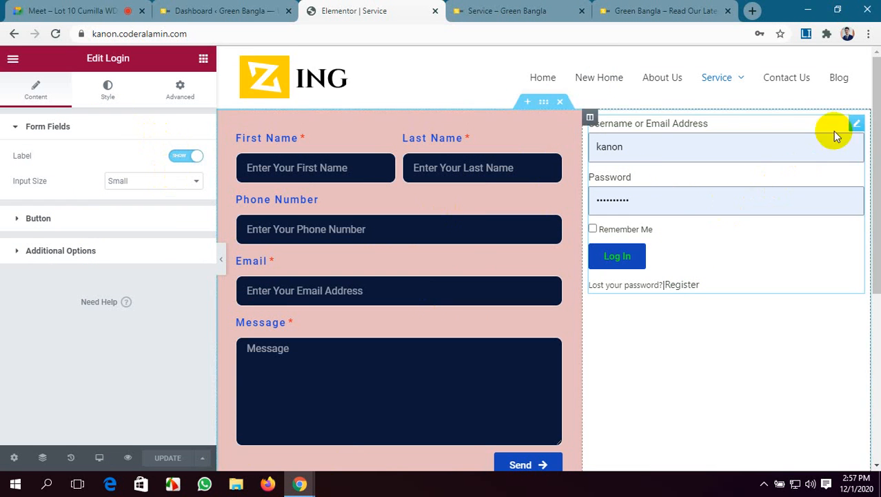
Step: Delete the Login widget from the column beside the contact form
{"action": "right_click", "coordinate": [857, 126]}
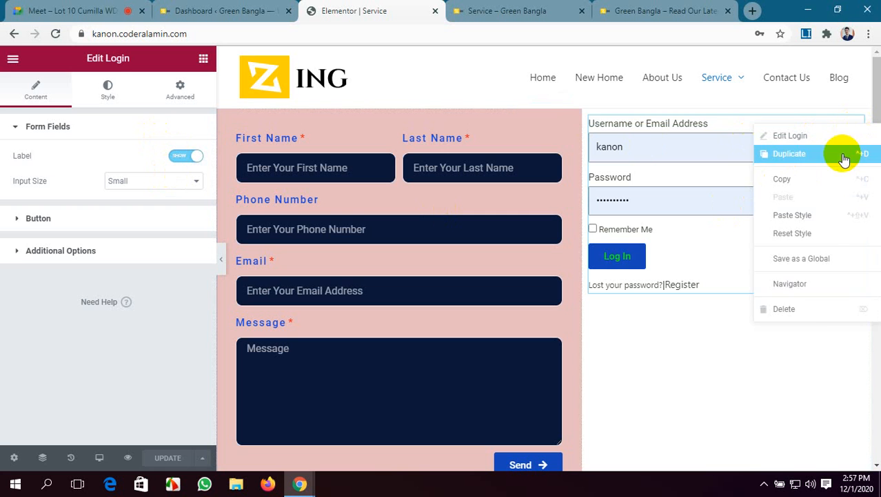
{"action": "left_click", "coordinate": [805, 312]}
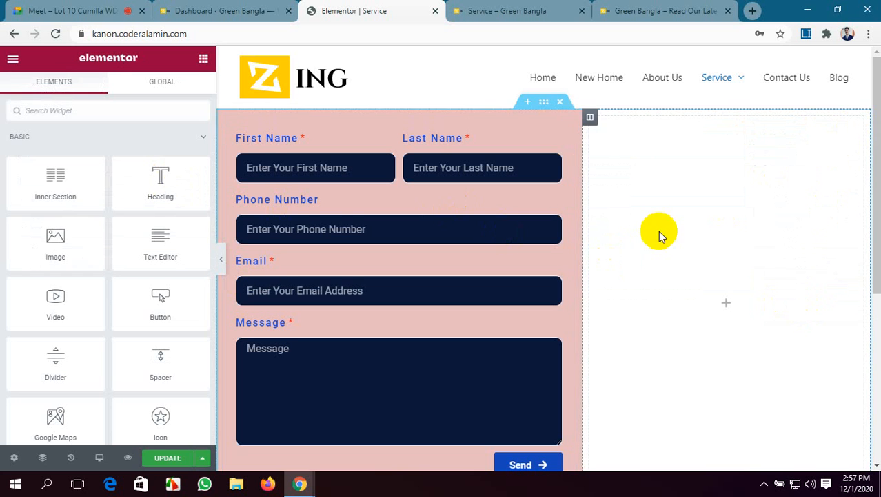
Step: Add a Slides widget to the empty column beside the contact form
{"action": "scroll", "coordinate": [659, 230], "scroll_direction": "down", "scroll_amount": 3}
{"action": "scroll", "coordinate": [145, 271], "scroll_direction": "down", "scroll_amount": 3}
{"action": "scroll", "coordinate": [145, 271], "scroll_direction": "down", "scroll_amount": 3}
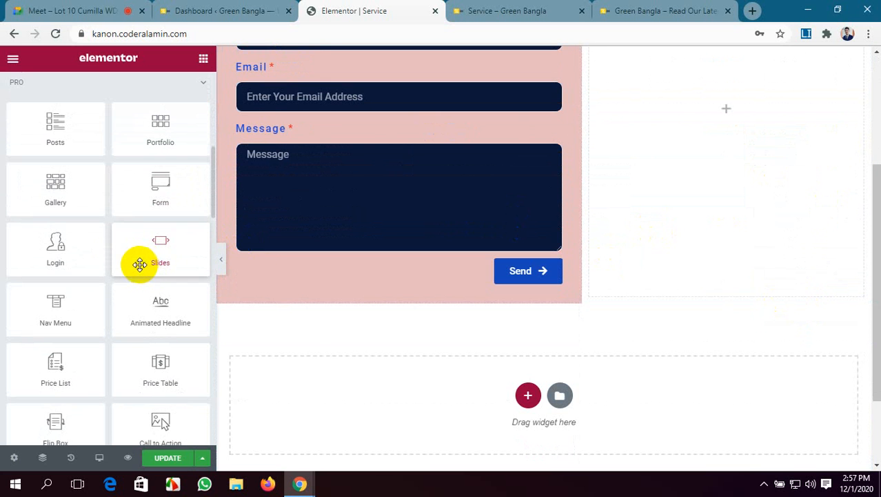
{"action": "scroll", "coordinate": [643, 342], "scroll_direction": "up", "scroll_amount": 3}
{"action": "scroll", "coordinate": [150, 312], "scroll_direction": "down", "scroll_amount": 1}
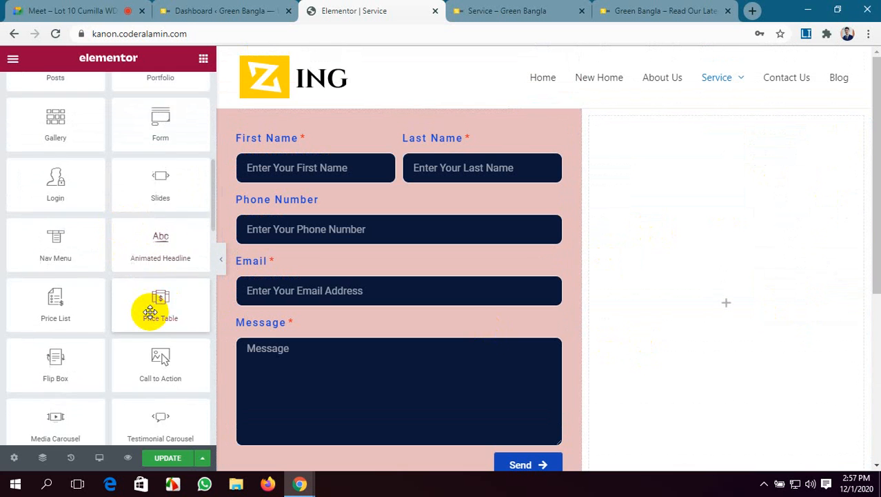
{"action": "scroll", "coordinate": [150, 312], "scroll_direction": "down", "scroll_amount": 4}
{"action": "scroll", "coordinate": [149, 313], "scroll_direction": "up", "scroll_amount": 2}
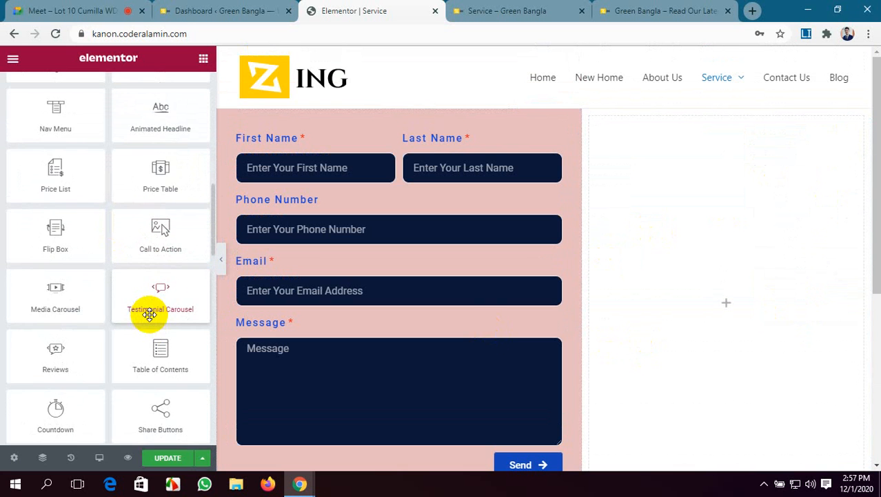
{"action": "scroll", "coordinate": [149, 314], "scroll_direction": "up", "scroll_amount": 3}
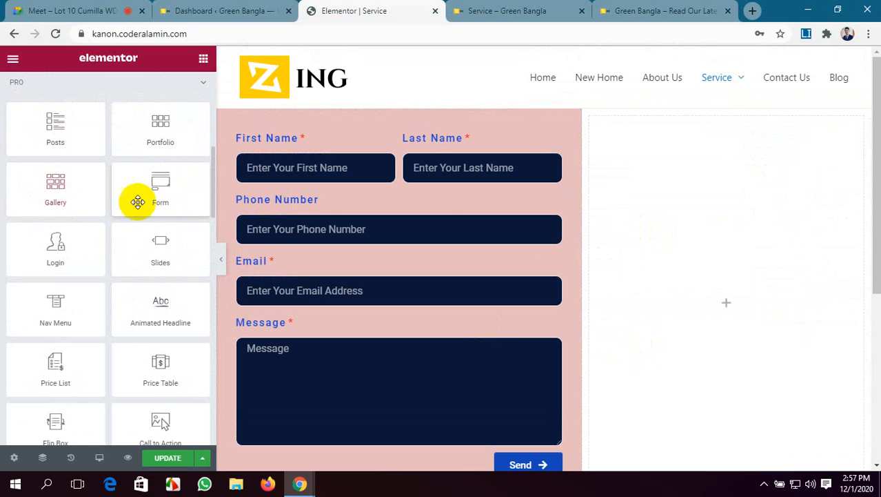
{"action": "left_click_drag", "start_coordinate": [149, 250], "coordinate": [730, 286]}
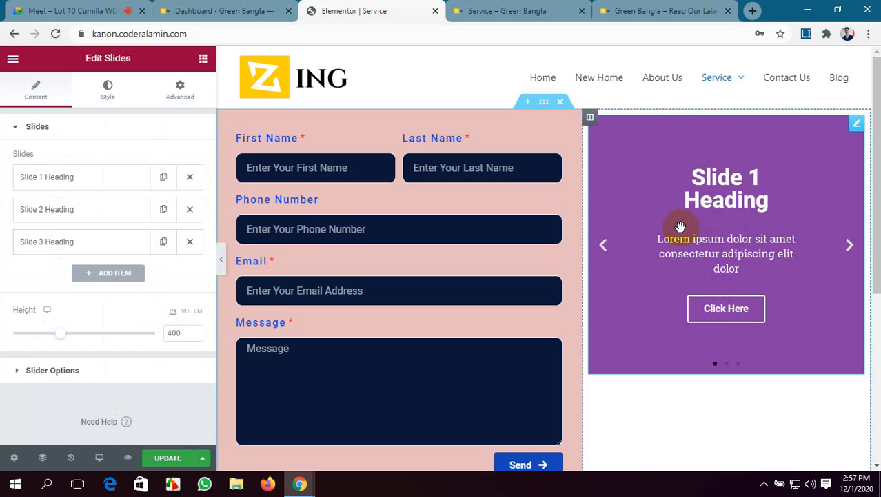
Step: Save the page and check how the Slides widget appears on the reloaded live Service page
{"action": "scroll", "coordinate": [628, 309], "scroll_direction": "down", "scroll_amount": 2}
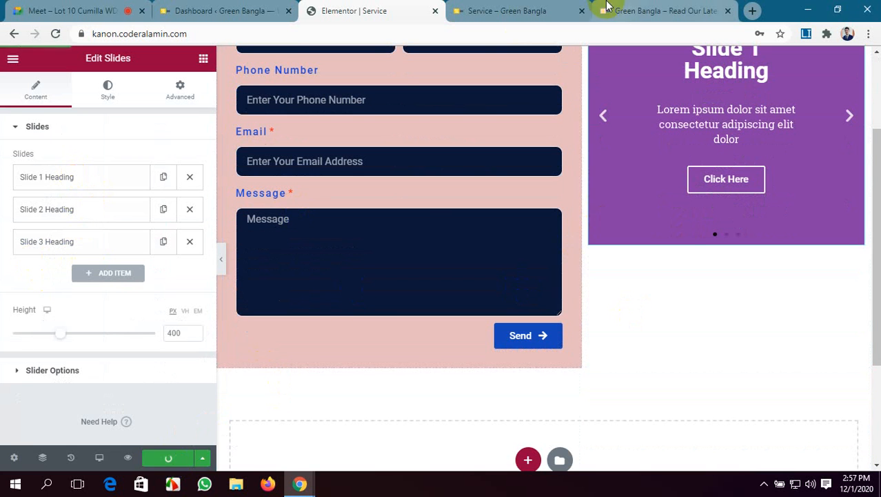
{"action": "left_click", "coordinate": [512, 10]}
{"action": "key", "text": "F5"}
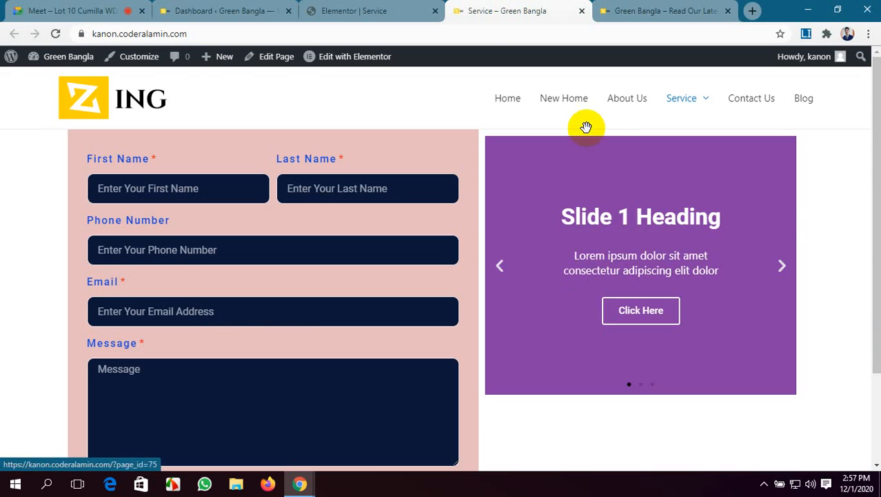
{"action": "scroll", "coordinate": [645, 268], "scroll_direction": "down", "scroll_amount": 1}
{"action": "scroll", "coordinate": [647, 271], "scroll_direction": "up", "scroll_amount": 1}
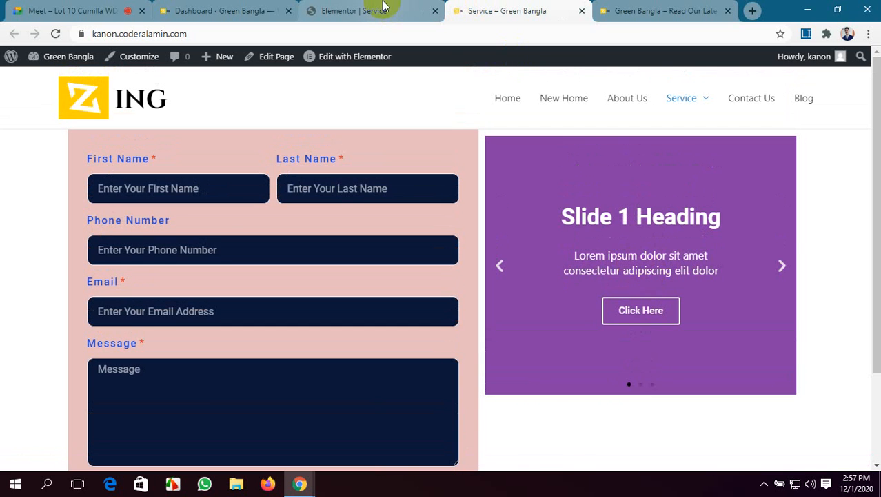
Step: Compare the slider in the page editor with the live Service page, advancing through all three slides there
{"action": "left_click", "coordinate": [384, 6]}
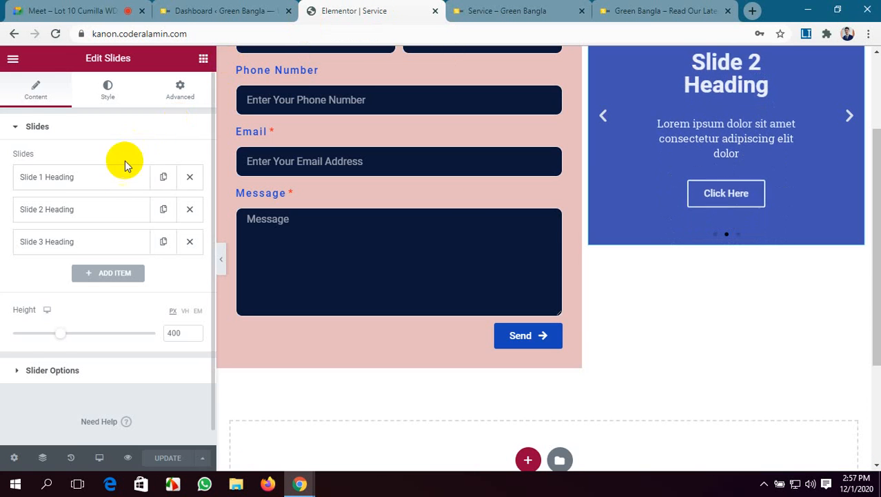
{"action": "scroll", "coordinate": [683, 195], "scroll_direction": "up", "scroll_amount": 2}
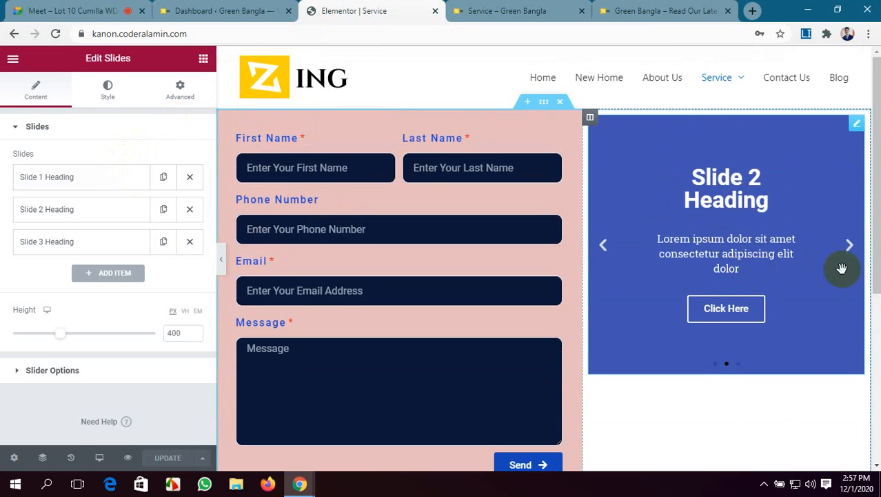
{"action": "left_click", "coordinate": [493, 6]}
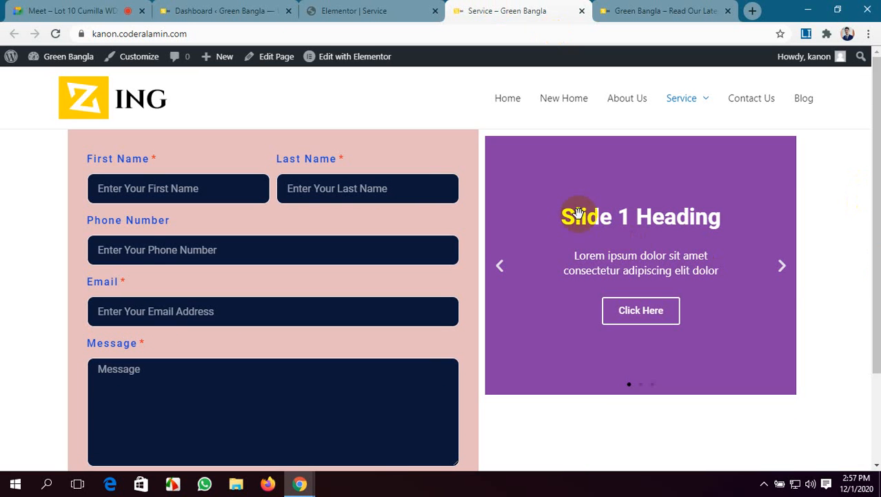
{"action": "left_click", "coordinate": [784, 267]}
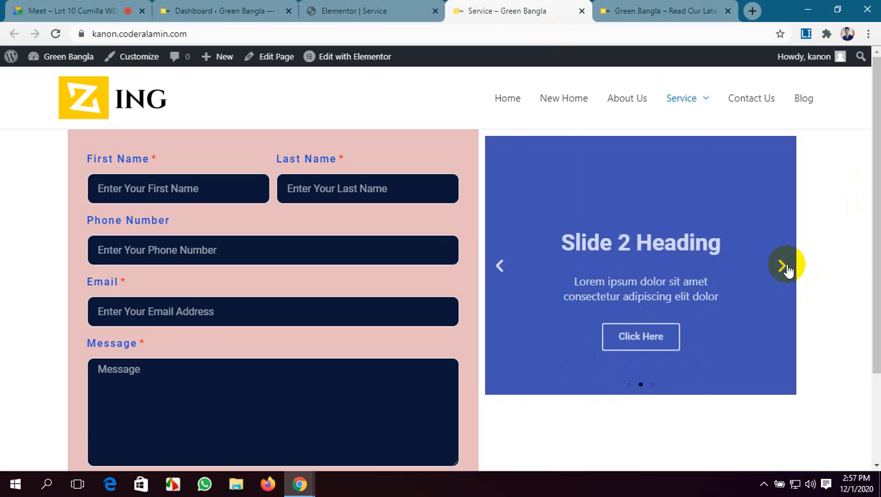
{"action": "left_click", "coordinate": [782, 270]}
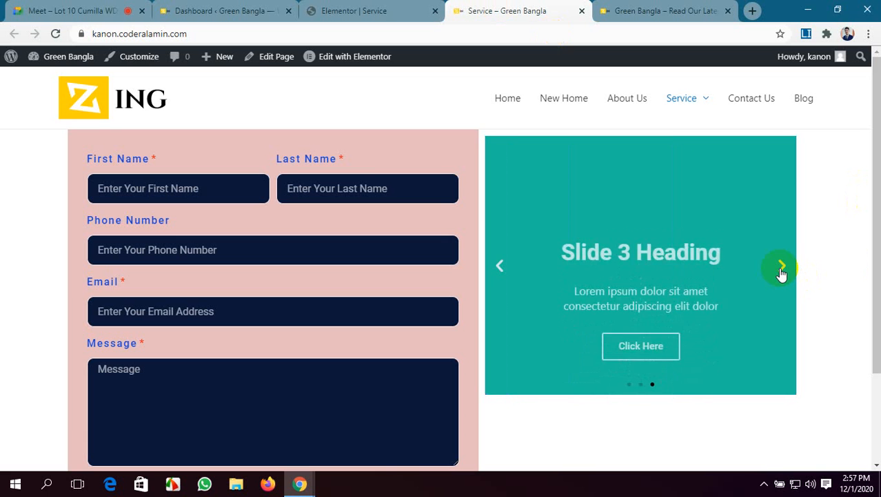
{"action": "left_click", "coordinate": [782, 269]}
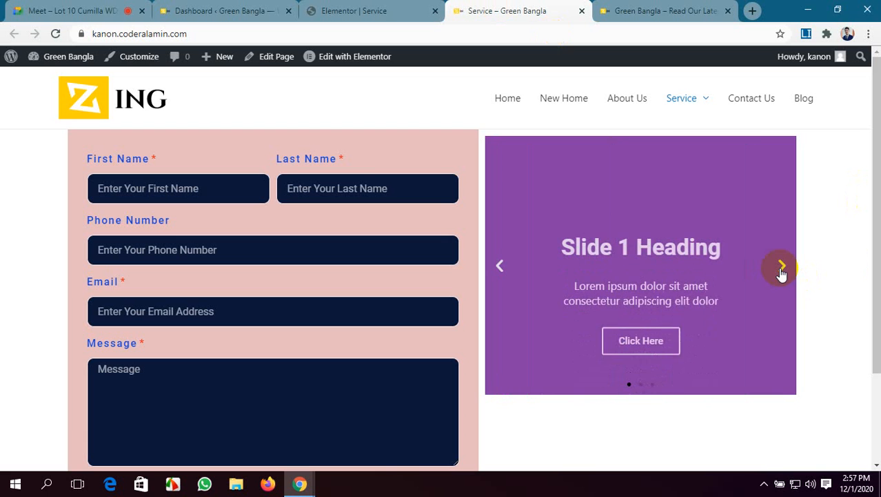
Step: Return to the page editor and set Slide 1's background image to foodiesfeed.com_Wedding_15.jpg from the media library
{"action": "left_click", "coordinate": [388, 19]}
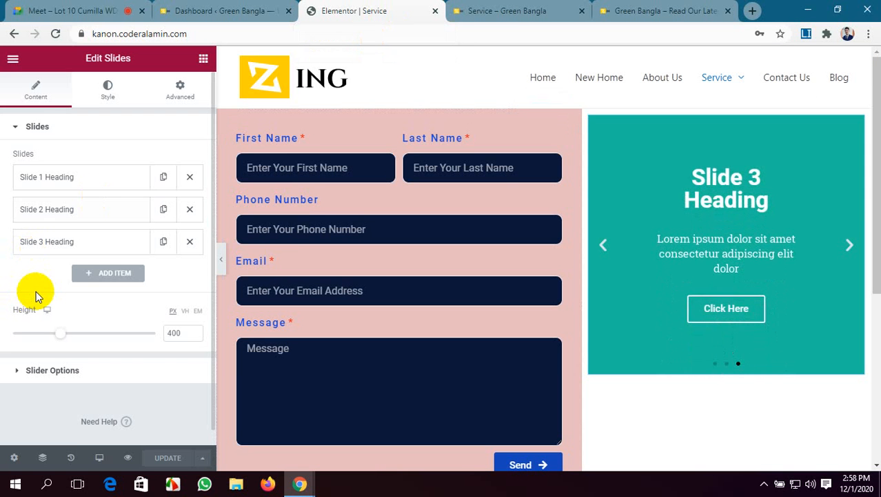
{"action": "left_click", "coordinate": [106, 180]}
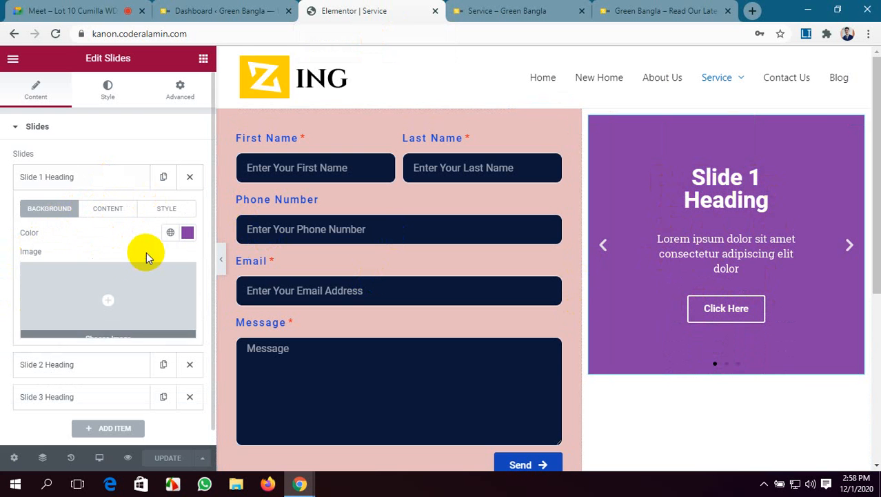
{"action": "mouse_move", "coordinate": [181, 263]}
{"action": "left_click", "coordinate": [113, 304]}
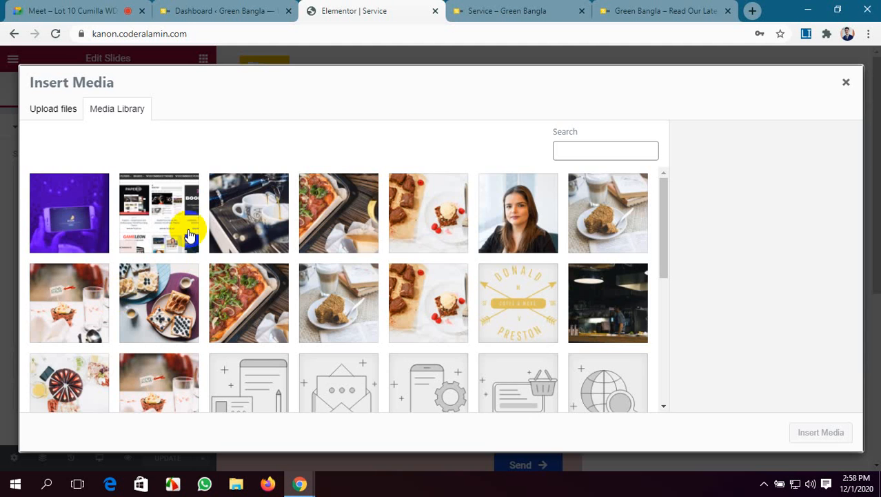
{"action": "left_click", "coordinate": [92, 305]}
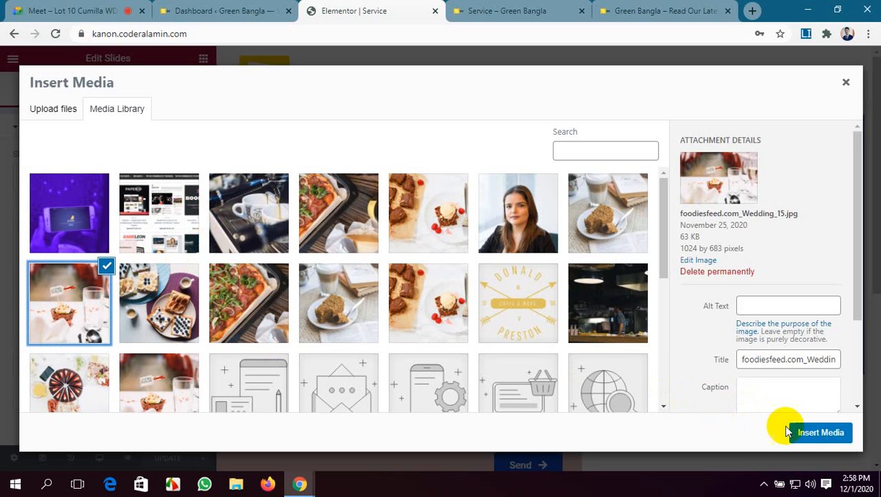
{"action": "left_click", "coordinate": [821, 433]}
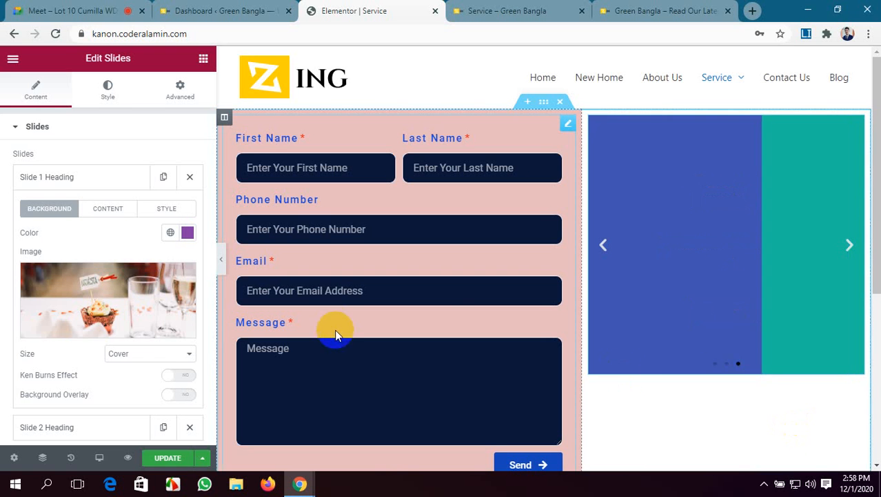
Step: Keep Slide 1's background image size at Cover and enable its Ken Burns Effect
{"action": "scroll", "coordinate": [5, 262], "scroll_direction": "down", "scroll_amount": 1}
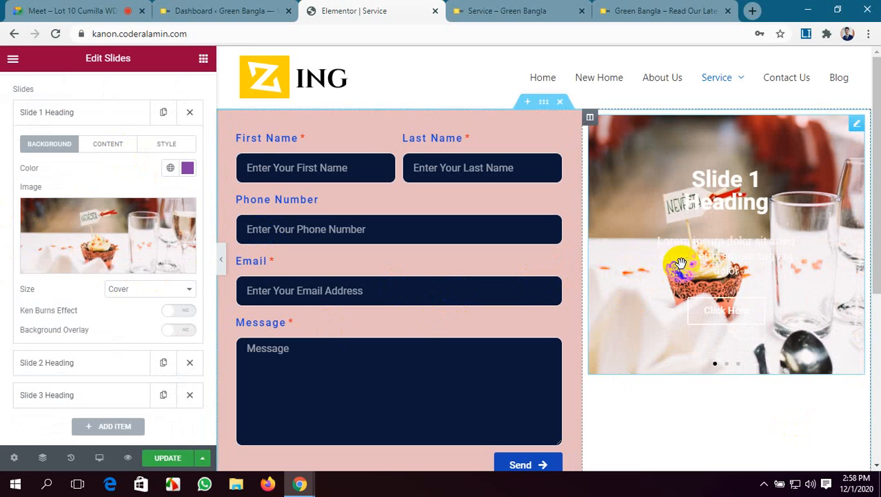
{"action": "left_click", "coordinate": [134, 289]}
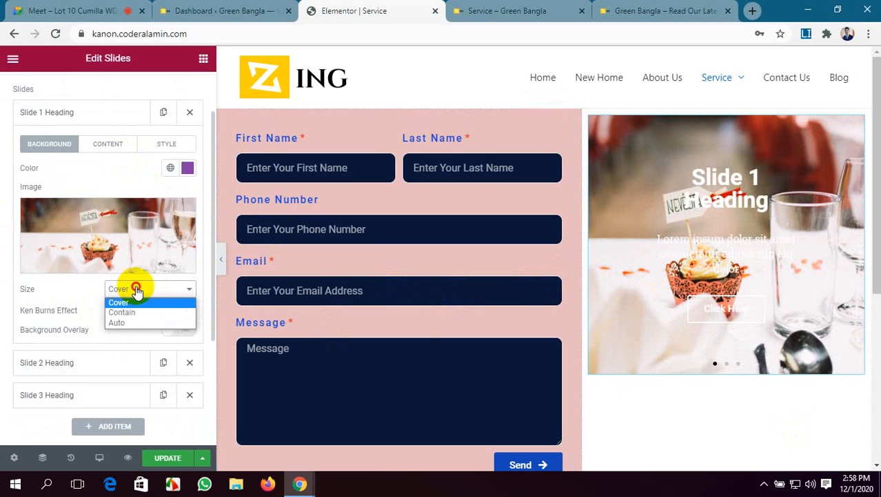
{"action": "left_click", "coordinate": [136, 301]}
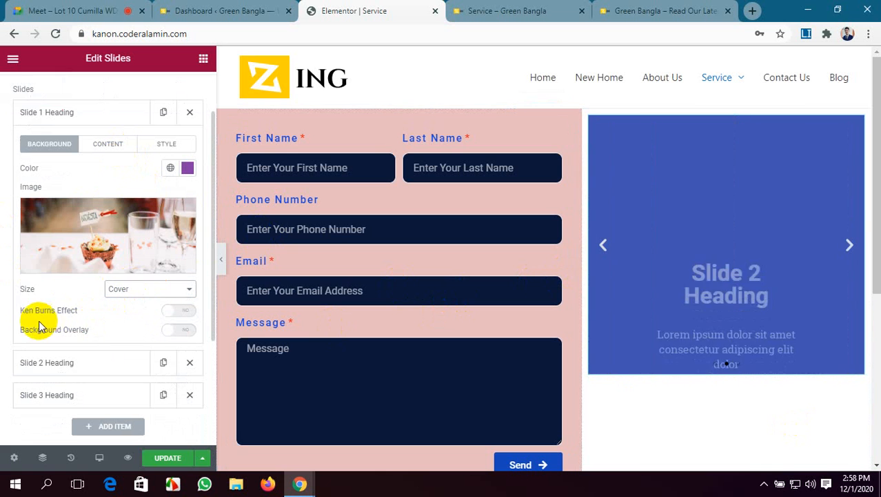
{"action": "left_click", "coordinate": [178, 311]}
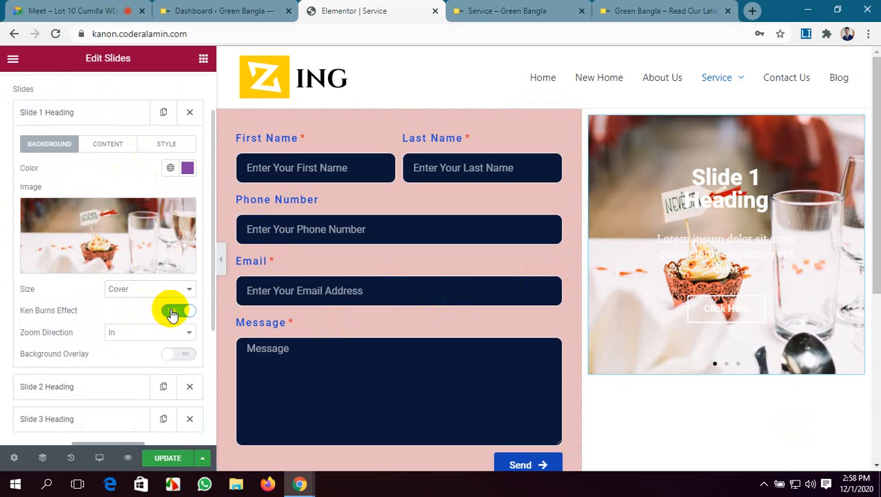
{"action": "left_click", "coordinate": [172, 313]}
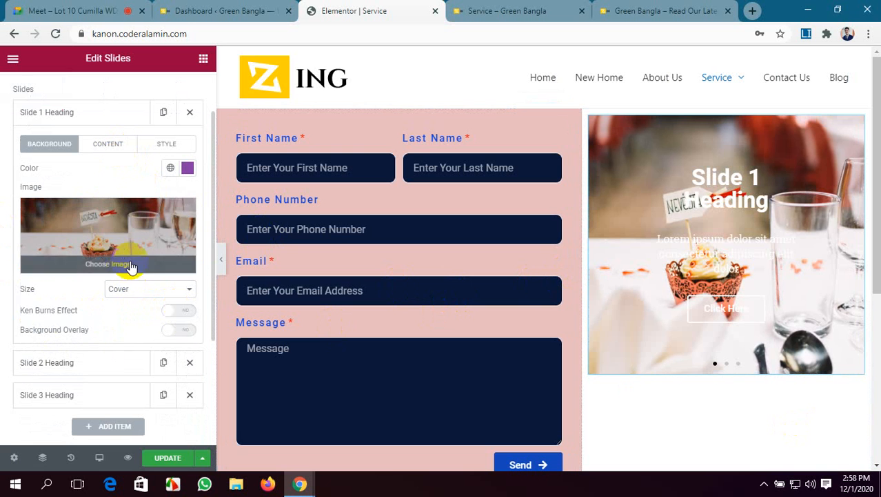
{"action": "left_click", "coordinate": [177, 314]}
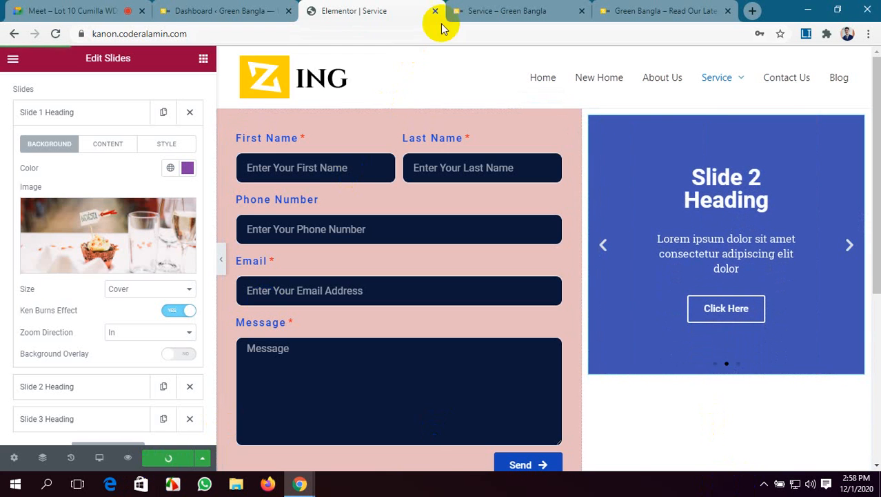
Step: Save the page, check Slide 1's image and zoom effect on the reloaded live Service page, and return to the editor
{"action": "left_click", "coordinate": [486, 8]}
{"action": "key", "text": "F5"}
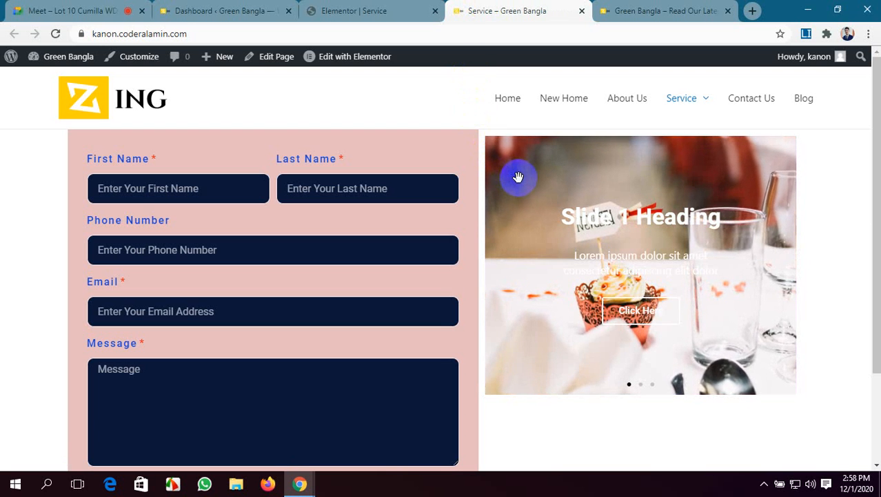
{"action": "left_click", "coordinate": [380, 10]}
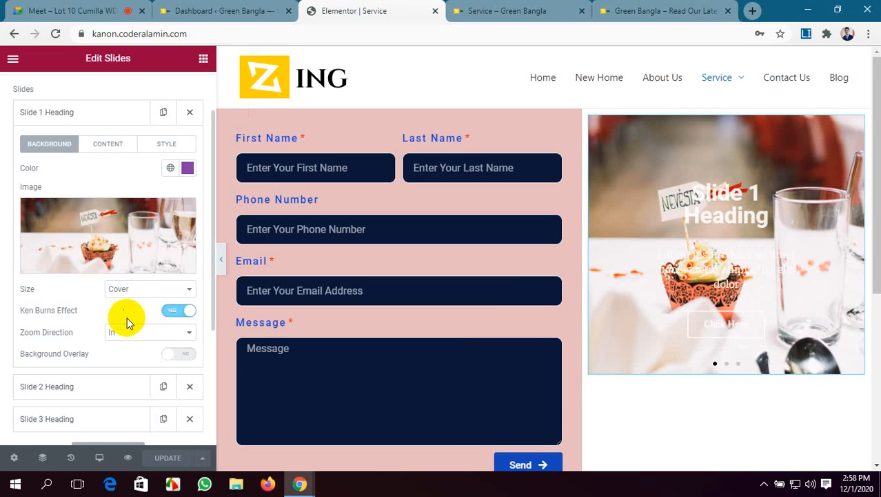
Step: Try the Out zoom direction for Slide 1's Ken Burns Effect and set it back to In
{"action": "scroll", "coordinate": [144, 304], "scroll_direction": "down", "scroll_amount": 1}
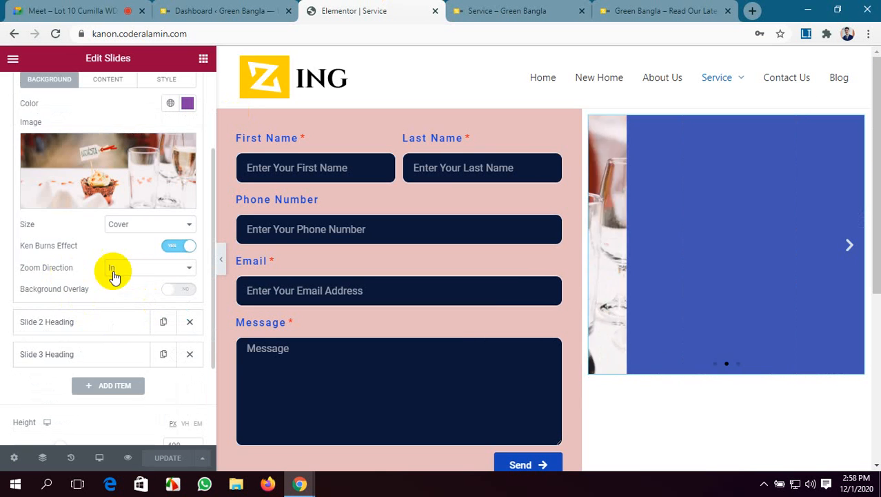
{"action": "left_click", "coordinate": [164, 275]}
{"action": "left_click", "coordinate": [156, 291]}
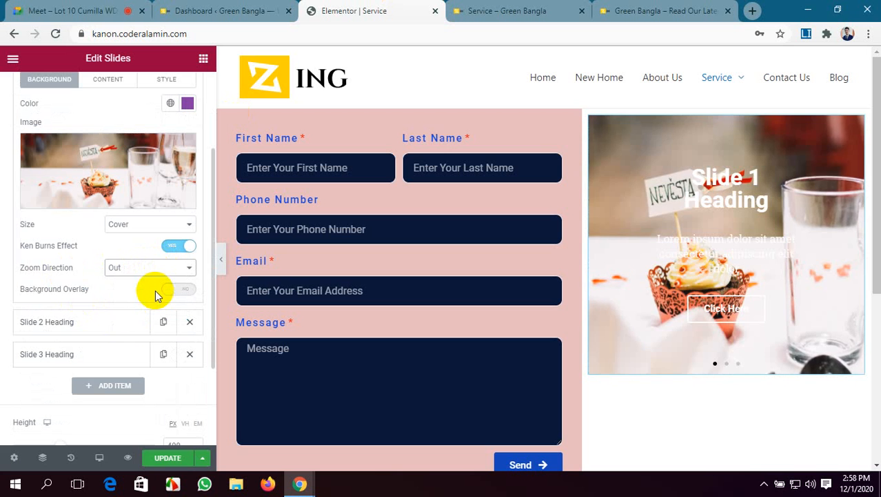
{"action": "left_click", "coordinate": [164, 269]}
{"action": "left_click", "coordinate": [157, 280]}
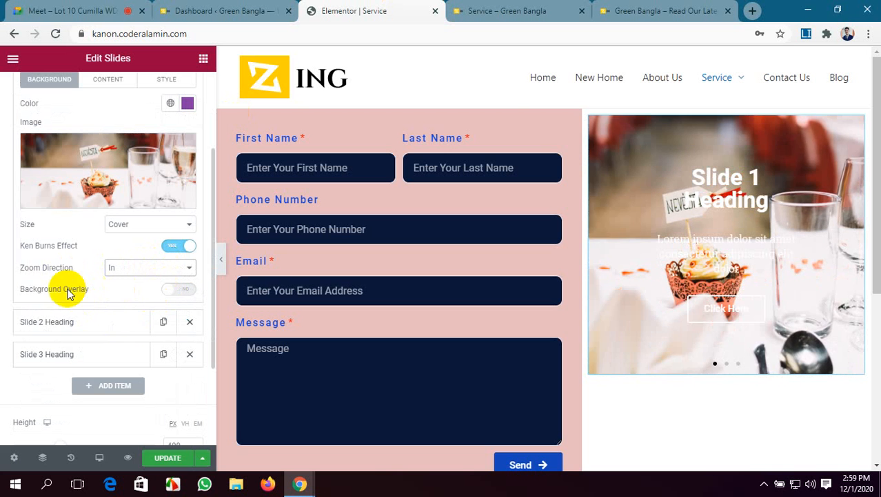
Step: Enable Slide 1's background overlay and give it a semi-transparent green color, #30902C63
{"action": "left_click", "coordinate": [179, 289]}
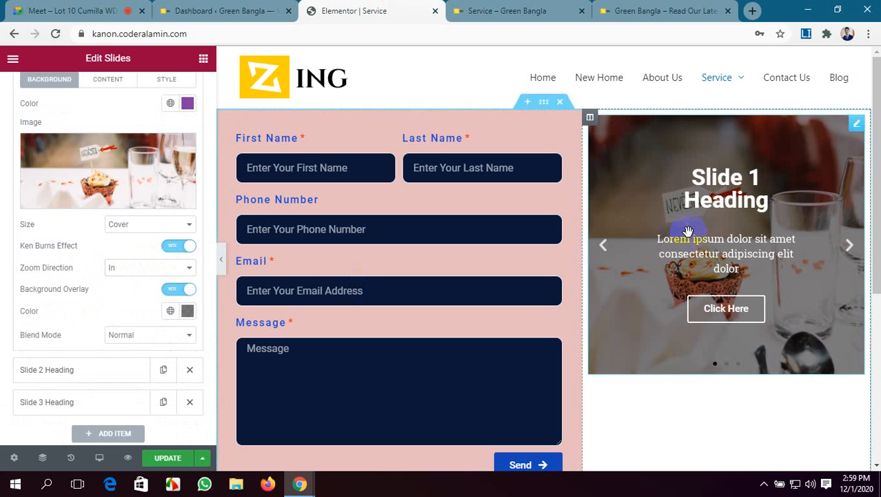
{"action": "scroll", "coordinate": [56, 274], "scroll_direction": "down", "scroll_amount": 1}
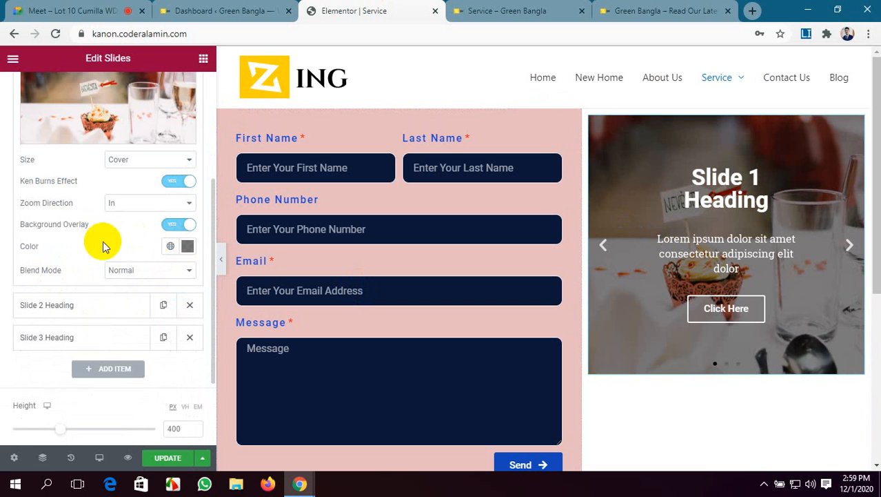
{"action": "left_click", "coordinate": [188, 246]}
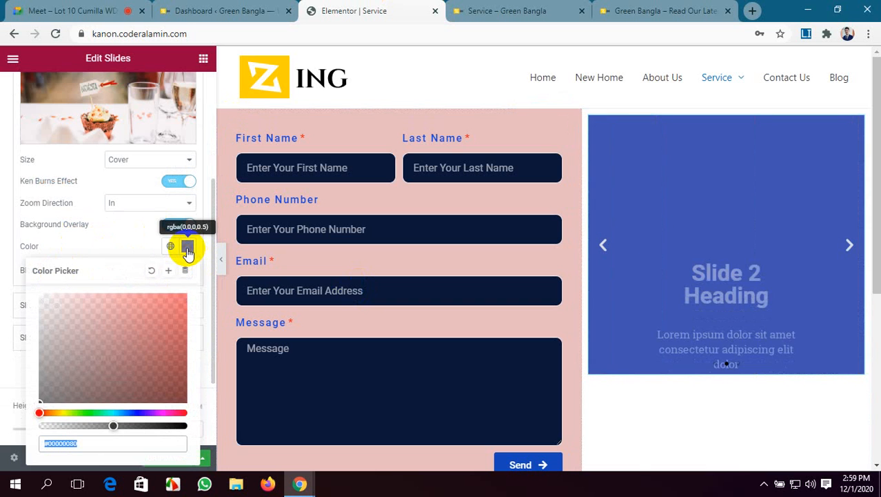
{"action": "left_click", "coordinate": [86, 412]}
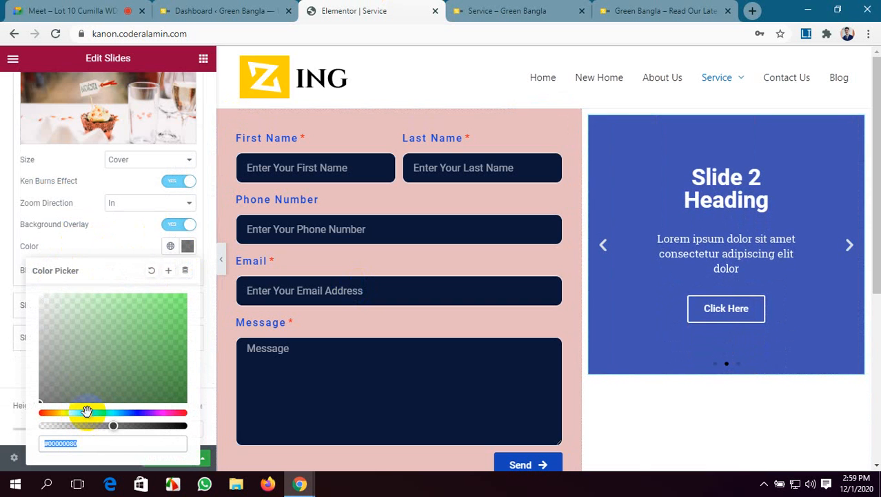
{"action": "left_click_drag", "start_coordinate": [106, 385], "coordinate": [138, 337]}
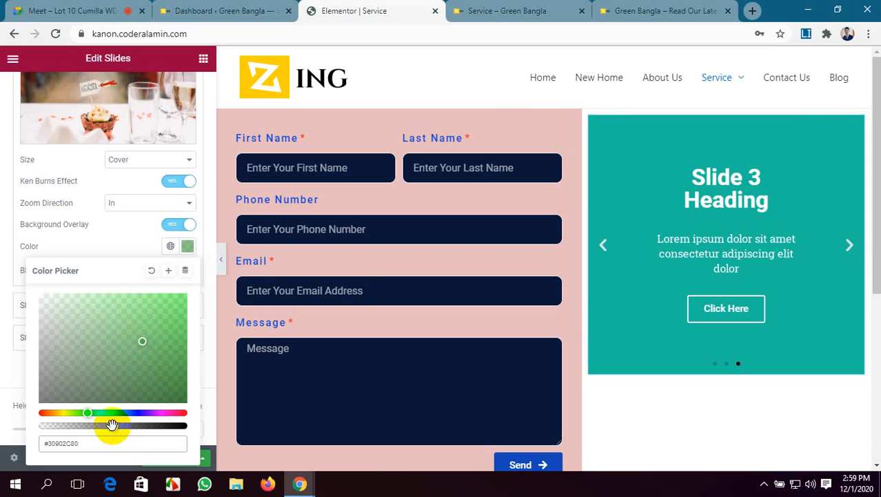
{"action": "mouse_move", "coordinate": [111, 424]}
{"action": "left_mouse_down"}
{"action": "mouse_move", "coordinate": [123, 423]}
{"action": "mouse_move", "coordinate": [88, 424]}
{"action": "mouse_move", "coordinate": [99, 424]}
{"action": "left_mouse_up"}
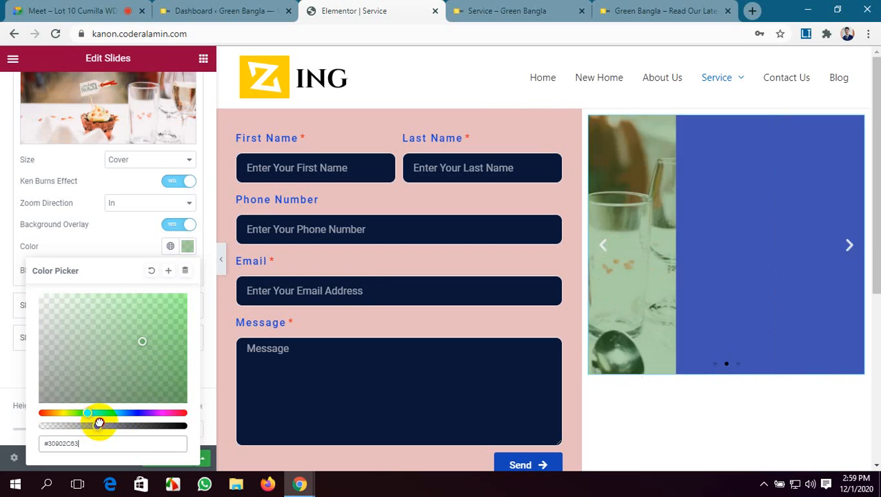
{"action": "left_click", "coordinate": [4, 242]}
{"action": "scroll", "coordinate": [90, 301], "scroll_direction": "down", "scroll_amount": 1}
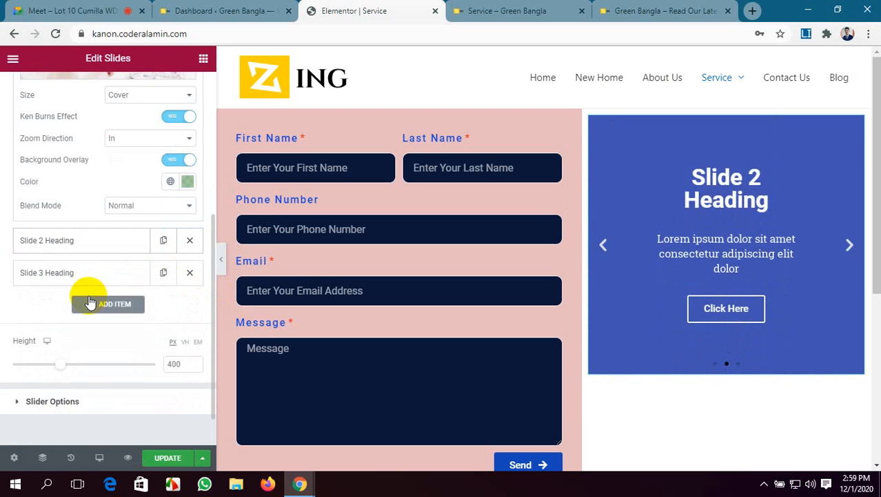
Step: Change Slide 1's title to "Our Success Story"
{"action": "scroll", "coordinate": [127, 146], "scroll_direction": "up", "scroll_amount": 3}
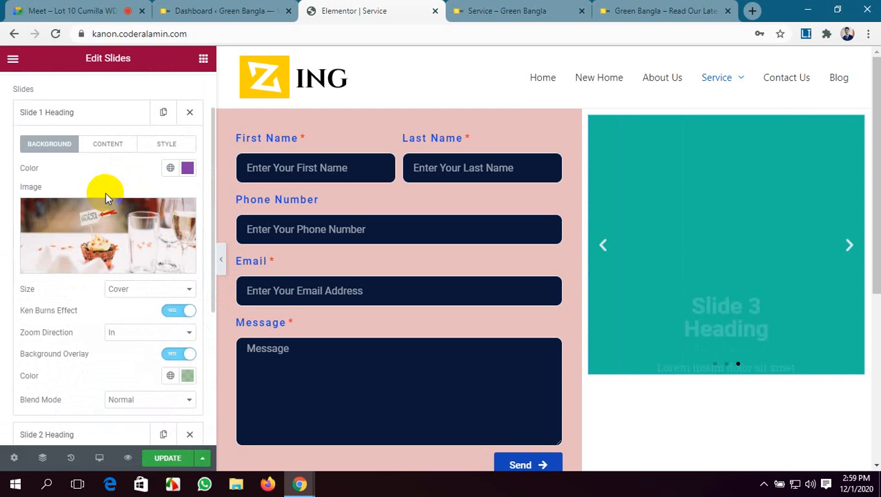
{"action": "left_click", "coordinate": [109, 143]}
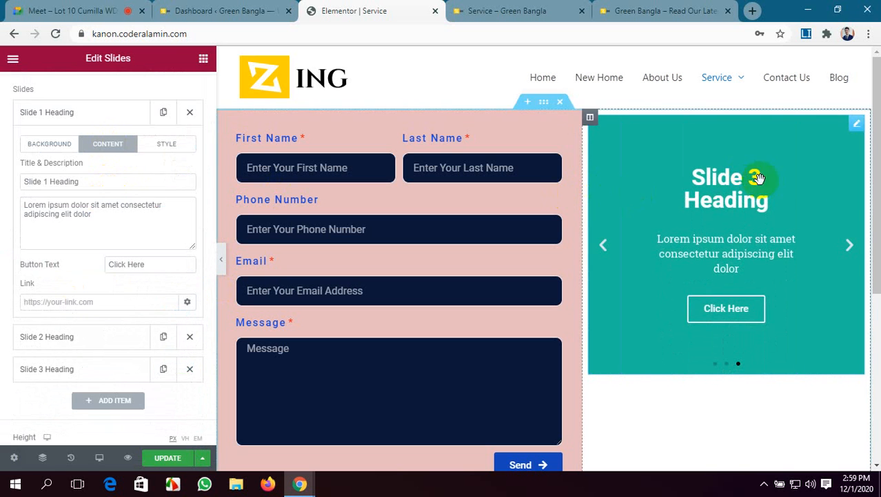
{"action": "left_click_drag", "start_coordinate": [80, 183], "coordinate": [31, 182]}
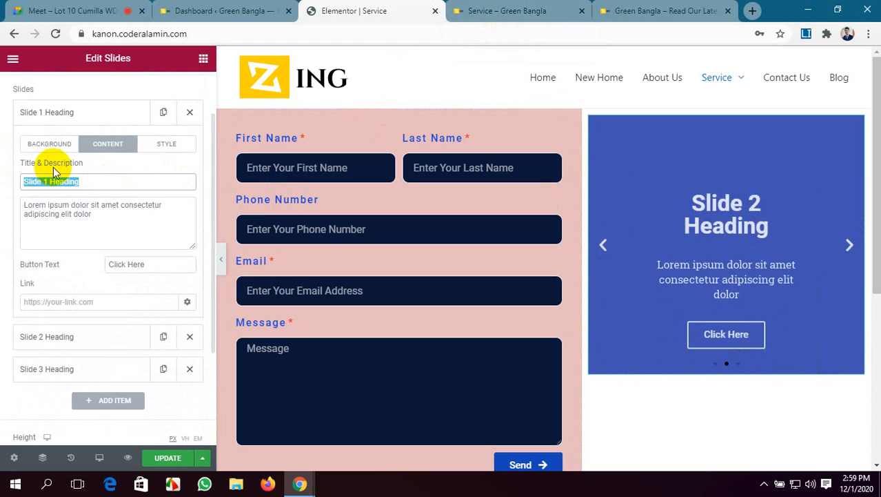
{"action": "left_click", "coordinate": [658, 10]}
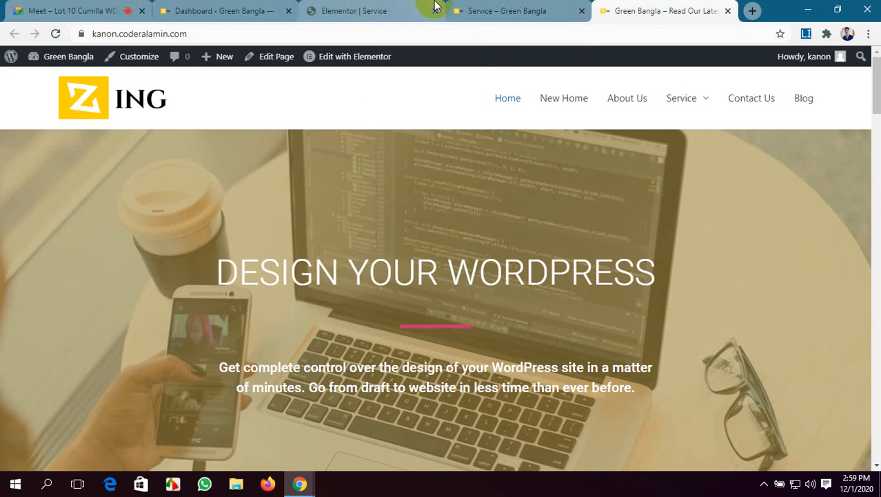
{"action": "left_click", "coordinate": [481, 7]}
{"action": "left_click", "coordinate": [374, 7]}
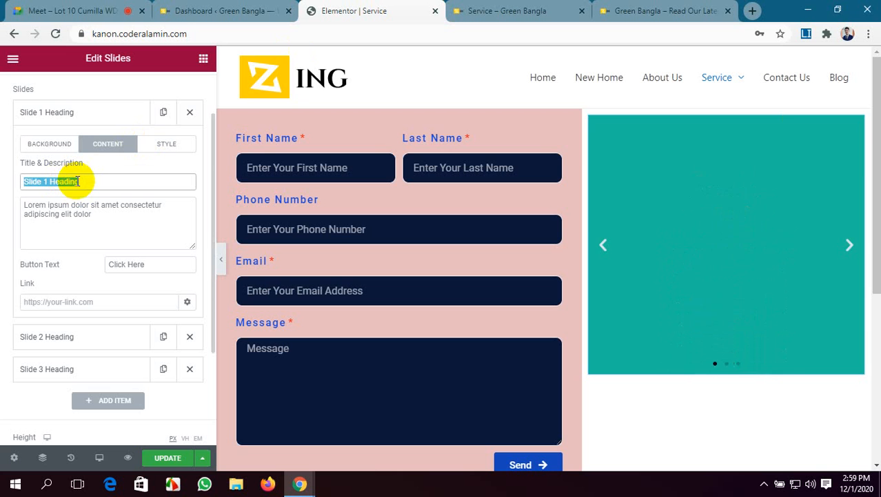
{"action": "type", "text": "Our"}
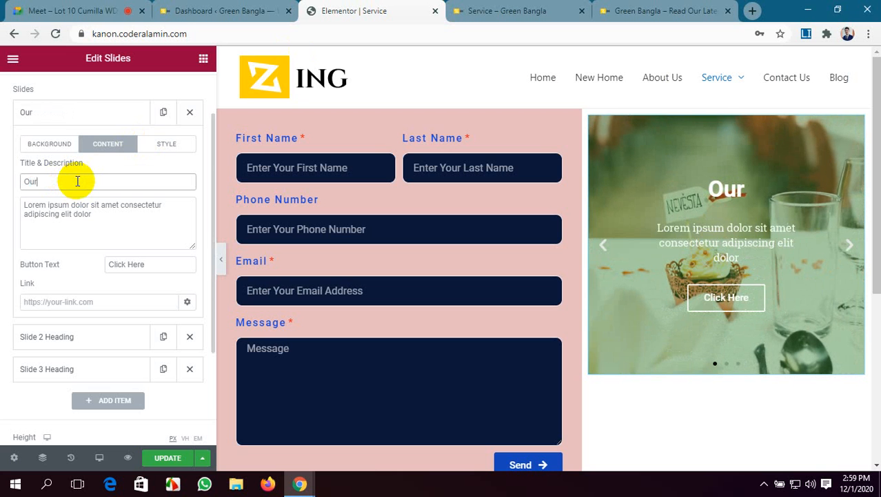
{"action": "type", "text": " St"}
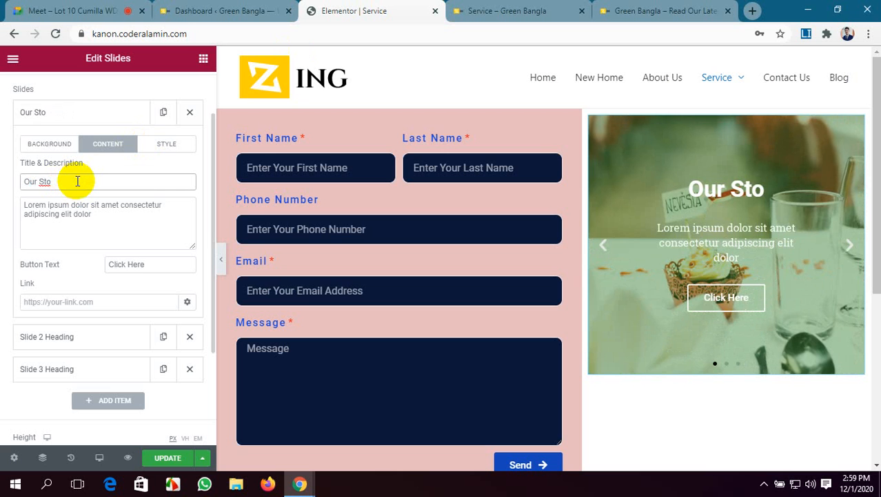
{"action": "key", "text": "BackSpace"}
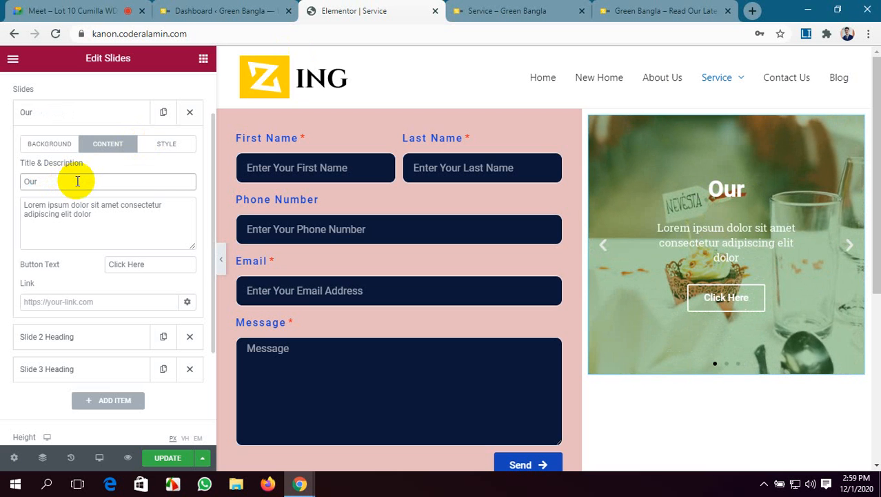
{"action": "type", "text": "Succe"}
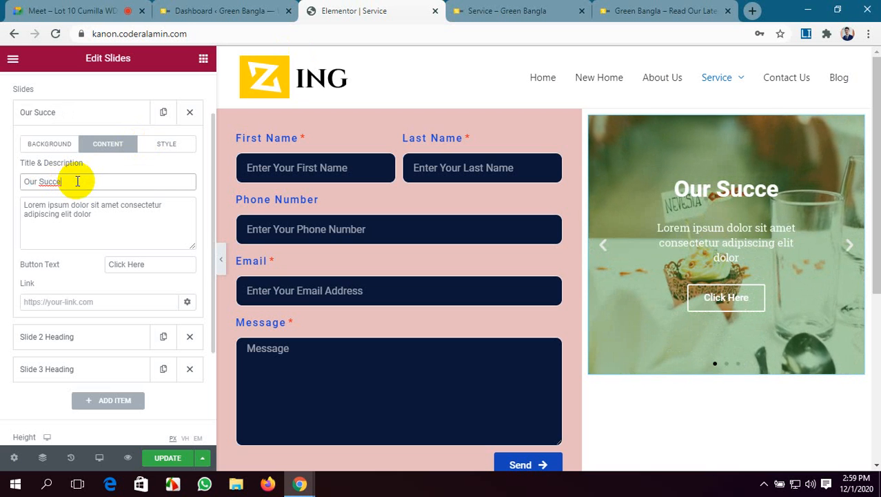
{"action": "type", "text": "ss"}
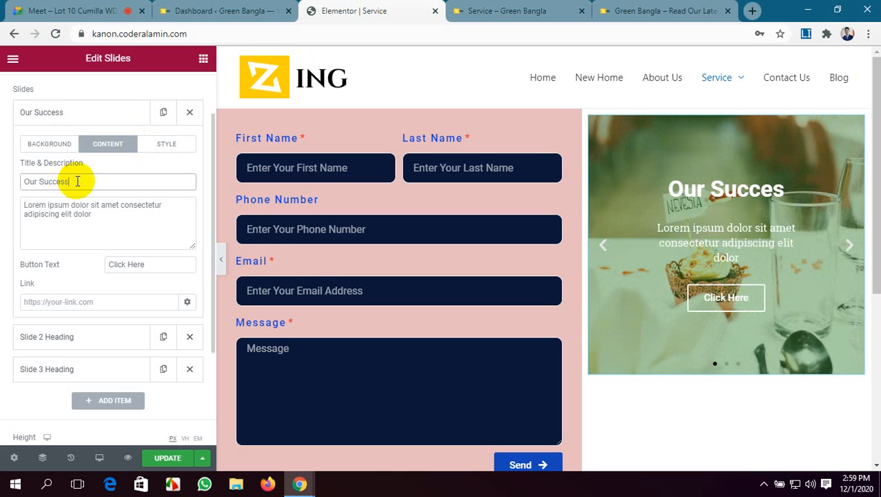
{"action": "type", "text": " Story"}
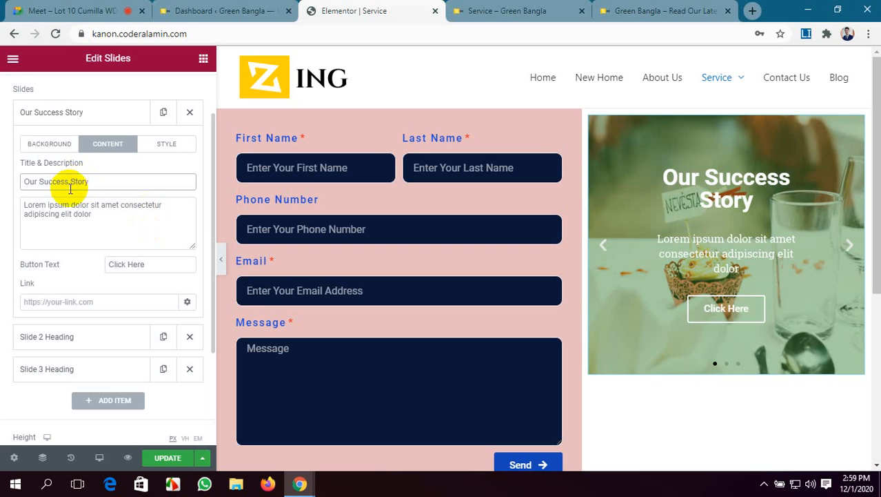
Step: Keep the placeholder description and set the first slide's button text to "Learn More"
{"action": "left_click_drag", "start_coordinate": [100, 215], "coordinate": [26, 201]}
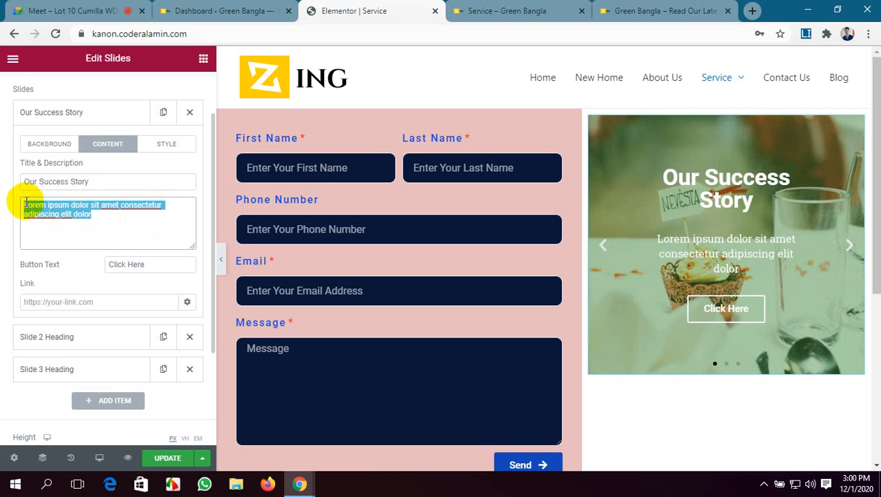
{"action": "left_click", "coordinate": [89, 217]}
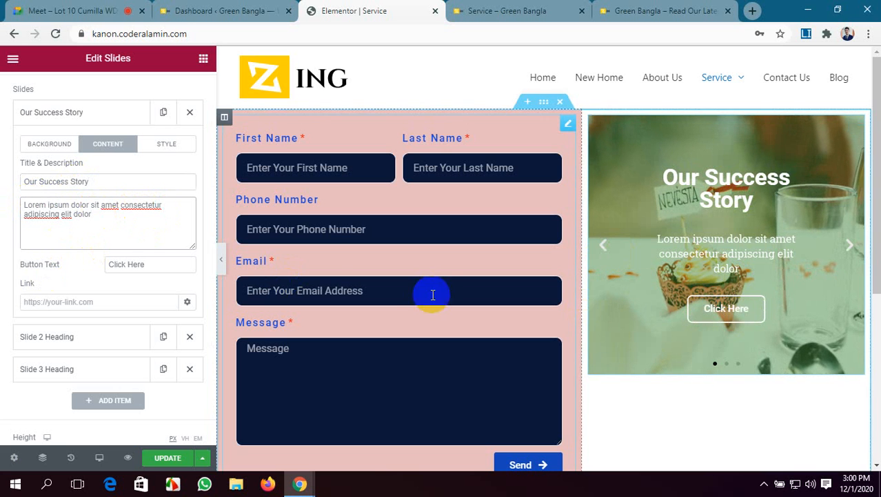
{"action": "left_click_drag", "start_coordinate": [144, 266], "coordinate": [102, 263]}
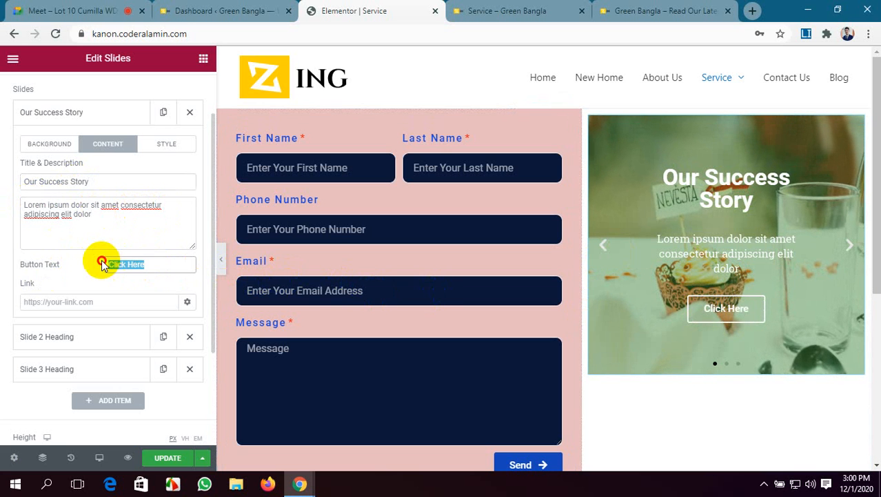
{"action": "type", "text": "Learn Mor"}
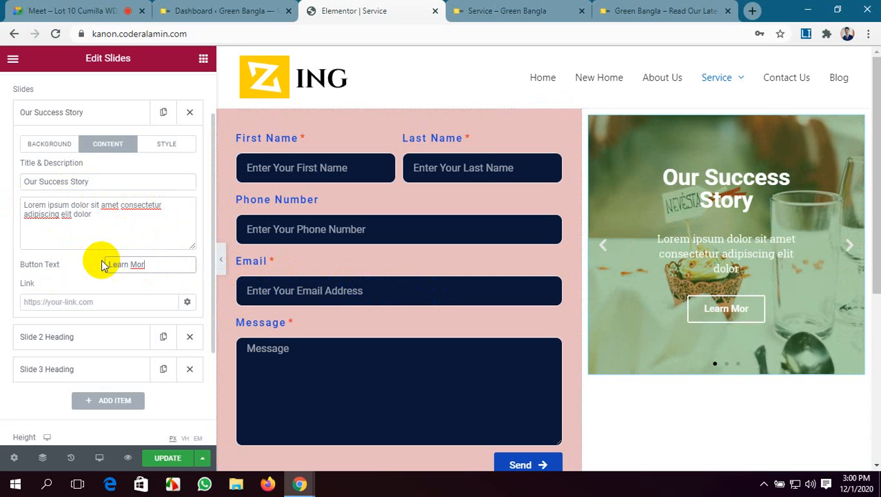
{"action": "type", "text": "e"}
Step: Enter # as the link of the Our Success Story slide
{"action": "scroll", "coordinate": [104, 266], "scroll_direction": "down", "scroll_amount": 1}
{"action": "left_click", "coordinate": [130, 237]}
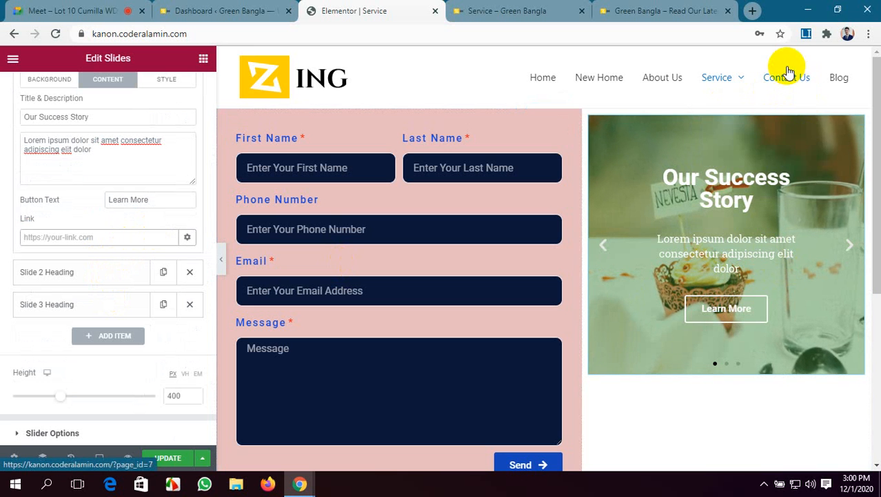
{"action": "left_click", "coordinate": [41, 236]}
{"action": "type", "text": "#"}
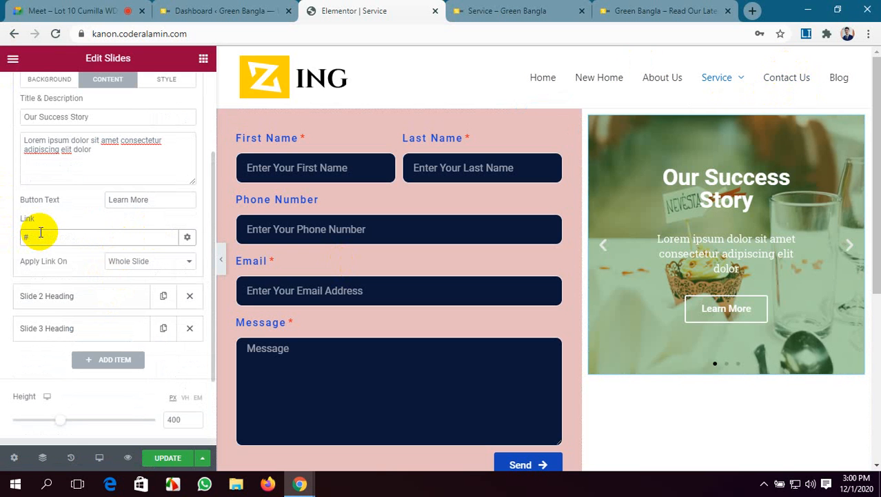
Step: Try applying the slide's link to Button Only and set it back to Whole Slide
{"action": "left_click", "coordinate": [181, 265]}
{"action": "left_click", "coordinate": [173, 285]}
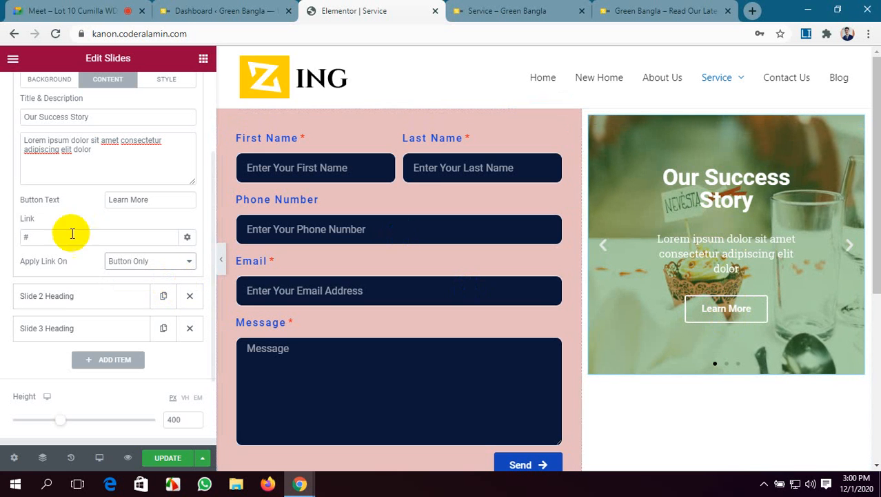
{"action": "left_click", "coordinate": [157, 262]}
{"action": "left_click", "coordinate": [156, 276]}
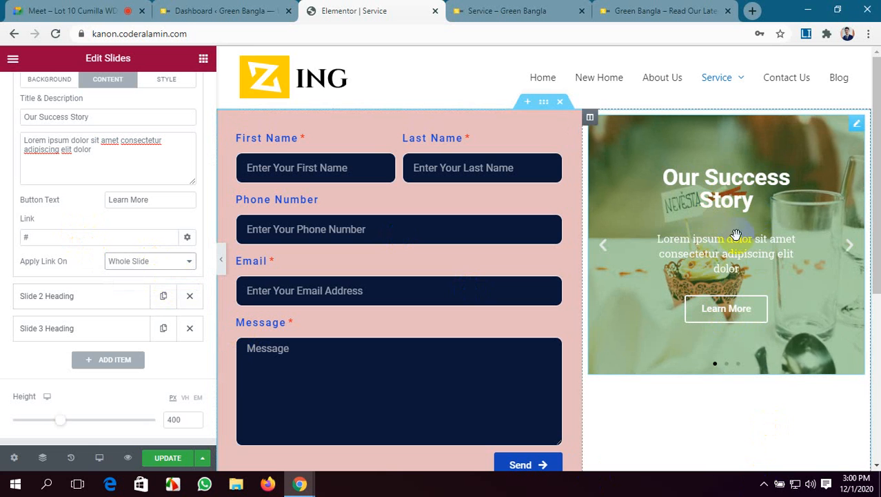
Step: Save the page, check the whole-slide link on the live Service page, and return to the editor
{"action": "left_click", "coordinate": [171, 464]}
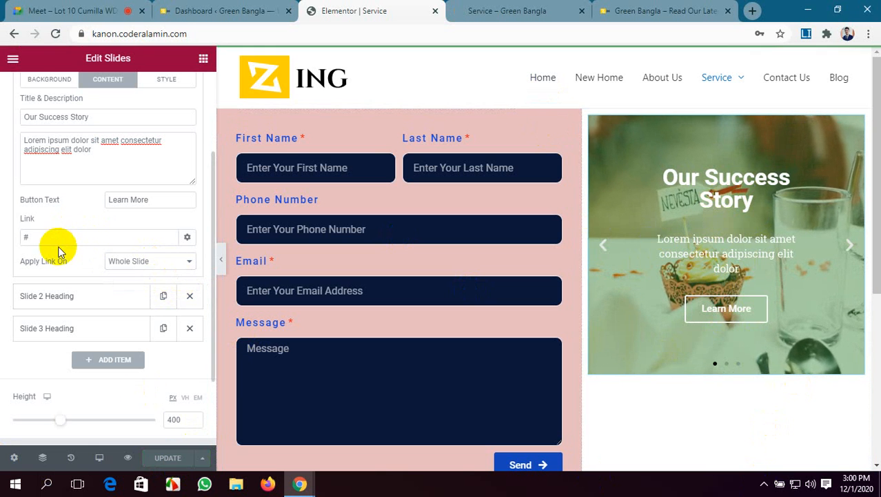
{"action": "left_click", "coordinate": [467, 12]}
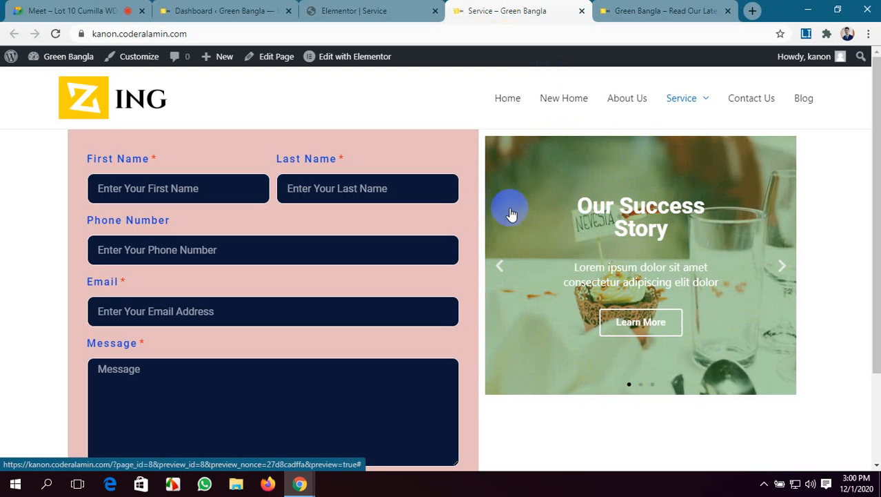
{"action": "left_click", "coordinate": [359, 11]}
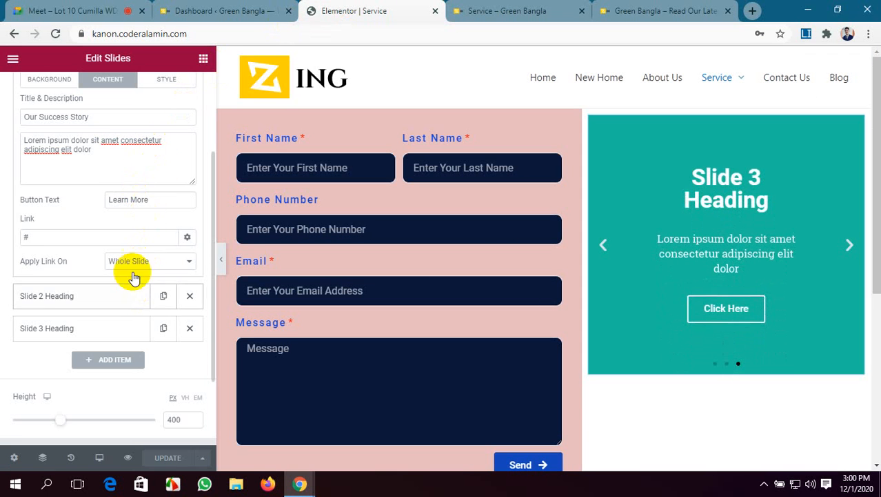
Step: Apply the first slide's link to Button Only and check the saved result on the live Service page
{"action": "left_click", "coordinate": [170, 262]}
{"action": "left_click", "coordinate": [161, 283]}
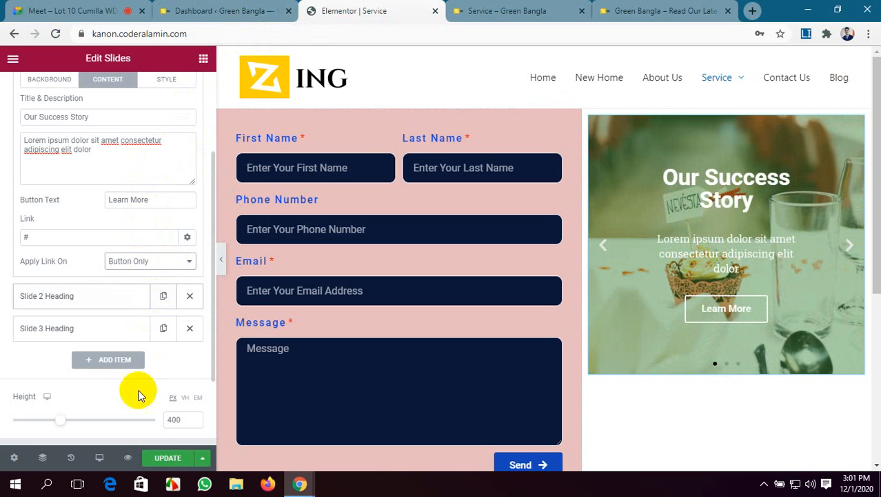
{"action": "left_click", "coordinate": [167, 457]}
{"action": "left_click", "coordinate": [507, 10]}
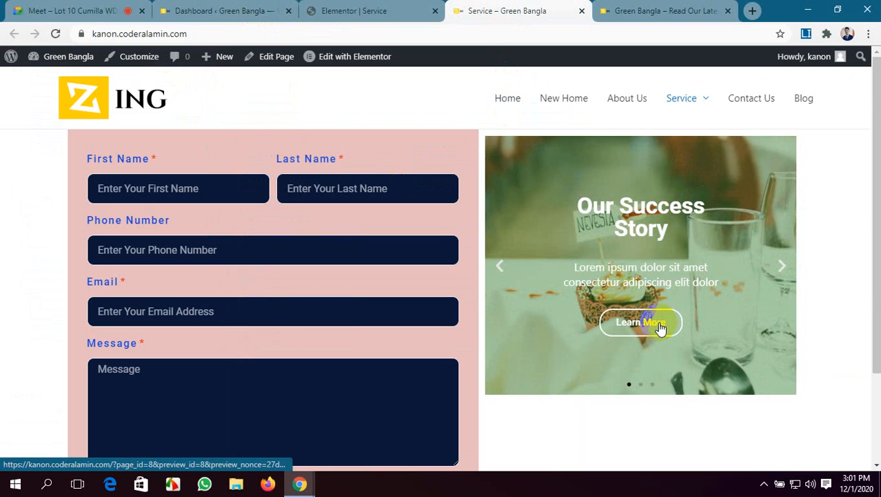
{"action": "left_click", "coordinate": [360, 10]}
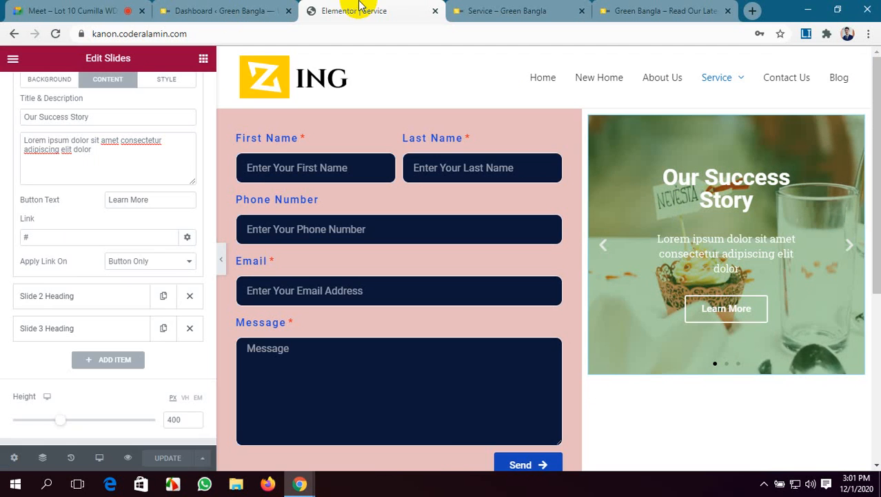
Step: Enable custom styling for the Our Success Story slide, try its horizontal position at Left and Right, and set it to Center
{"action": "scroll", "coordinate": [57, 313], "scroll_direction": "down", "scroll_amount": 1}
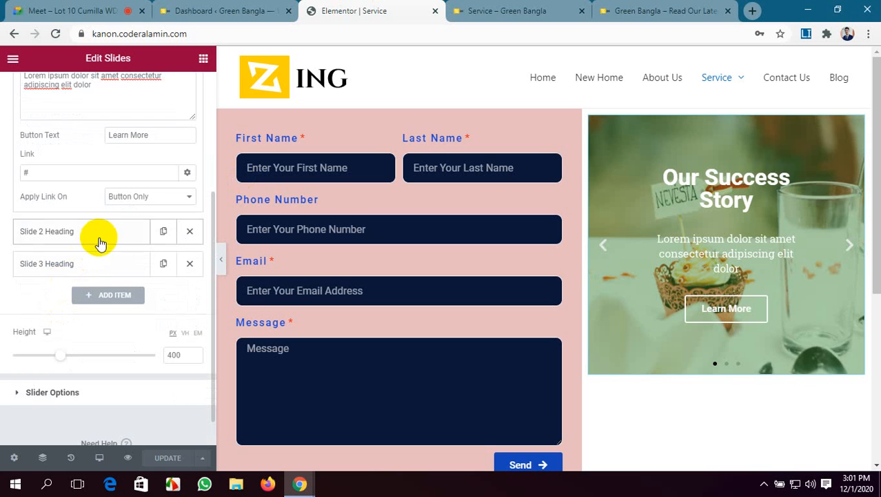
{"action": "scroll", "coordinate": [116, 215], "scroll_direction": "up", "scroll_amount": 2}
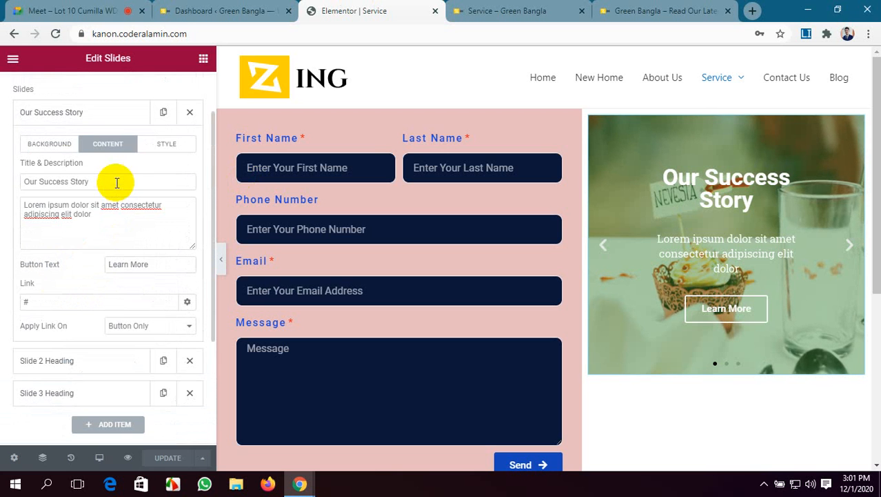
{"action": "left_click", "coordinate": [160, 144]}
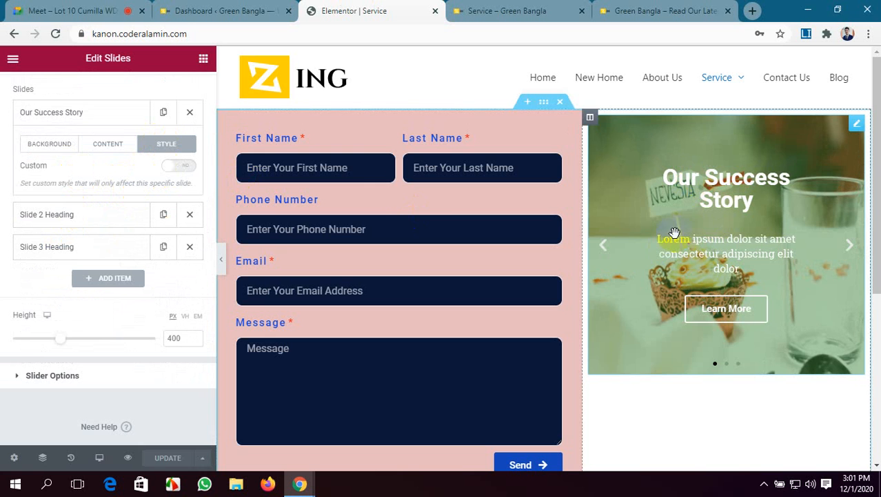
{"action": "left_click", "coordinate": [171, 172]}
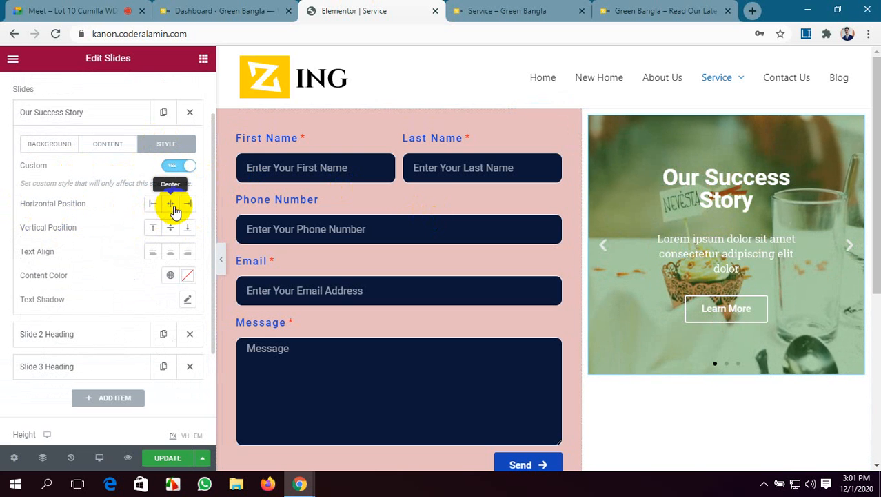
{"action": "left_click", "coordinate": [152, 205]}
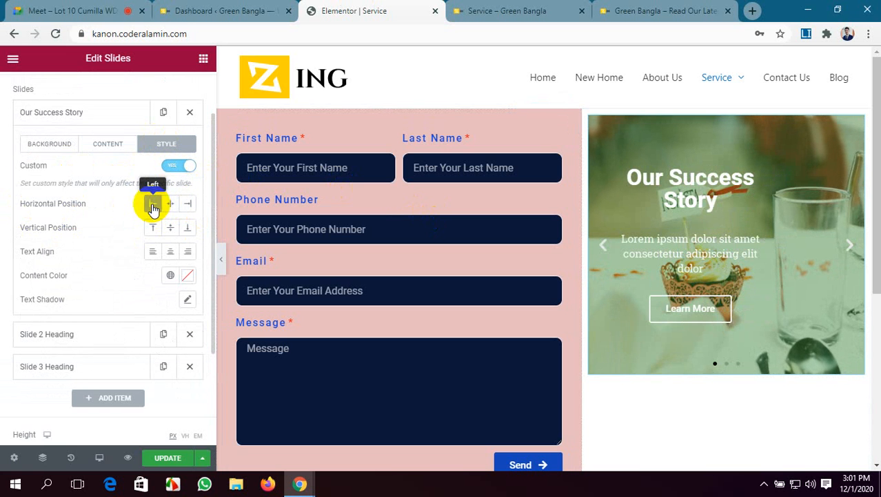
{"action": "left_click", "coordinate": [191, 205]}
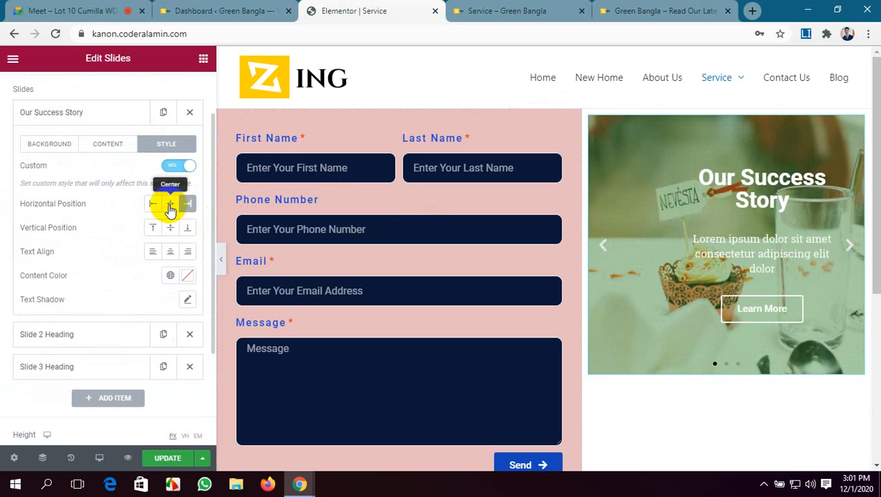
{"action": "left_click", "coordinate": [170, 207]}
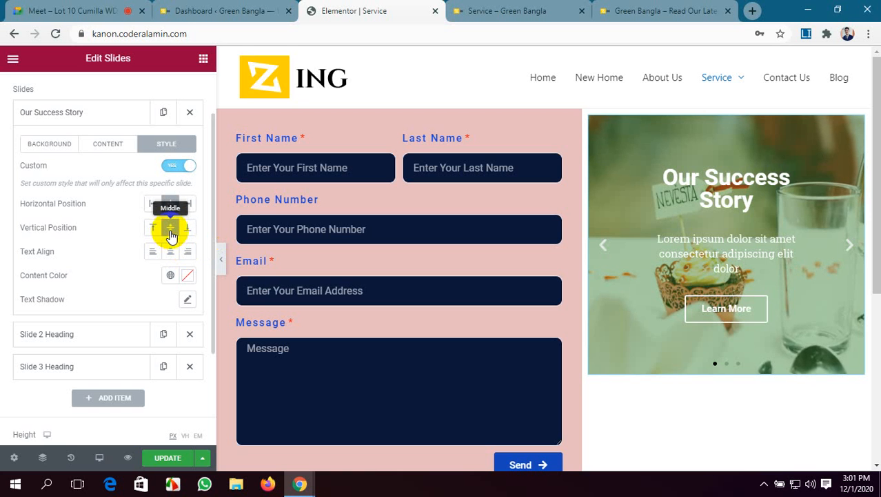
Step: Try the first slide's vertical position at Bottom and Top, and set it to Middle
{"action": "left_click", "coordinate": [188, 234]}
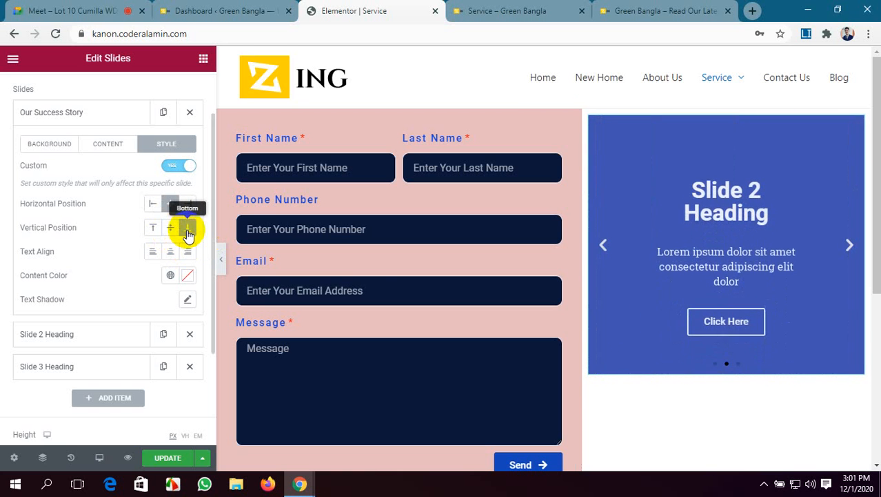
{"action": "left_click", "coordinate": [605, 248]}
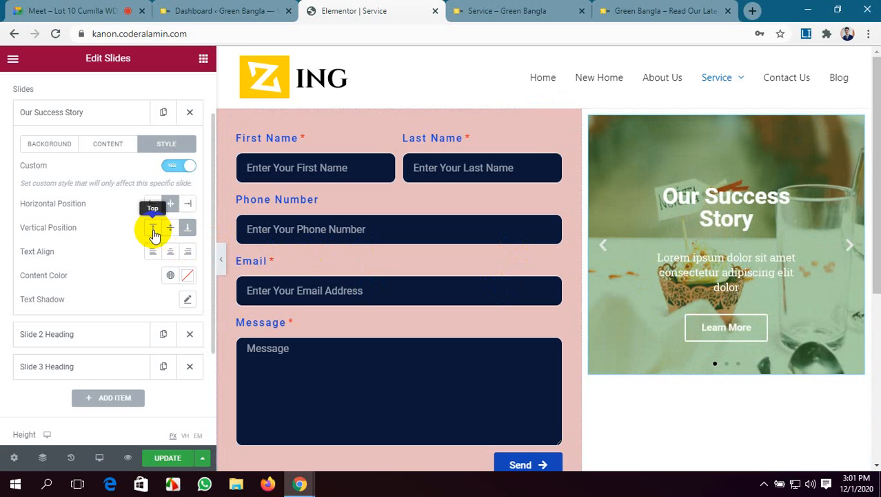
{"action": "left_click", "coordinate": [153, 231]}
{"action": "left_click", "coordinate": [171, 231]}
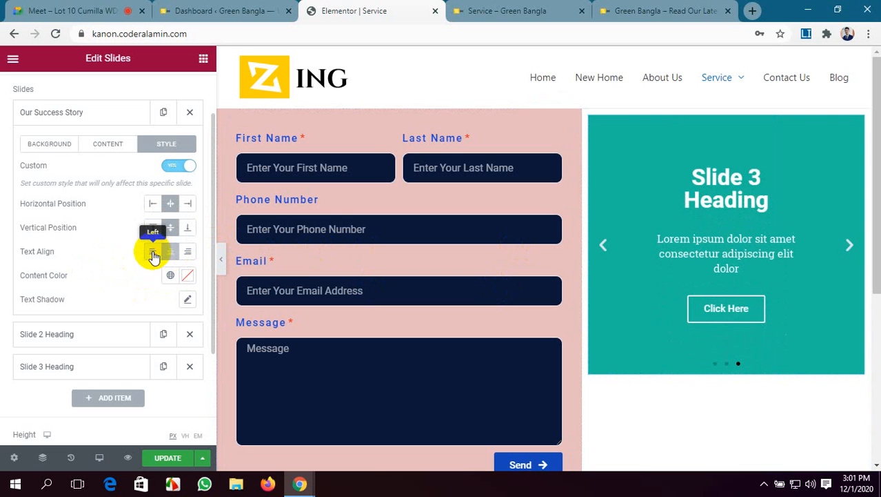
Step: Set the first slide's text alignment to Center and bring that slide back into the preview
{"action": "left_click", "coordinate": [169, 252]}
{"action": "left_click", "coordinate": [608, 307]}
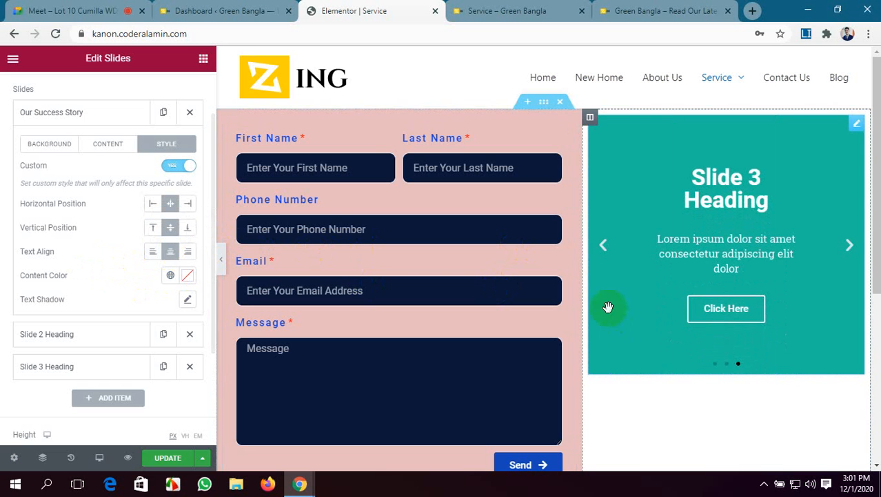
{"action": "left_click", "coordinate": [611, 255]}
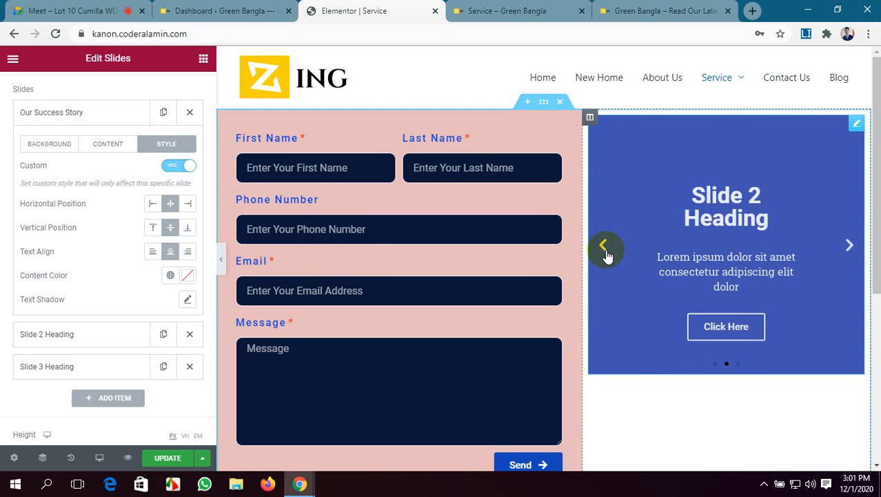
{"action": "left_click", "coordinate": [608, 255]}
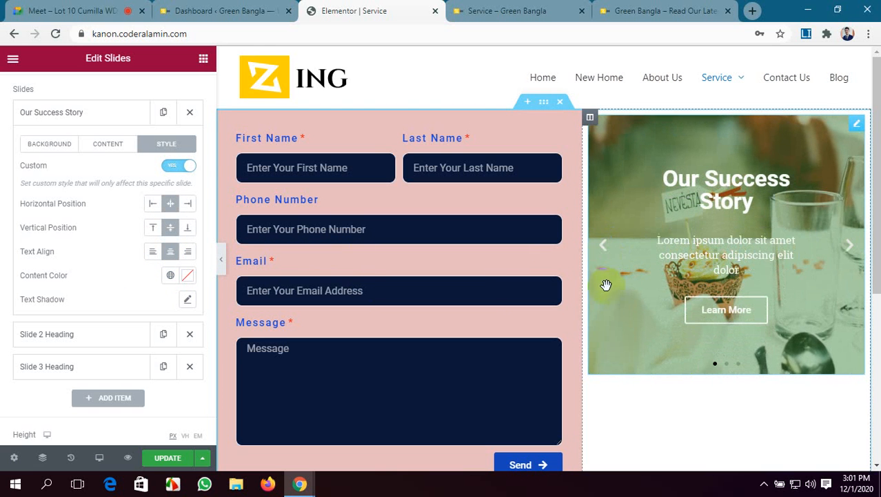
Step: Try red and yellow as the first slide's content color and set it to near-black #131313
{"action": "scroll", "coordinate": [169, 335], "scroll_direction": "down", "scroll_amount": 1}
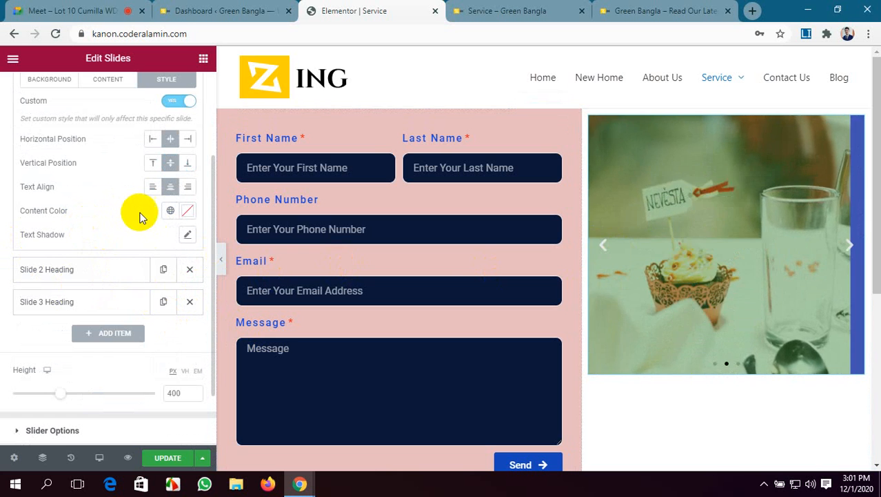
{"action": "left_click", "coordinate": [188, 211]}
{"action": "left_click_drag", "start_coordinate": [127, 276], "coordinate": [155, 279]}
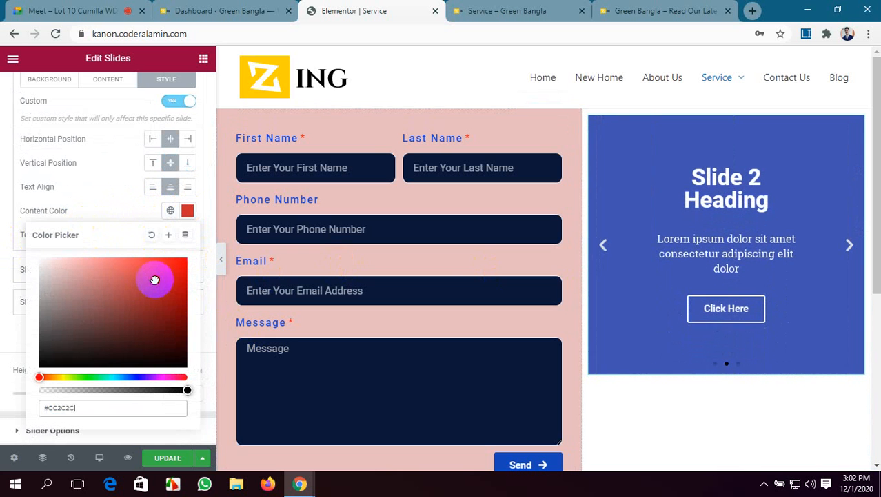
{"action": "left_click", "coordinate": [602, 245]}
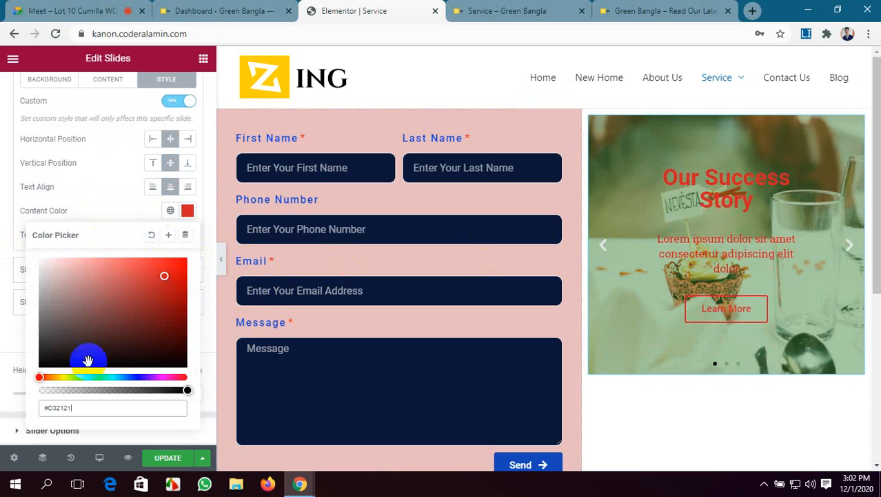
{"action": "left_click", "coordinate": [63, 377]}
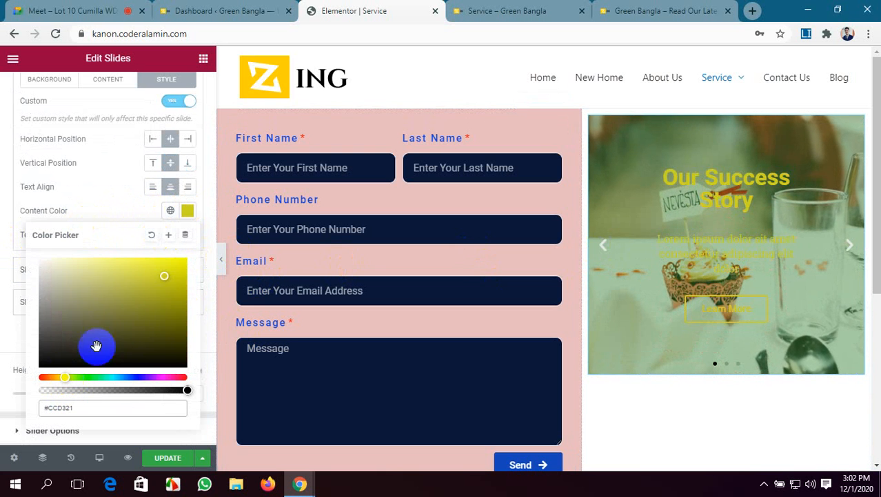
{"action": "left_click_drag", "start_coordinate": [164, 278], "coordinate": [166, 294]}
{"action": "mouse_move", "coordinate": [152, 338]}
{"action": "left_mouse_down"}
{"action": "mouse_move", "coordinate": [144, 389]}
{"action": "mouse_move", "coordinate": [146, 378]}
{"action": "mouse_move", "coordinate": [104, 363]}
{"action": "mouse_move", "coordinate": [45, 359]}
{"action": "left_mouse_up"}
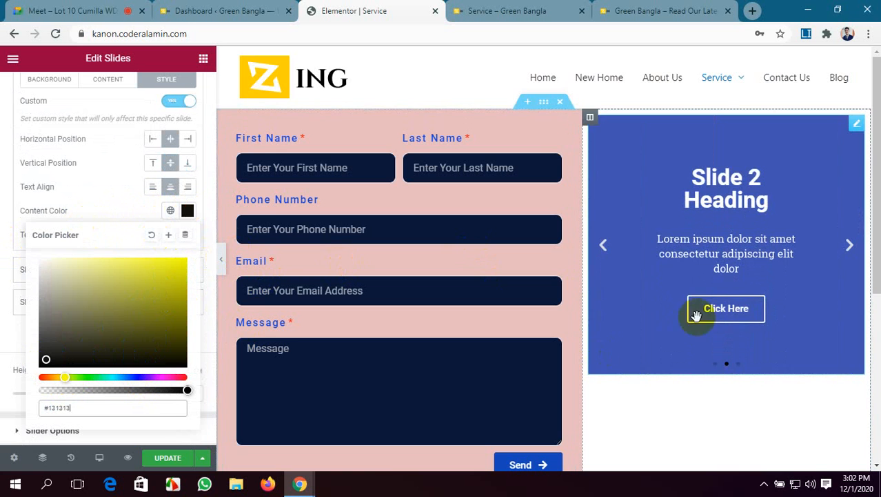
{"action": "left_click", "coordinate": [605, 249]}
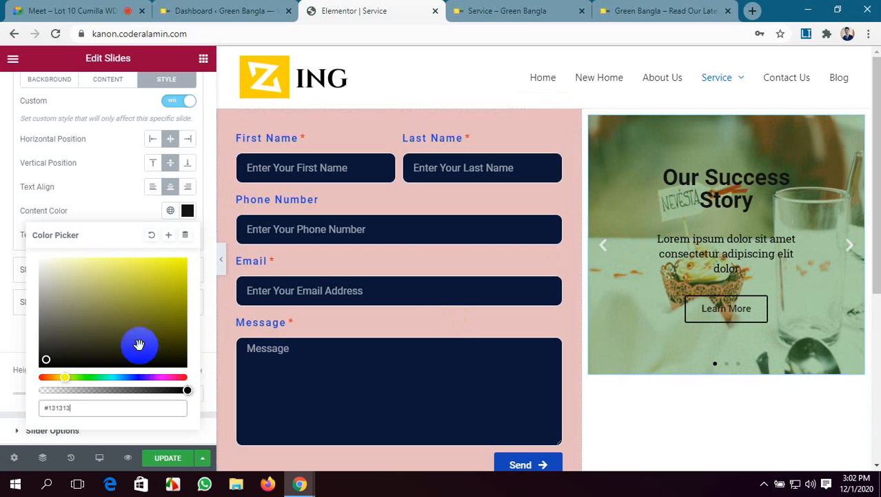
{"action": "left_click", "coordinate": [3, 220]}
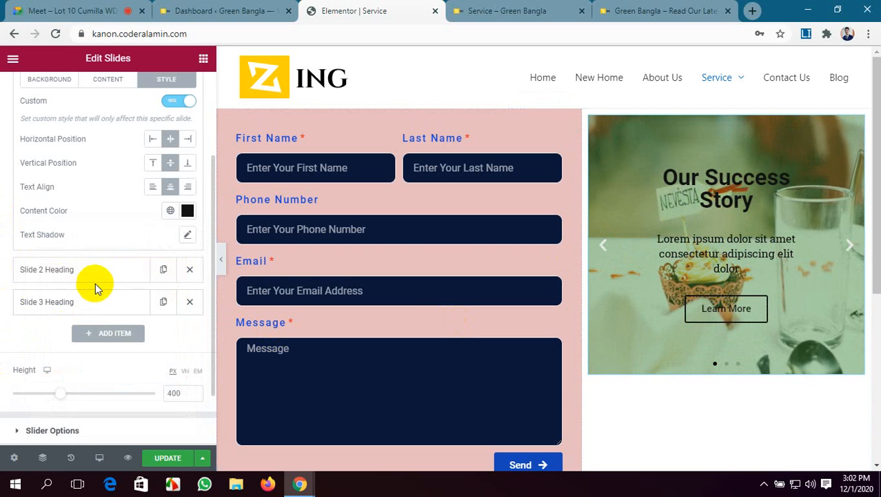
Step: Save the page and collapse the settings of the Our Success Story slide
{"action": "scroll", "coordinate": [144, 193], "scroll_direction": "up", "scroll_amount": 1}
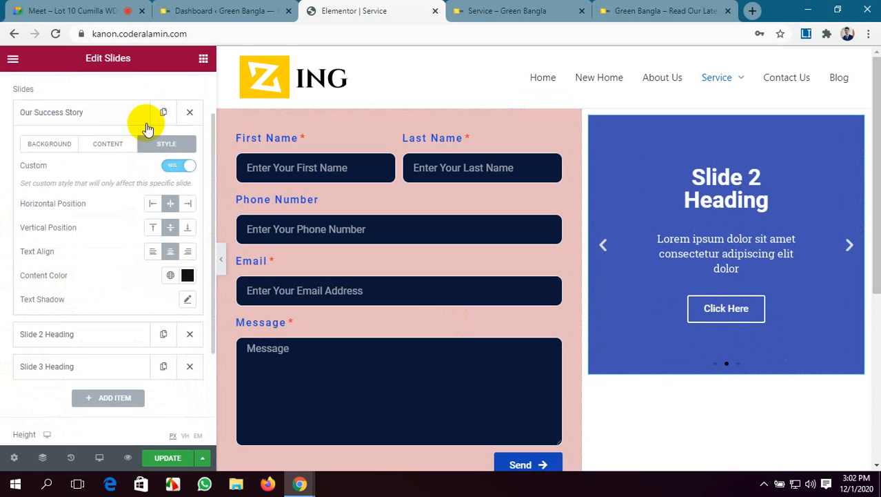
{"action": "left_click", "coordinate": [172, 457]}
{"action": "left_click", "coordinate": [102, 114]}
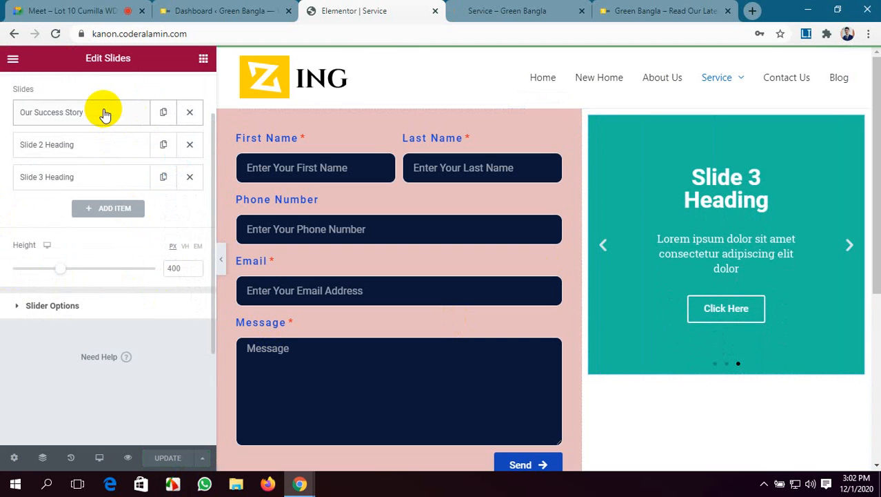
Step: Insert the photo of toasts with blueberries and figs from the media library as the second slide's background image
{"action": "left_click", "coordinate": [93, 151]}
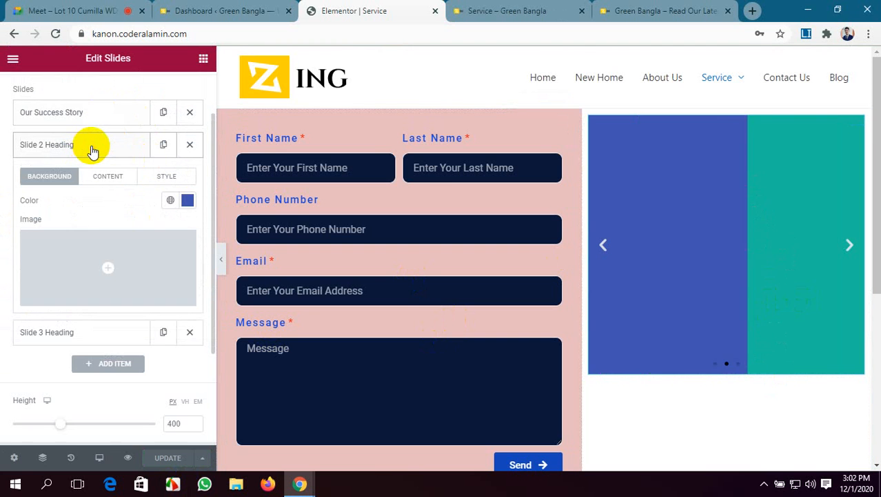
{"action": "left_click", "coordinate": [107, 266]}
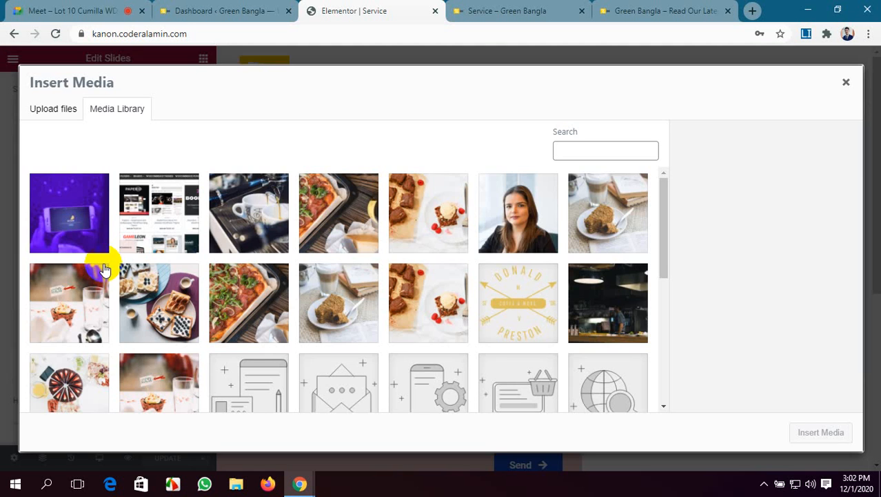
{"action": "left_click", "coordinate": [157, 293]}
{"action": "left_click", "coordinate": [812, 434]}
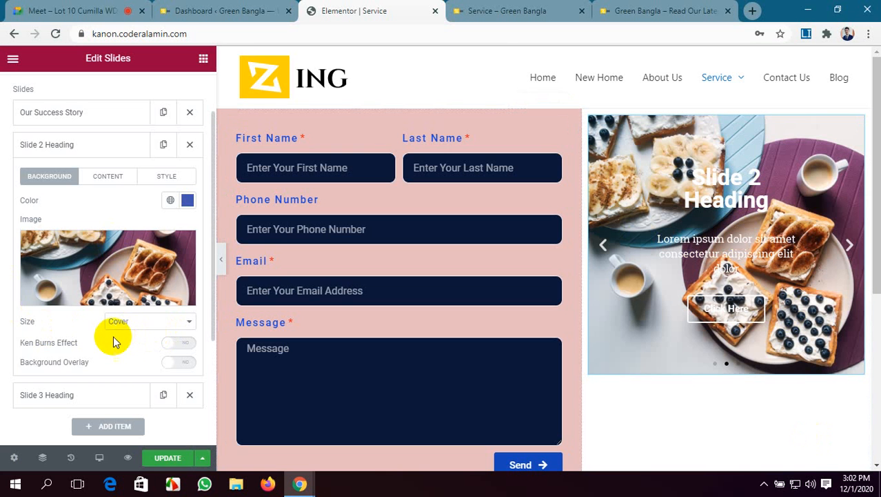
Step: Turn on the Ken Burns effect and the background overlay for the second slide
{"action": "left_click", "coordinate": [175, 344]}
{"action": "scroll", "coordinate": [138, 335], "scroll_direction": "down", "scroll_amount": 2}
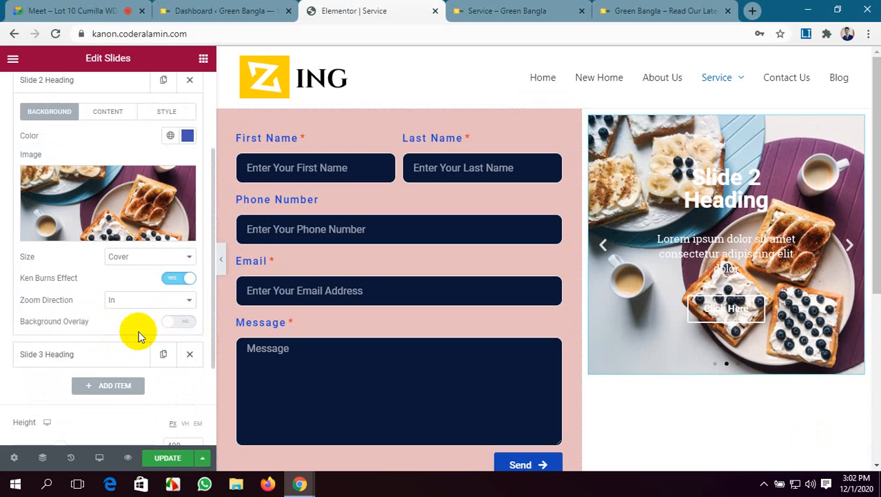
{"action": "left_click", "coordinate": [178, 257]}
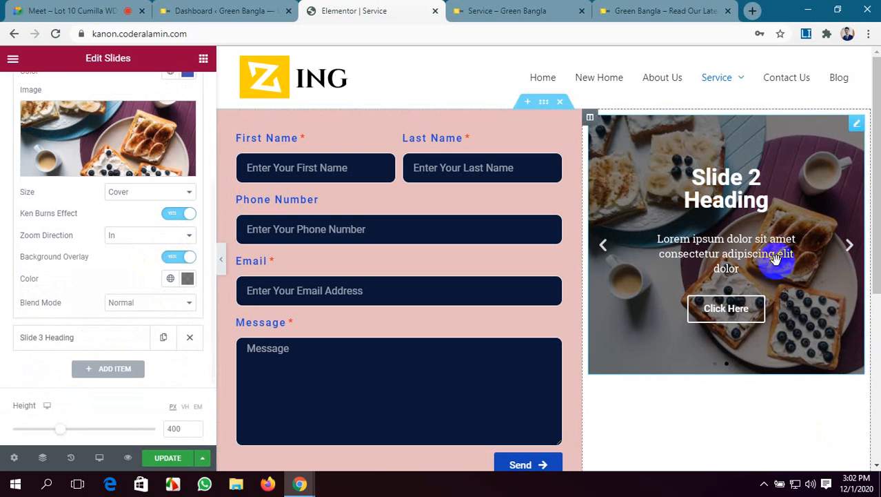
{"action": "scroll", "coordinate": [69, 333], "scroll_direction": "down", "scroll_amount": 1}
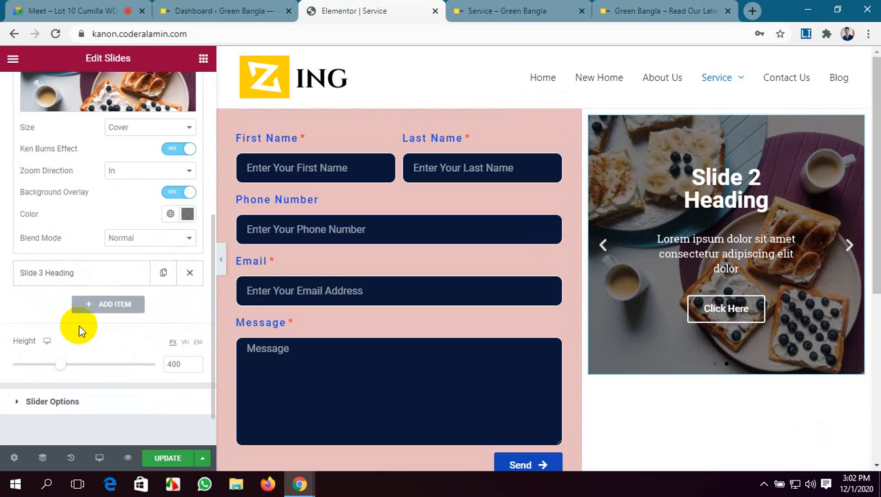
Step: Replace the second slide's title with Our Happy Customer
{"action": "scroll", "coordinate": [66, 209], "scroll_direction": "up", "scroll_amount": 3}
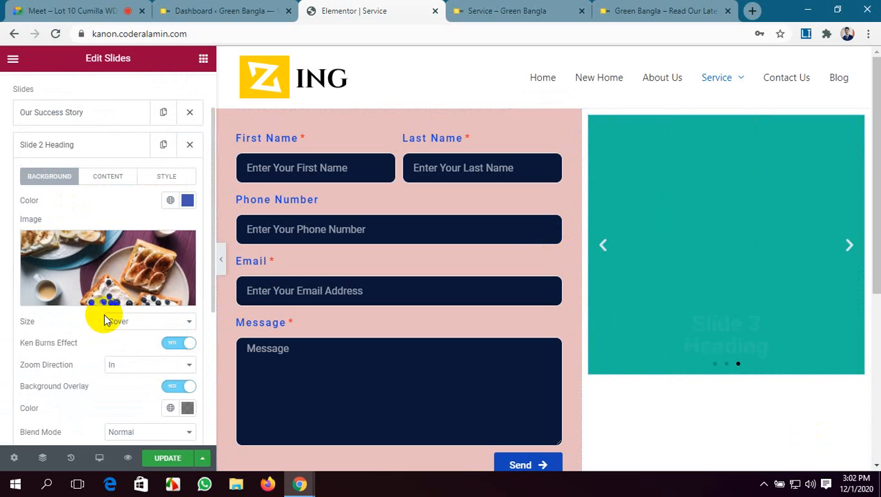
{"action": "left_click", "coordinate": [102, 180]}
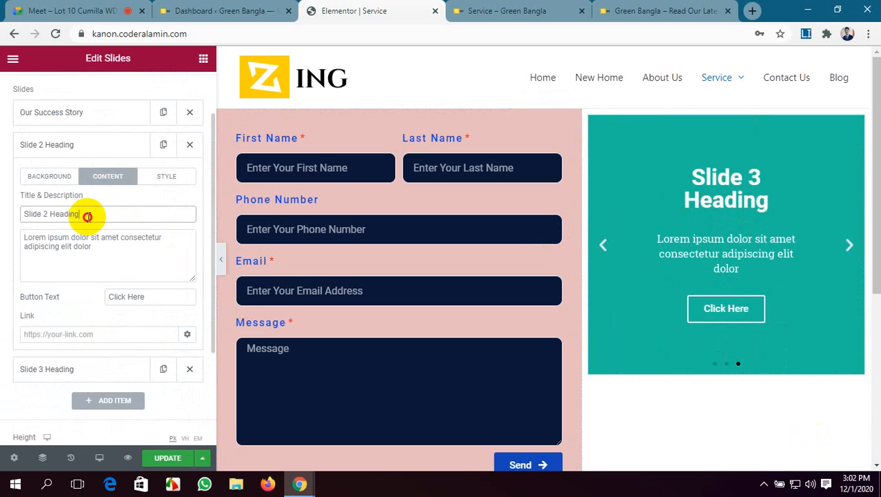
{"action": "left_click_drag", "start_coordinate": [87, 216], "coordinate": [2, 218]}
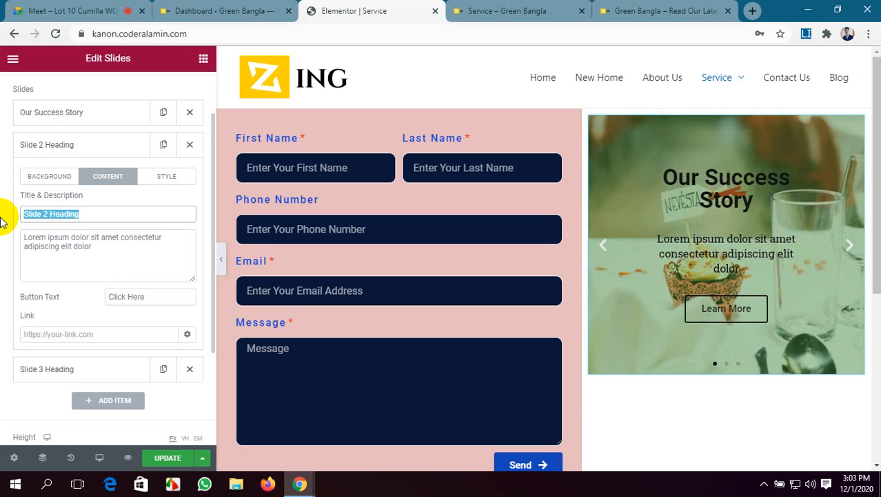
{"action": "type", "text": "ur"}
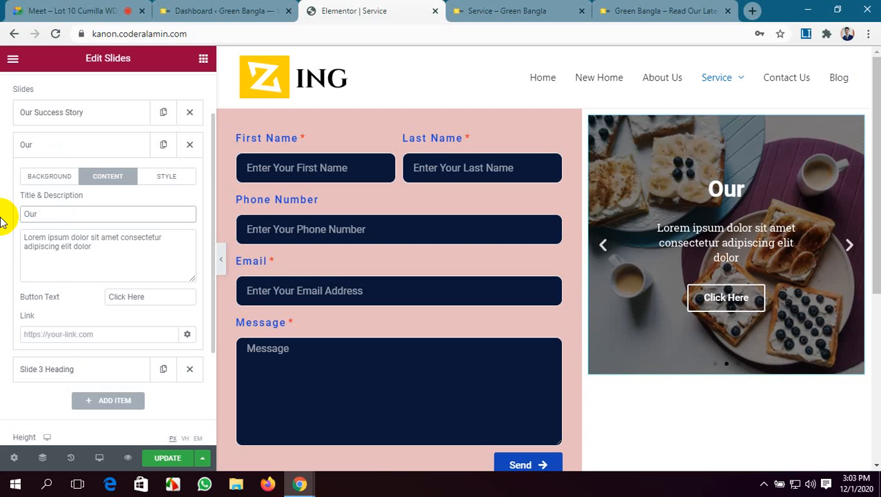
{"action": "type", "text": " Happ"}
{"action": "type", "text": "y"}
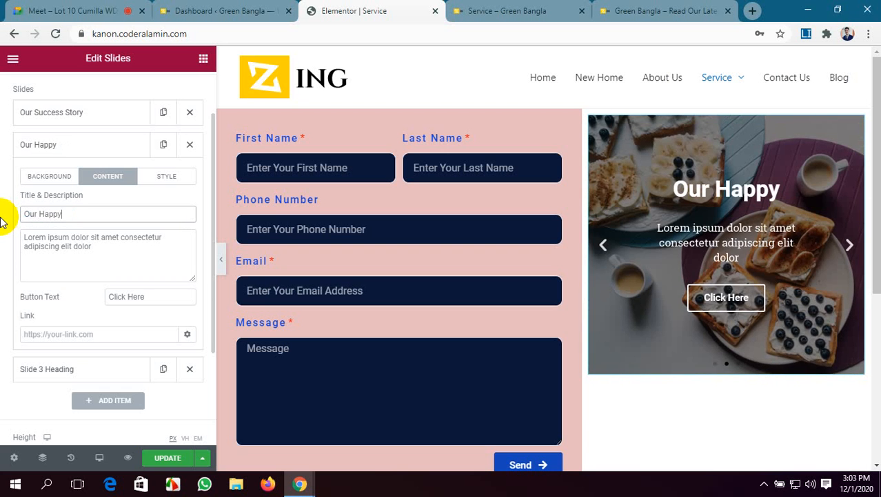
{"action": "type", "text": " Customer"}
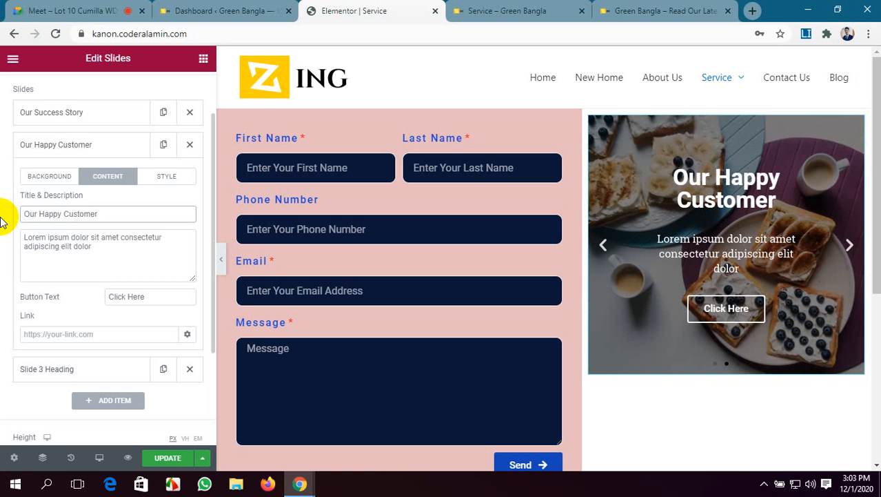
{"action": "scroll", "coordinate": [79, 256], "scroll_direction": "down", "scroll_amount": 1}
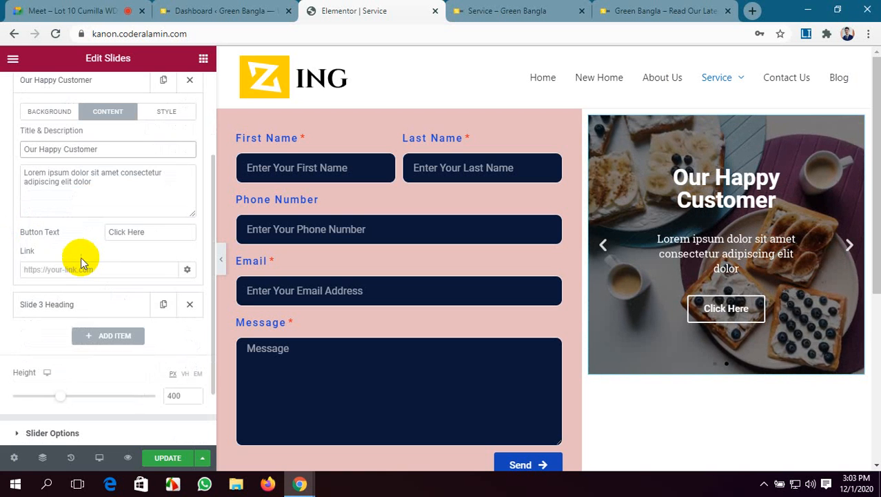
Step: Set the second slide's link to # and apply it to Button Only
{"action": "left_click_drag", "start_coordinate": [157, 232], "coordinate": [103, 236]}
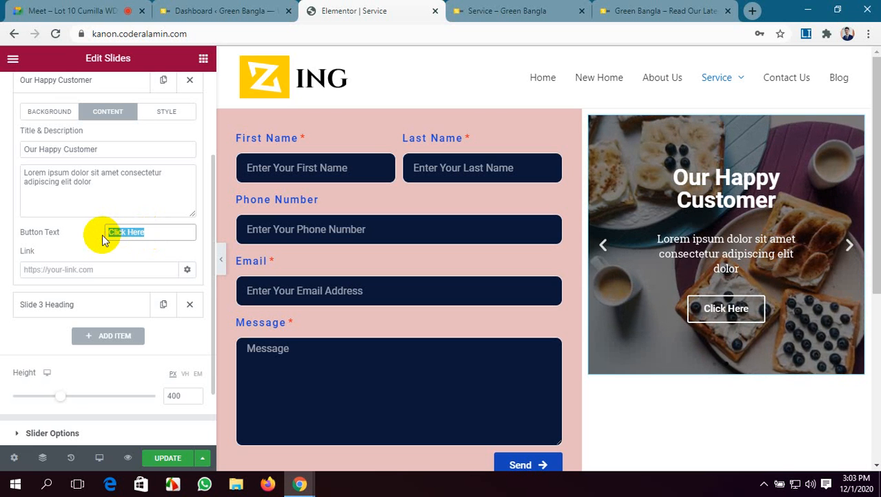
{"action": "left_click", "coordinate": [91, 269]}
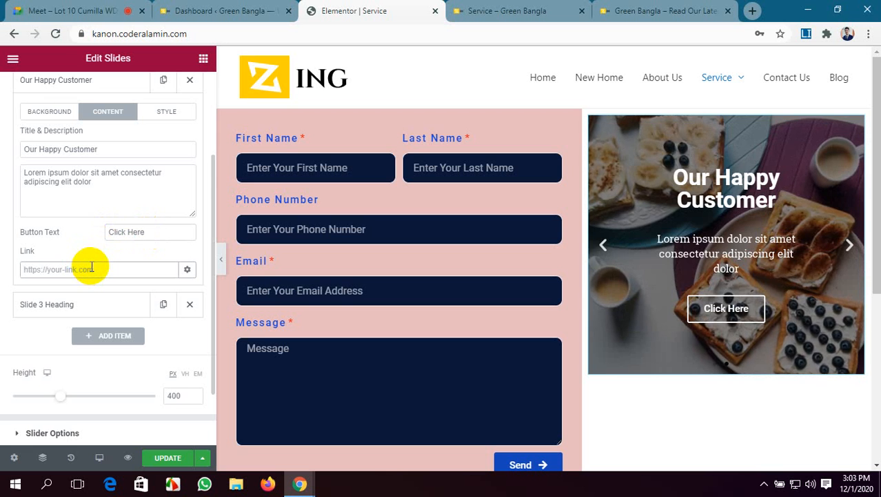
{"action": "type", "text": "#"}
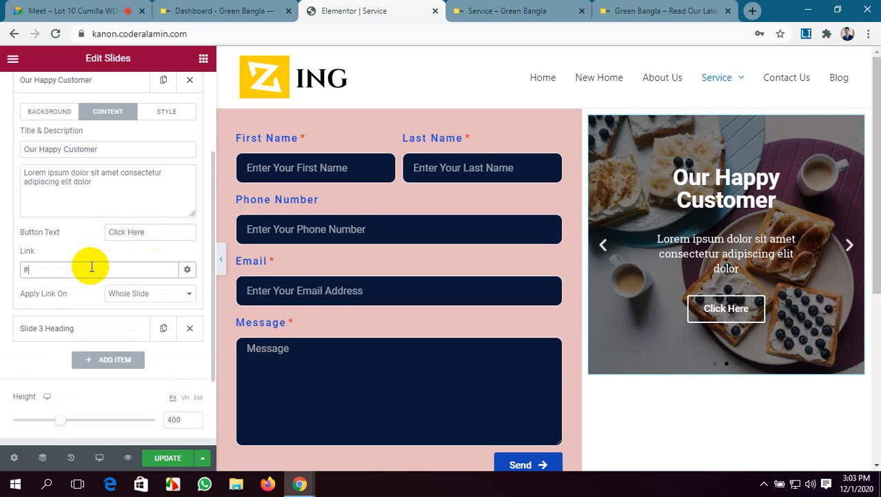
{"action": "left_click", "coordinate": [159, 295]}
{"action": "left_click", "coordinate": [155, 317]}
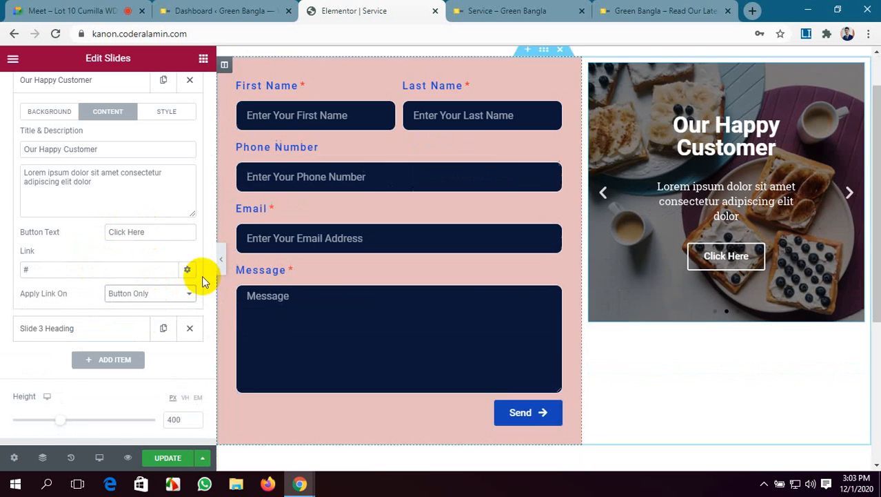
Step: Enable custom style for the Our Happy Customer slide and center its horizontal position, vertical position and text alignment
{"action": "scroll", "coordinate": [113, 251], "scroll_direction": "up", "scroll_amount": 2}
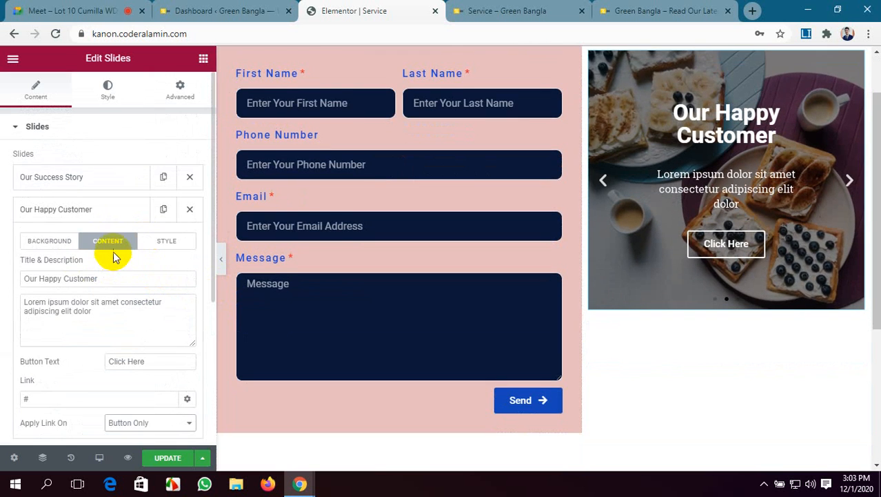
{"action": "left_click", "coordinate": [165, 246]}
{"action": "scroll", "coordinate": [143, 283], "scroll_direction": "down", "scroll_amount": 1}
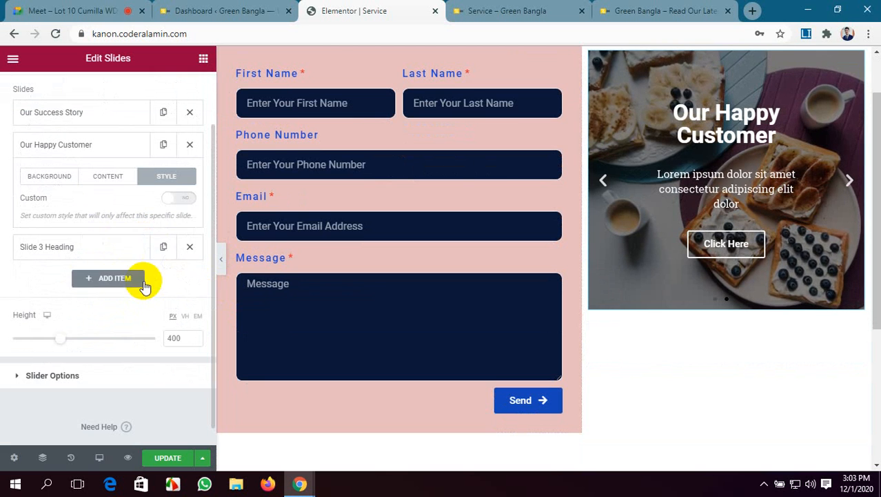
{"action": "left_click", "coordinate": [192, 200]}
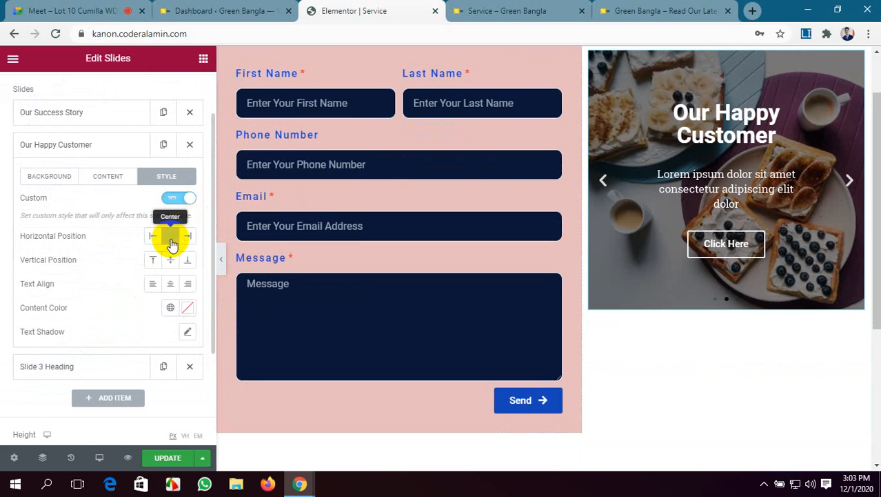
{"action": "left_click", "coordinate": [172, 238]}
{"action": "left_click", "coordinate": [171, 286]}
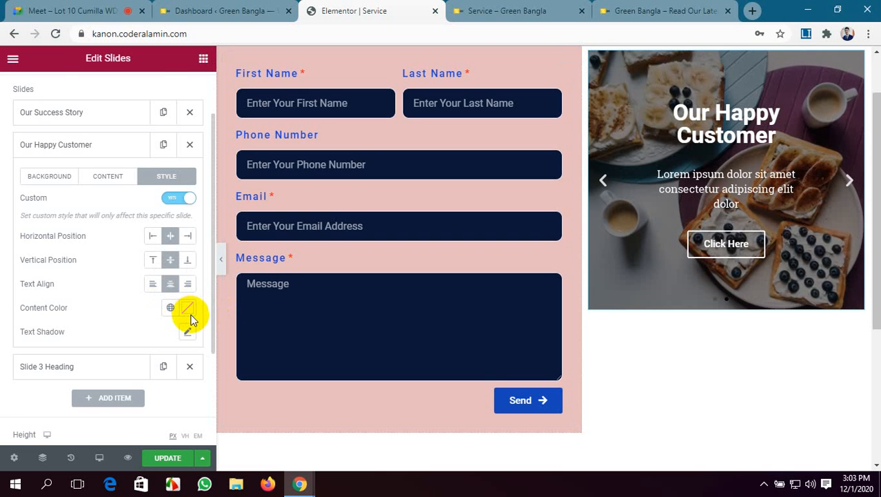
Step: Insert the homemade pizza photo from the media library's second row as the third slide's background image
{"action": "scroll", "coordinate": [186, 319], "scroll_direction": "down", "scroll_amount": 2}
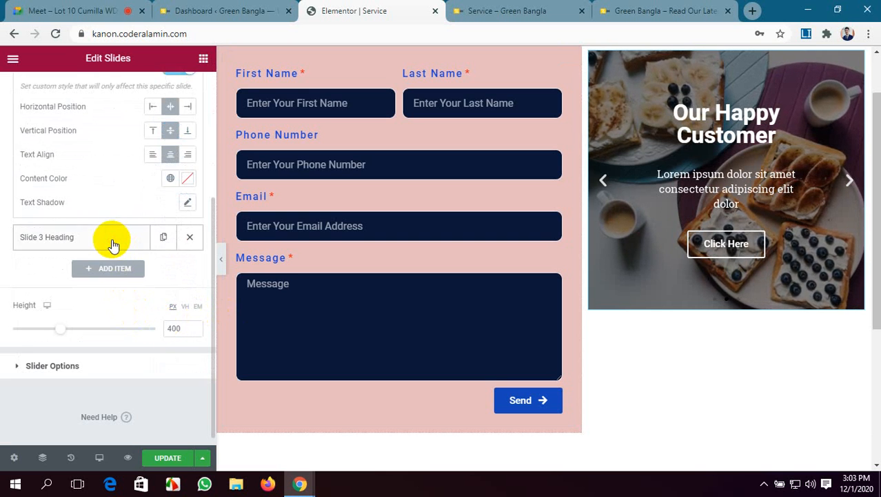
{"action": "left_click", "coordinate": [112, 242]}
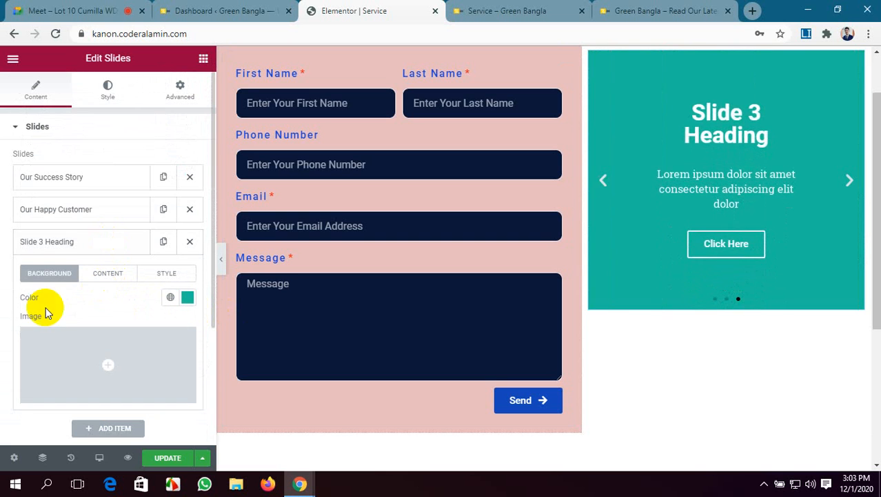
{"action": "left_click", "coordinate": [111, 369]}
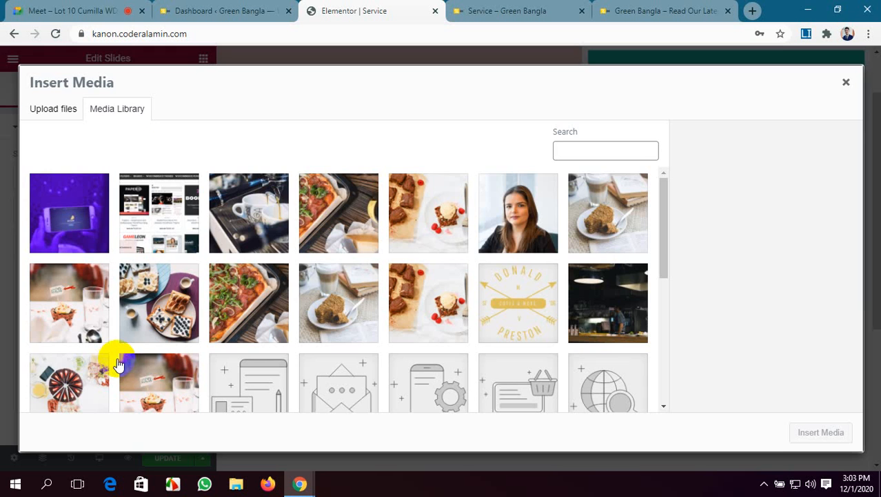
{"action": "left_click", "coordinate": [263, 304]}
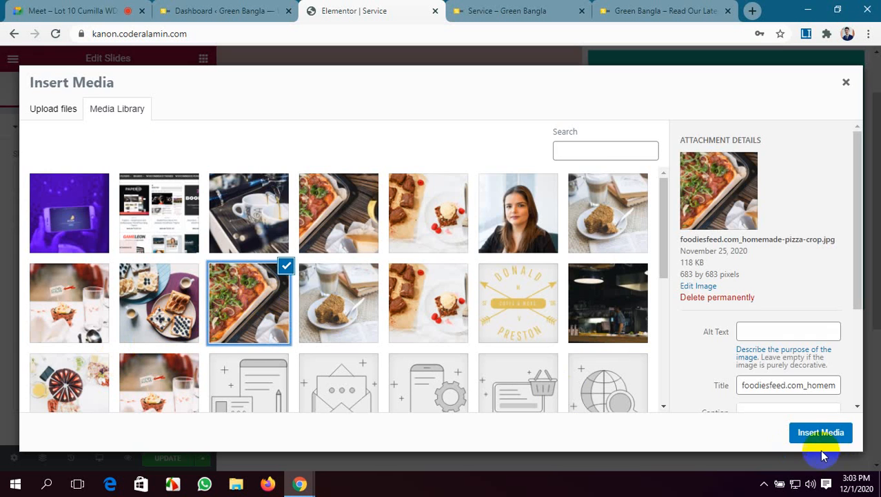
{"action": "left_click", "coordinate": [819, 431]}
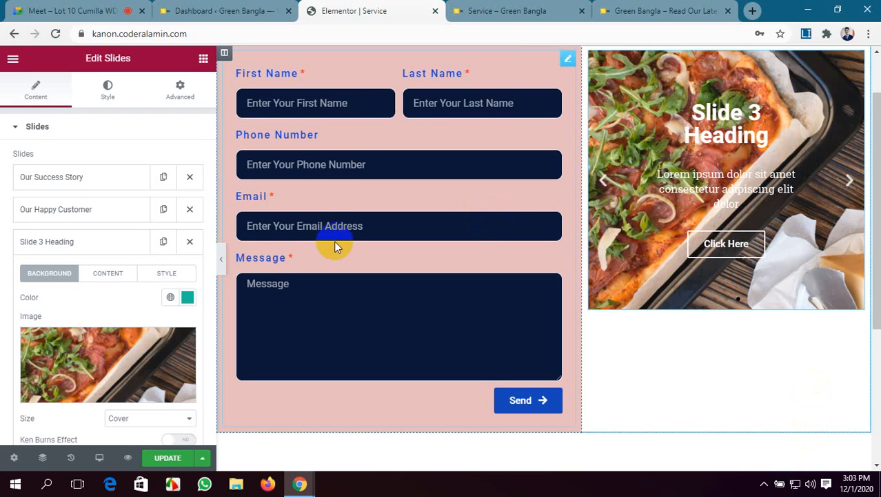
Step: Turn on the Ken Burns effect and the background overlay for the third slide
{"action": "scroll", "coordinate": [83, 338], "scroll_direction": "down", "scroll_amount": 1}
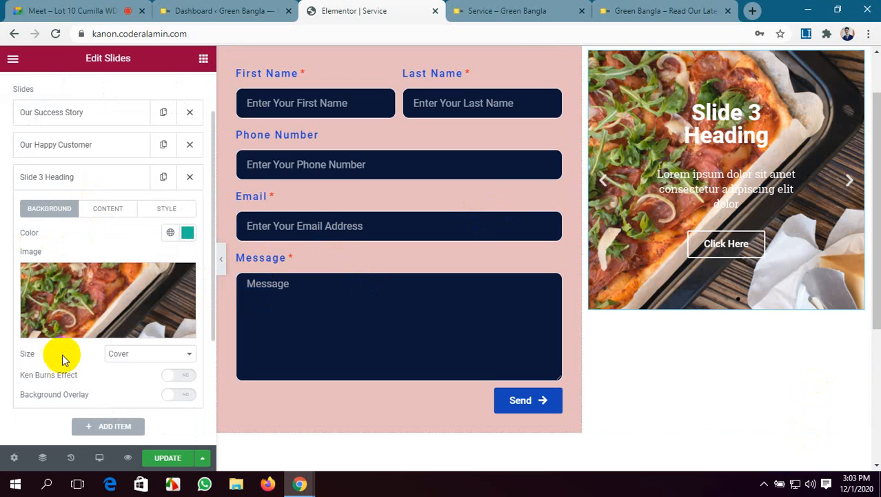
{"action": "scroll", "coordinate": [65, 358], "scroll_direction": "down", "scroll_amount": 1}
{"action": "left_click", "coordinate": [173, 311]}
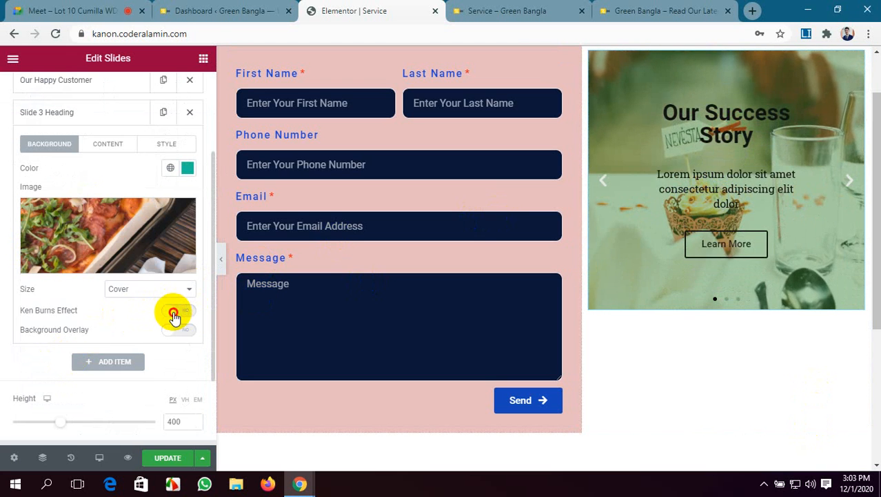
{"action": "left_click", "coordinate": [178, 354]}
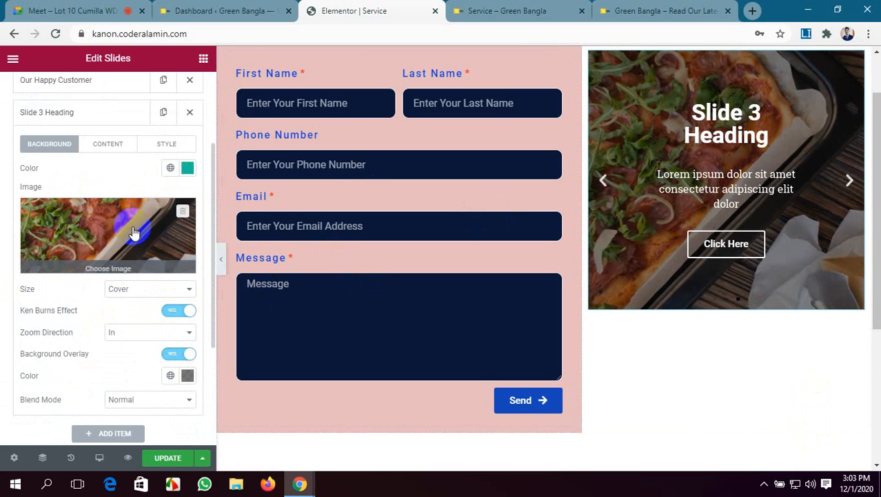
Step: Increase the height of the Slides widget to 587 px
{"action": "scroll", "coordinate": [98, 315], "scroll_direction": "down", "scroll_amount": 1}
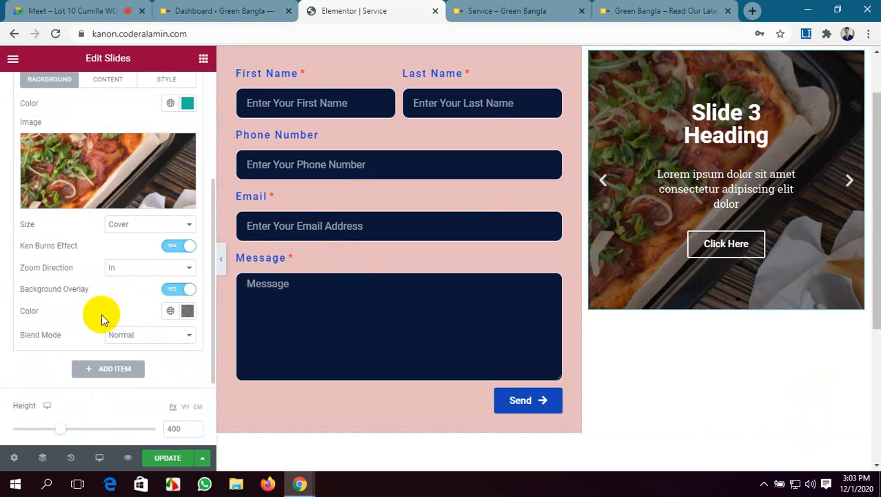
{"action": "scroll", "coordinate": [109, 321], "scroll_direction": "down", "scroll_amount": 1}
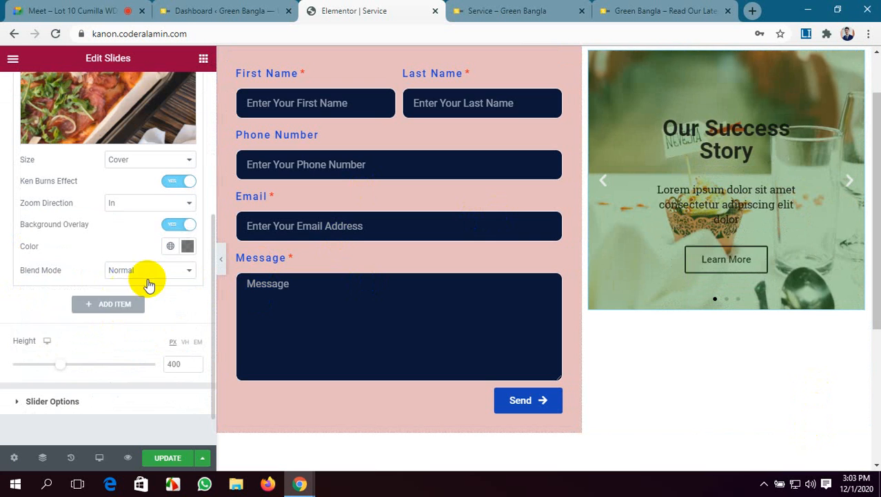
{"action": "scroll", "coordinate": [118, 308], "scroll_direction": "down", "scroll_amount": 1}
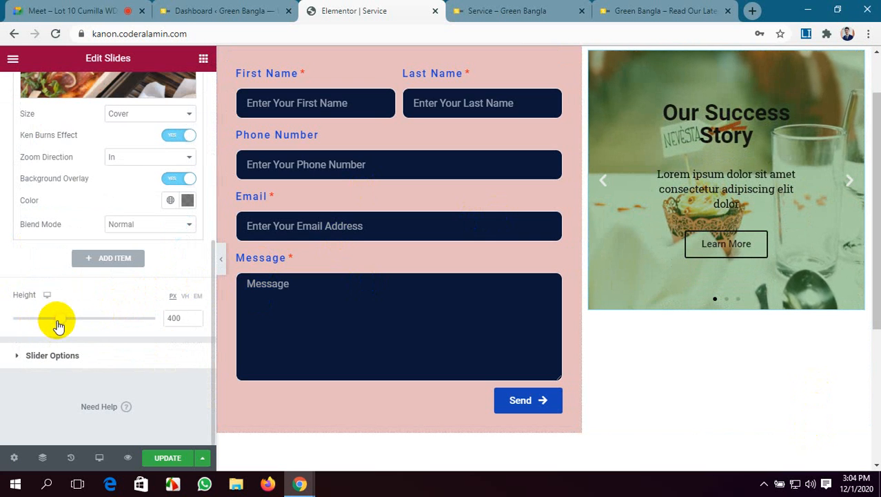
{"action": "left_click_drag", "start_coordinate": [59, 320], "coordinate": [89, 319]}
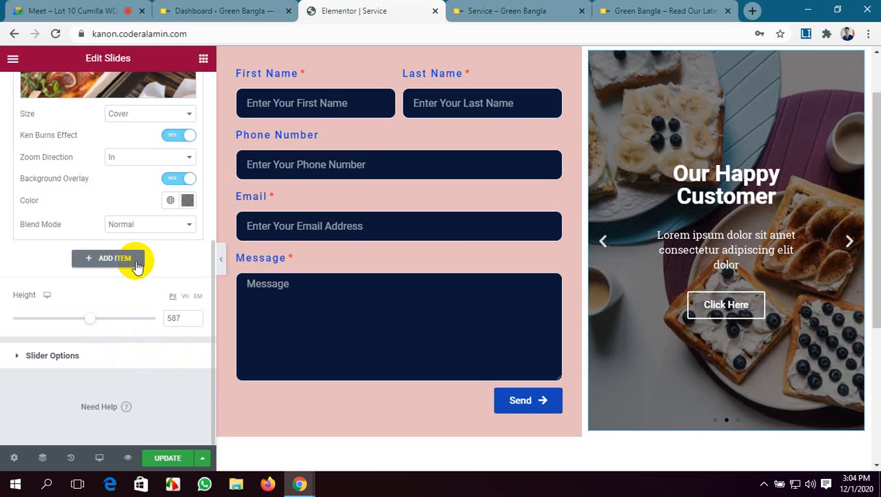
Step: Replace the third slide's title with Our Special Food, correcting the spelling of Special
{"action": "scroll", "coordinate": [133, 261], "scroll_direction": "up", "scroll_amount": 1}
{"action": "scroll", "coordinate": [136, 262], "scroll_direction": "up", "scroll_amount": 1}
{"action": "scroll", "coordinate": [134, 290], "scroll_direction": "up", "scroll_amount": 1}
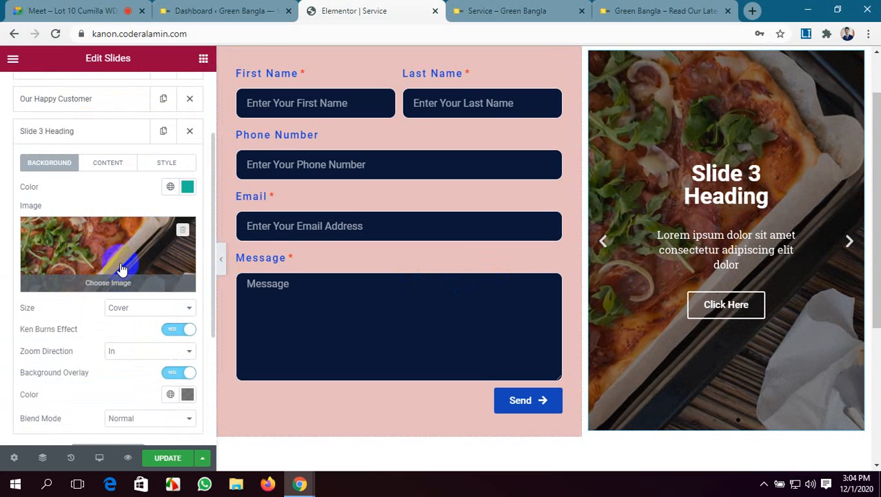
{"action": "scroll", "coordinate": [89, 250], "scroll_direction": "up", "scroll_amount": 2}
{"action": "scroll", "coordinate": [88, 252], "scroll_direction": "down", "scroll_amount": 2}
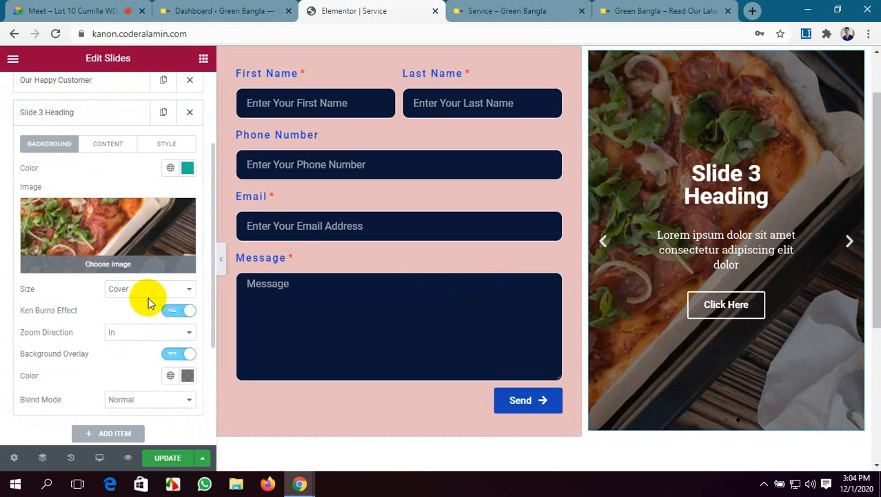
{"action": "scroll", "coordinate": [155, 321], "scroll_direction": "down", "scroll_amount": 1}
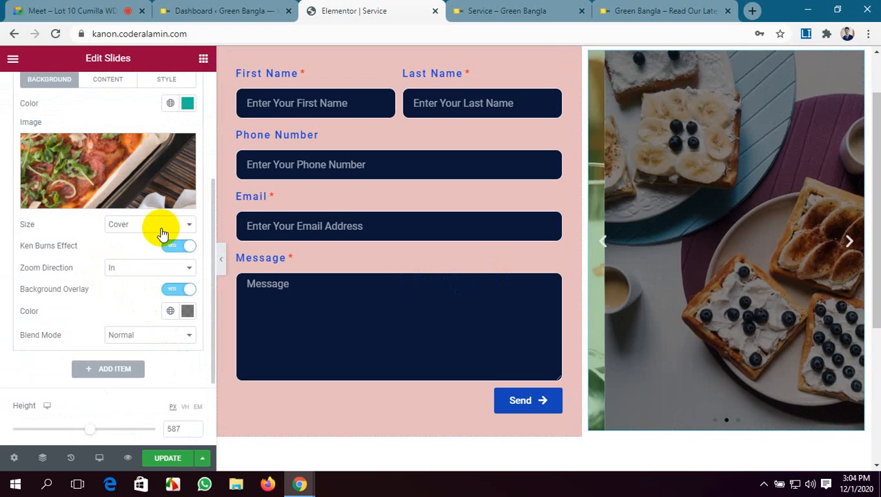
{"action": "scroll", "coordinate": [162, 231], "scroll_direction": "up", "scroll_amount": 1}
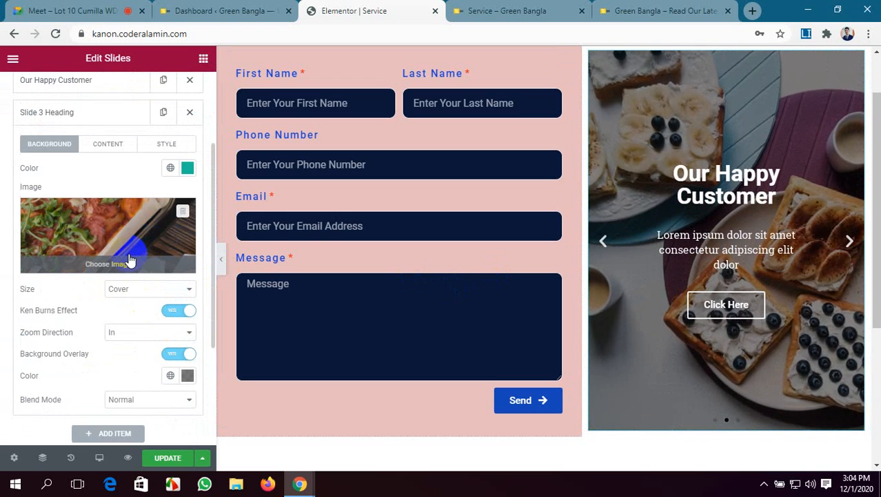
{"action": "left_click", "coordinate": [114, 146]}
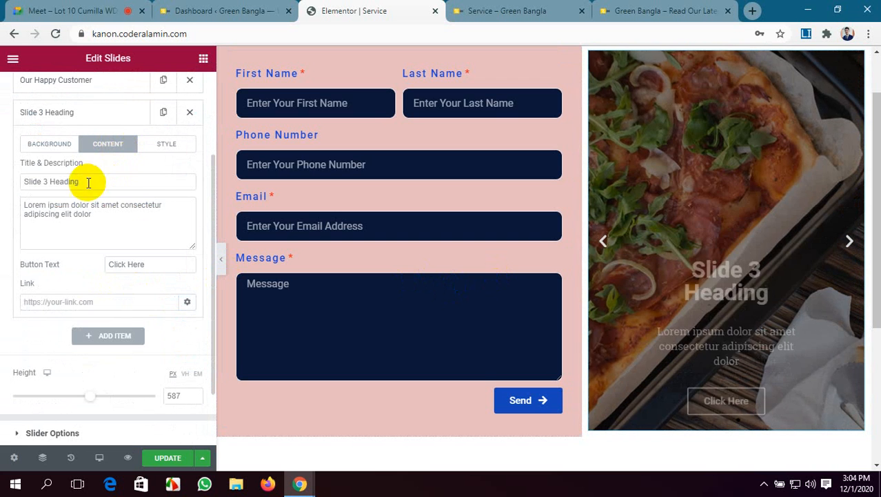
{"action": "left_click_drag", "start_coordinate": [88, 183], "coordinate": [1, 186]}
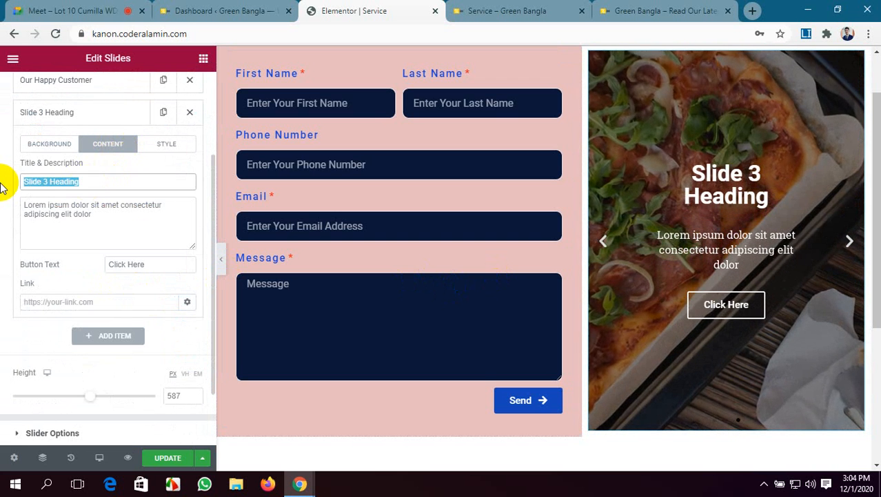
{"action": "type", "text": "Our"}
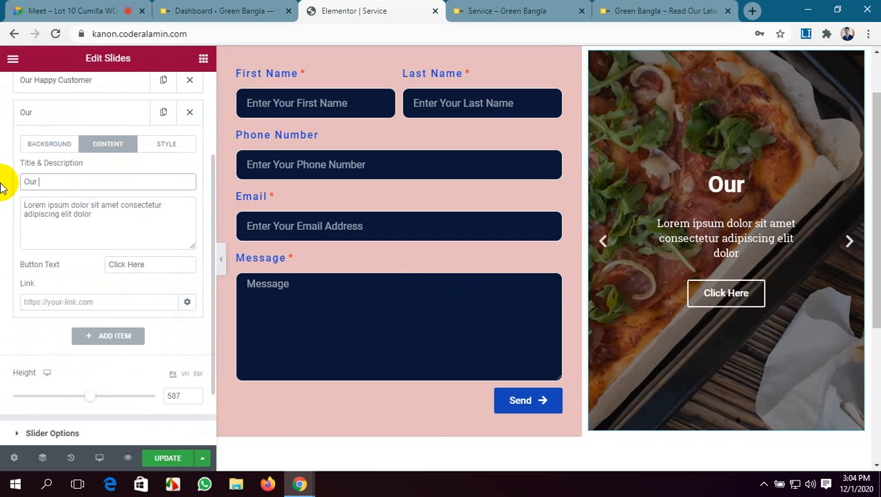
{"action": "type", "text": " Sp"}
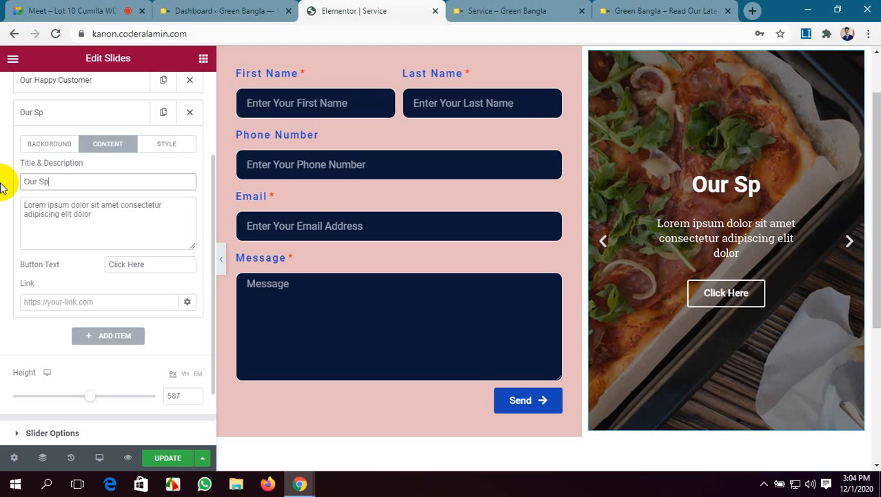
{"action": "type", "text": "eaci"}
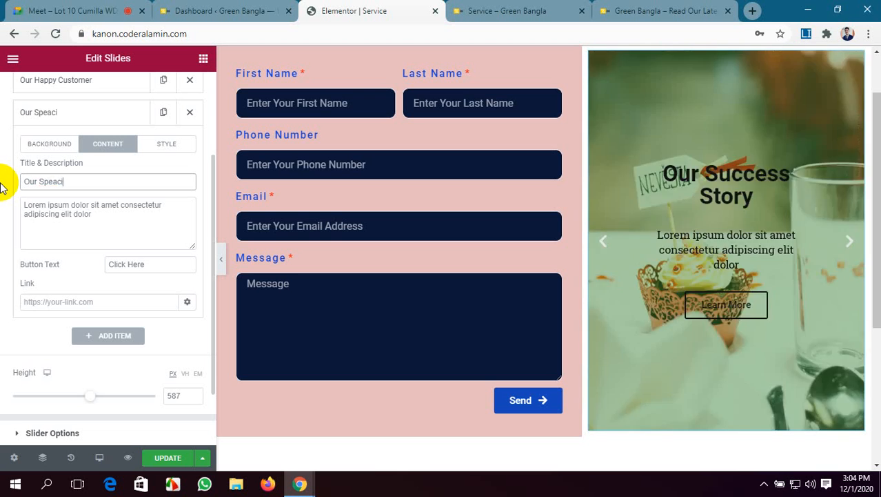
{"action": "type", "text": "al"}
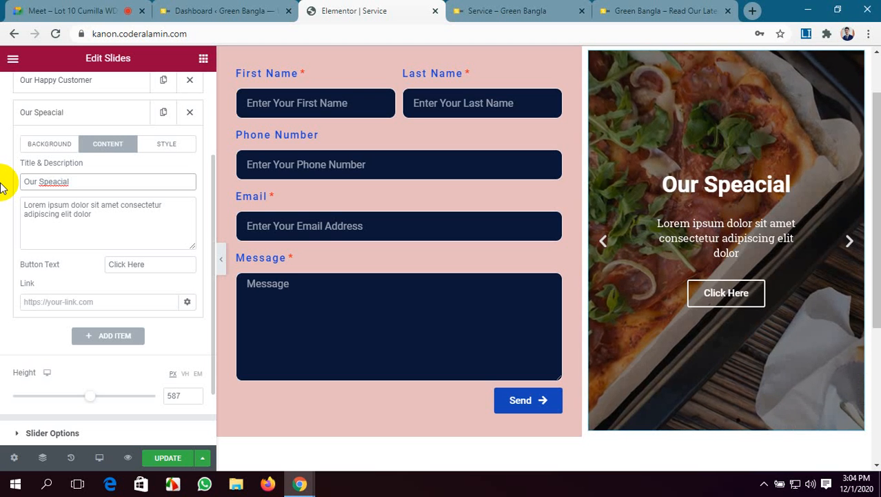
{"action": "right_click", "coordinate": [68, 180]}
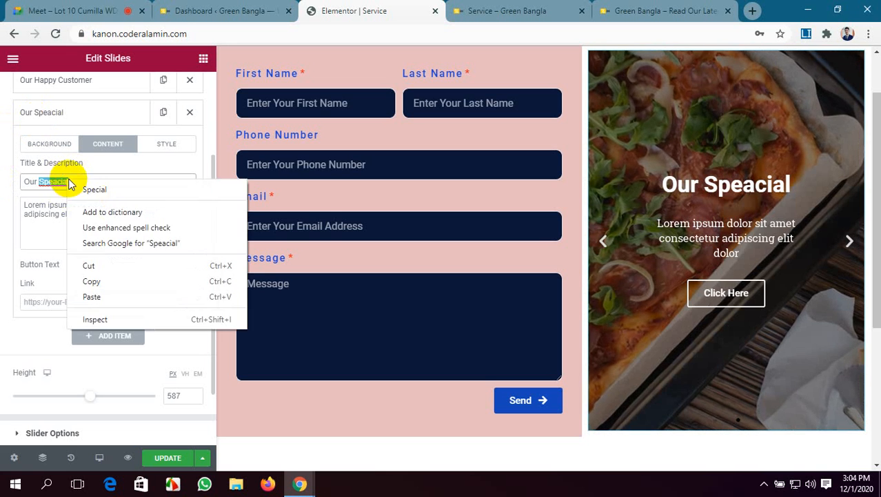
{"action": "left_click", "coordinate": [95, 187]}
{"action": "type", "text": "Foo"}
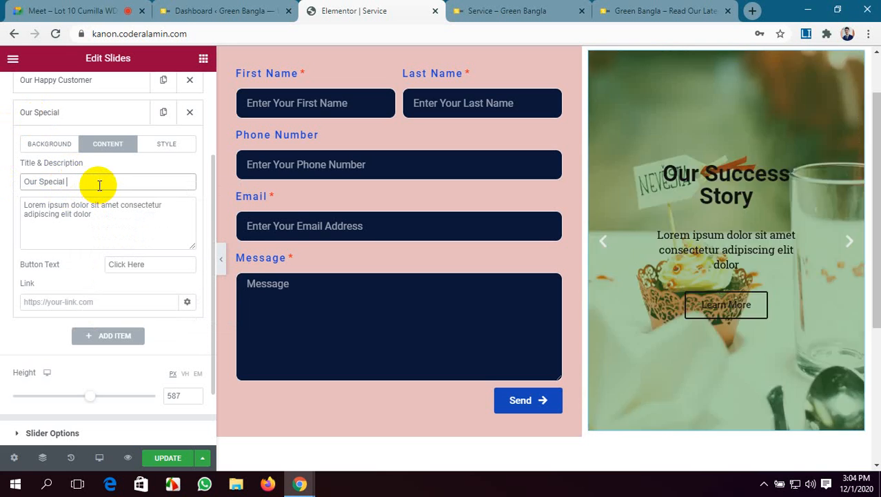
{"action": "type", "text": "d"}
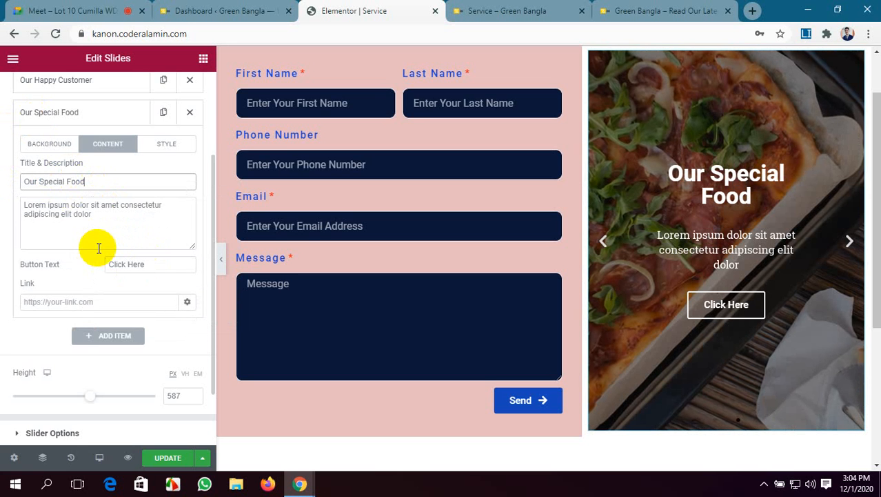
Step: Replace the third slide's button text with Buy Now
{"action": "scroll", "coordinate": [161, 218], "scroll_direction": "down", "scroll_amount": 1}
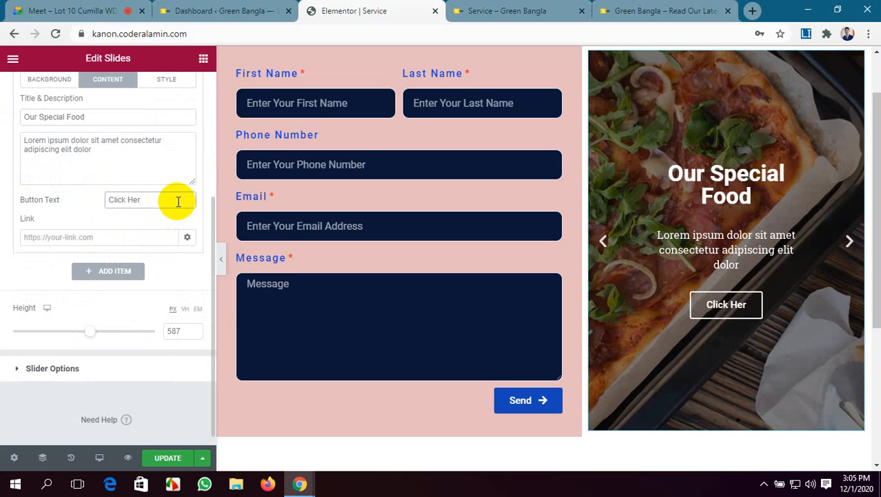
{"action": "key", "text": "BackSpace"}
{"action": "key", "text": "BackSpace"}
{"action": "key", "text": "BackSpace"}
{"action": "key", "text": "BackSpace"}
{"action": "key", "text": "BackSpace"}
{"action": "key", "text": "BackSpace"}
{"action": "key", "text": "BackSpace"}
{"action": "key", "text": "BackSpace"}
{"action": "key", "text": "BackSpace"}
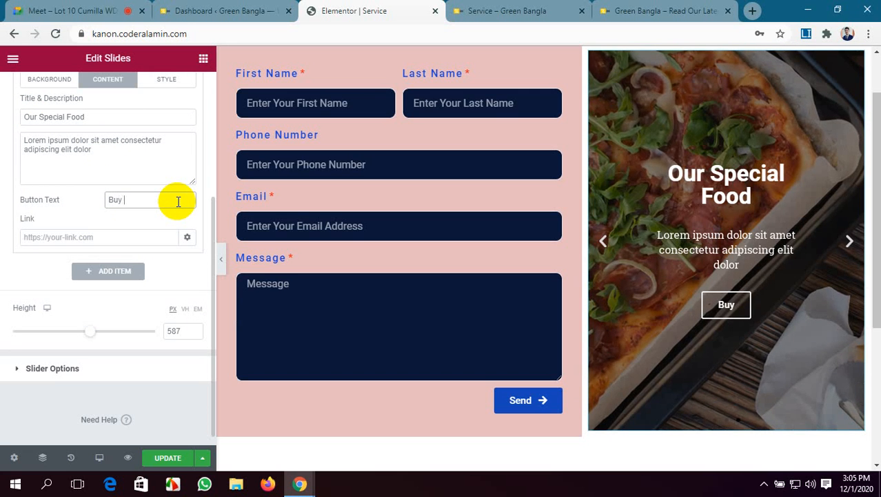
{"action": "type", "text": "Buy Now"}
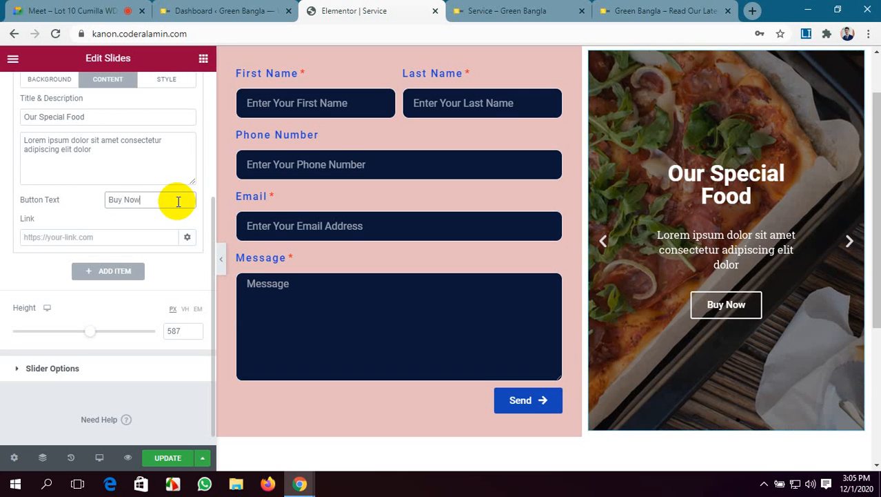
Step: Set the third slide's link to #, apply it to Button Only, and update the page
{"action": "left_click", "coordinate": [116, 236]}
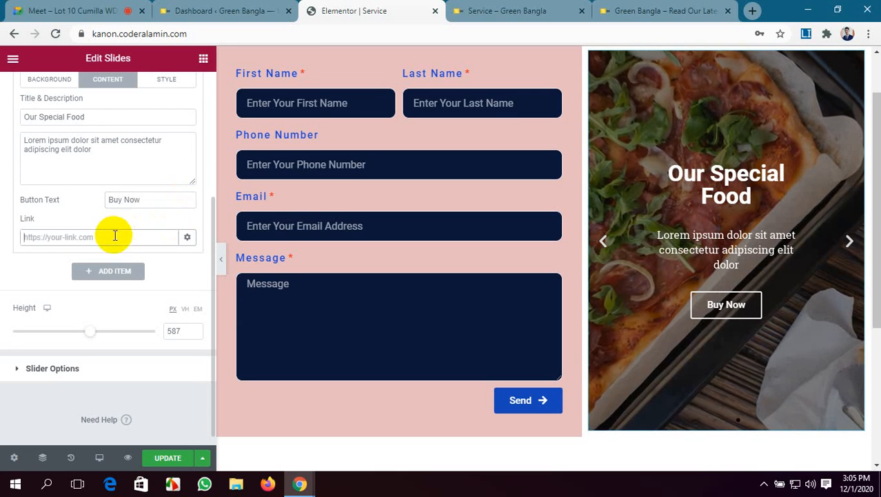
{"action": "type", "text": "#"}
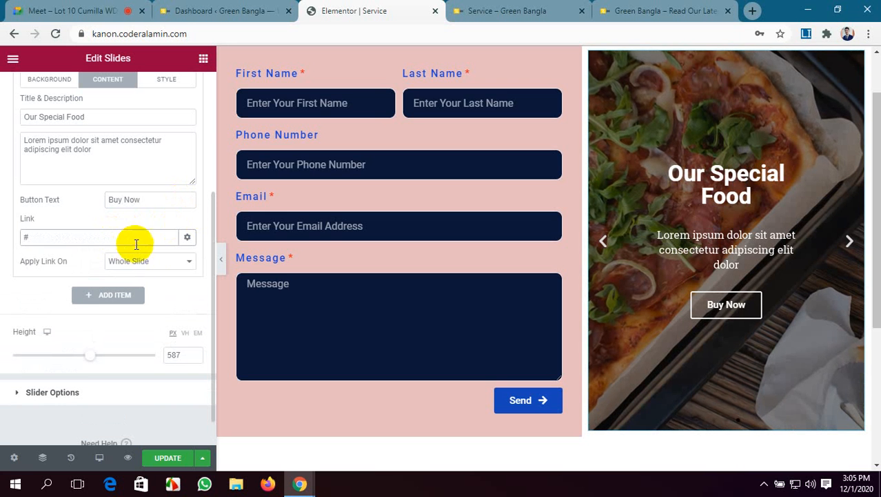
{"action": "left_click", "coordinate": [159, 261]}
{"action": "left_click", "coordinate": [143, 285]}
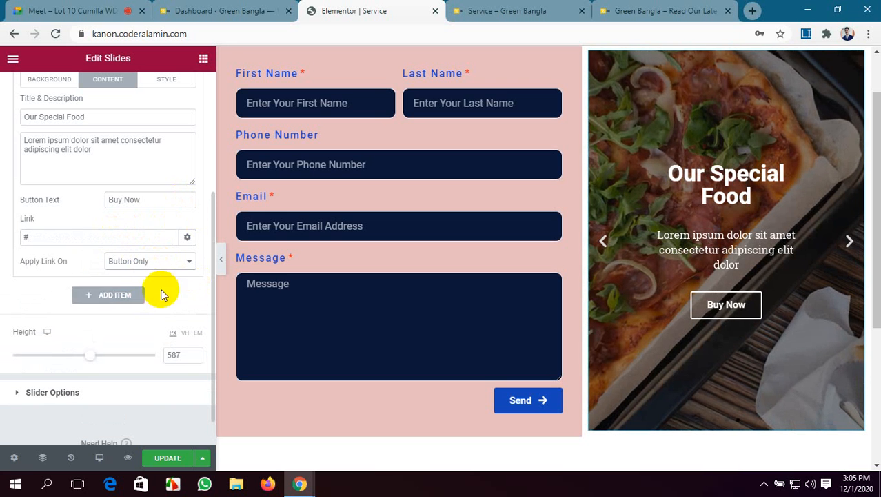
{"action": "scroll", "coordinate": [53, 292], "scroll_direction": "down", "scroll_amount": 1}
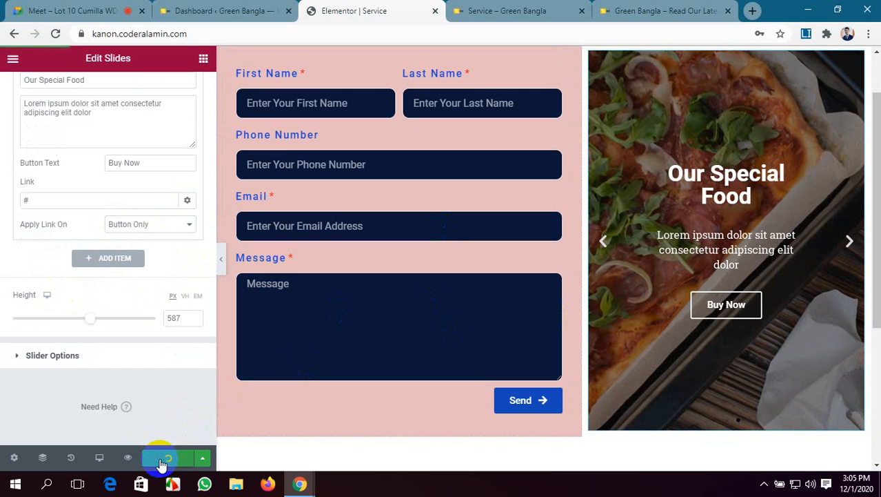
Step: Reload the live Service page and go through all the slides beside the contact form
{"action": "left_click", "coordinate": [474, 8]}
{"action": "key", "text": "F5"}
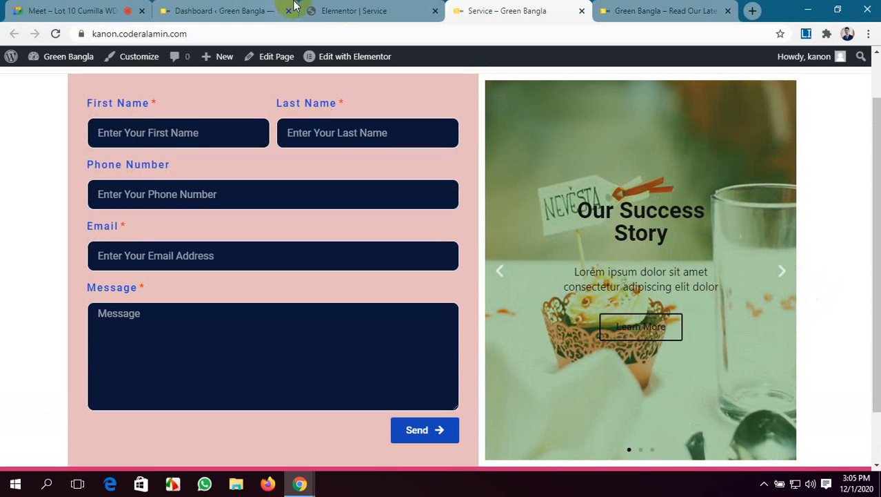
{"action": "left_click", "coordinate": [783, 273]}
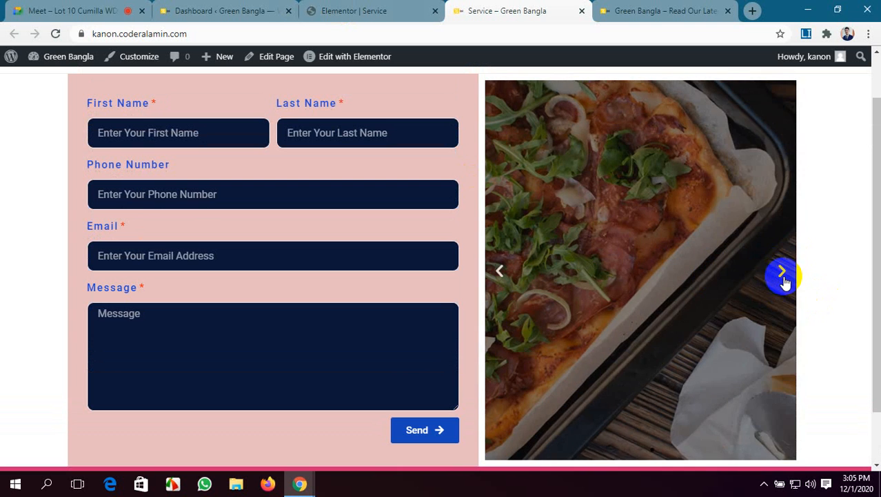
{"action": "left_click", "coordinate": [784, 276]}
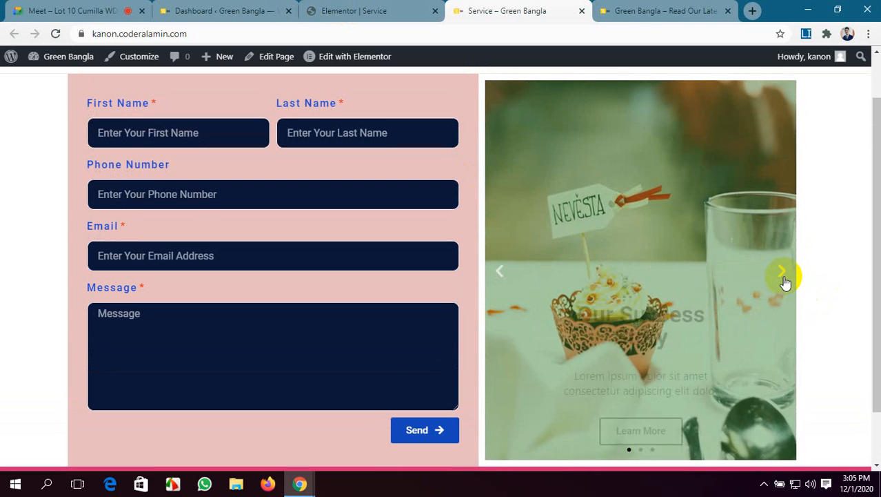
{"action": "left_click", "coordinate": [784, 275]}
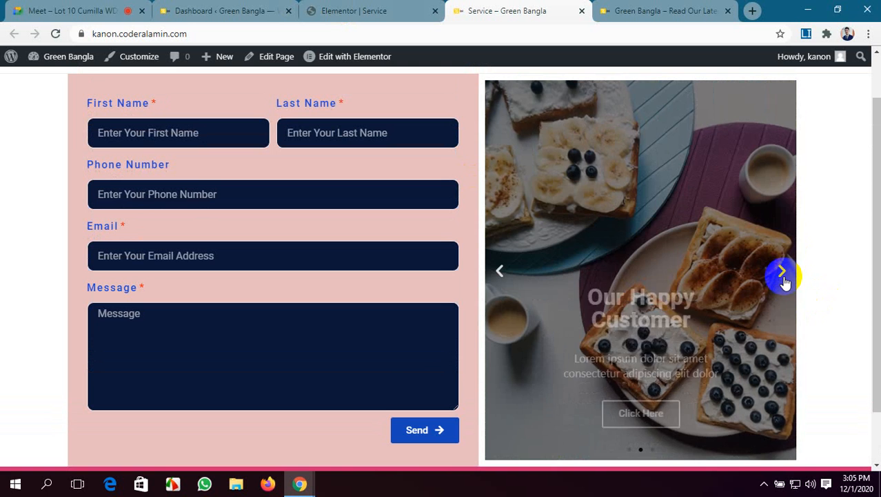
{"action": "left_click", "coordinate": [784, 276]}
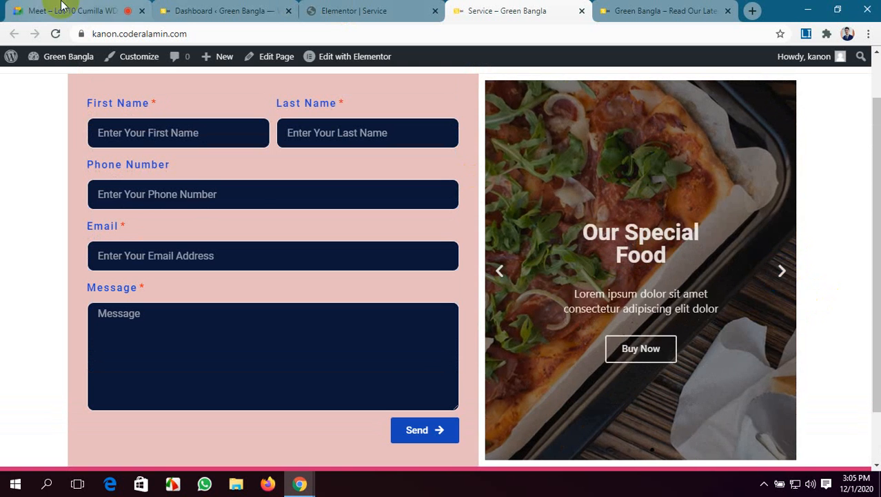
Step: Return to the Elementor editor and open the Slides widget's Slider Options
{"action": "left_click", "coordinate": [396, 10]}
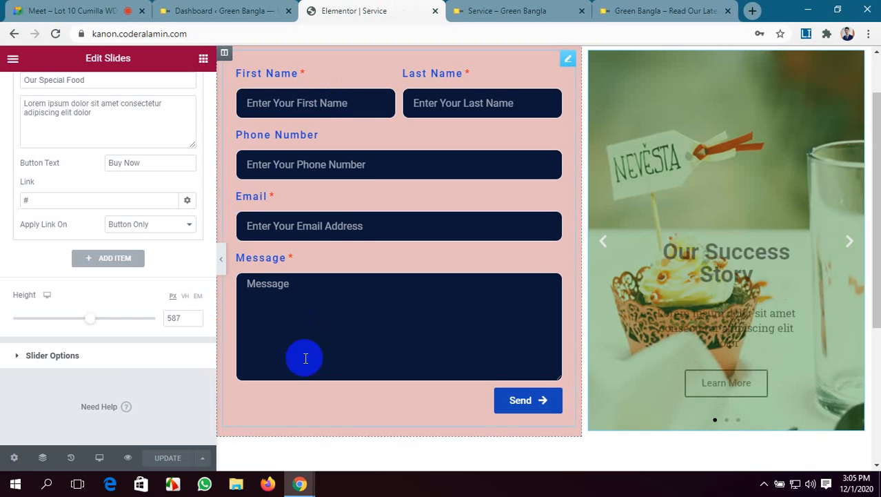
{"action": "left_click", "coordinate": [38, 356]}
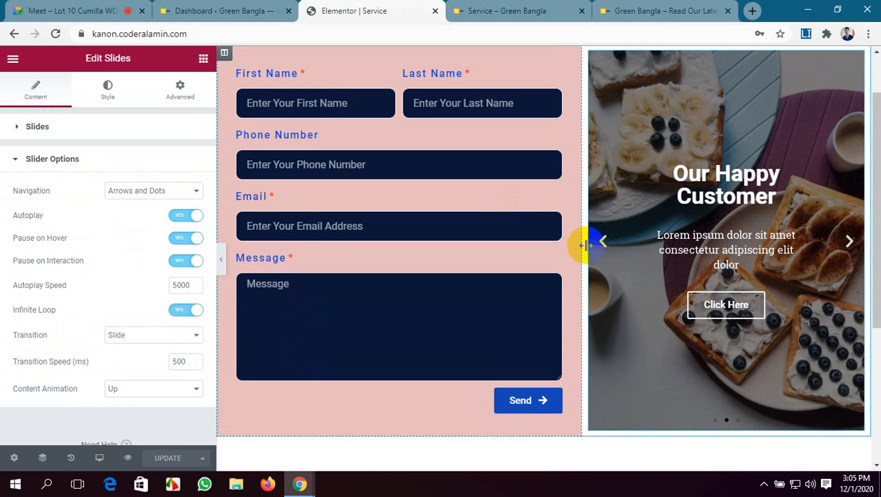
Step: Try the Arrows, Dots and None navigation styles for the slider, and restore Arrows and Dots
{"action": "left_click", "coordinate": [136, 197]}
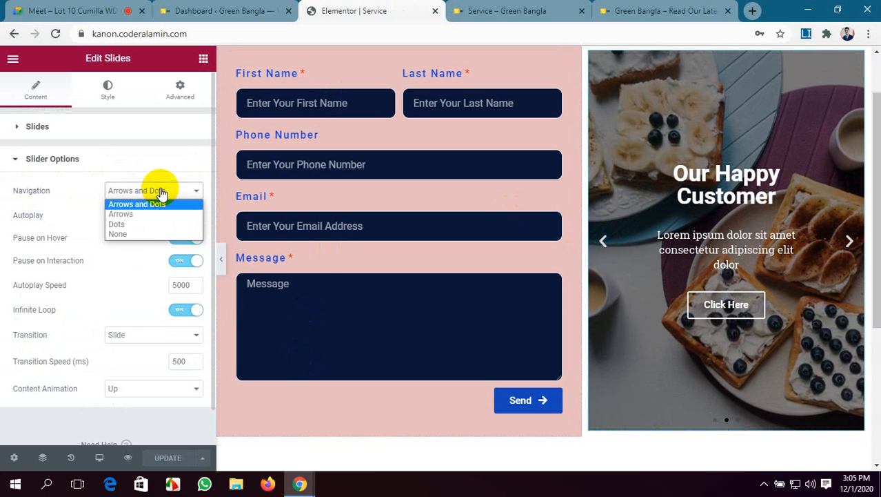
{"action": "left_click", "coordinate": [154, 214]}
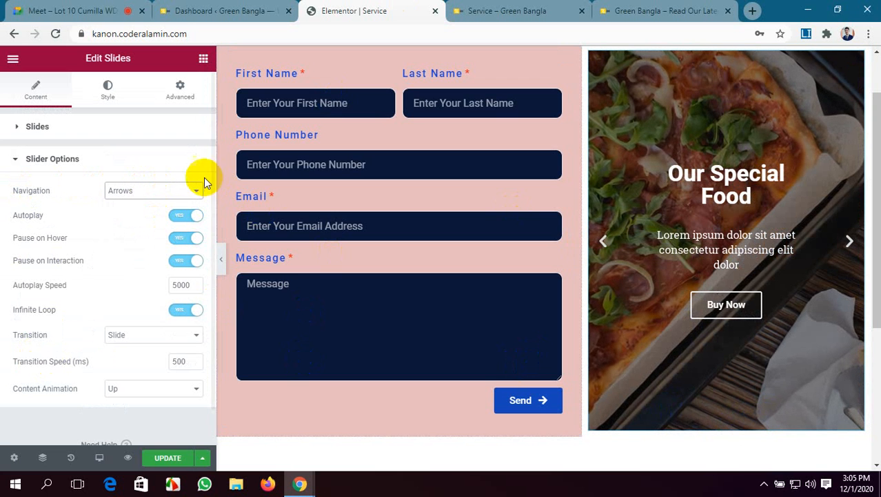
{"action": "left_click", "coordinate": [183, 200]}
{"action": "left_click", "coordinate": [162, 223]}
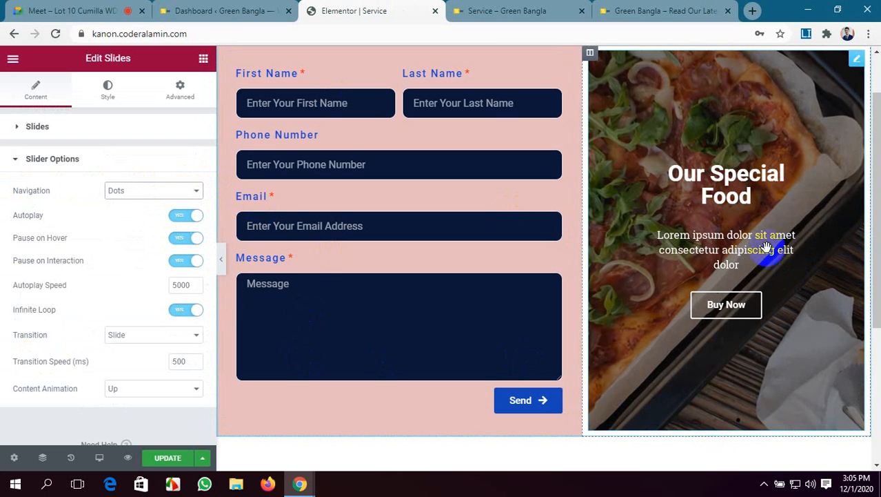
{"action": "left_click", "coordinate": [141, 192]}
{"action": "left_click", "coordinate": [138, 234]}
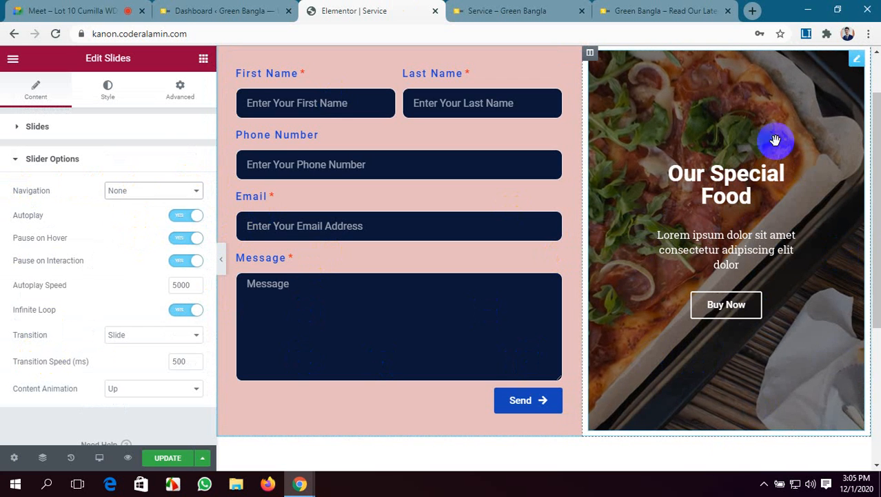
{"action": "left_click", "coordinate": [138, 191]}
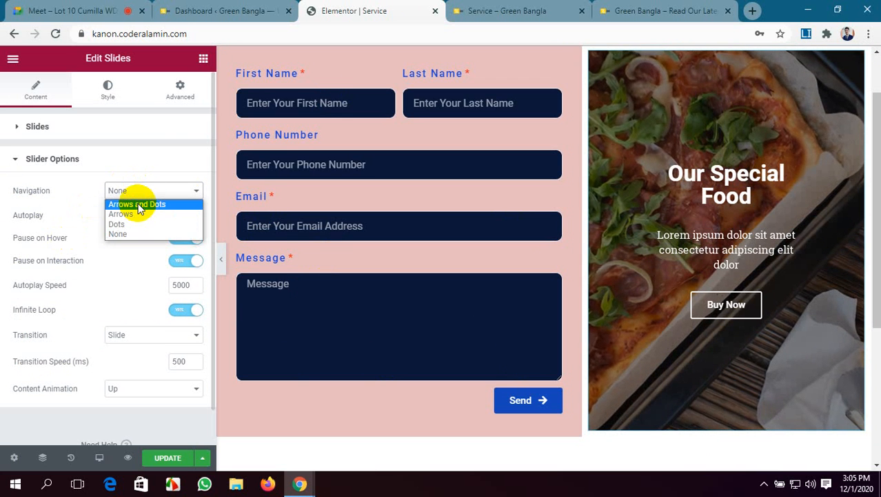
{"action": "left_click", "coordinate": [137, 204]}
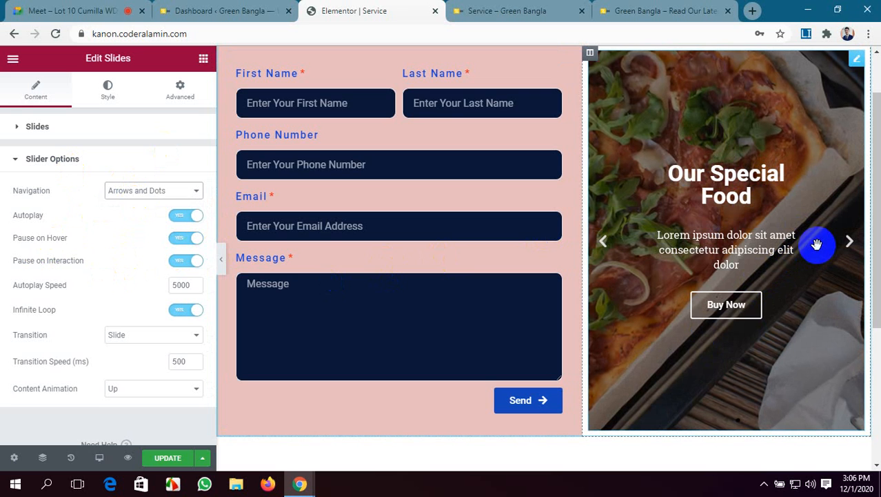
Step: Check the slider on the live Service page, and set its autoplay speed to 3000 in the Elementor editor
{"action": "left_click", "coordinate": [507, 10]}
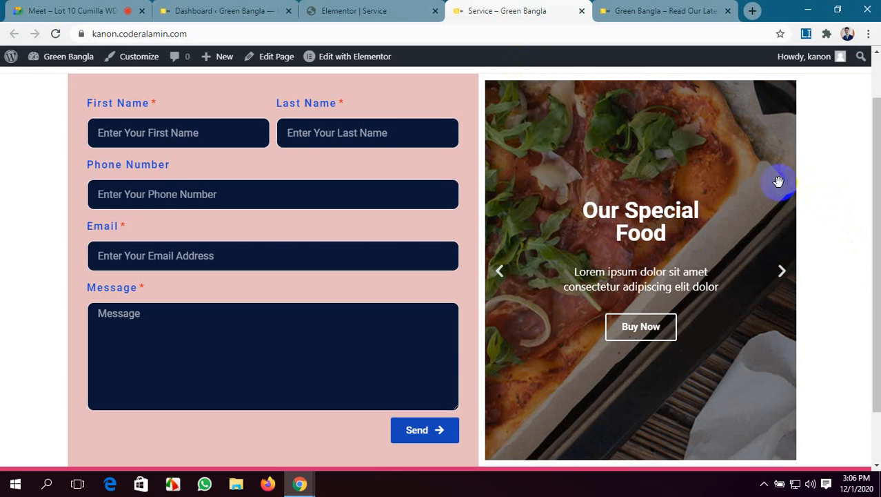
{"action": "left_click", "coordinate": [422, 10]}
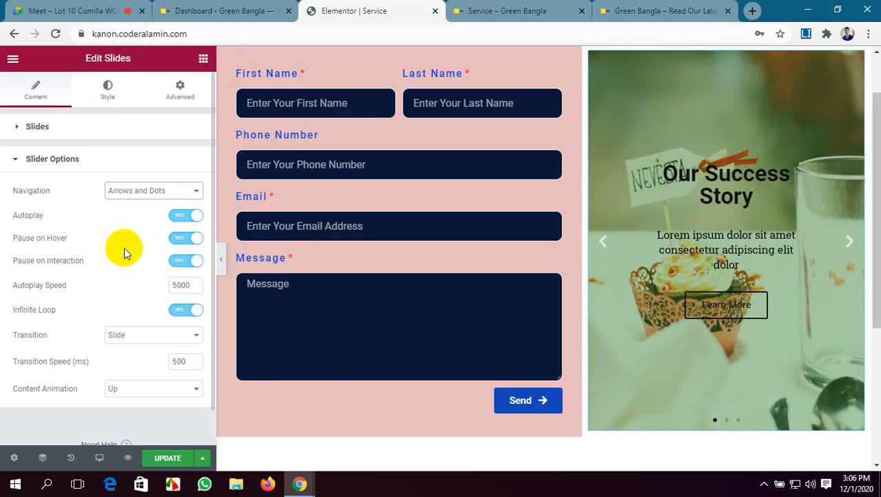
{"action": "scroll", "coordinate": [103, 248], "scroll_direction": "down", "scroll_amount": 1}
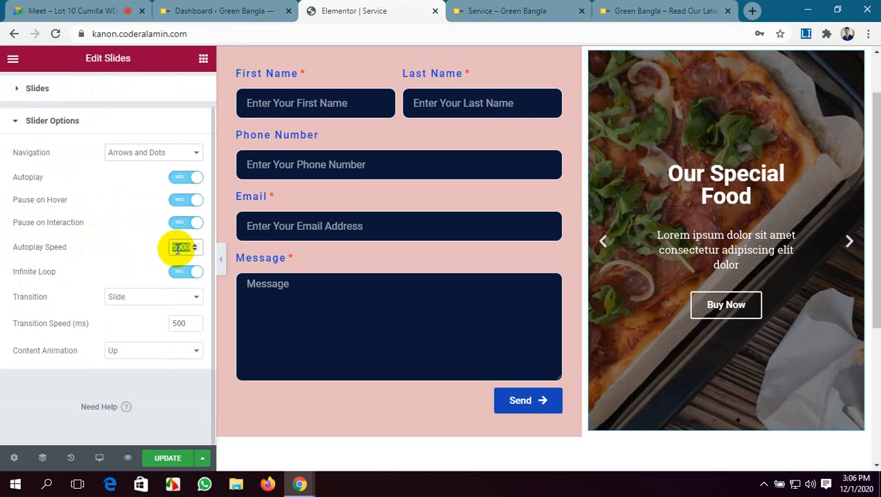
{"action": "type", "text": "00"}
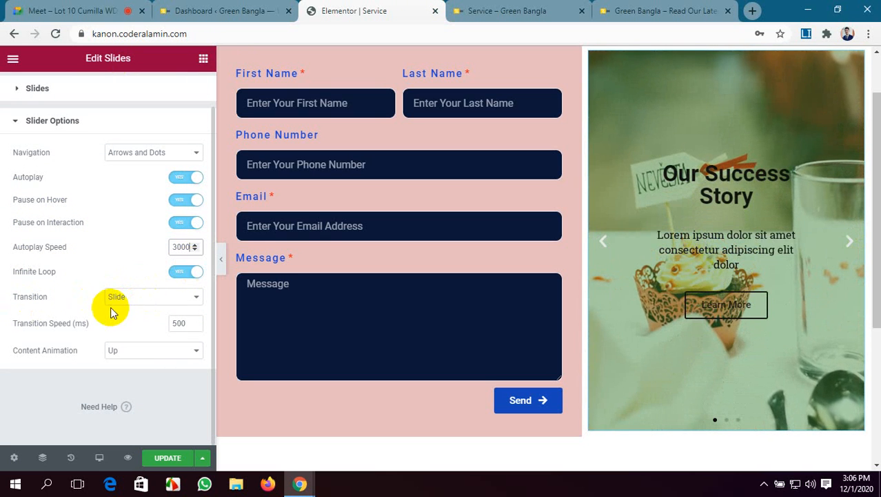
Step: Try the Fade transition for the slider and switch back to Slide
{"action": "left_click", "coordinate": [157, 298]}
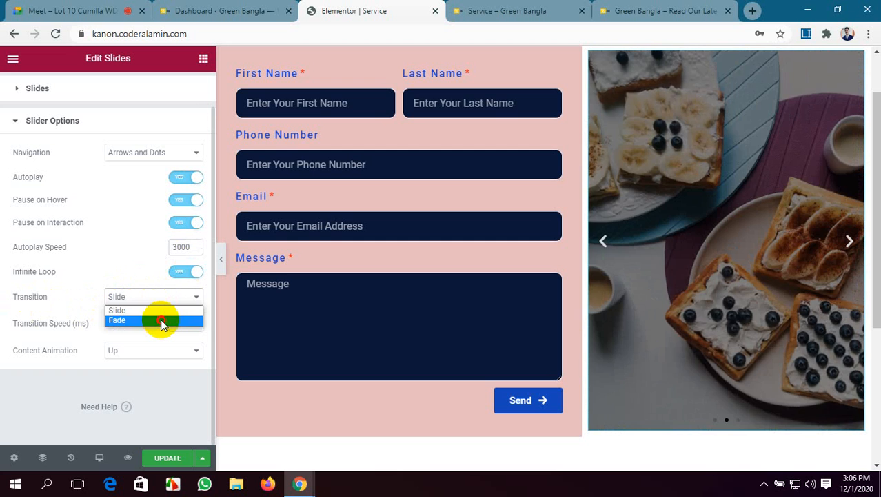
{"action": "left_click", "coordinate": [163, 321]}
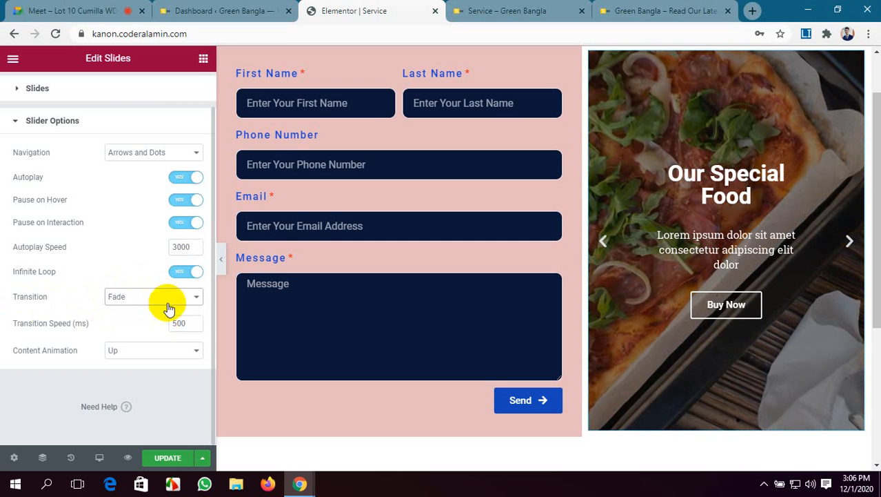
{"action": "left_click", "coordinate": [162, 301]}
{"action": "left_click", "coordinate": [154, 310]}
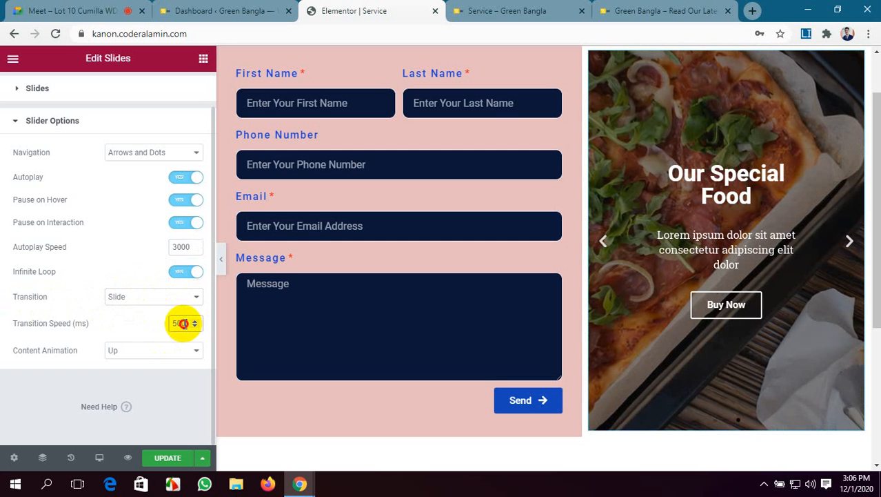
Step: Try transition speeds of 300 and 1000 ms for the slider, and restore 500 ms
{"action": "double_click", "coordinate": [185, 324]}
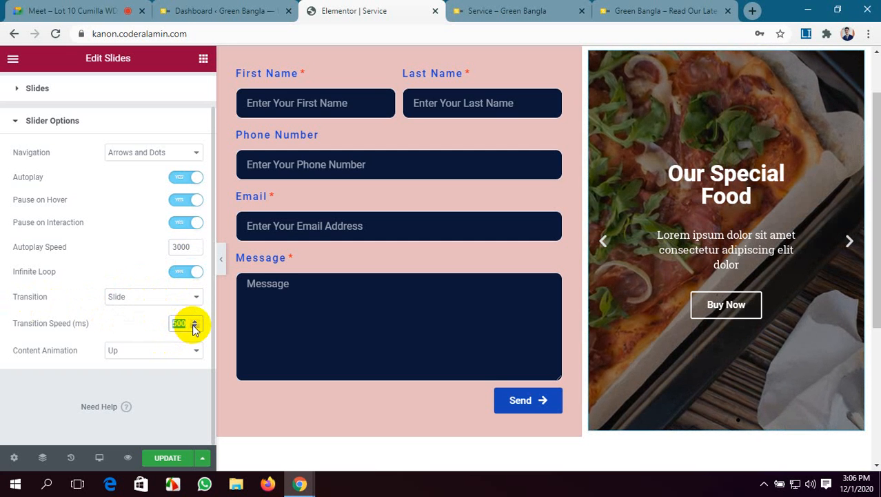
{"action": "type", "text": "300"}
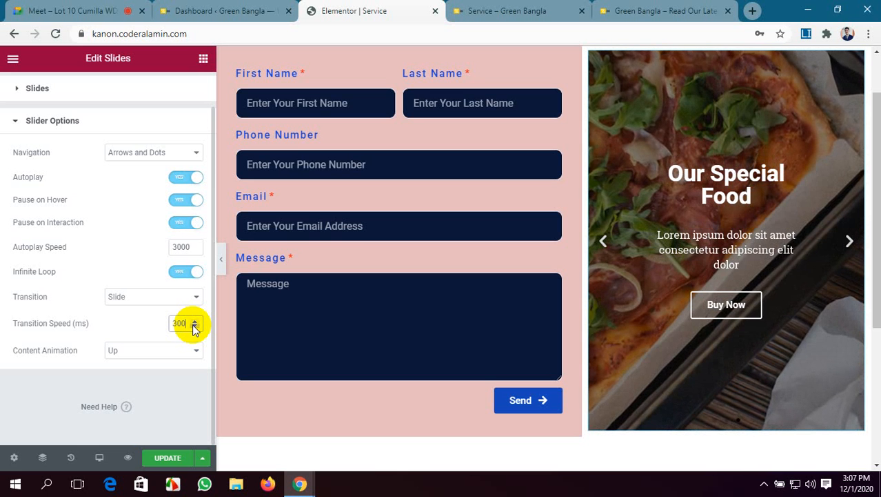
{"action": "key", "text": "BackSpace"}
{"action": "key", "text": "BackSpace"}
{"action": "key", "text": "BackSpace"}
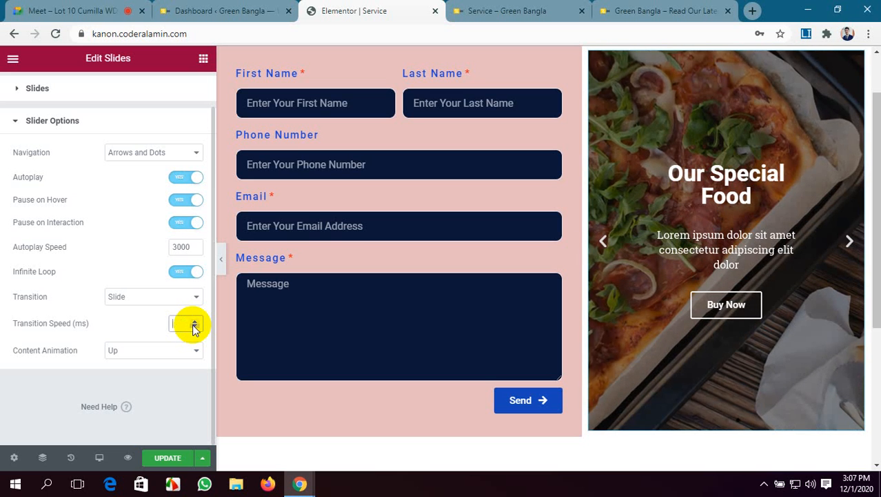
{"action": "type", "text": "1000"}
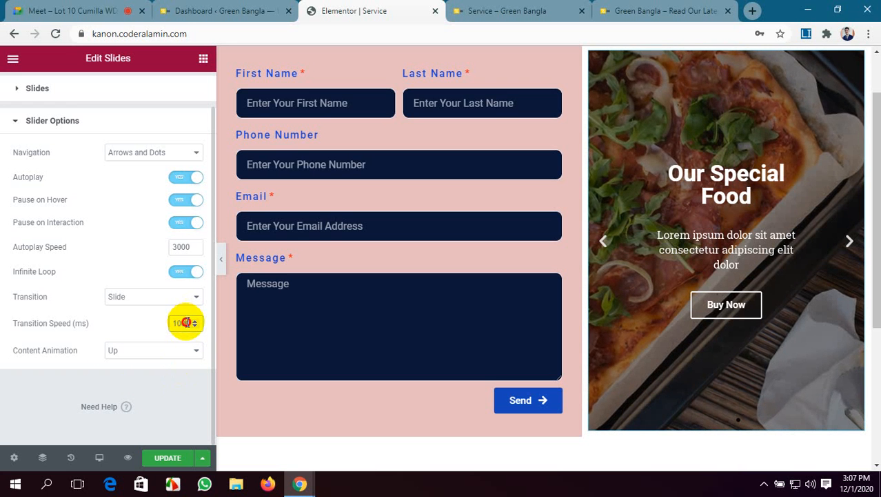
{"action": "type", "text": "500"}
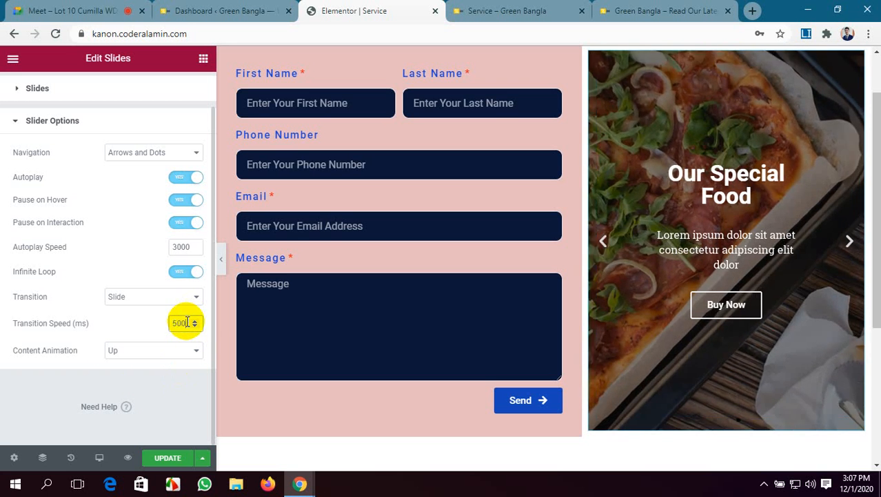
Step: Review the content animation choices, keep Up, and advance the slider preview to the next slide
{"action": "left_click", "coordinate": [157, 350]}
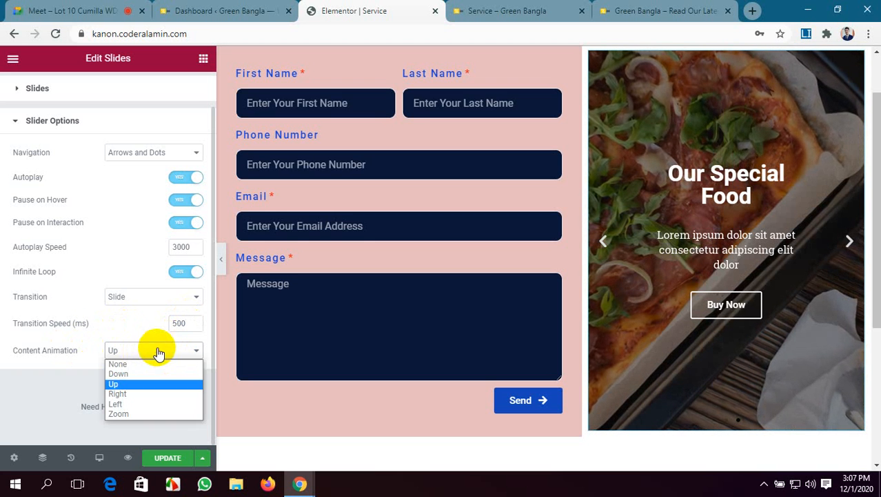
{"action": "left_click", "coordinate": [158, 384]}
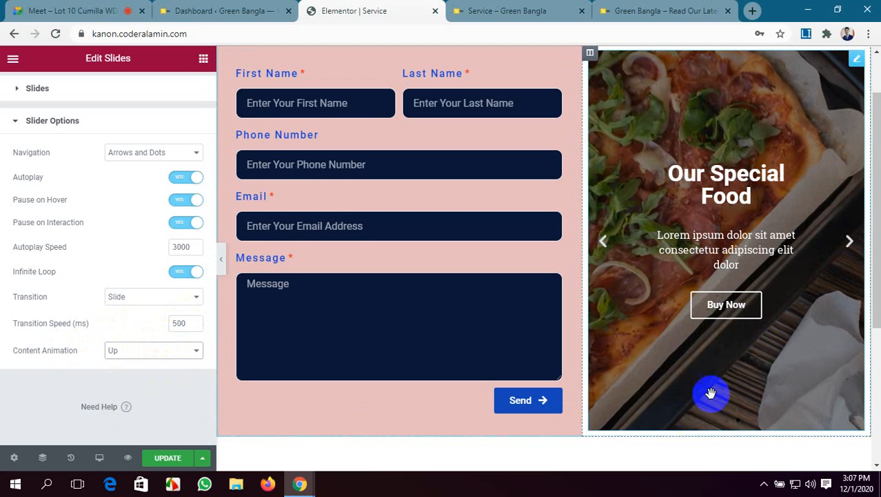
{"action": "left_click", "coordinate": [849, 241]}
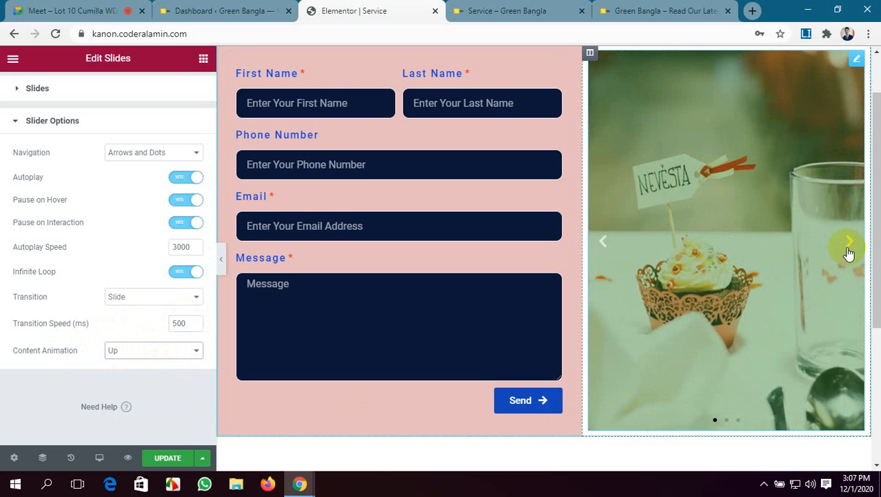
Step: Set the slider's content animation to Down, preview the next slide, and update the page
{"action": "left_click", "coordinate": [167, 351]}
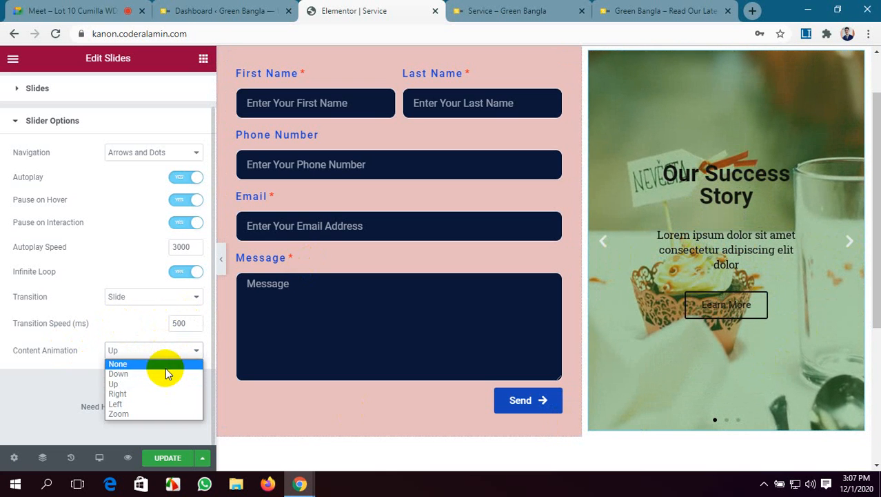
{"action": "left_click", "coordinate": [166, 373]}
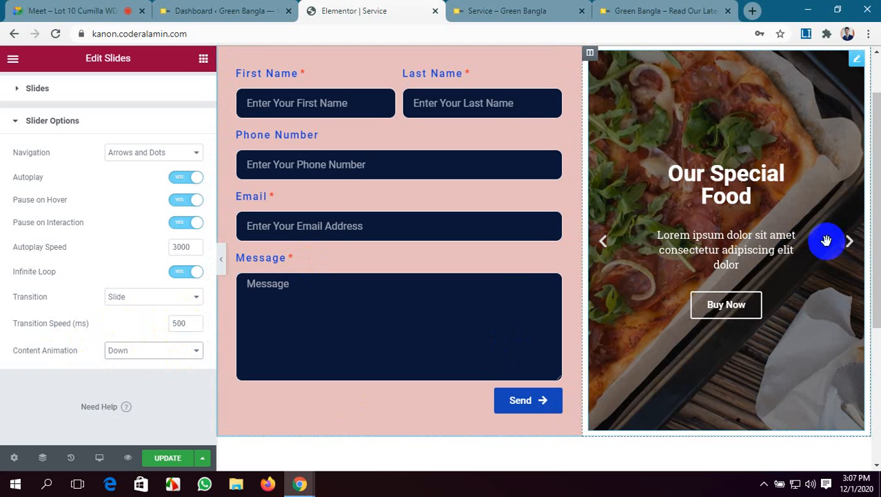
{"action": "left_click", "coordinate": [850, 248]}
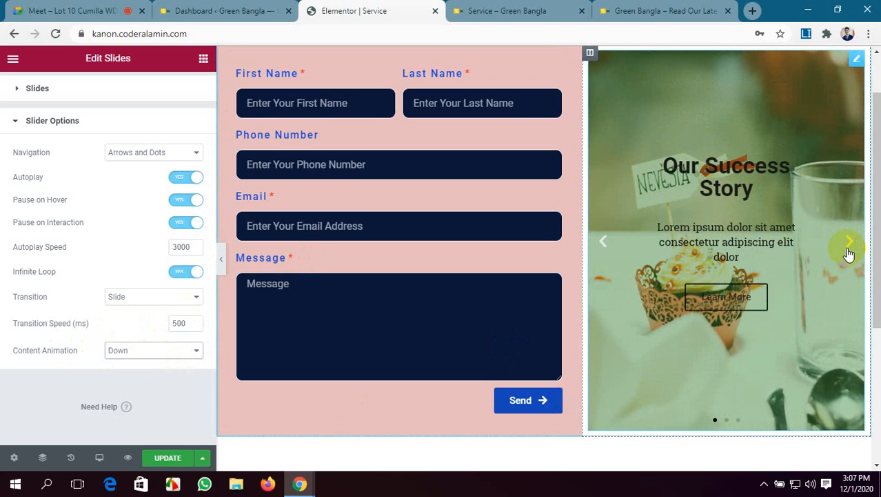
{"action": "left_click", "coordinate": [168, 459]}
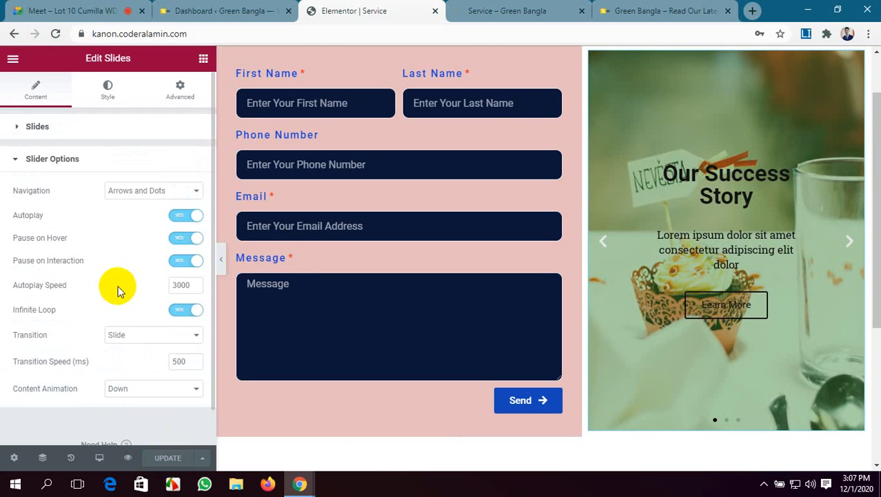
Step: Set the slides' content width to 88% and padding to 20 px on all sides, keeping the horizontal position centered
{"action": "left_click", "coordinate": [108, 93]}
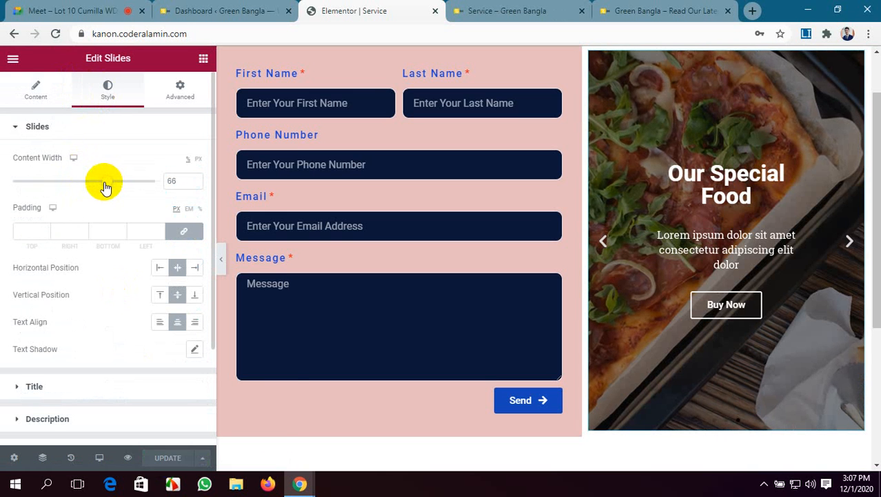
{"action": "left_click_drag", "start_coordinate": [108, 188], "coordinate": [127, 187]}
{"action": "scroll", "coordinate": [127, 183], "scroll_direction": "down", "scroll_amount": 1}
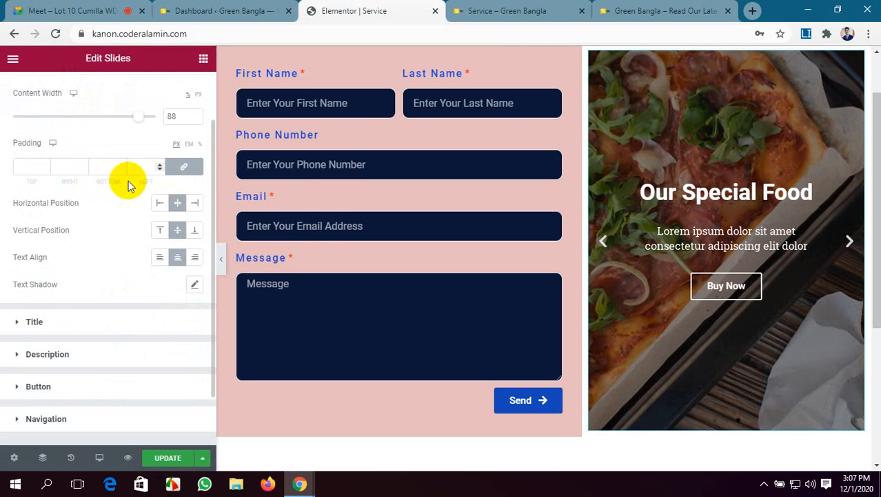
{"action": "left_click", "coordinate": [28, 169]}
{"action": "type", "text": "20"}
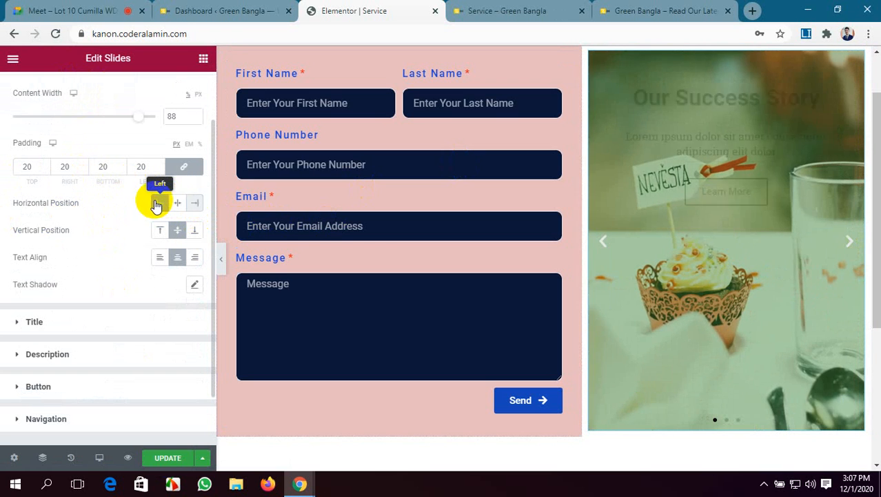
{"action": "left_click", "coordinate": [157, 204]}
{"action": "left_click", "coordinate": [176, 205]}
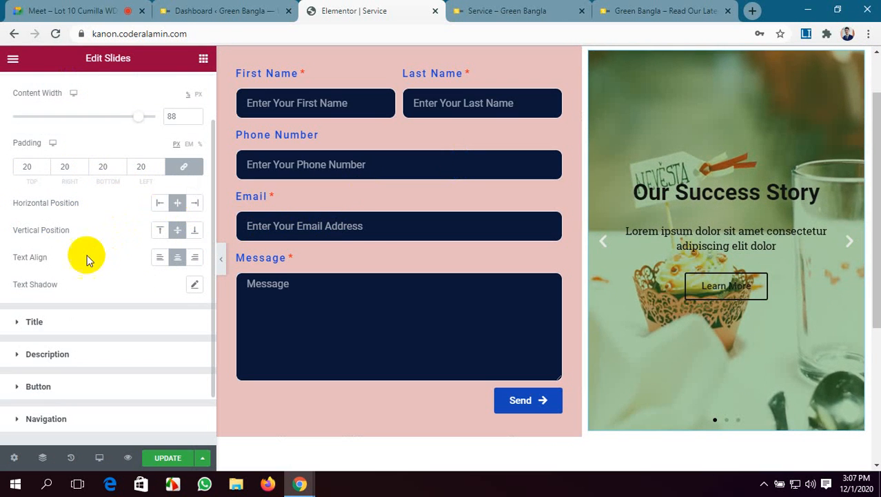
Step: Set the slide title's spacing to 60
{"action": "scroll", "coordinate": [158, 228], "scroll_direction": "down", "scroll_amount": 2}
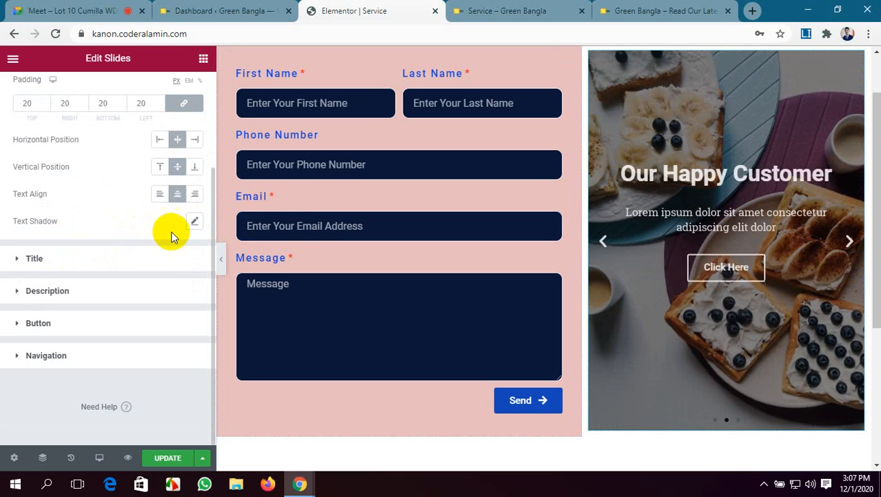
{"action": "left_click", "coordinate": [62, 259]}
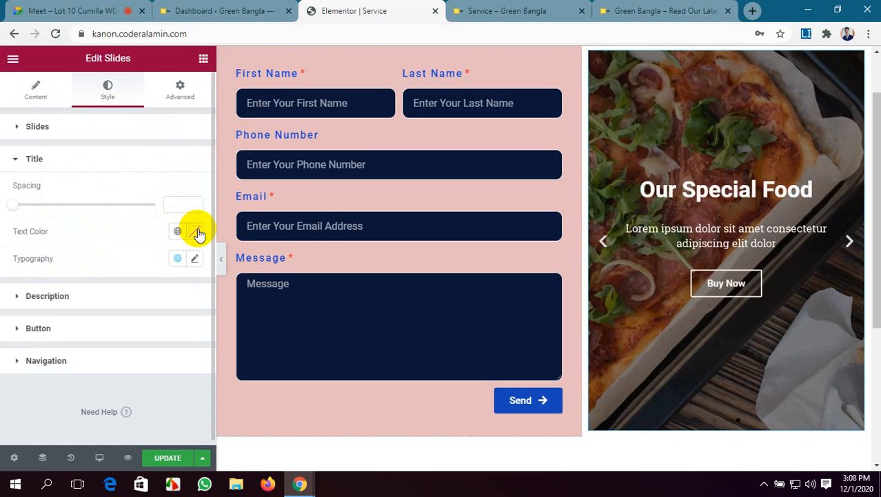
{"action": "left_click_drag", "start_coordinate": [17, 207], "coordinate": [100, 211]}
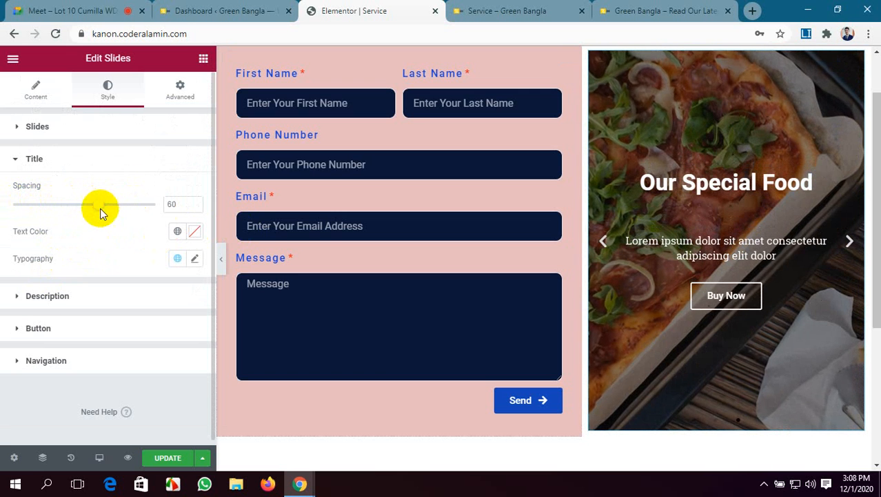
Step: Try the red #E92424 as the slide title's text color, and reset it to the default
{"action": "left_click", "coordinate": [195, 231]}
{"action": "left_click", "coordinate": [171, 287]}
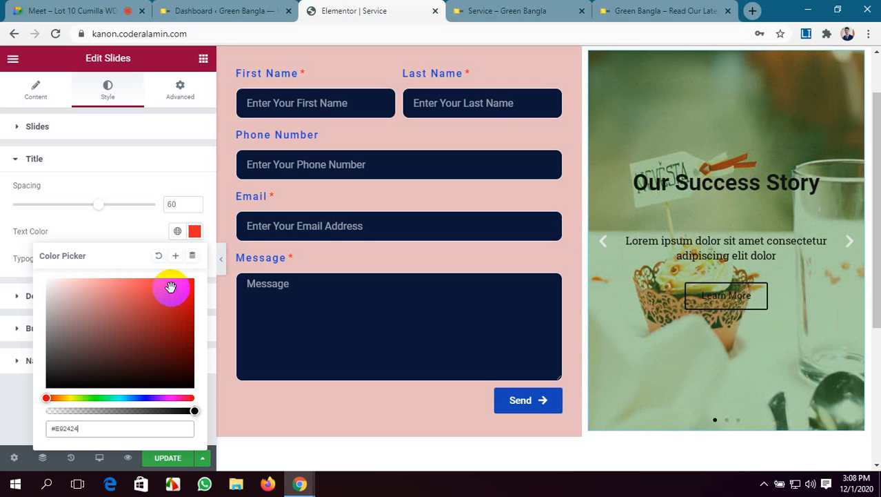
{"action": "scroll", "coordinate": [579, 301], "scroll_direction": "up", "scroll_amount": 1}
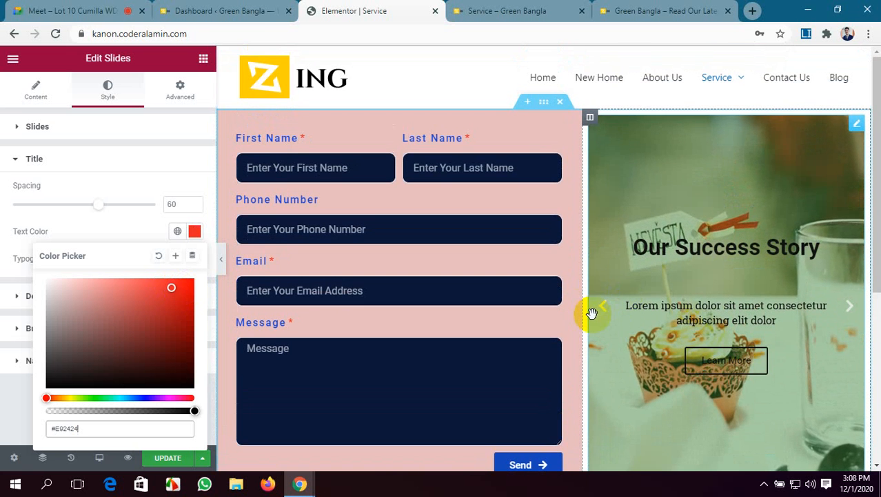
{"action": "left_click", "coordinate": [850, 306]}
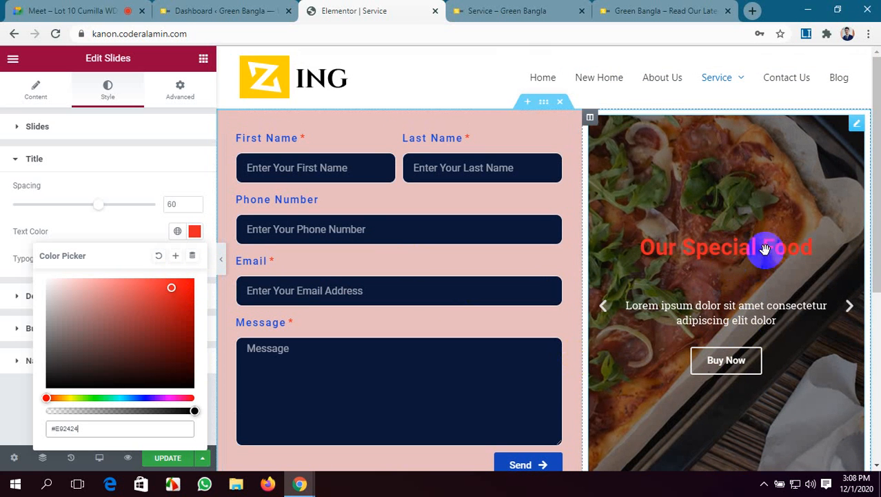
{"action": "left_click", "coordinate": [157, 257]}
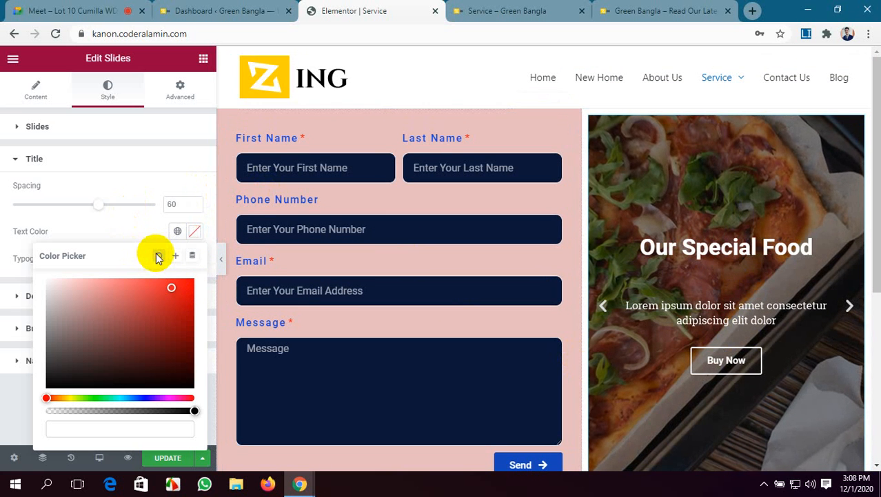
{"action": "left_click", "coordinate": [3, 211]}
Step: Review the typography options for the slide description
{"action": "scroll", "coordinate": [166, 276], "scroll_direction": "down", "scroll_amount": 1}
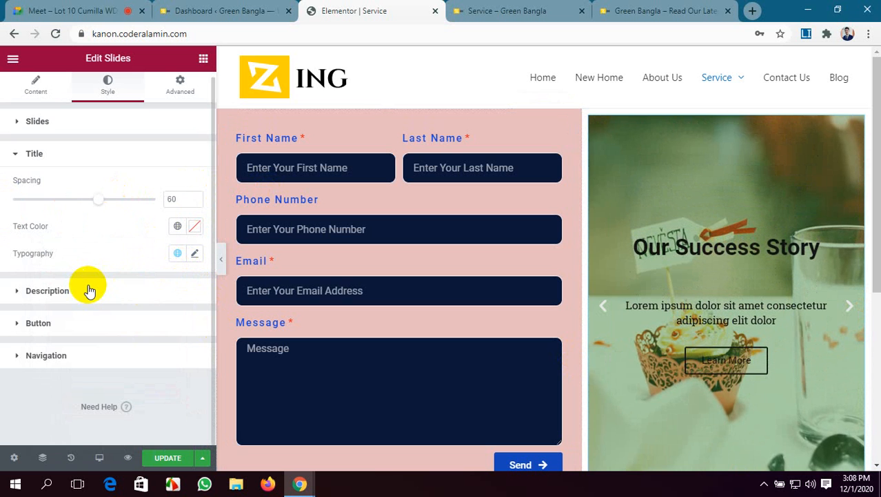
{"action": "left_click", "coordinate": [90, 290]}
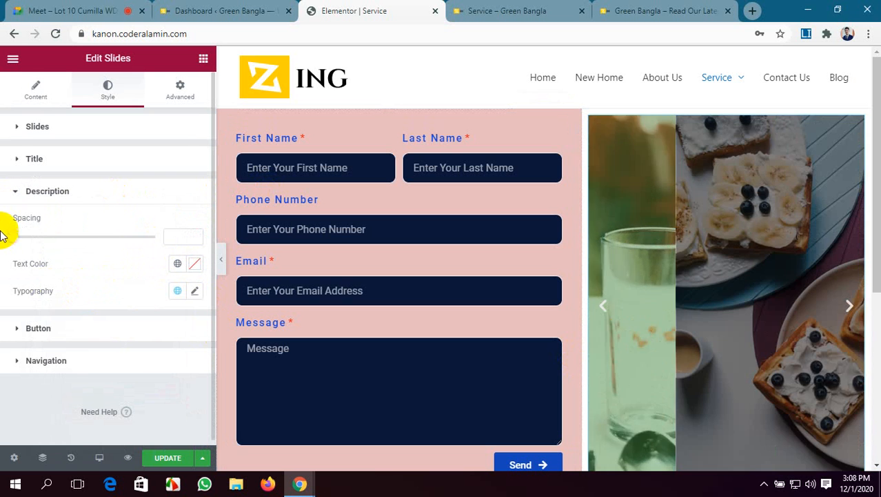
{"action": "left_click", "coordinate": [196, 292]}
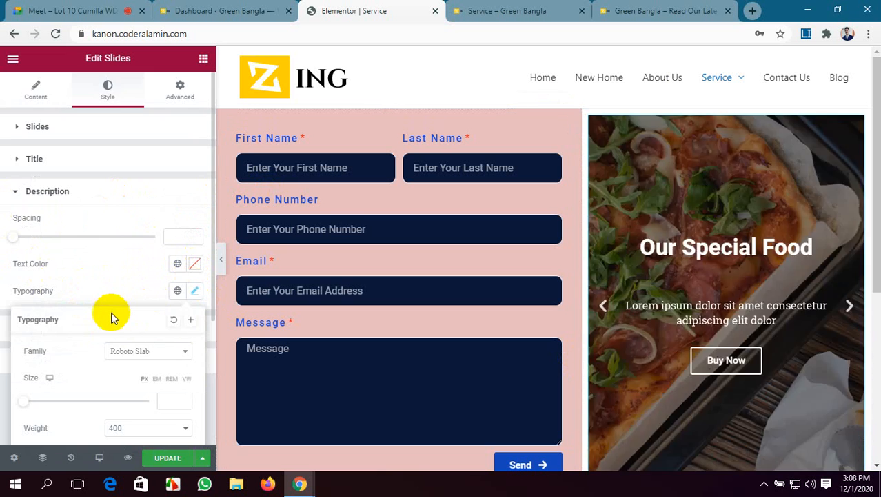
{"action": "scroll", "coordinate": [105, 353], "scroll_direction": "down", "scroll_amount": 3}
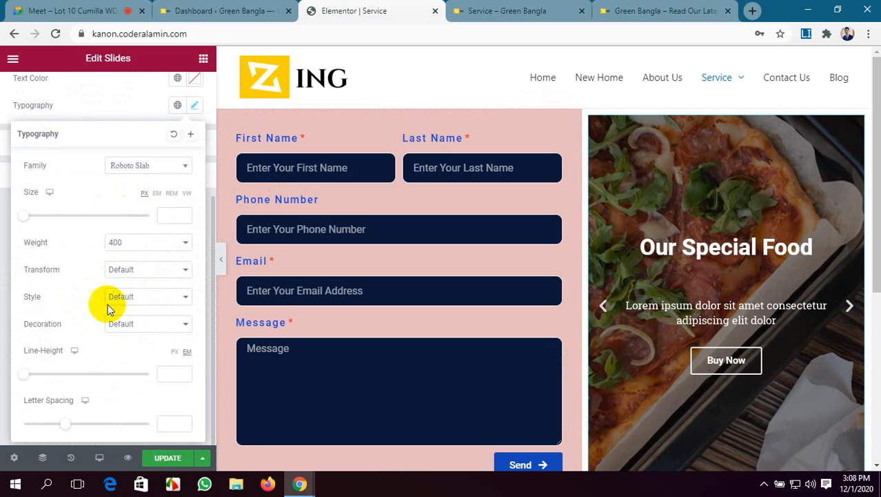
{"action": "left_click", "coordinate": [2, 301]}
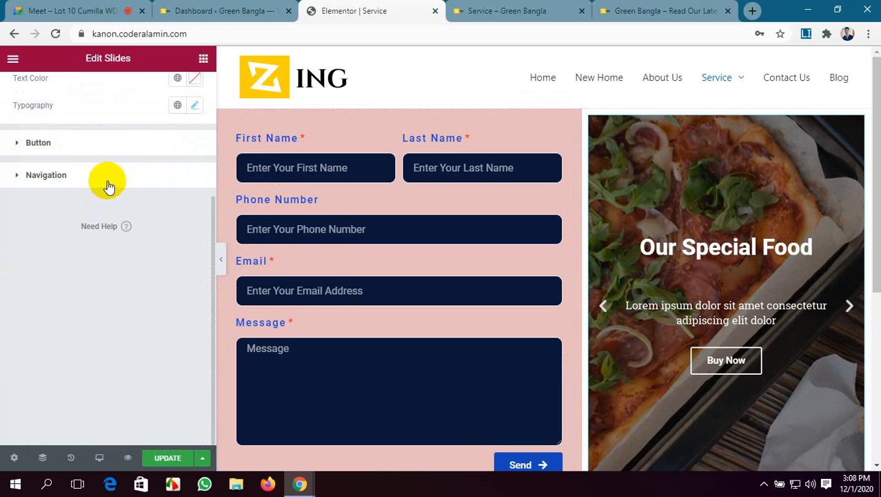
Step: Set the slide button's normal background color to blue #1437EC and update the page
{"action": "left_click", "coordinate": [105, 145]}
{"action": "scroll", "coordinate": [127, 272], "scroll_direction": "down", "scroll_amount": 1}
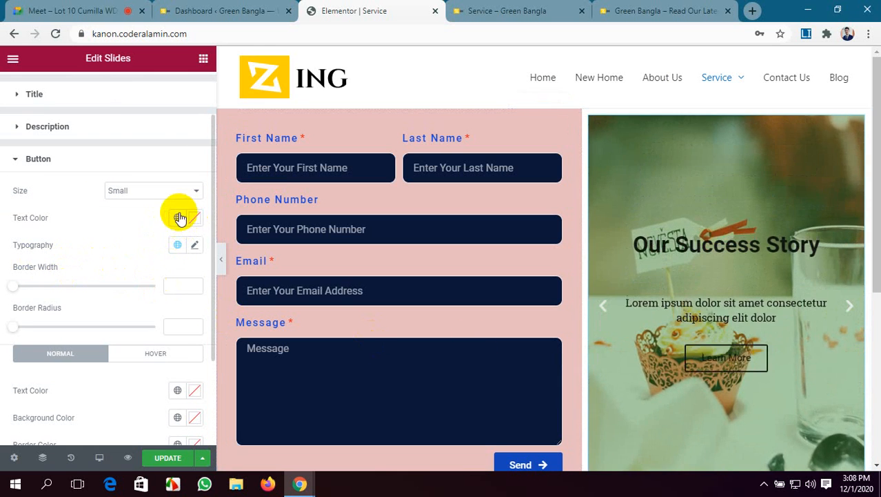
{"action": "scroll", "coordinate": [138, 245], "scroll_direction": "down", "scroll_amount": 1}
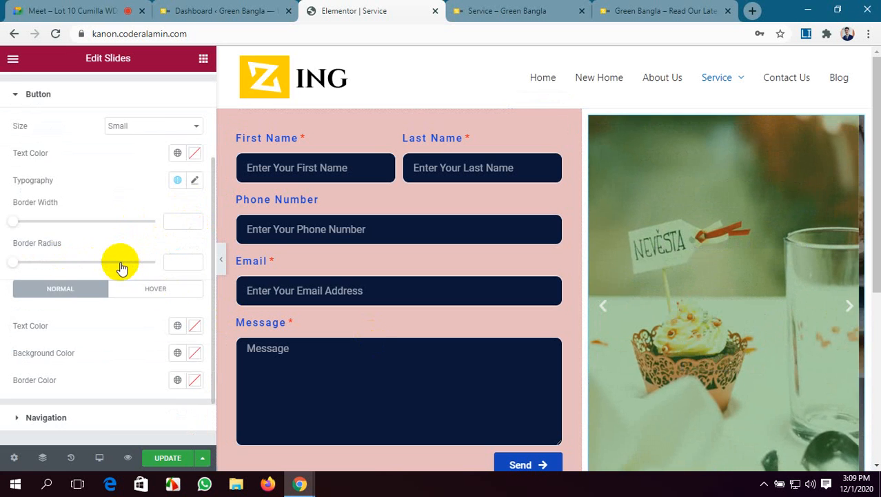
{"action": "scroll", "coordinate": [121, 268], "scroll_direction": "down", "scroll_amount": 1}
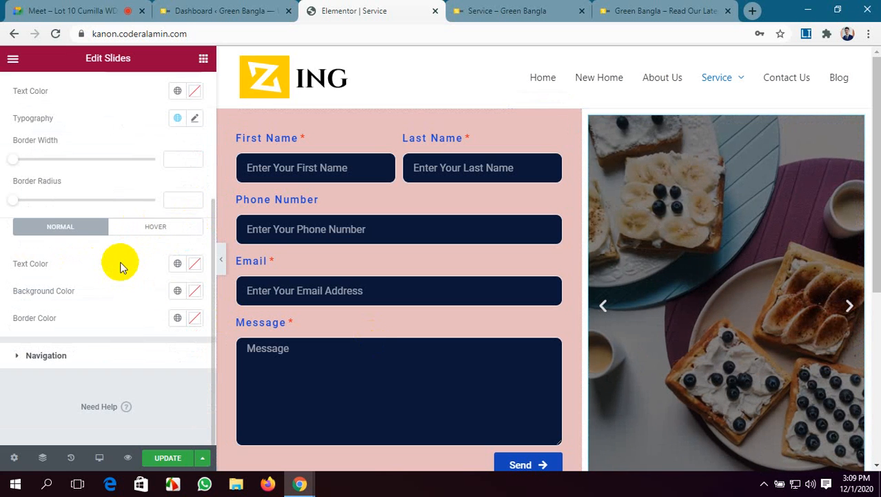
{"action": "left_click", "coordinate": [195, 291]}
{"action": "left_click_drag", "start_coordinate": [118, 218], "coordinate": [182, 115]}
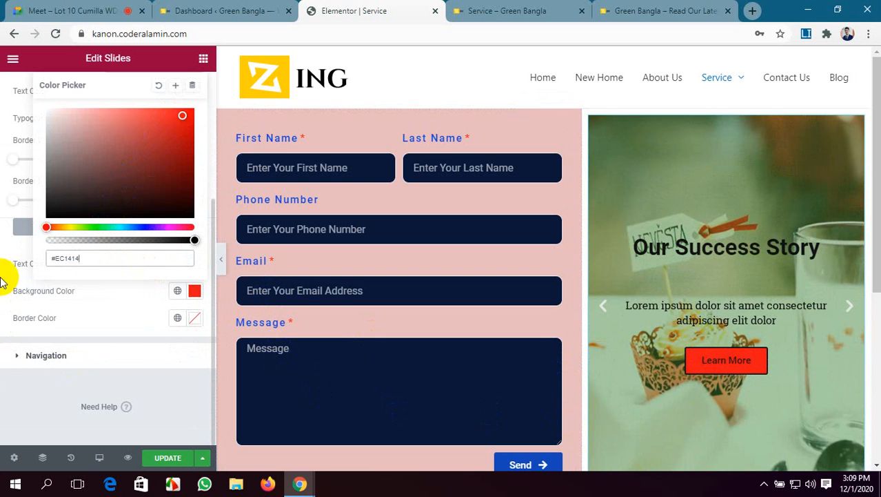
{"action": "left_click_drag", "start_coordinate": [125, 227], "coordinate": [140, 227]}
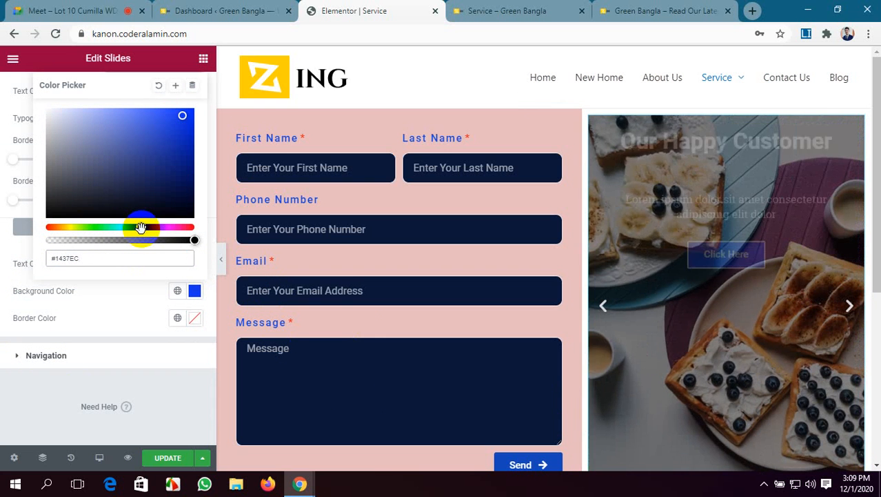
{"action": "left_click", "coordinate": [169, 460]}
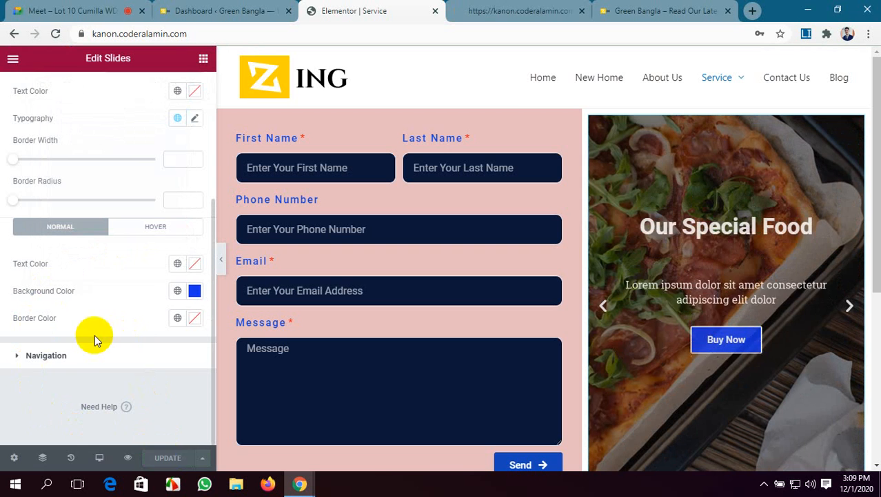
Step: Set the slider arrows' position to Outside and their color to red #DF2727, and update the page
{"action": "left_click", "coordinate": [92, 359]}
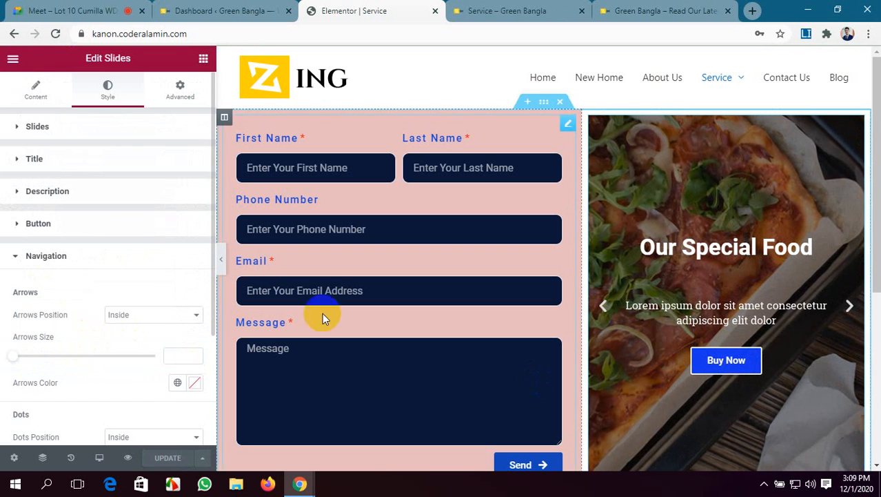
{"action": "scroll", "coordinate": [196, 311], "scroll_direction": "down", "scroll_amount": 1}
{"action": "scroll", "coordinate": [111, 269], "scroll_direction": "down", "scroll_amount": 1}
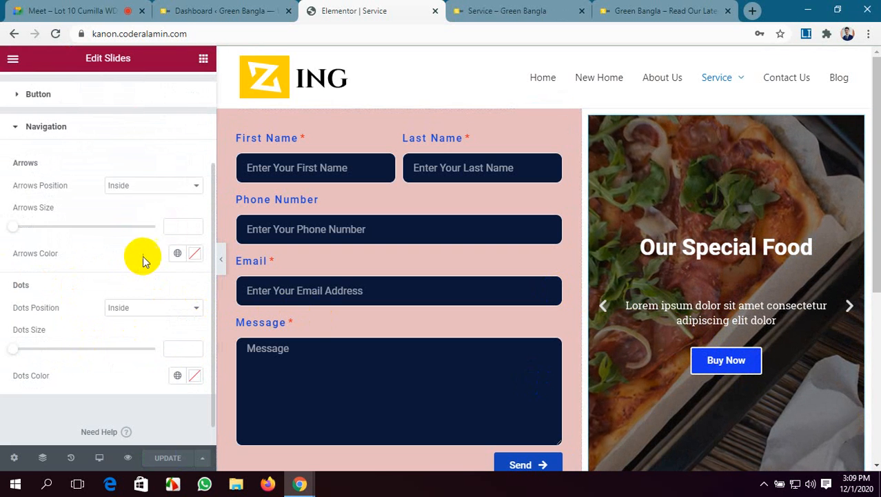
{"action": "left_click", "coordinate": [167, 191]}
{"action": "left_click", "coordinate": [169, 208]}
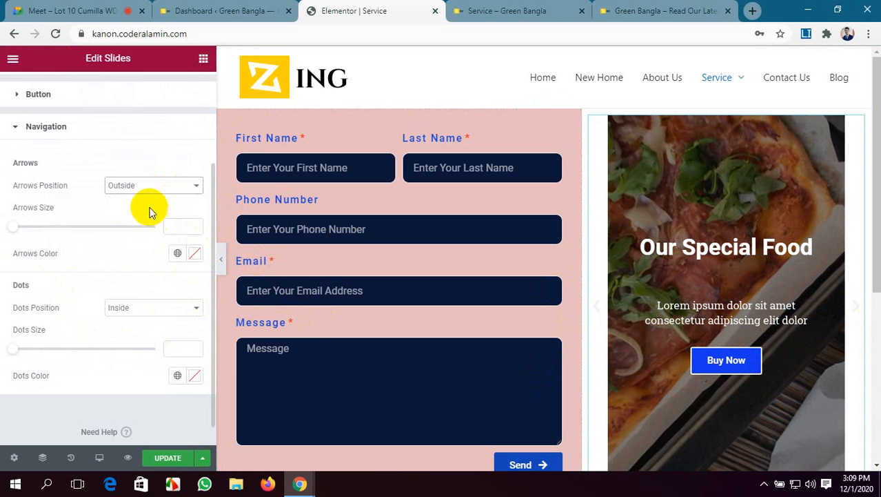
{"action": "left_click", "coordinate": [195, 254]}
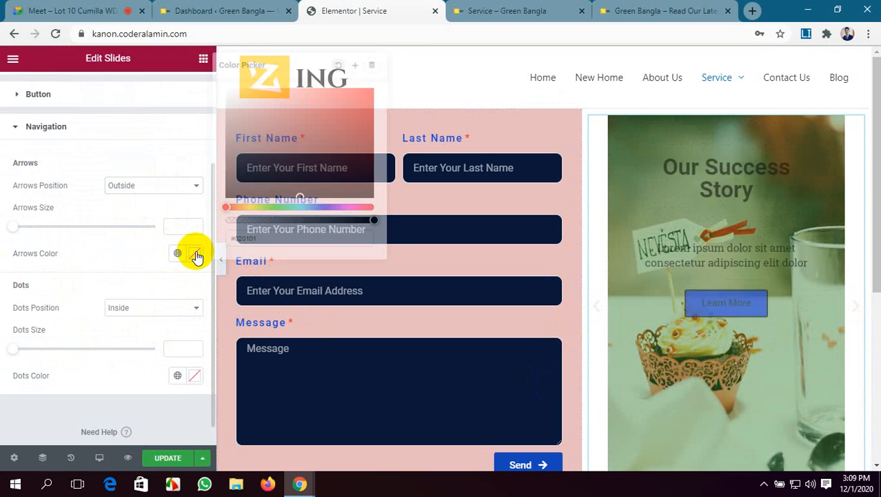
{"action": "left_click_drag", "start_coordinate": [335, 109], "coordinate": [348, 100]}
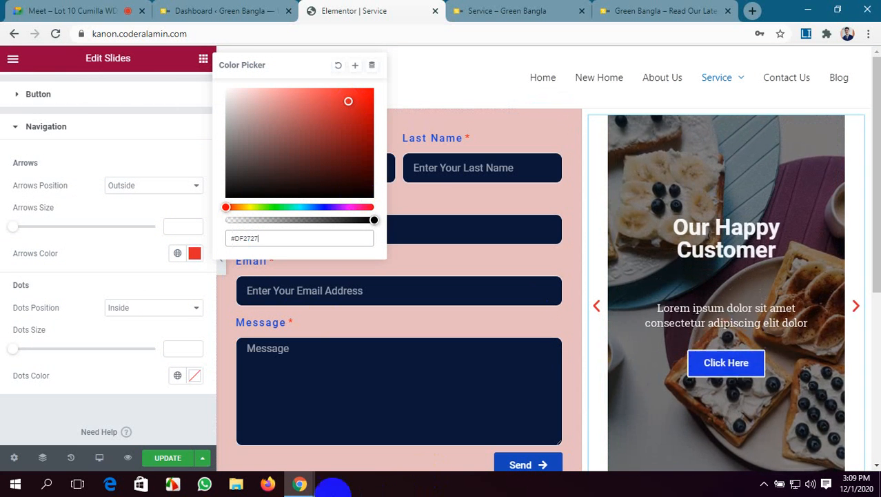
{"action": "left_click", "coordinate": [172, 457]}
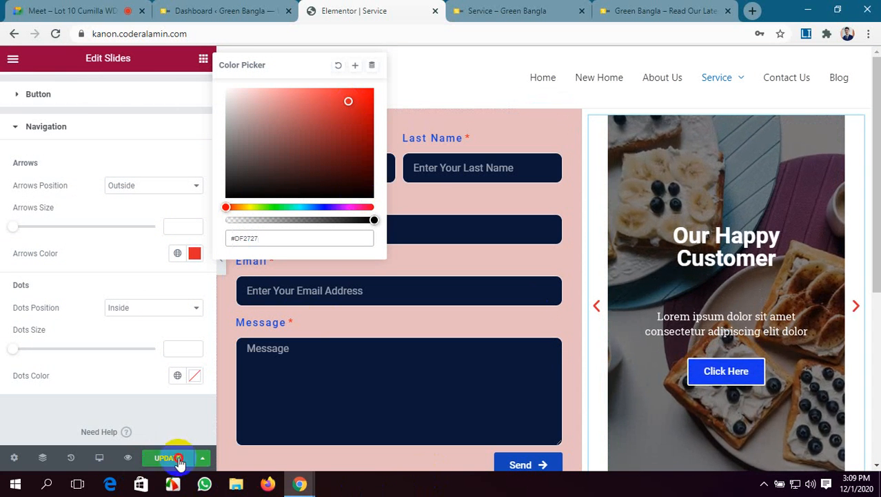
Step: Check the slider arrows on the live Service page, and set their position to Inside in the Elementor editor
{"action": "left_click", "coordinate": [491, 9]}
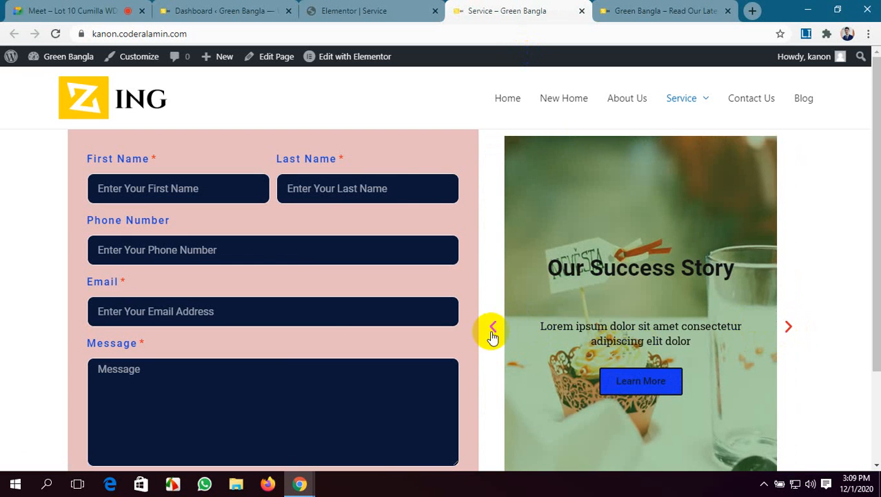
{"action": "left_click", "coordinate": [371, 6]}
{"action": "left_click", "coordinate": [183, 185]}
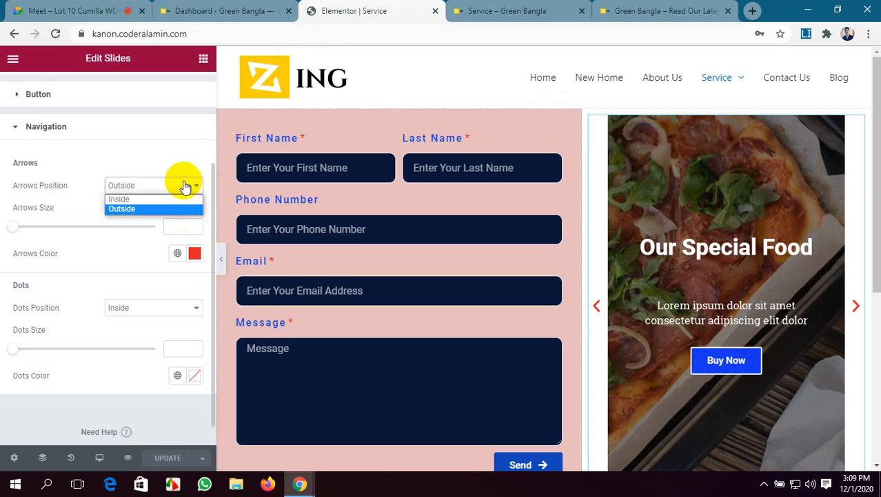
{"action": "left_click", "coordinate": [181, 197]}
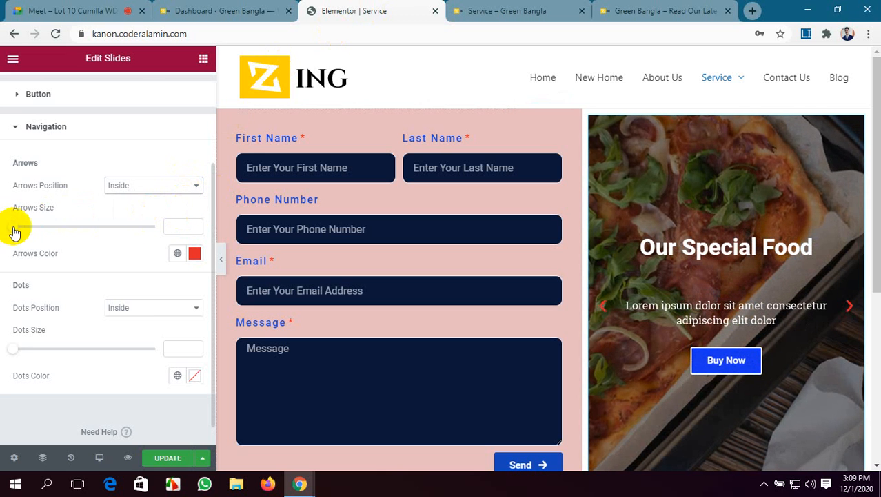
Step: Set the slider arrows' size to 20, and try the Outside position for the dots before setting it back to Inside
{"action": "mouse_move", "coordinate": [13, 226]}
{"action": "left_mouse_down"}
{"action": "mouse_move", "coordinate": [68, 228]}
{"action": "mouse_move", "coordinate": [2, 233]}
{"action": "left_mouse_up"}
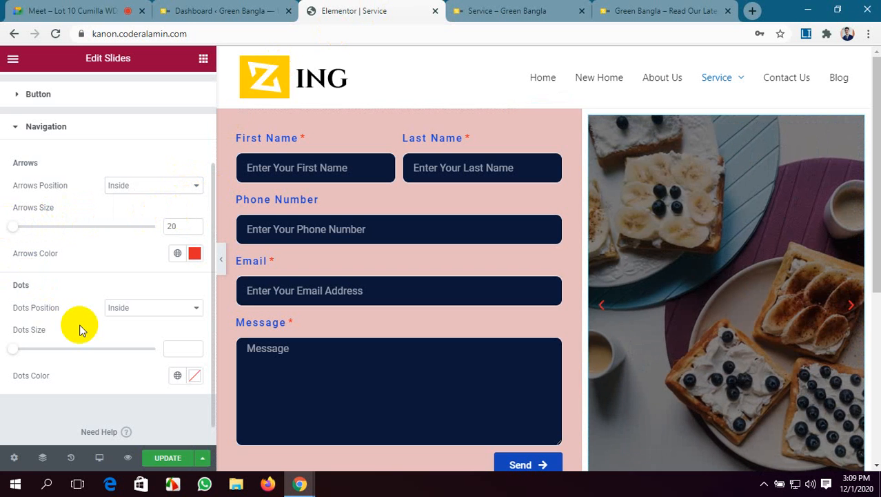
{"action": "scroll", "coordinate": [683, 369], "scroll_direction": "down", "scroll_amount": 1}
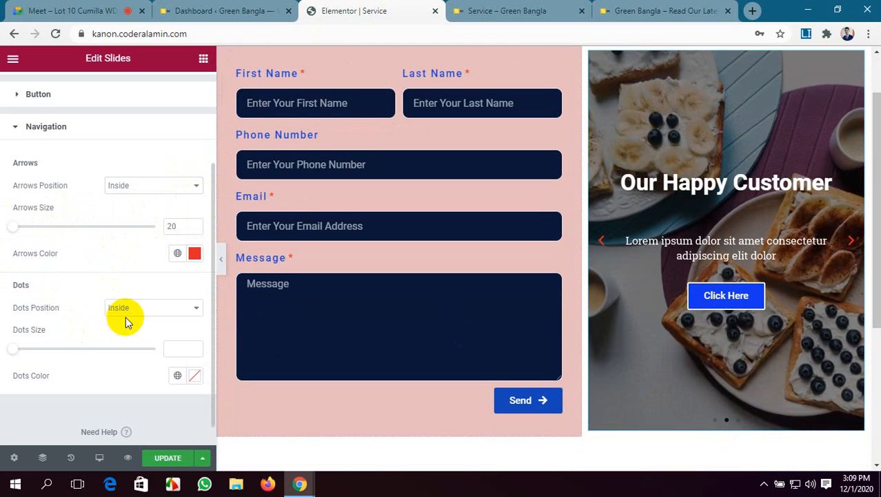
{"action": "left_click", "coordinate": [153, 309]}
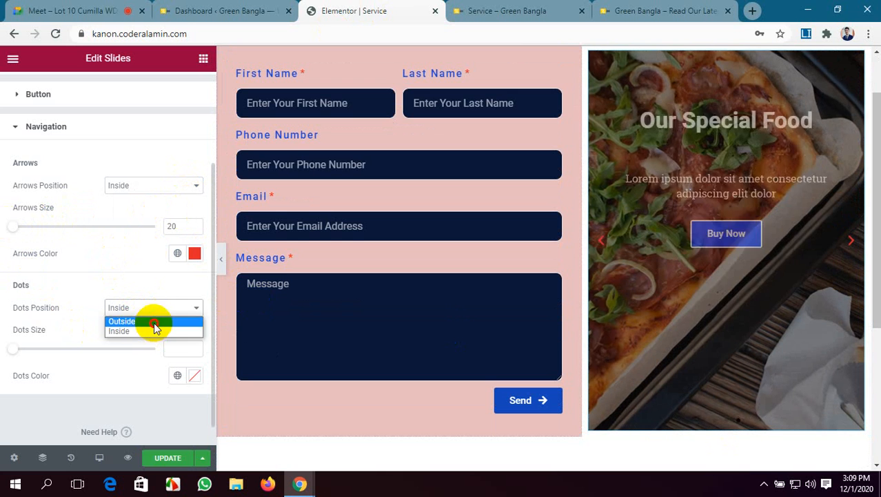
{"action": "left_click", "coordinate": [154, 322]}
{"action": "left_click", "coordinate": [155, 307]}
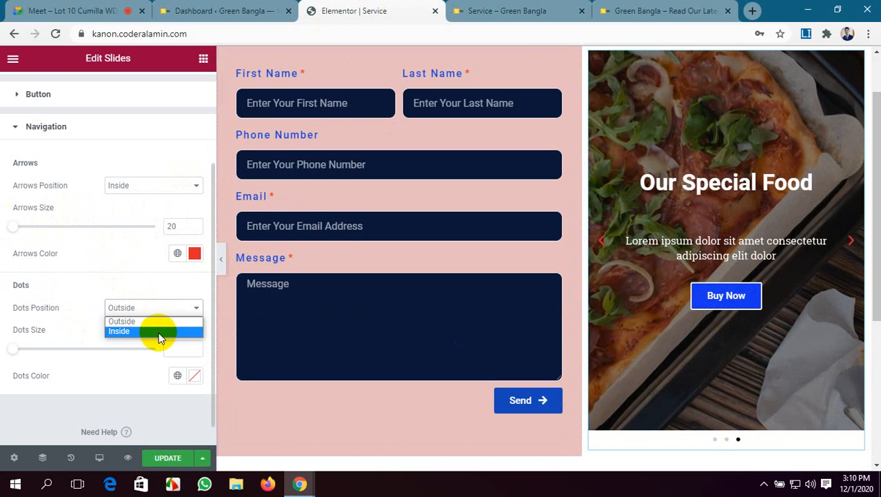
{"action": "left_click", "coordinate": [158, 333]}
Step: Set the slider dots' size to 6 and their color to light #ECE0E0, and update the page
{"action": "left_click_drag", "start_coordinate": [15, 349], "coordinate": [34, 352]}
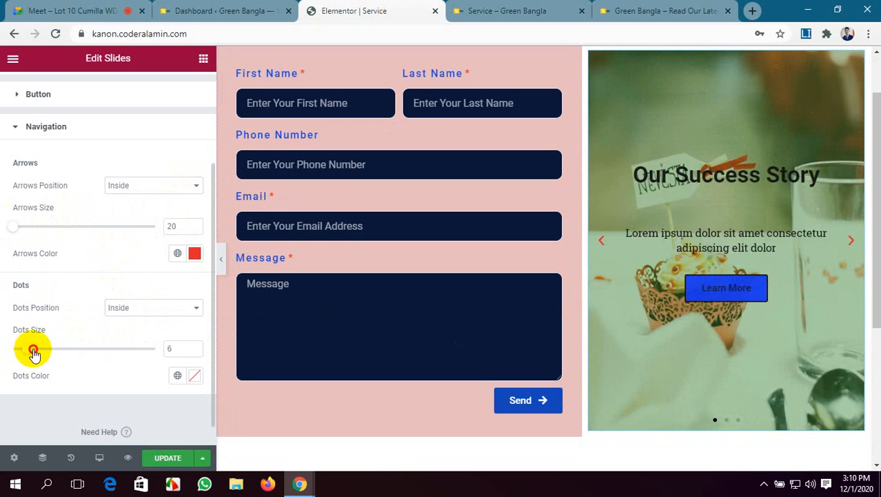
{"action": "scroll", "coordinate": [141, 315], "scroll_direction": "down", "scroll_amount": 1}
{"action": "left_click", "coordinate": [194, 354]}
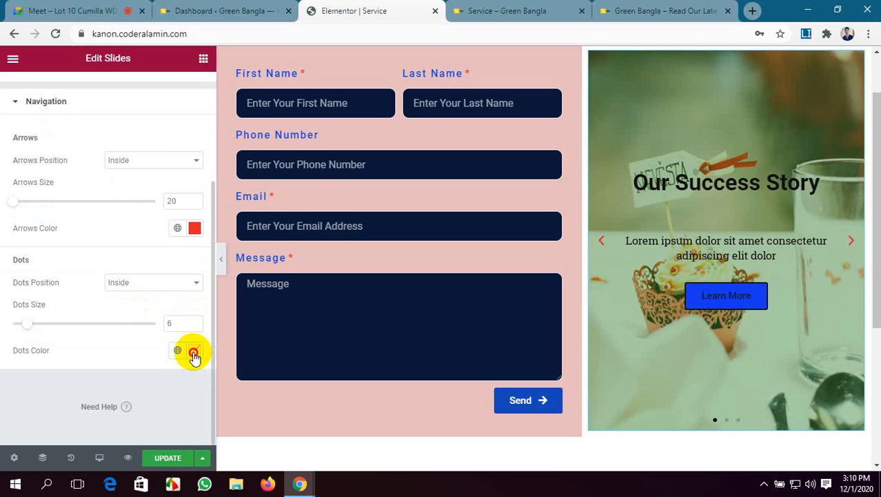
{"action": "left_click", "coordinate": [52, 176]}
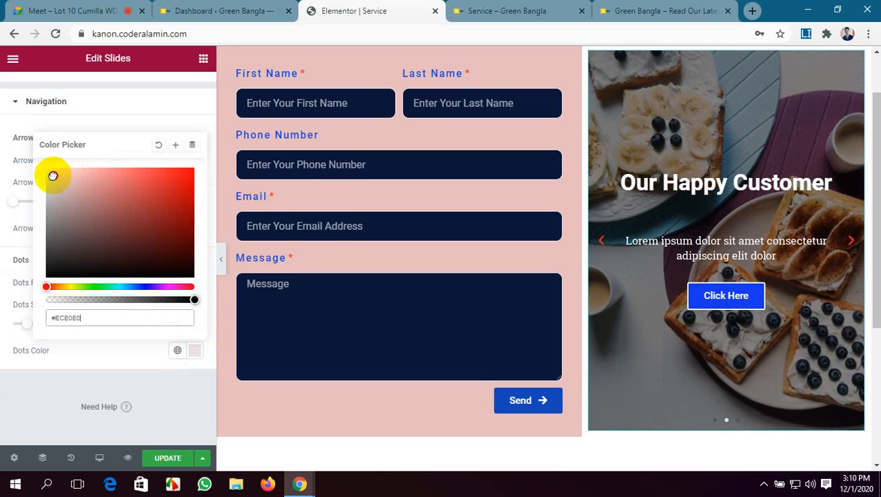
{"action": "left_click", "coordinate": [158, 466]}
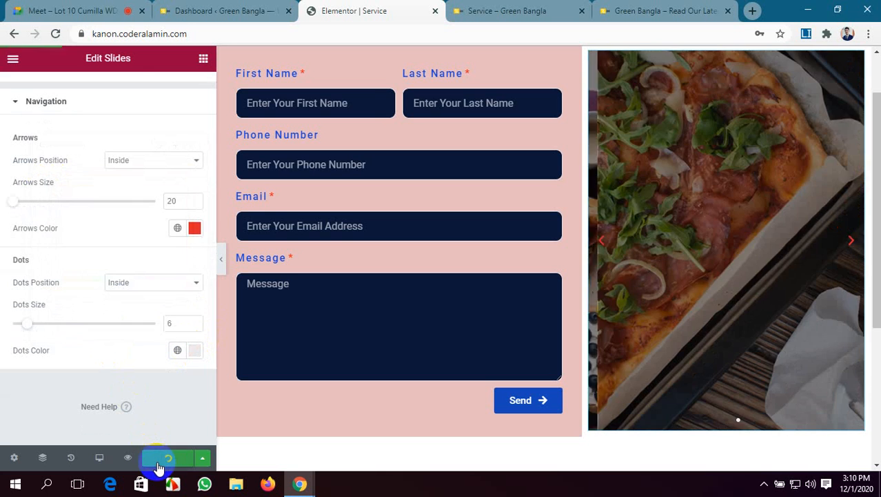
Step: Try a padding of 20 px on all sides of the Slides widget, clear it again, and update the page
{"action": "left_click", "coordinate": [178, 94]}
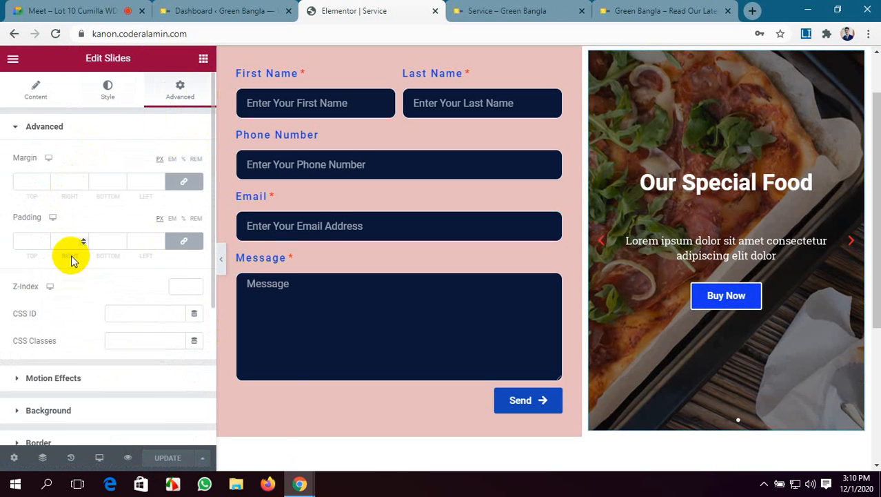
{"action": "left_click", "coordinate": [33, 240]}
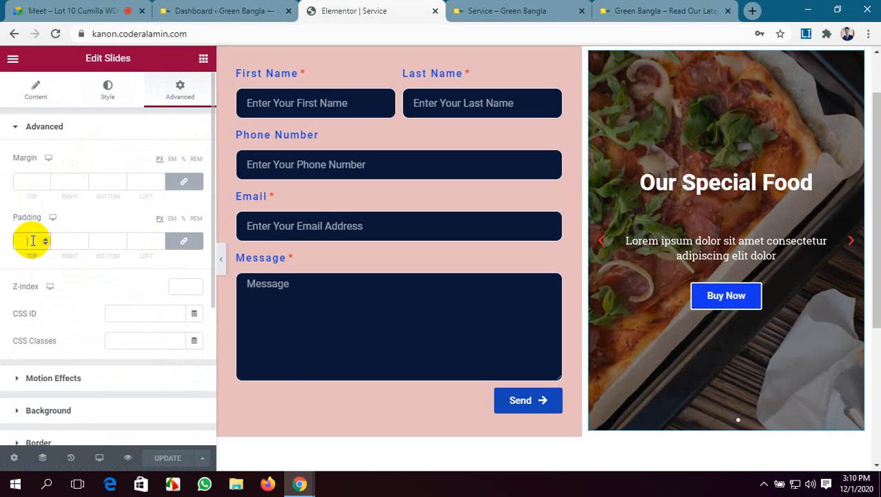
{"action": "type", "text": "20"}
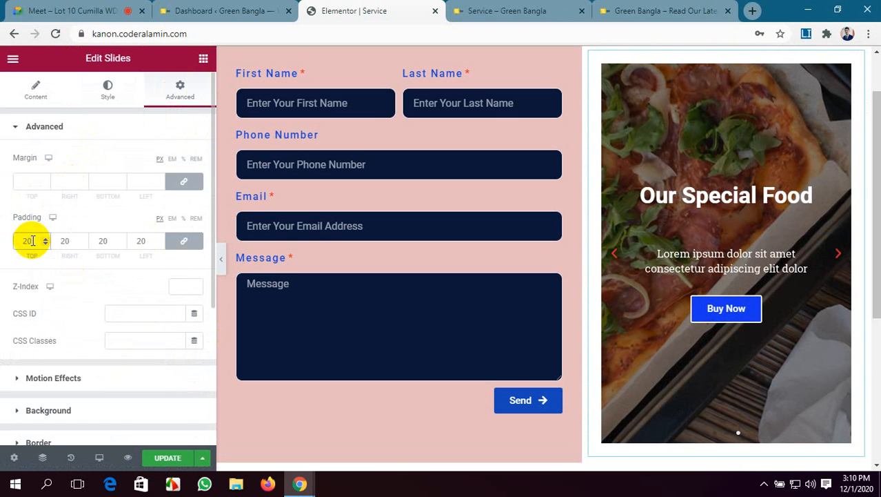
{"action": "key", "text": "BackSpace"}
{"action": "key", "text": "BackSpace"}
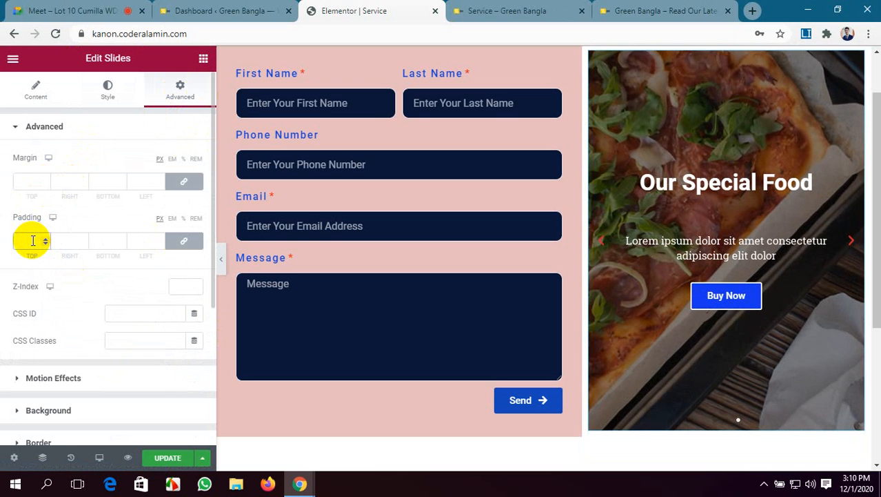
{"action": "scroll", "coordinate": [71, 301], "scroll_direction": "down", "scroll_amount": 2}
{"action": "left_click", "coordinate": [177, 460]}
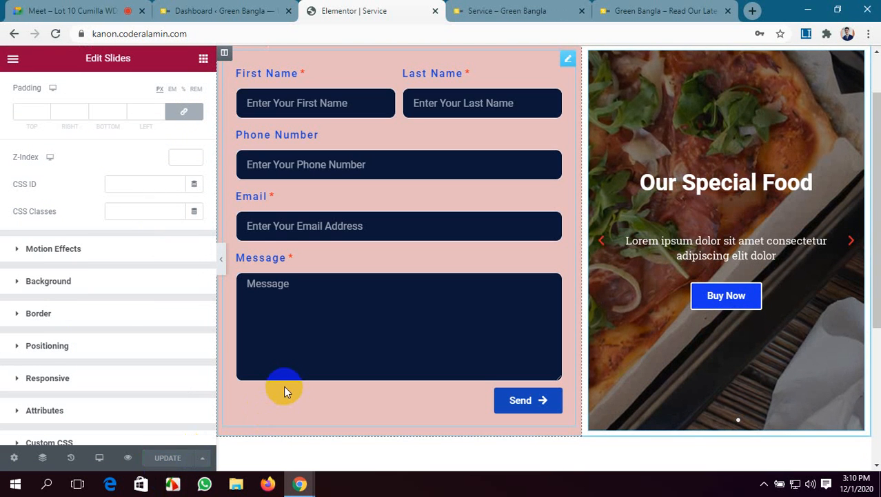
Step: Check the slider's arrows and dots beside the contact form on the live Service page
{"action": "scroll", "coordinate": [544, 268], "scroll_direction": "down", "scroll_amount": 1}
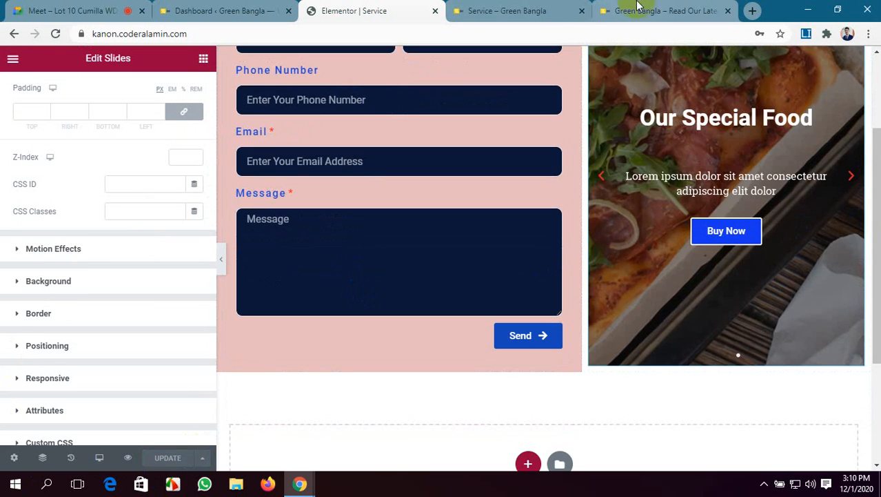
{"action": "left_click", "coordinate": [516, 10]}
{"action": "scroll", "coordinate": [547, 380], "scroll_direction": "down", "scroll_amount": 2}
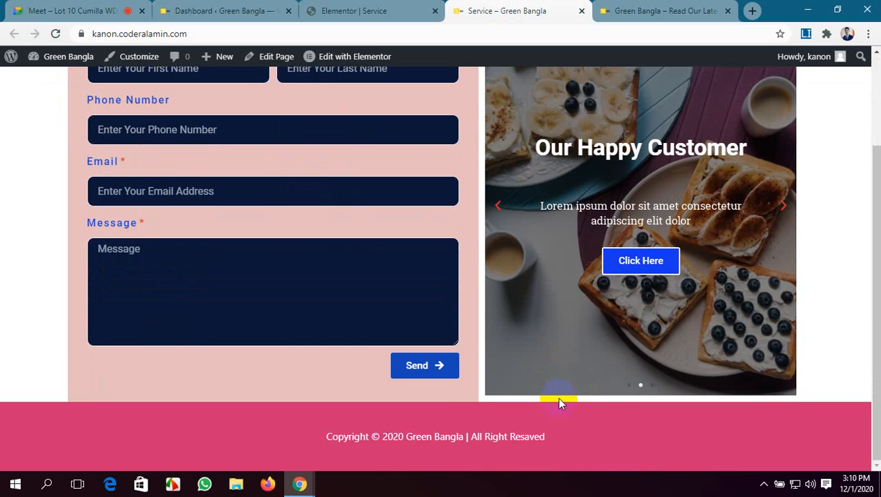
{"action": "scroll", "coordinate": [560, 401], "scroll_direction": "up", "scroll_amount": 1}
{"action": "scroll", "coordinate": [560, 401], "scroll_direction": "down", "scroll_amount": 1}
{"action": "scroll", "coordinate": [560, 400], "scroll_direction": "up", "scroll_amount": 1}
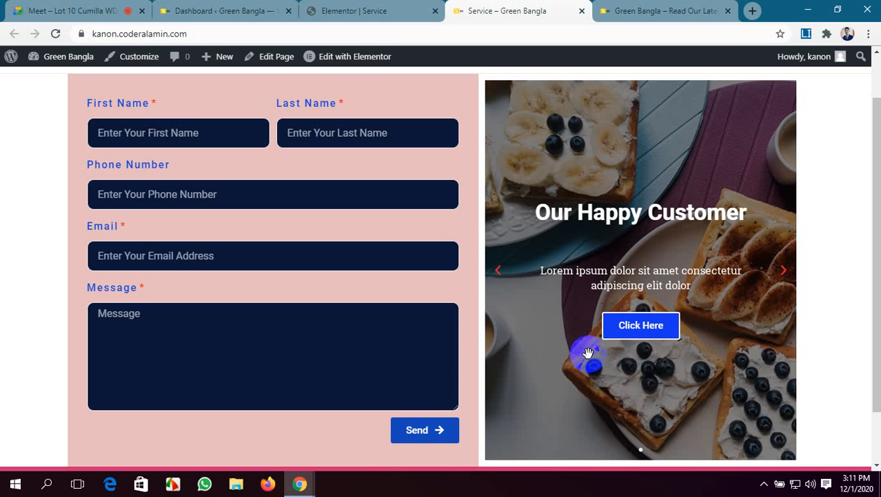
Step: Switch to the Google Meet call and look through its complete participant list
{"action": "left_click", "coordinate": [77, 10]}
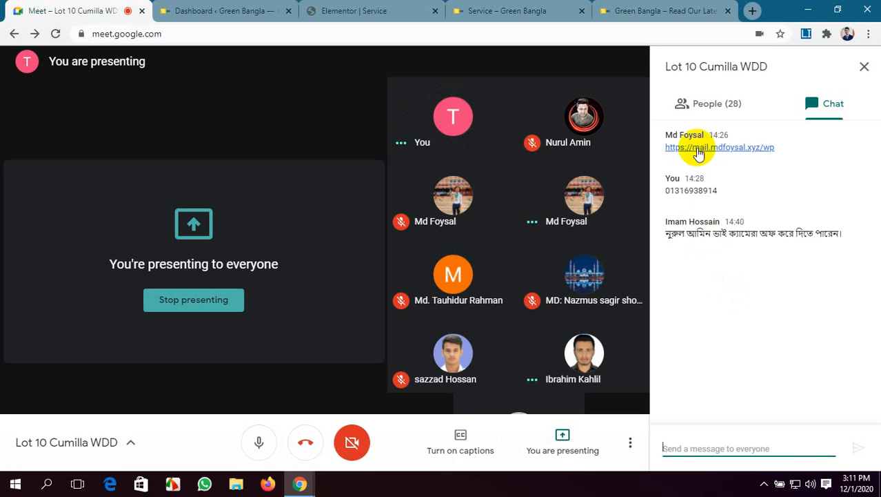
{"action": "left_click", "coordinate": [718, 103]}
{"action": "scroll", "coordinate": [714, 254], "scroll_direction": "down", "scroll_amount": 10}
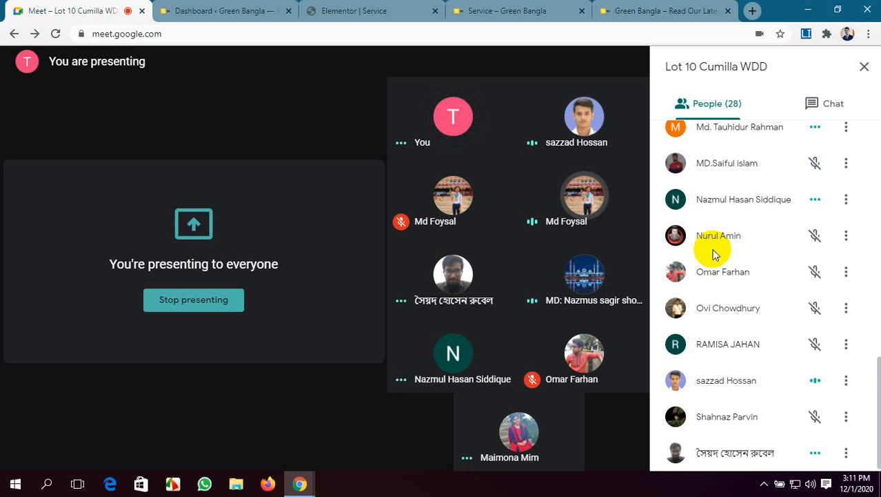
{"action": "scroll", "coordinate": [715, 254], "scroll_direction": "up", "scroll_amount": 12}
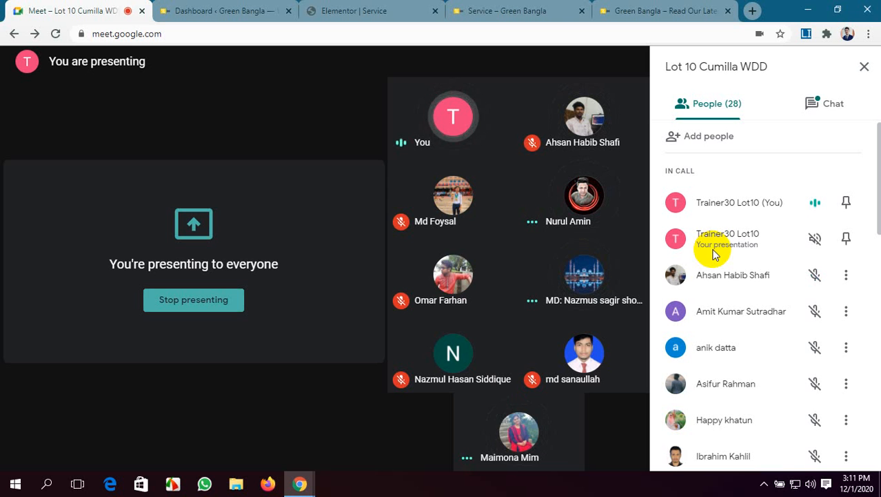
Step: Remove the participant listed second after the trainer's own entries from the meeting
{"action": "left_click", "coordinate": [847, 313]}
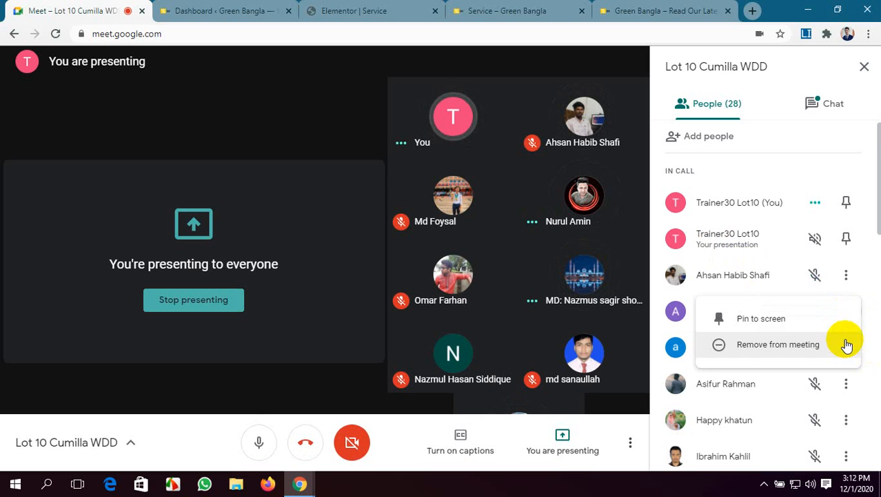
{"action": "left_click", "coordinate": [777, 346]}
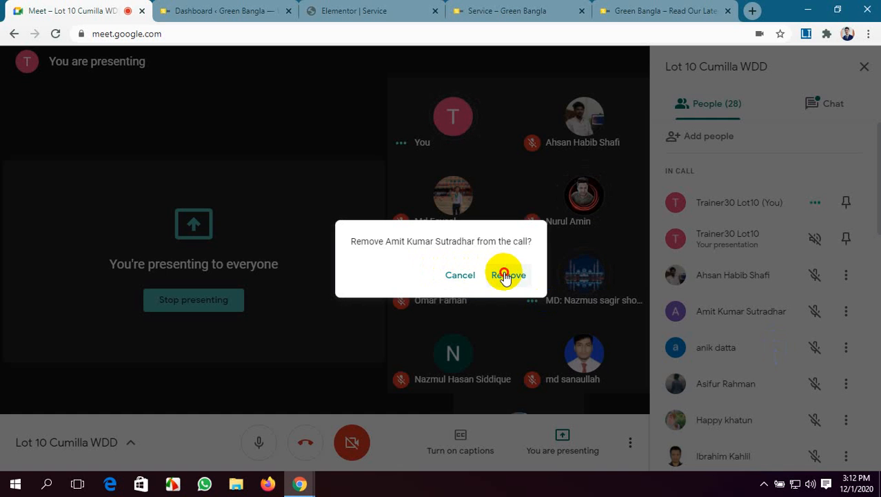
{"action": "left_click", "coordinate": [507, 275]}
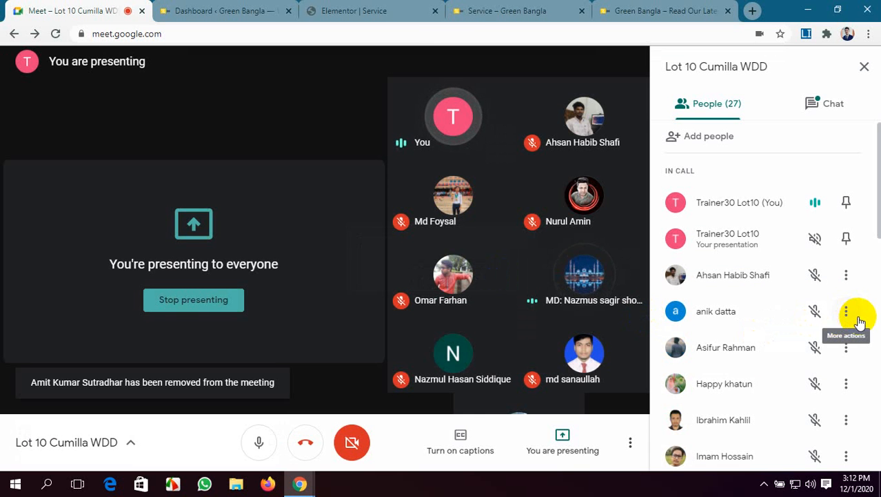
Step: Go through the first part of the participant list to see who is responding in the call
{"action": "mouse_move", "coordinate": [599, 388]}
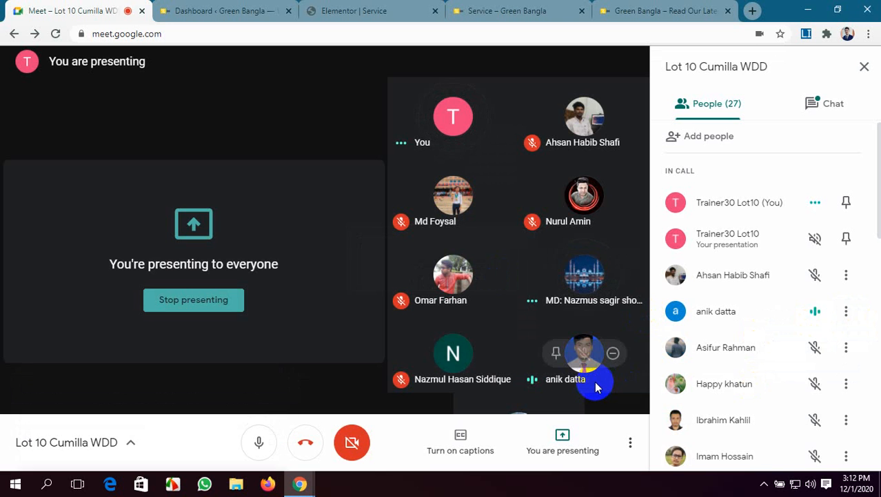
{"action": "scroll", "coordinate": [735, 328], "scroll_direction": "down", "scroll_amount": 1}
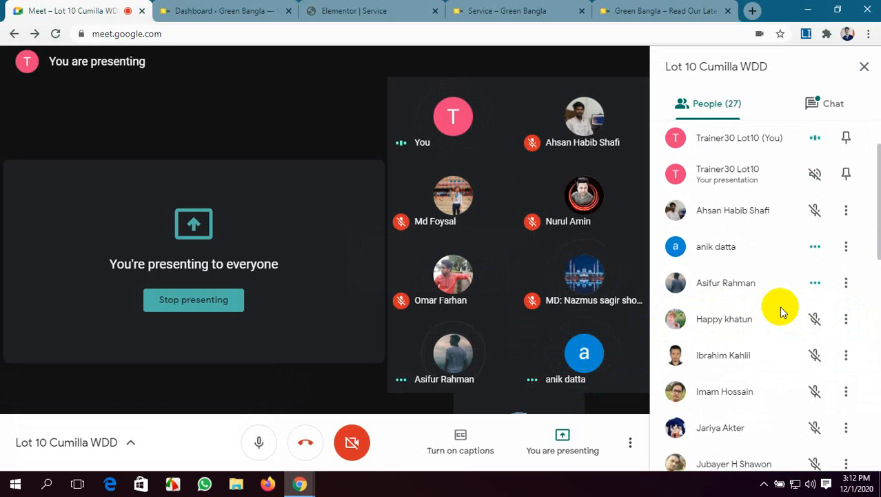
{"action": "scroll", "coordinate": [782, 309], "scroll_direction": "down", "scroll_amount": 2}
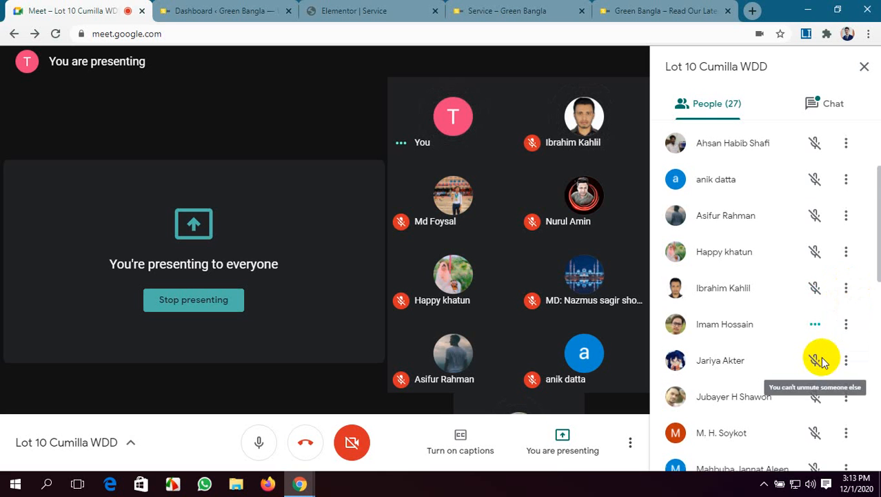
{"action": "scroll", "coordinate": [845, 304], "scroll_direction": "down", "scroll_amount": 1}
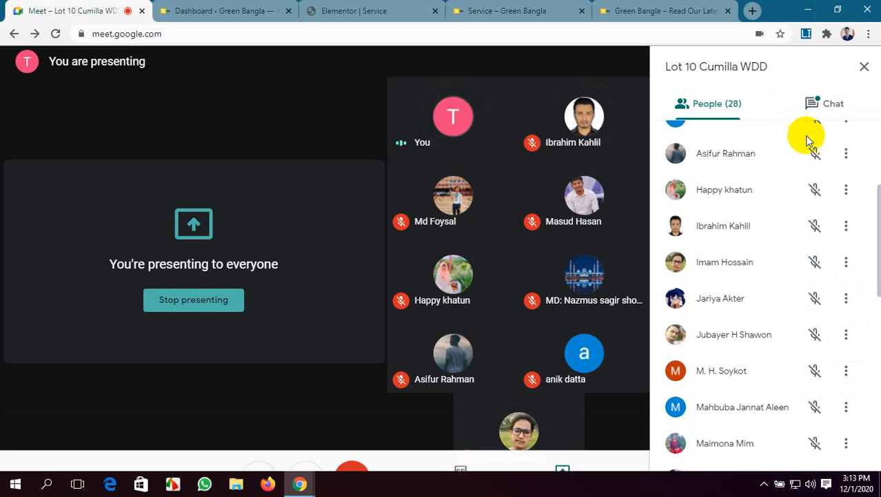
Step: Read the latest messages in the meeting chat
{"action": "left_click", "coordinate": [828, 109]}
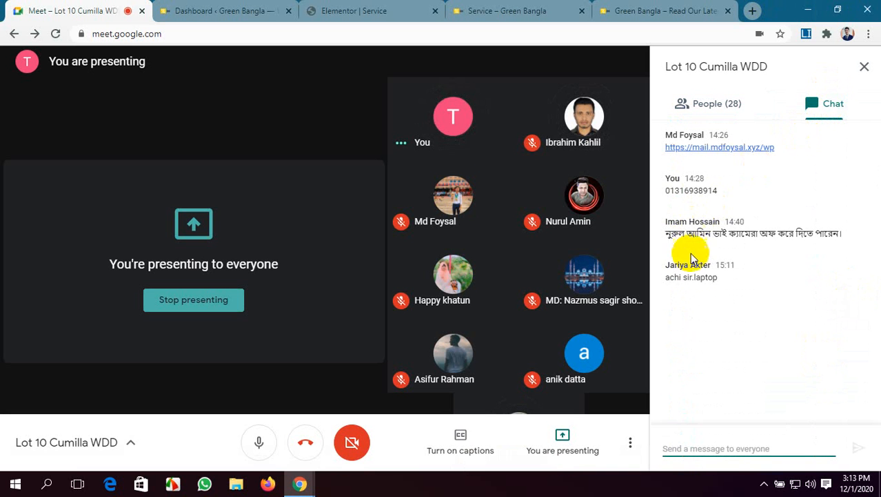
{"action": "left_click", "coordinate": [386, 8]}
{"action": "left_click", "coordinate": [14, 4]}
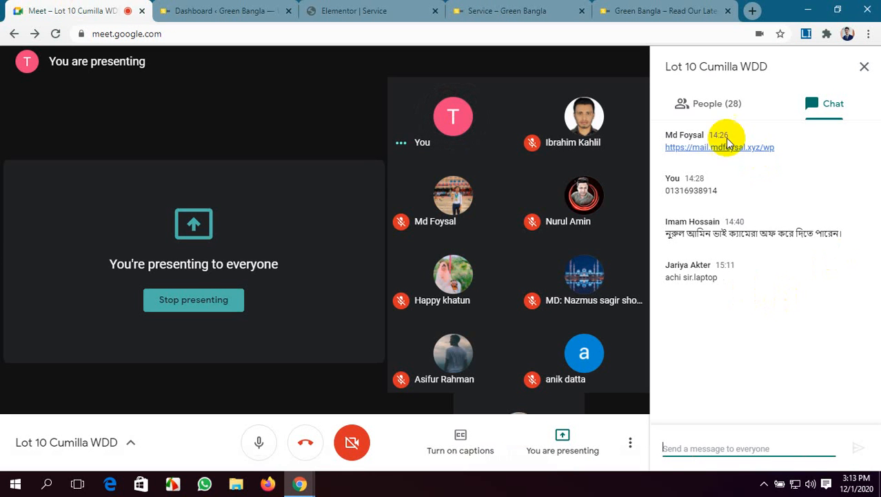
Step: Return to the participant list and go through the remaining attendees down to the last entry
{"action": "left_click", "coordinate": [711, 103]}
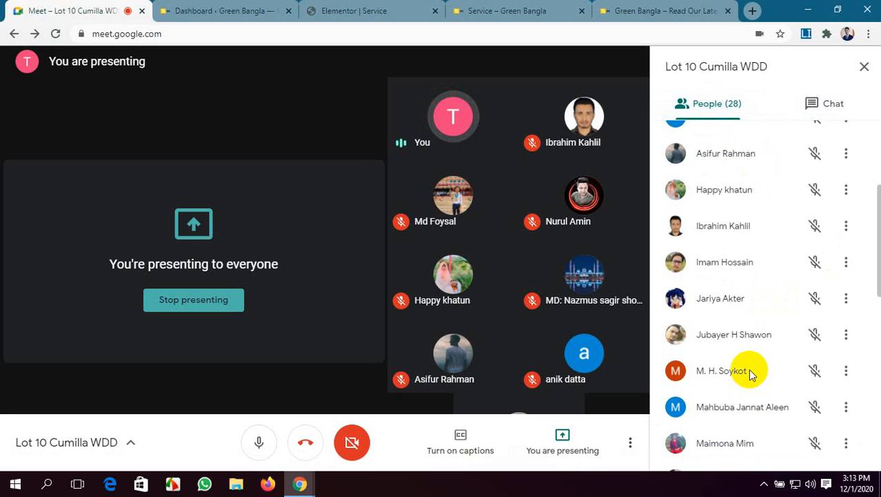
{"action": "scroll", "coordinate": [749, 368], "scroll_direction": "down", "scroll_amount": 1}
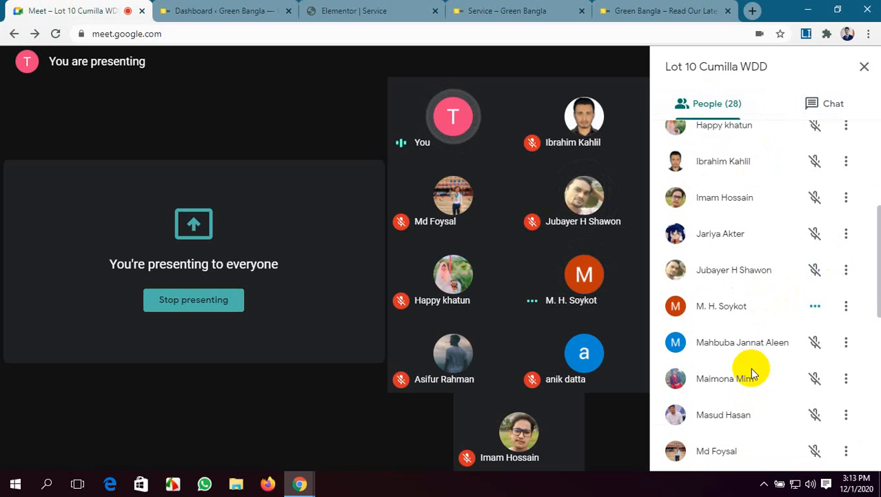
{"action": "scroll", "coordinate": [752, 372], "scroll_direction": "down", "scroll_amount": 2}
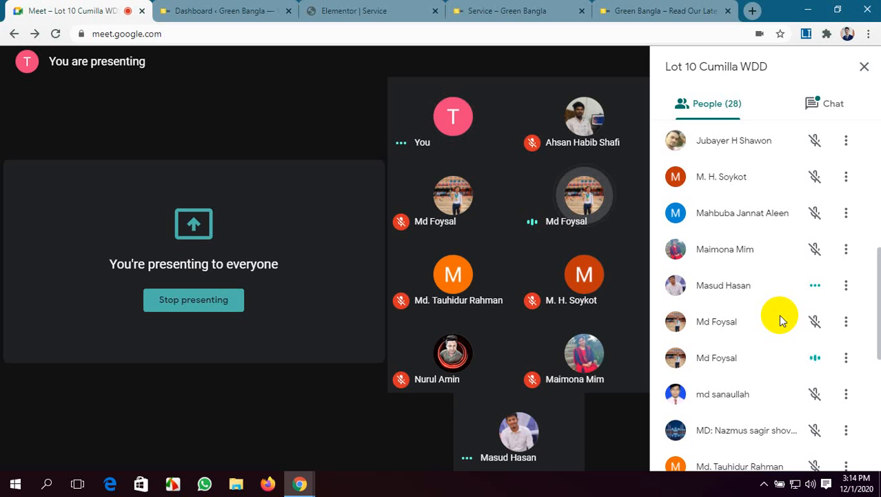
{"action": "scroll", "coordinate": [776, 319], "scroll_direction": "down", "scroll_amount": 1}
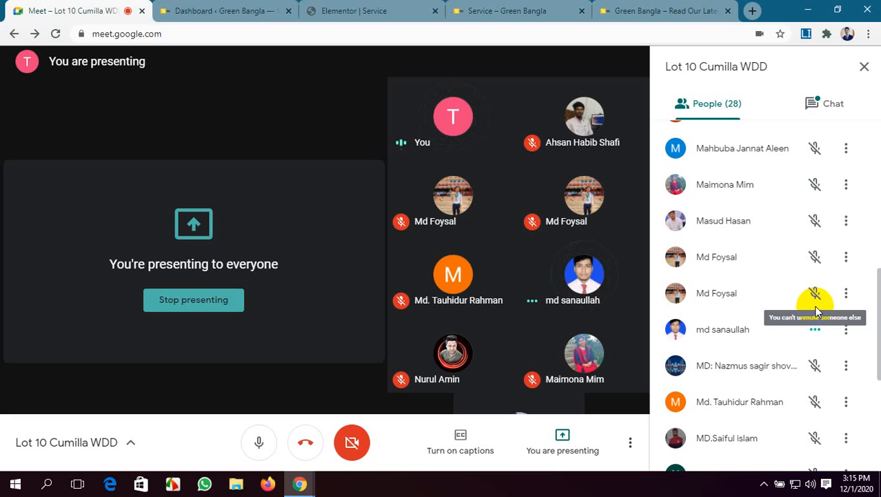
{"action": "scroll", "coordinate": [807, 334], "scroll_direction": "down", "scroll_amount": 2}
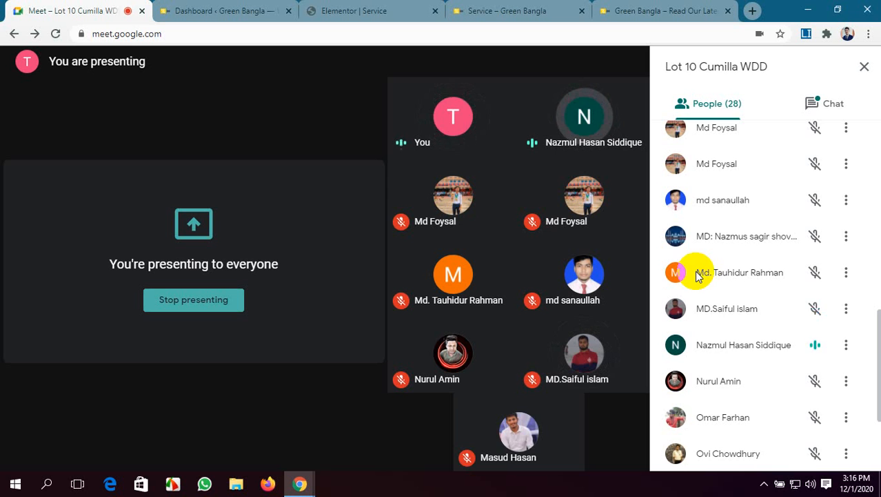
{"action": "scroll", "coordinate": [769, 364], "scroll_direction": "down", "scroll_amount": 3}
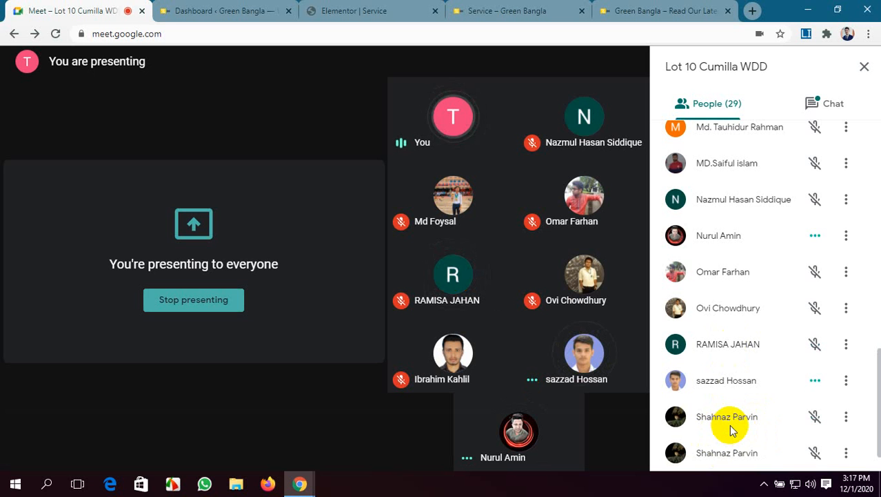
{"action": "scroll", "coordinate": [734, 429], "scroll_direction": "down", "scroll_amount": 1}
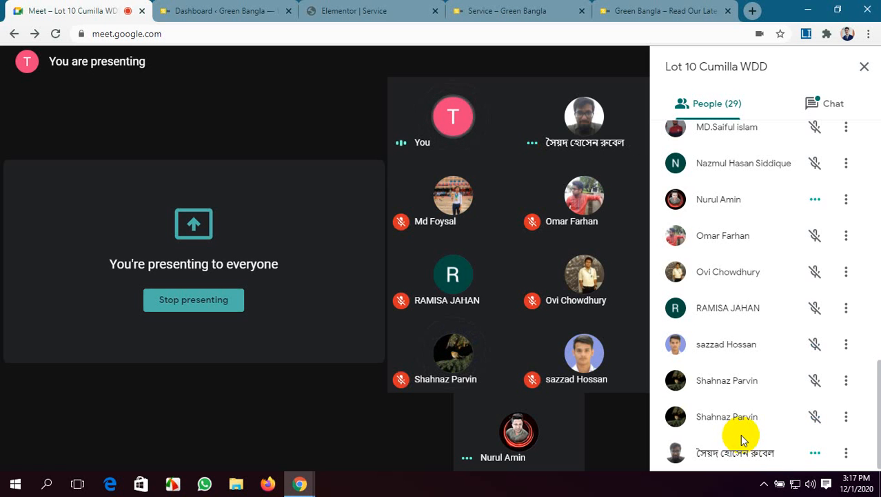
Step: Check the meeting chat and look over the open WordPress dashboard, Elementor editor, Service page and home page before returning to the meeting
{"action": "left_click", "coordinate": [824, 103]}
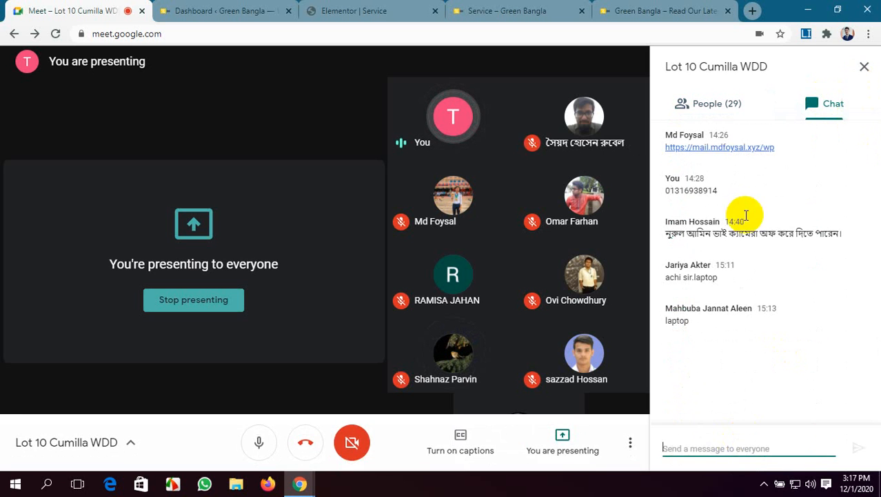
{"action": "left_click", "coordinate": [207, 8]}
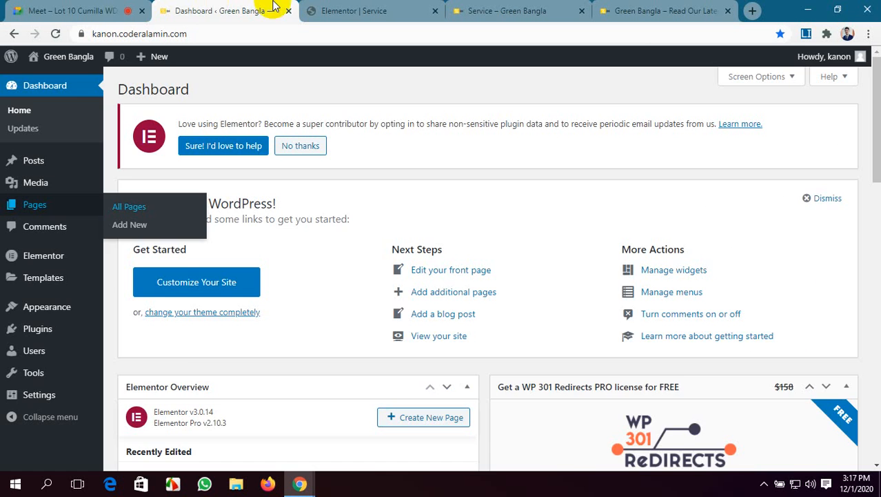
{"action": "left_click", "coordinate": [373, 10]}
{"action": "left_click", "coordinate": [482, 10]}
{"action": "left_click", "coordinate": [620, 10]}
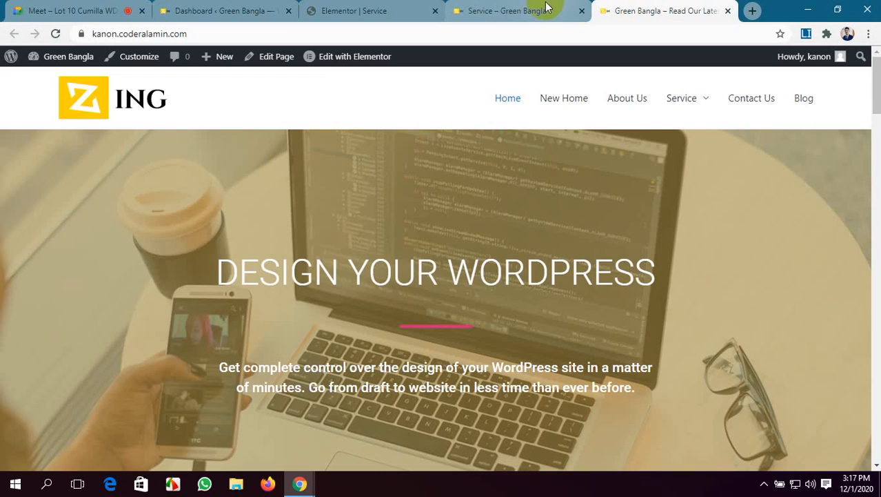
{"action": "left_click", "coordinate": [546, 9]}
{"action": "left_click", "coordinate": [367, 10]}
{"action": "left_click", "coordinate": [210, 9]}
{"action": "left_click", "coordinate": [7, 8]}
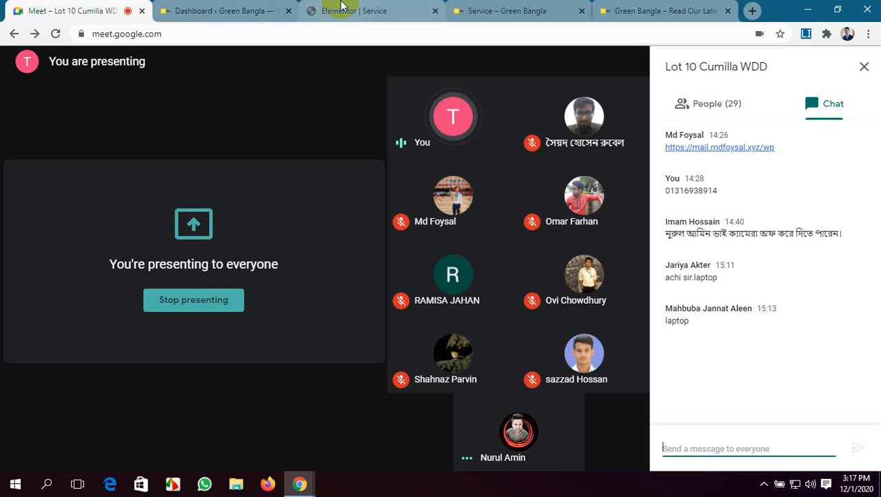
{"action": "left_click", "coordinate": [228, 9]}
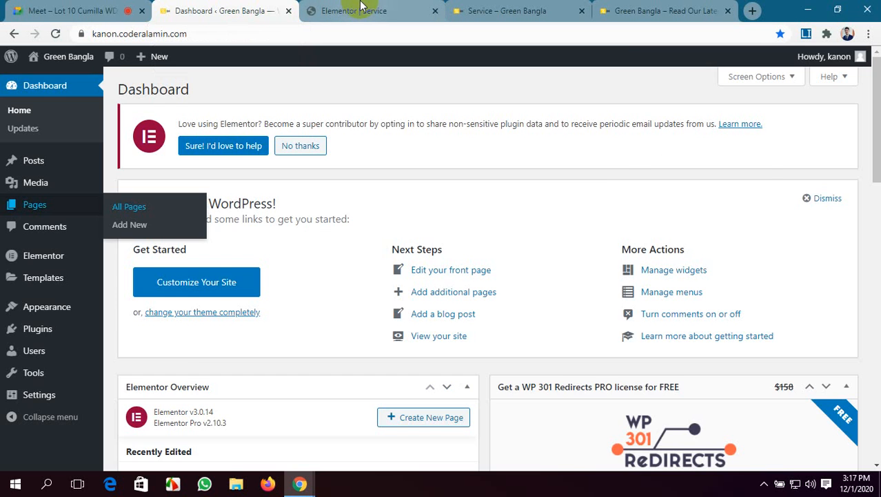
{"action": "left_click", "coordinate": [331, 9]}
{"action": "left_click", "coordinate": [124, 11]}
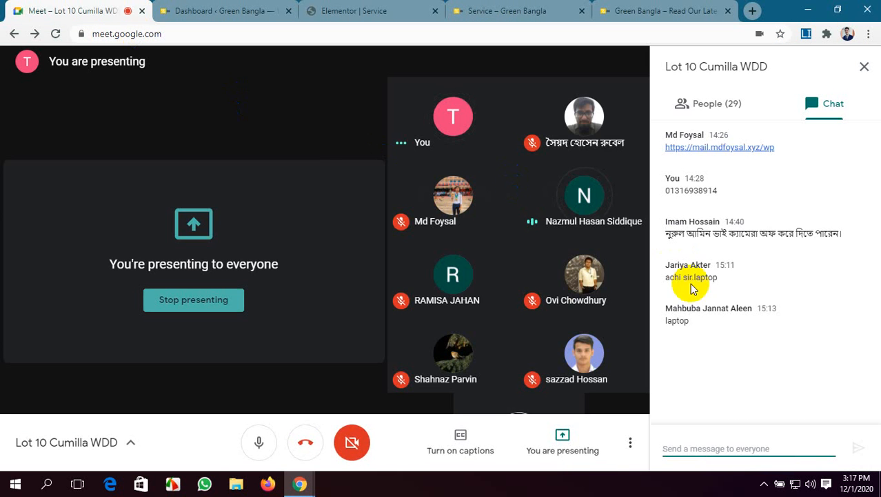
Step: Show the meeting's participant list again and go back up to its first entries
{"action": "left_click", "coordinate": [704, 100]}
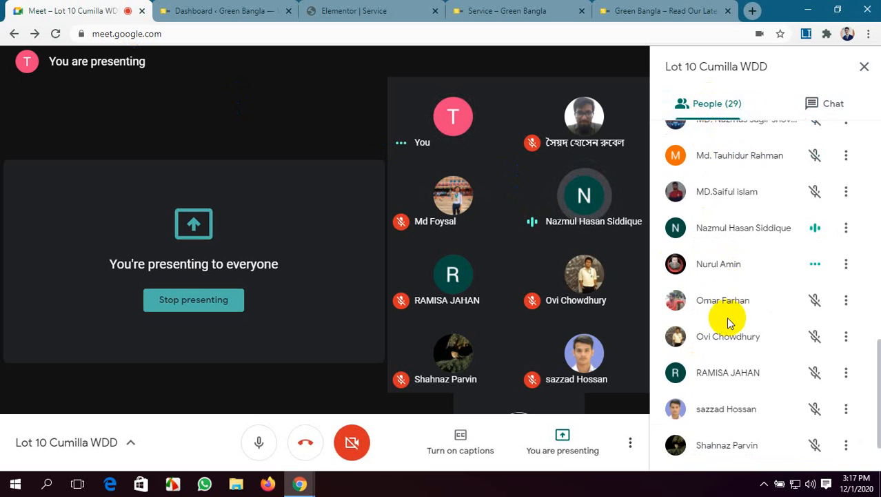
{"action": "scroll", "coordinate": [728, 317], "scroll_direction": "up", "scroll_amount": 5}
{"action": "scroll", "coordinate": [730, 323], "scroll_direction": "up", "scroll_amount": 4}
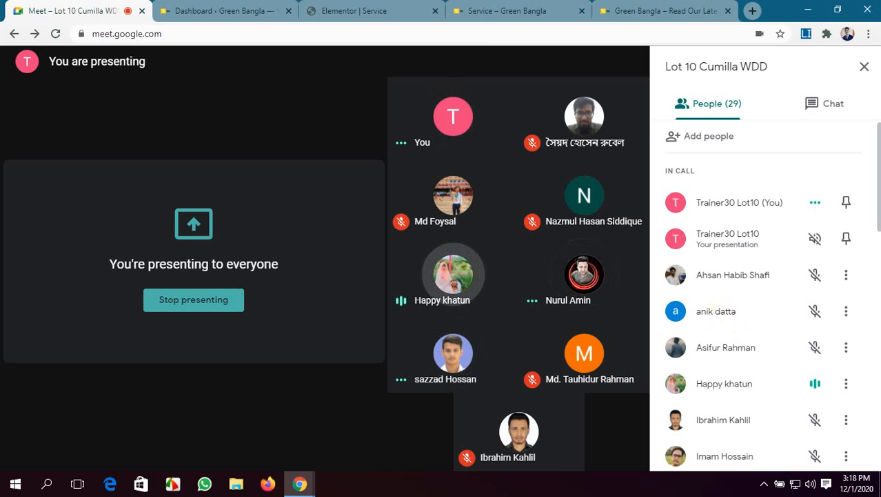
Step: Switch from the browser to the desktop and open the Plugins folder inside New folder on the PERSONAL (E:) drive
{"action": "left_click", "coordinate": [808, 9]}
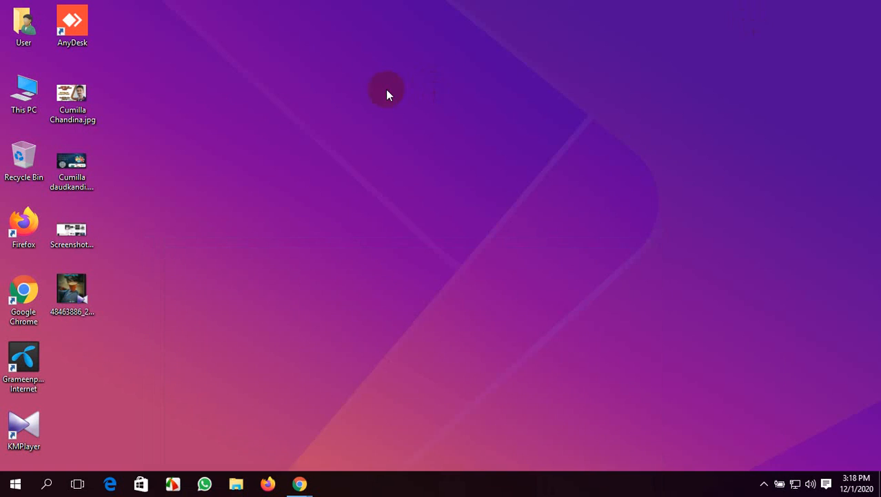
{"action": "right_click", "coordinate": [387, 91]}
{"action": "left_click", "coordinate": [23, 91]}
{"action": "double_click", "coordinate": [24, 93]}
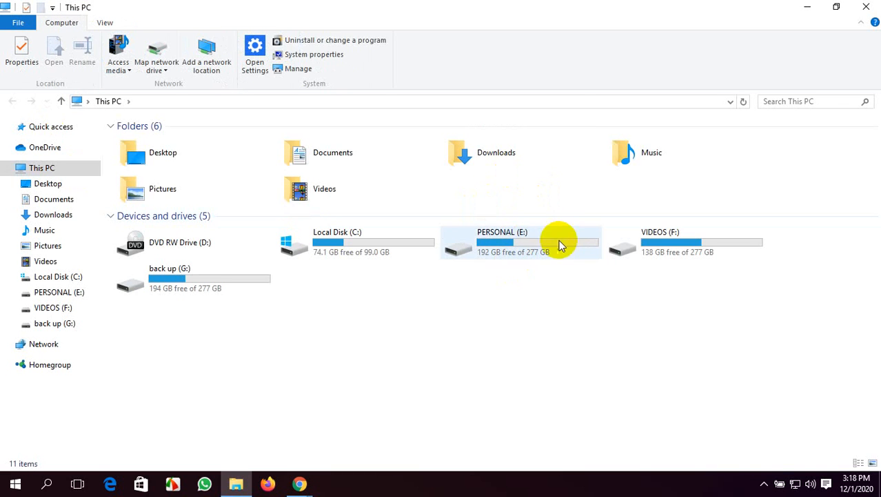
{"action": "left_click", "coordinate": [526, 244]}
{"action": "double_click", "coordinate": [526, 244]}
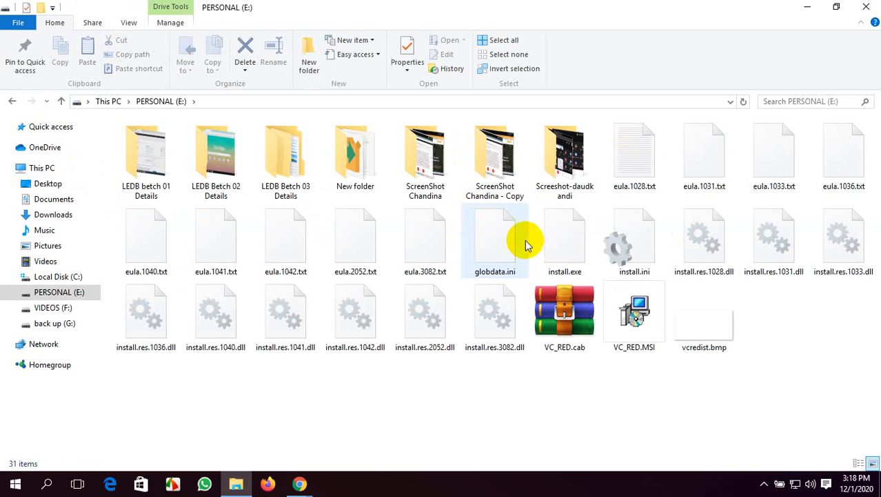
{"action": "double_click", "coordinate": [338, 148]}
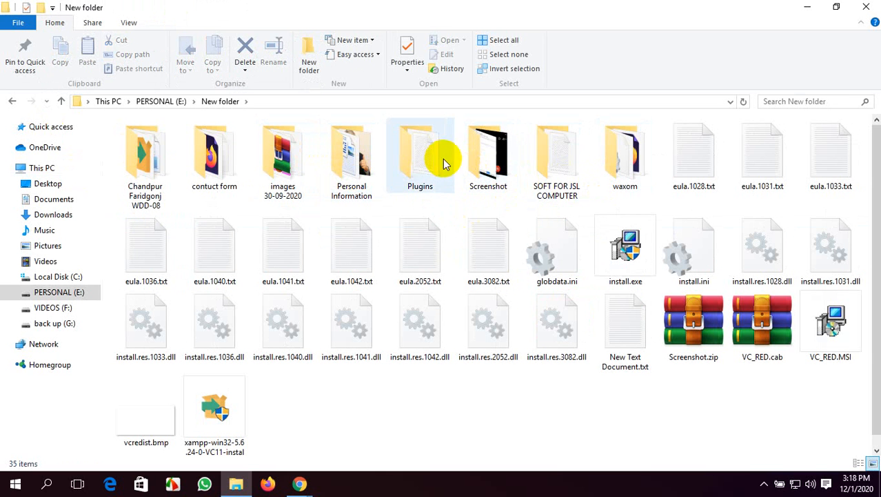
{"action": "double_click", "coordinate": [420, 157]}
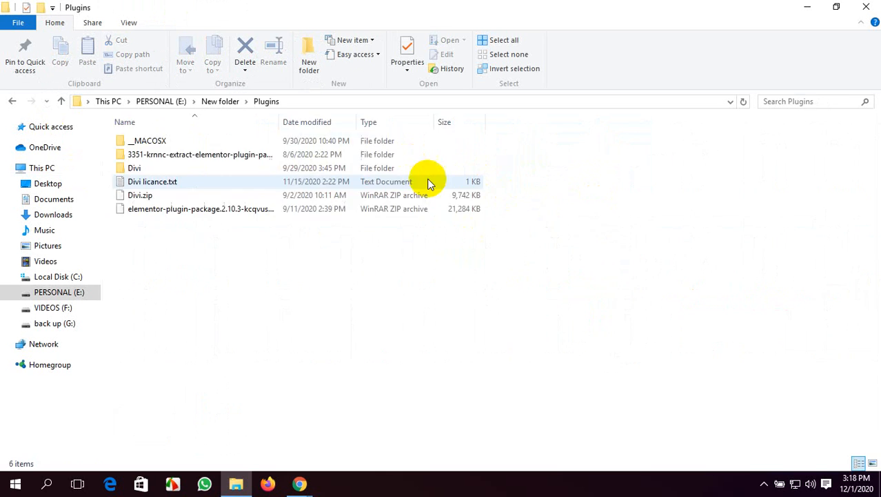
Step: Open the 3351-krnnc-extract-elementor-plugin-package-first.2.10.3 folder and point out the elementor-core.2.9.14.zip and elementor-pro.2.10.3.zip archives
{"action": "double_click", "coordinate": [201, 155]}
{"action": "left_click", "coordinate": [160, 170]}
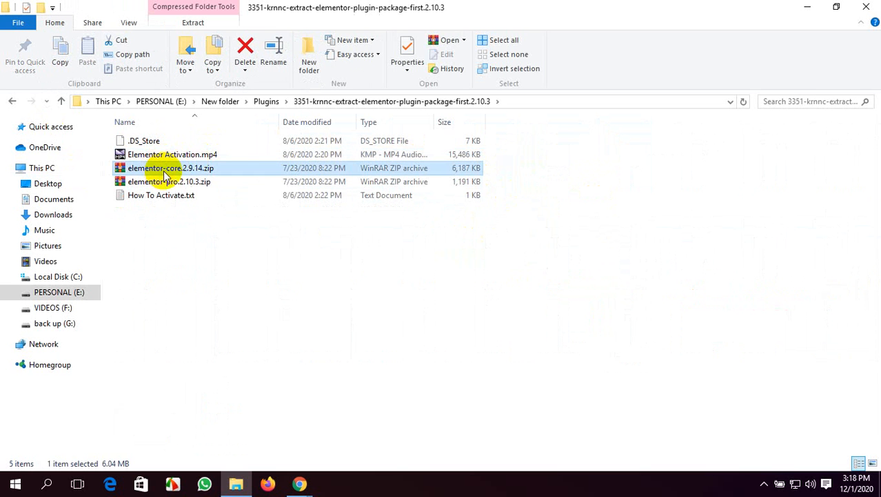
{"action": "left_click", "coordinate": [167, 182]}
{"action": "left_click", "coordinate": [235, 169]}
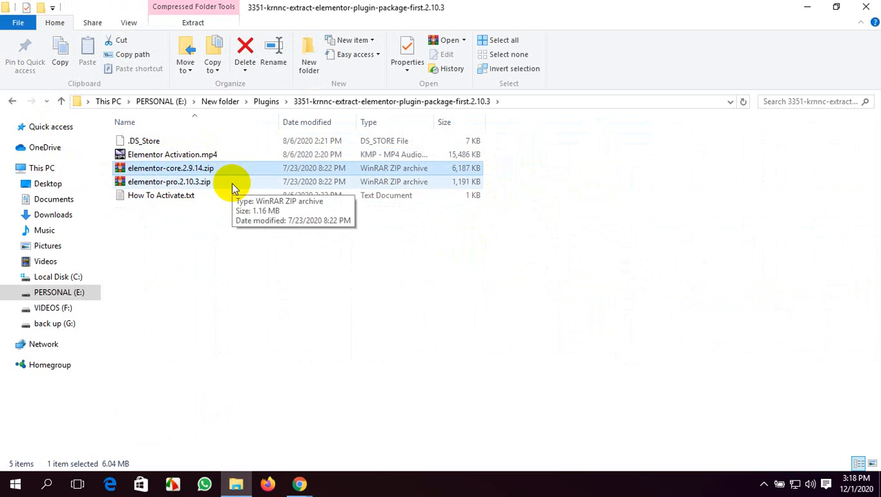
{"action": "left_click", "coordinate": [232, 185]}
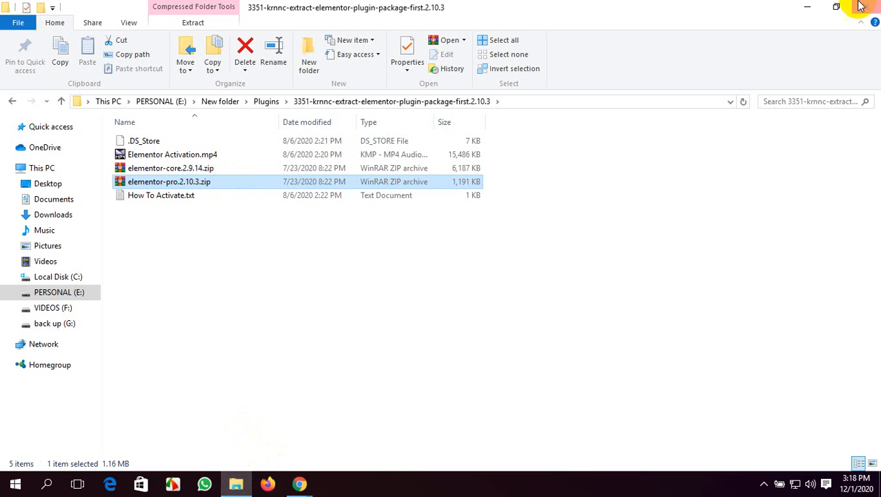
Step: Minimize the plugin folder window, view the top-level folders of Local Disk (C:) in a new window, and close it
{"action": "left_click", "coordinate": [800, 6]}
{"action": "double_click", "coordinate": [24, 90]}
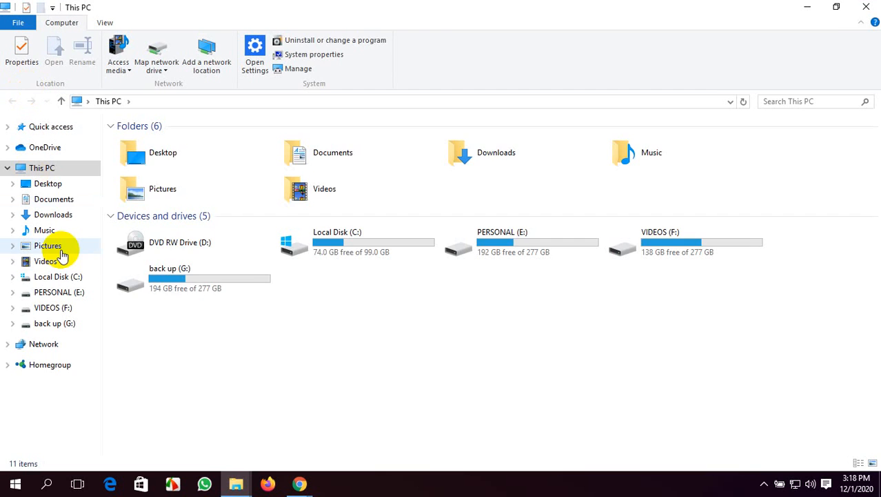
{"action": "double_click", "coordinate": [335, 238]}
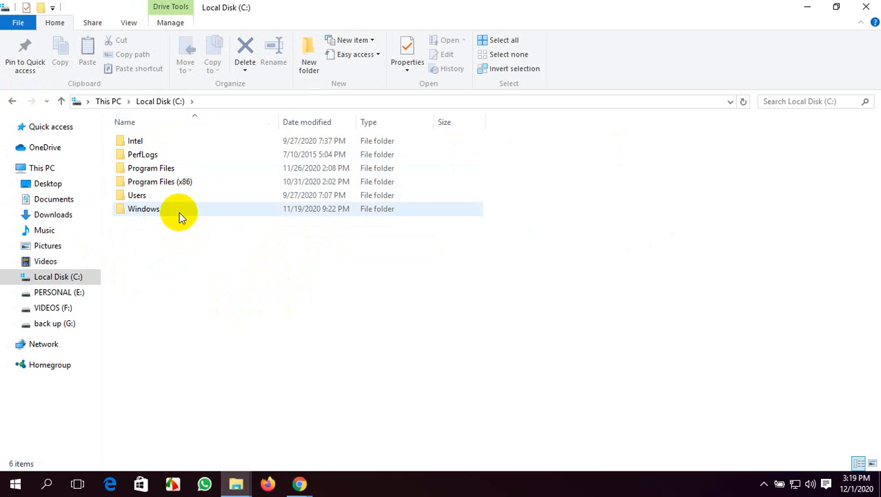
{"action": "mouse_move", "coordinate": [179, 212]}
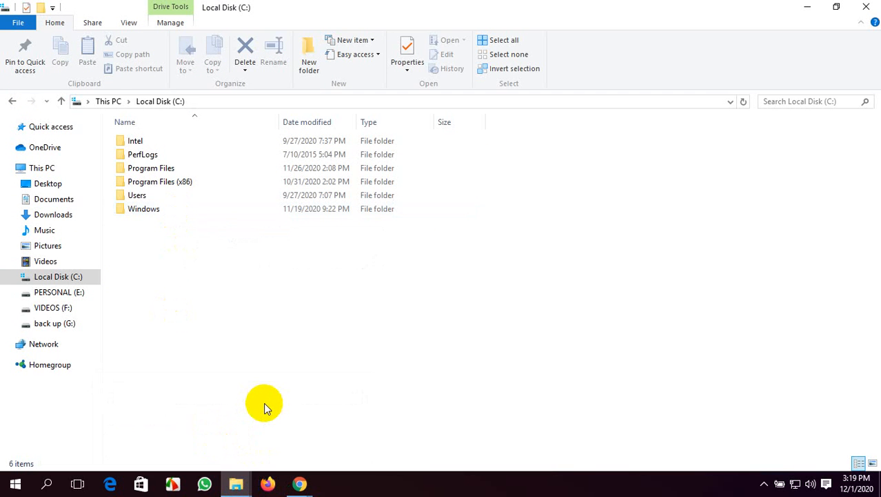
{"action": "left_click", "coordinate": [873, 6]}
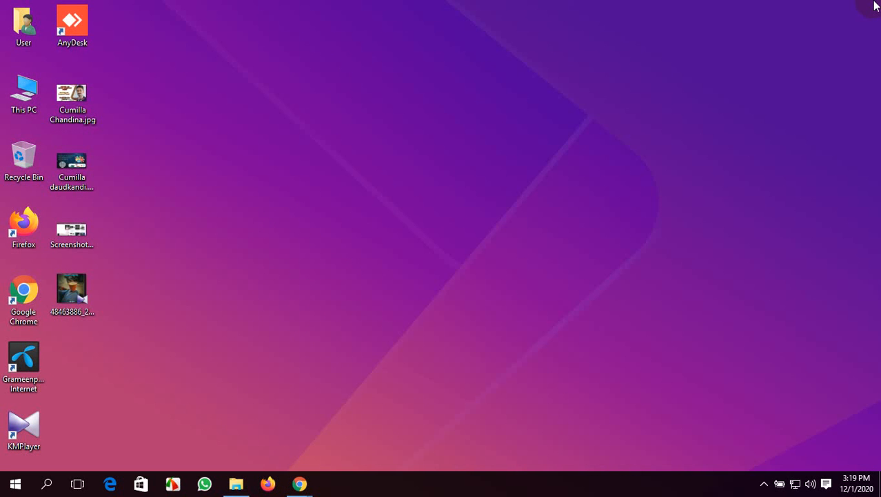
Step: Refresh the desktop and switch back to the Google Meet window in Chrome
{"action": "right_click", "coordinate": [346, 76]}
{"action": "left_click", "coordinate": [372, 115]}
{"action": "mouse_move", "coordinate": [299, 483]}
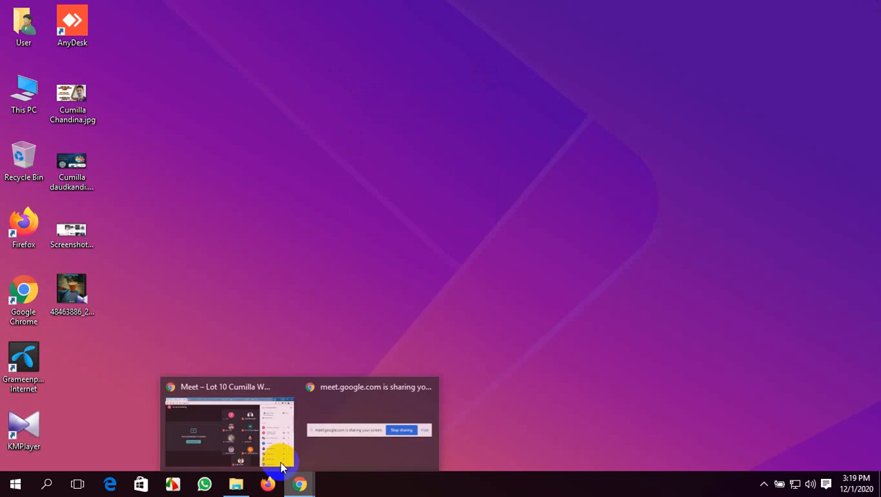
{"action": "left_click", "coordinate": [278, 449]}
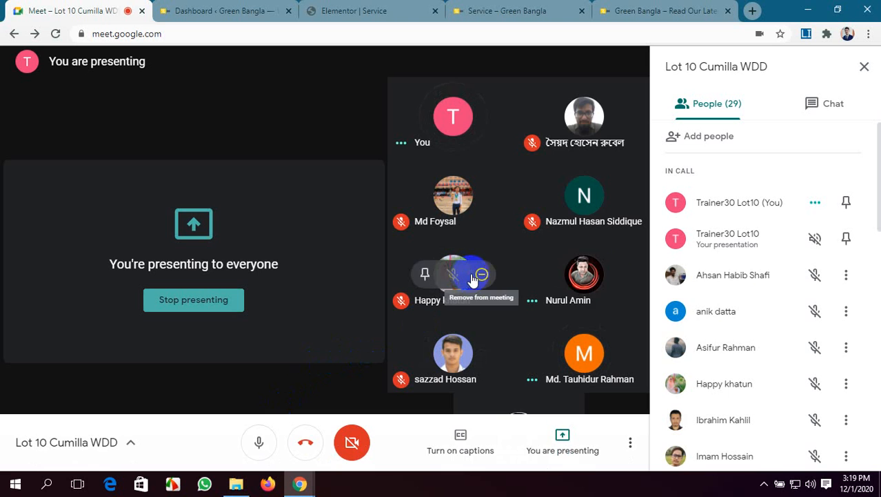